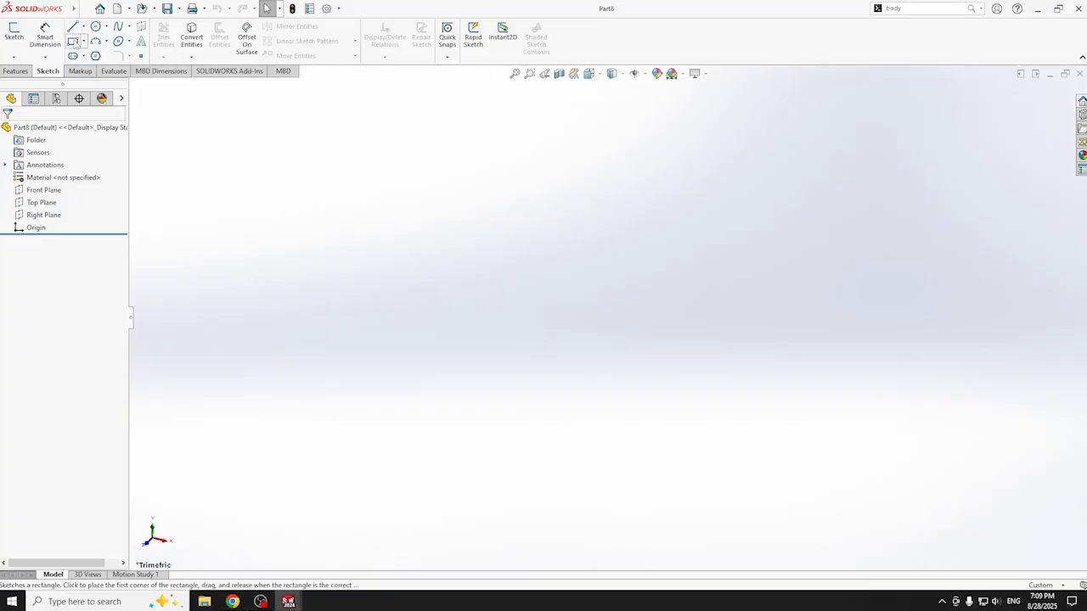
- Draw a long, thin horizontal corner rectangle in a new sketch on the Front Plane
left_click(73, 41)
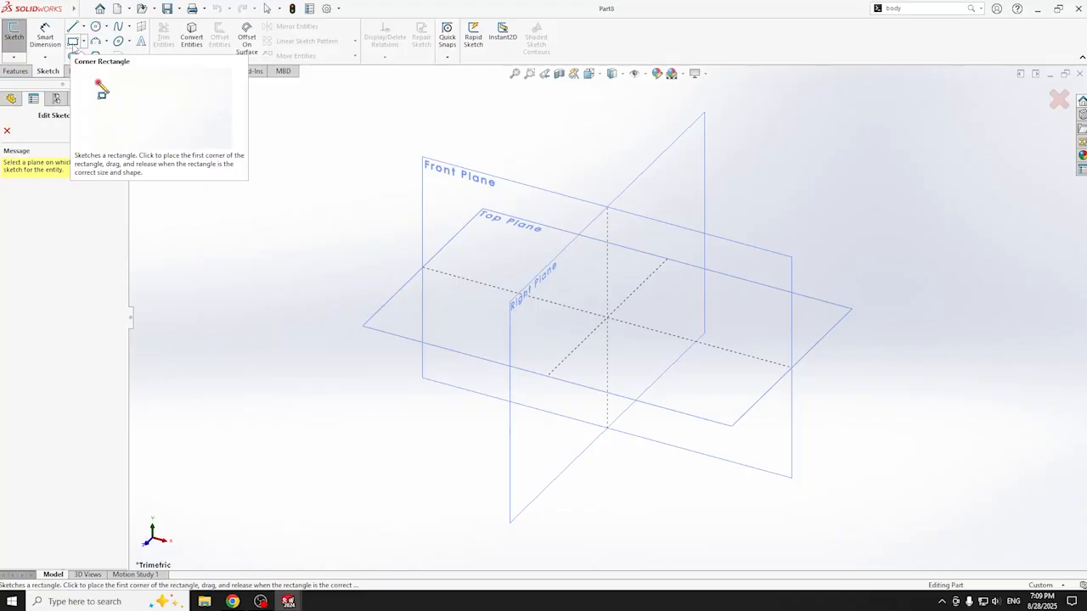
left_click(722, 252)
mouse_move(309, 216)
left_mouse_down()
mouse_move(803, 328)
mouse_move(890, 291)
mouse_move(867, 286)
left_mouse_up()
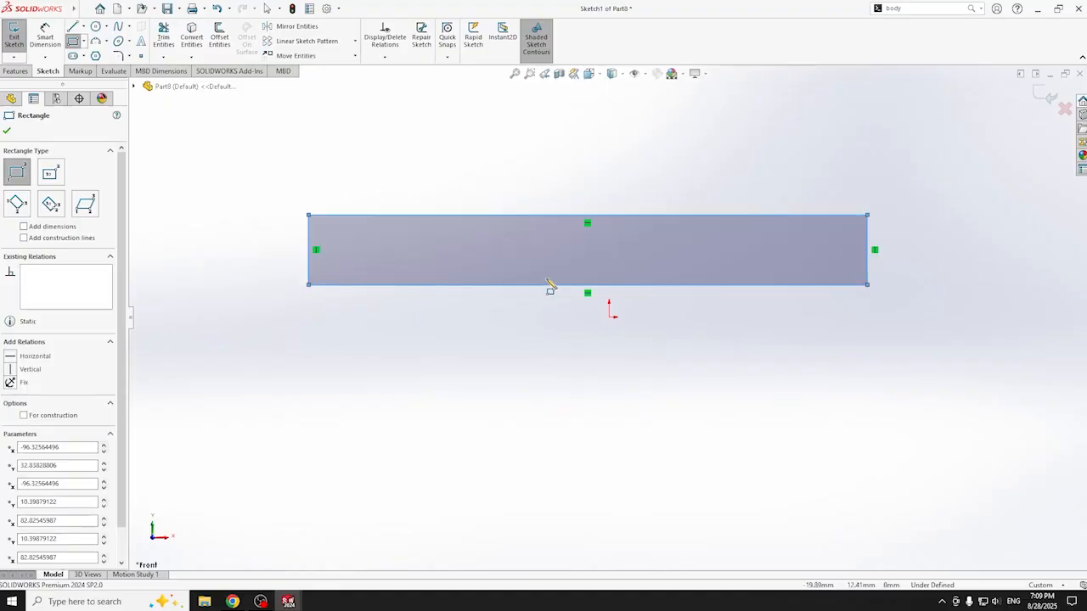
- Dimension the rectangle's top edge to 66.2 mm and its right edge to 5 mm
left_click(45, 34)
left_click(624, 218)
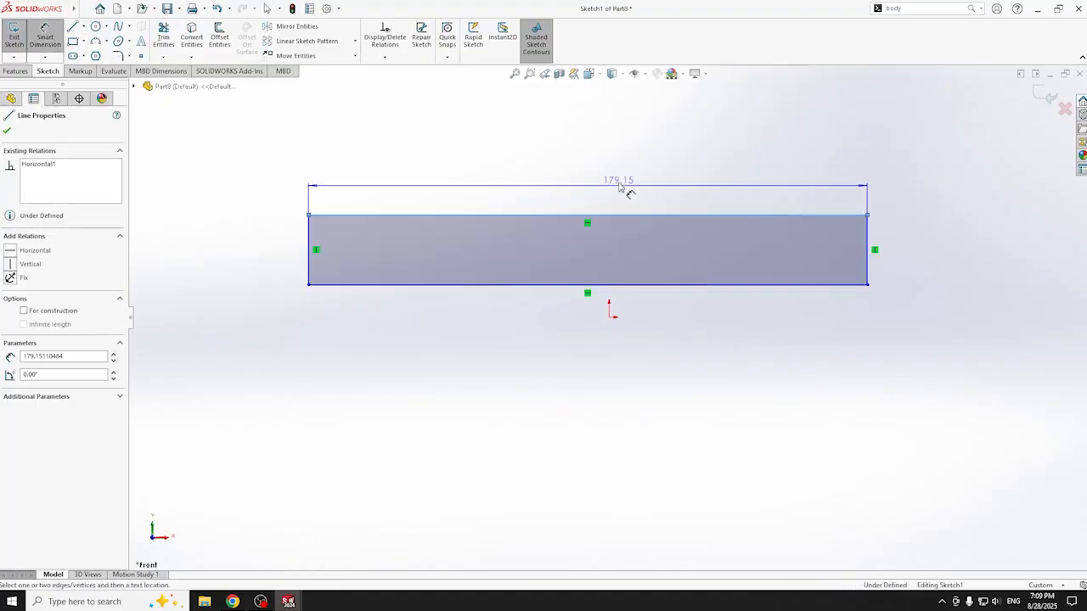
left_click(589, 160)
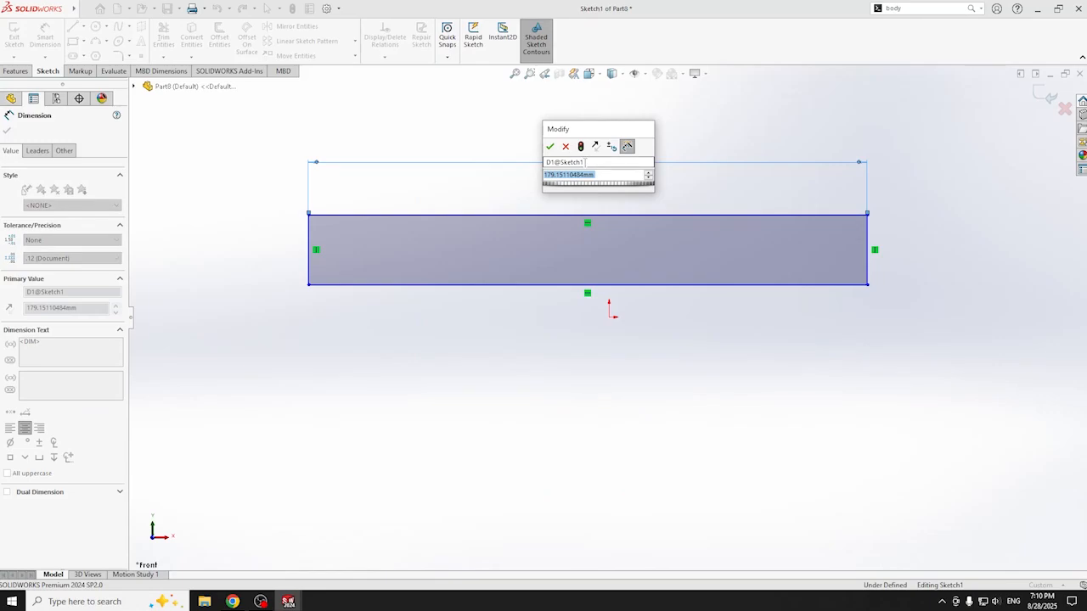
type("66.2")
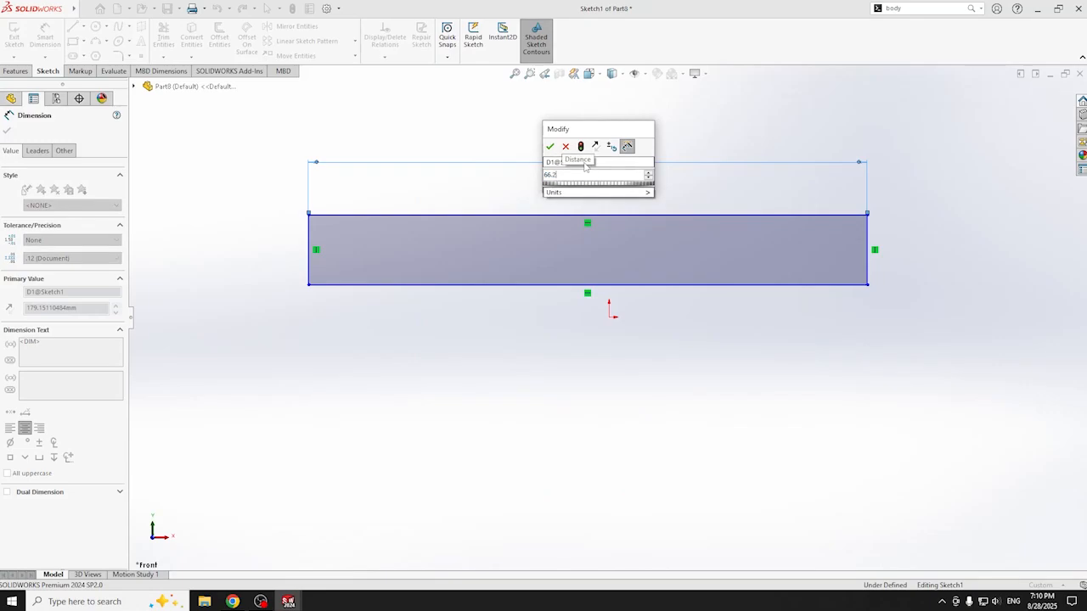
key("Return")
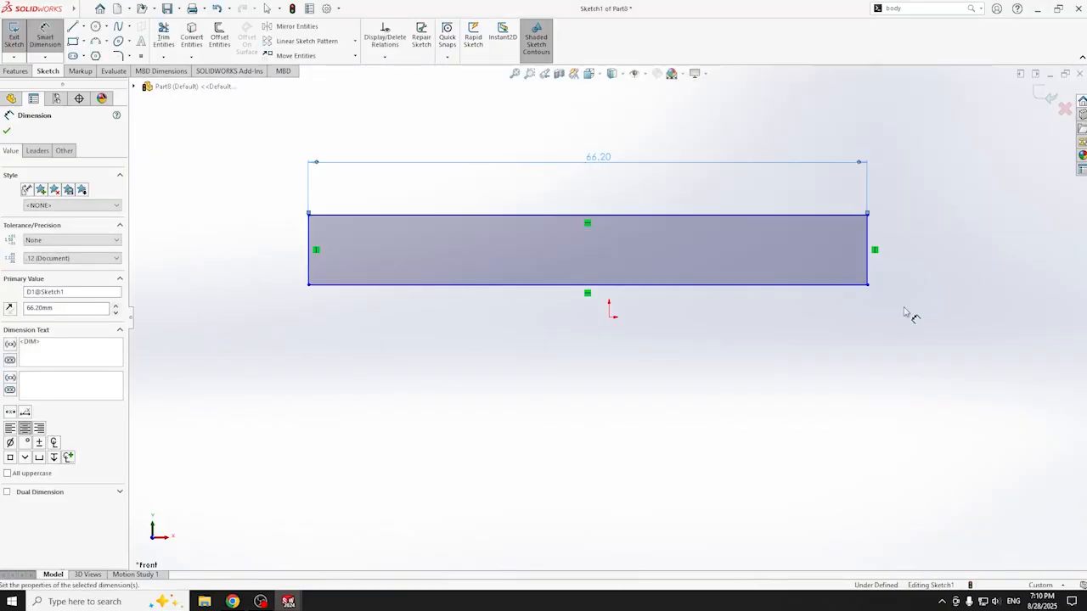
left_click(870, 259)
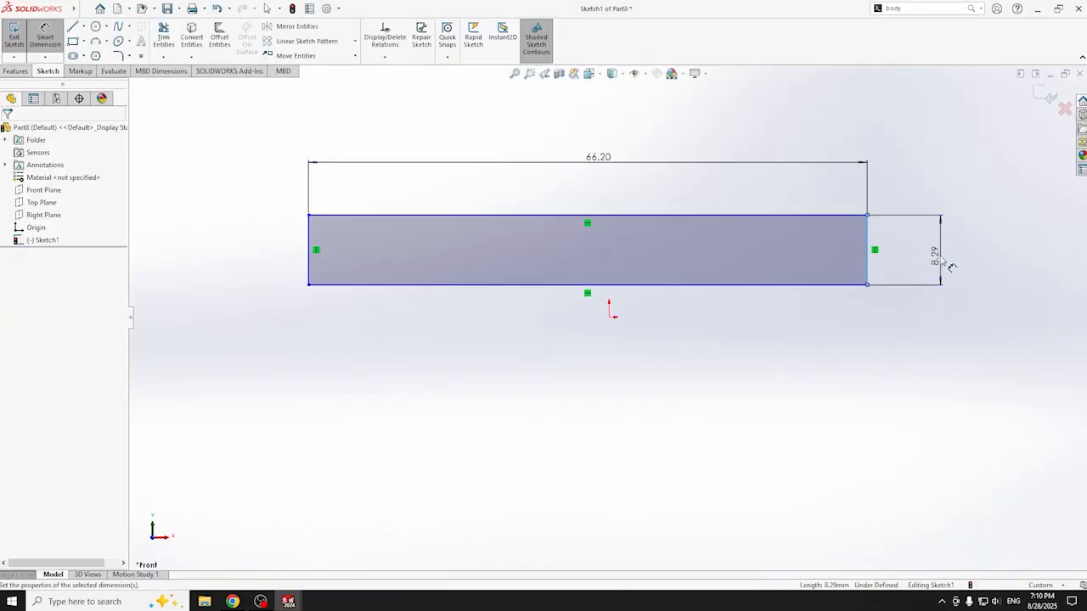
left_click(941, 259)
type("5")
key("Return")
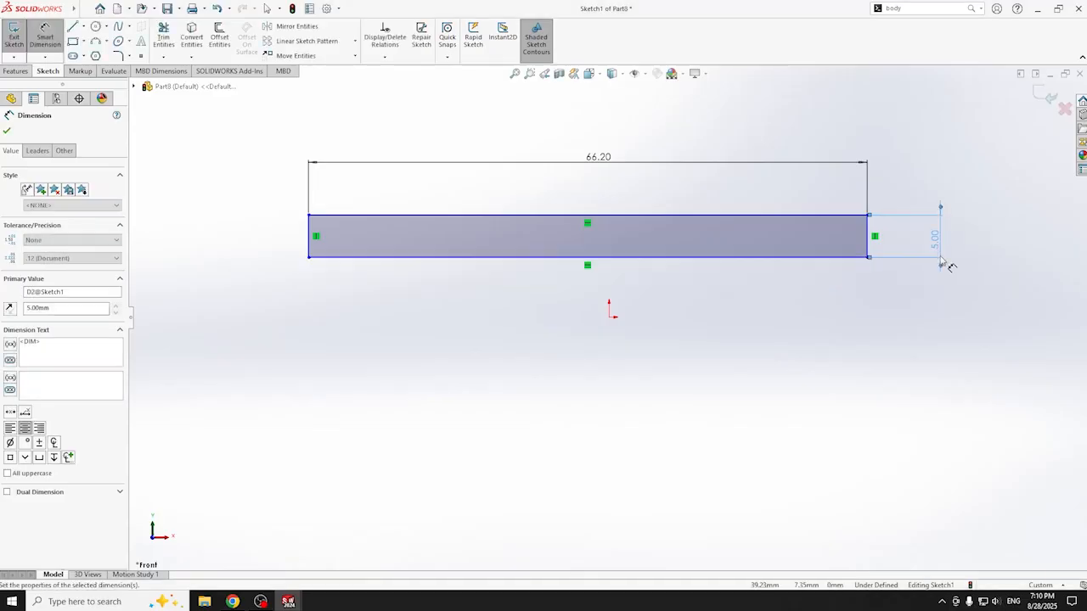
- Draw the notch chain: slanted side, flat bottom, then a flat step and 45° line to the top edge
left_click(73, 28)
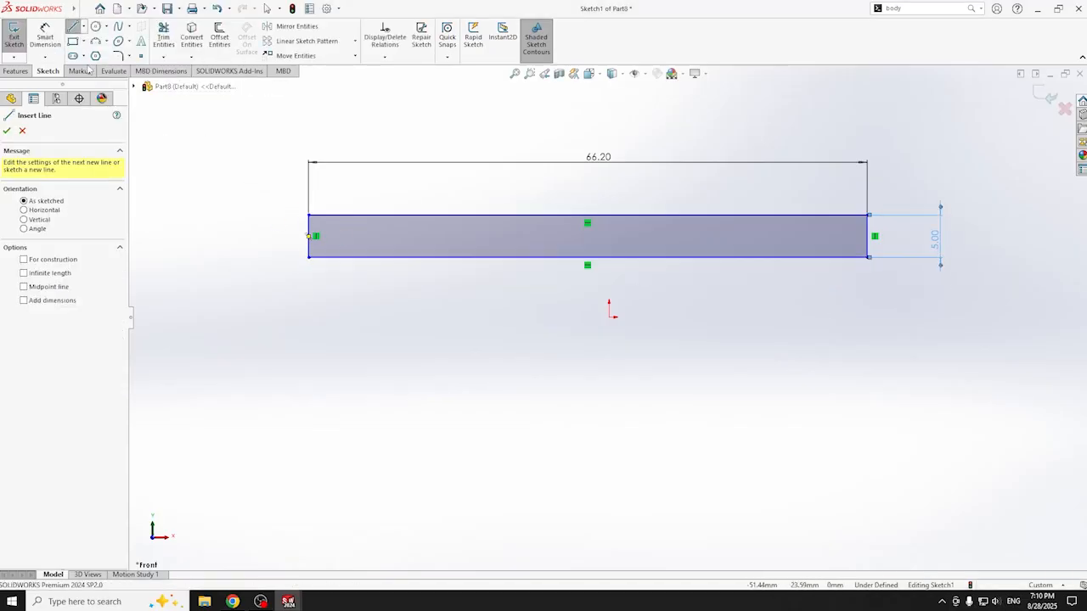
left_click(400, 225)
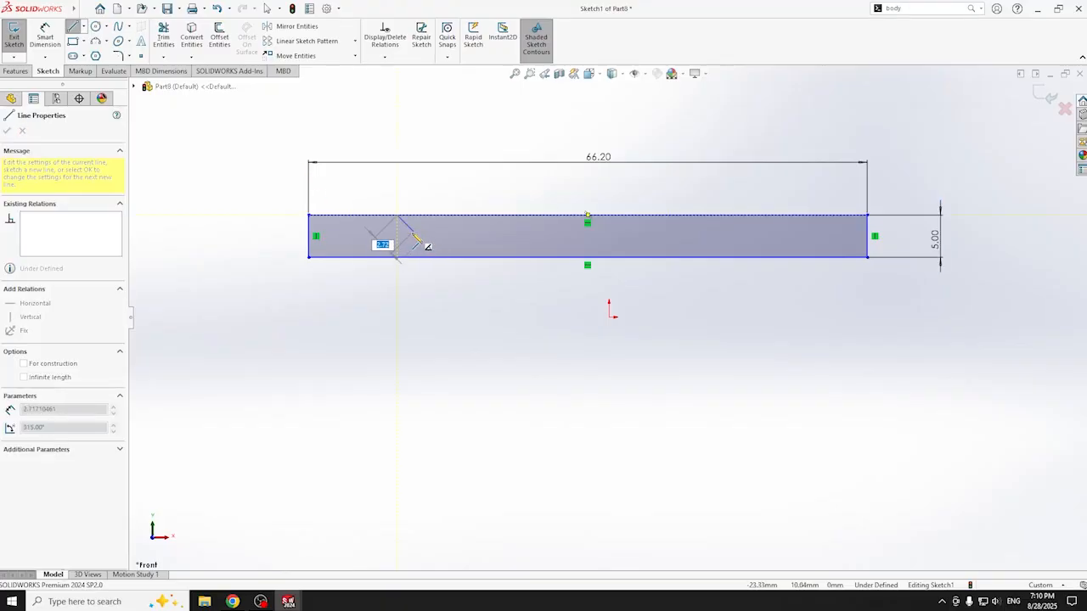
left_click(408, 236)
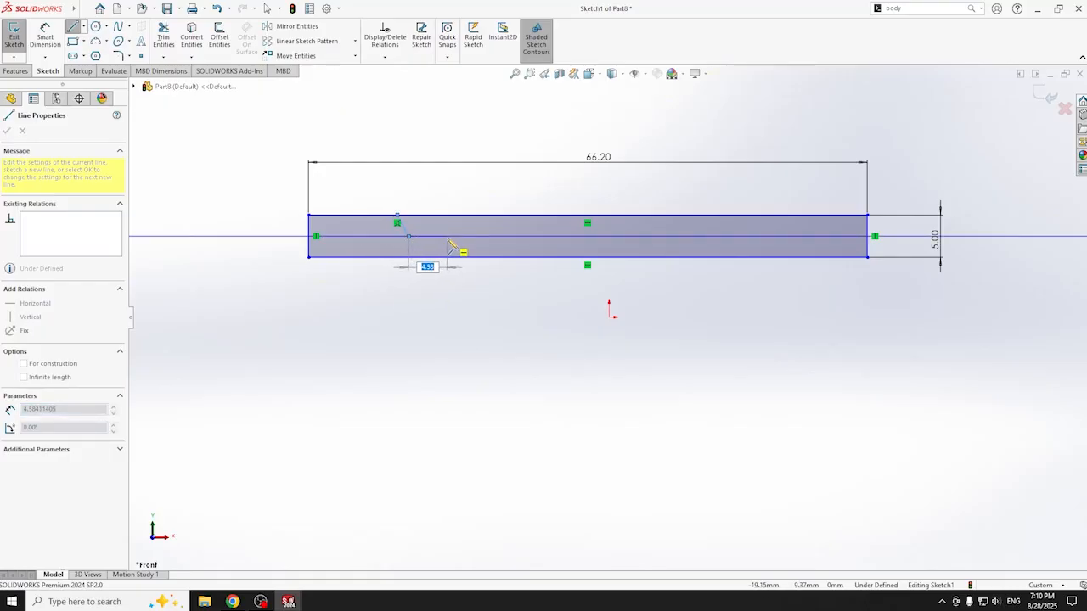
left_click(444, 238)
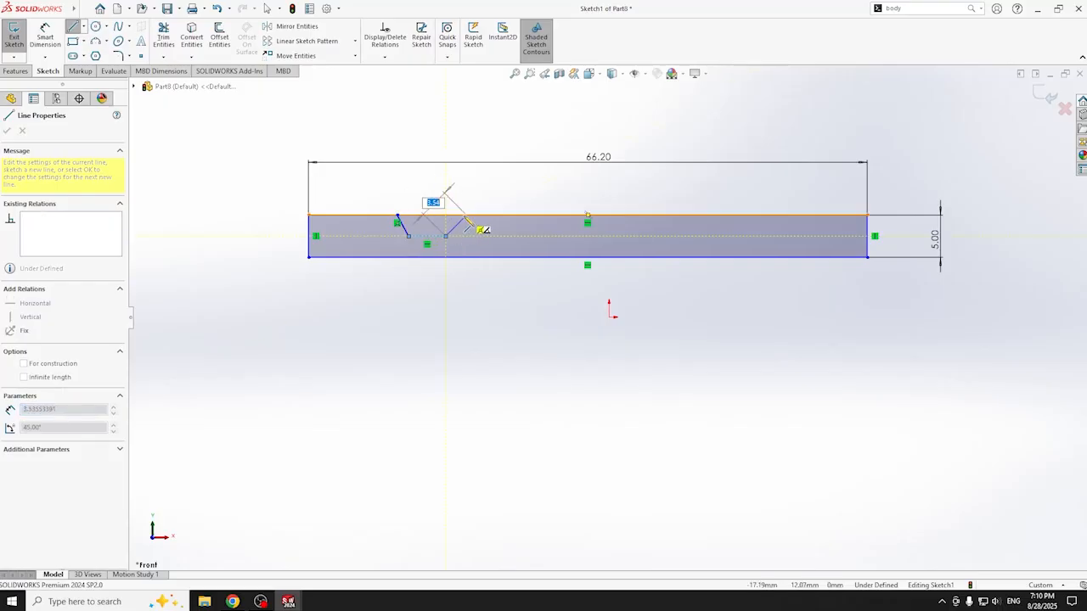
double_click(447, 236)
left_click(456, 227)
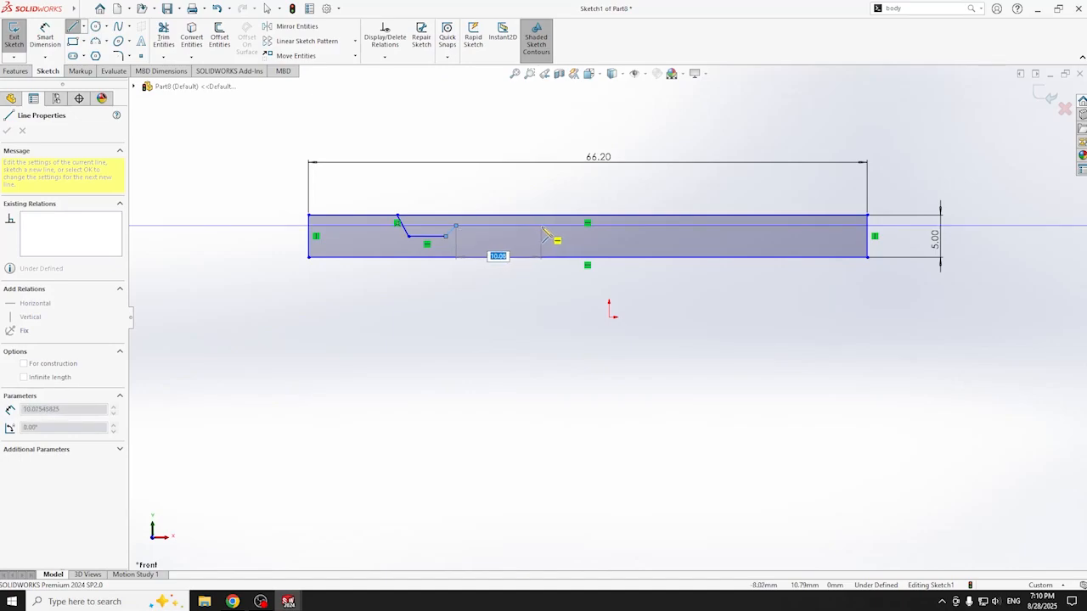
left_click(541, 226)
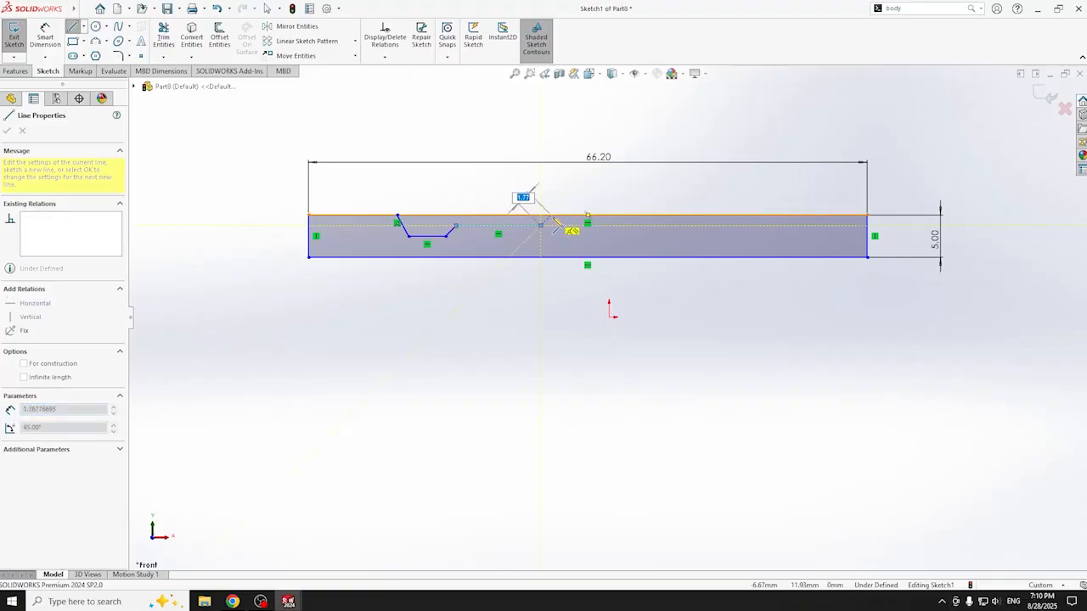
left_click(552, 215)
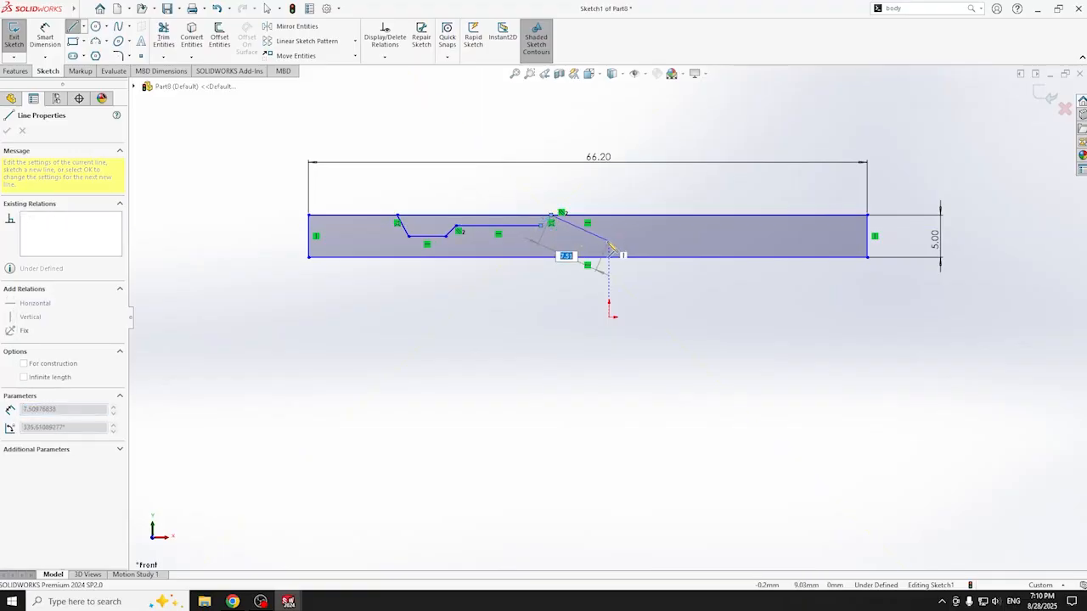
key("Escape")
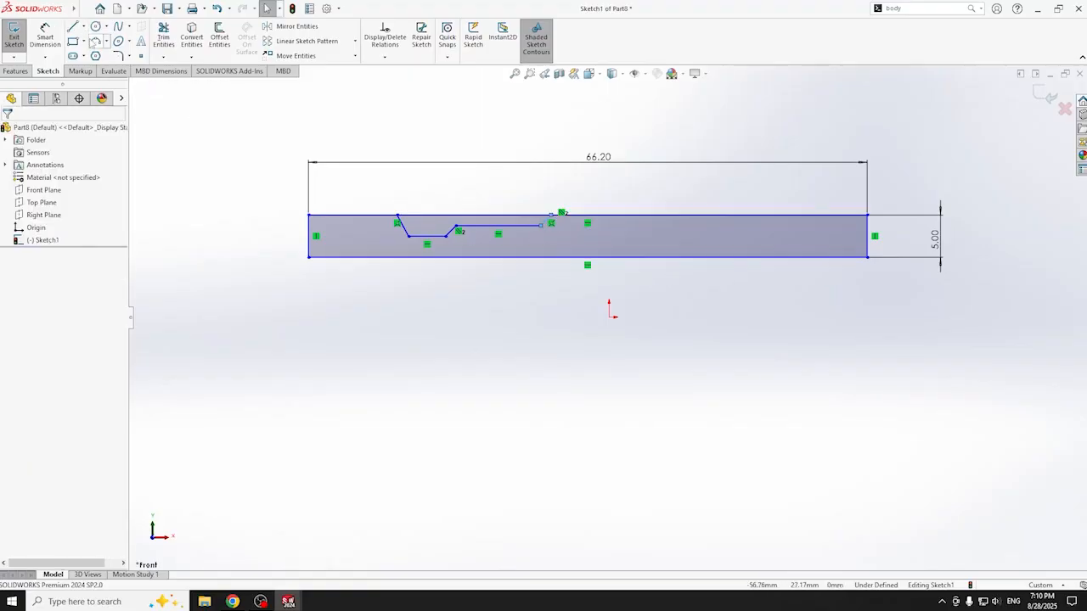
key("l")
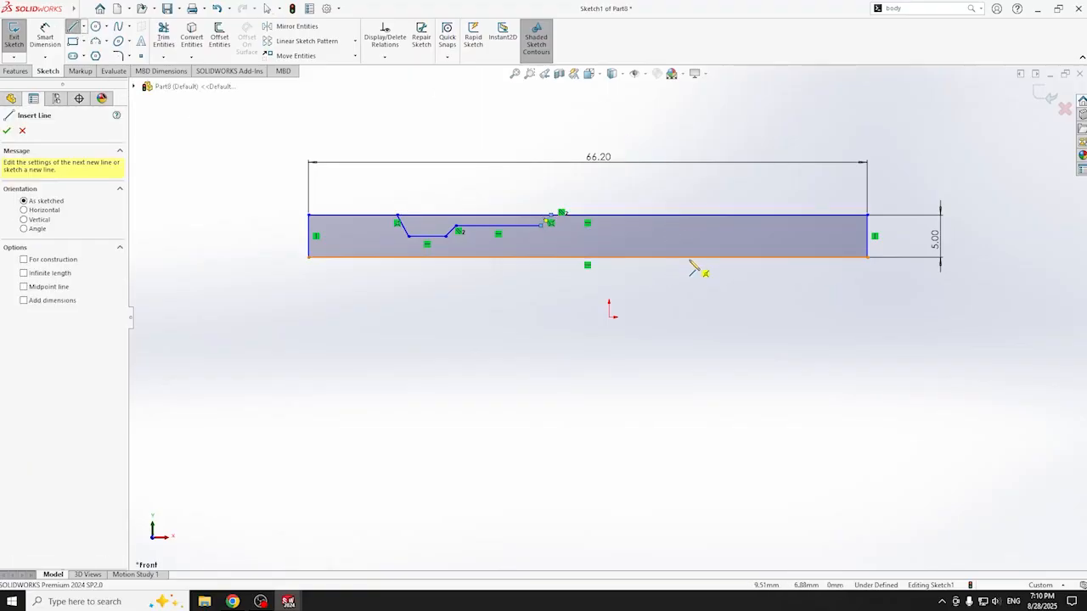
- Draw a tab under the bar: sloped side, flat base, and vertical side back to the bottom edge
left_click(685, 257)
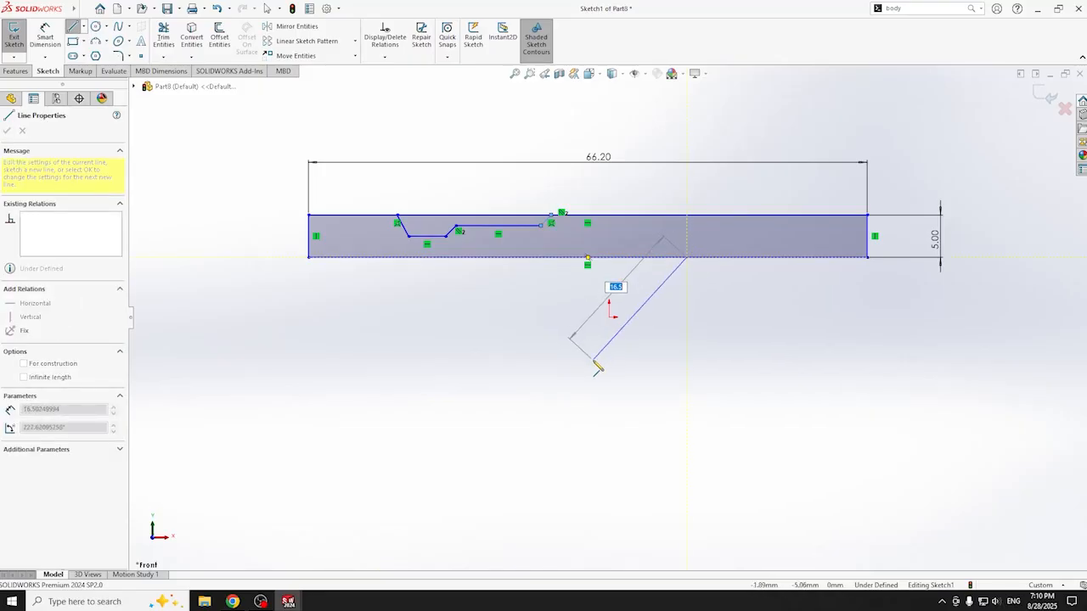
left_click(592, 360)
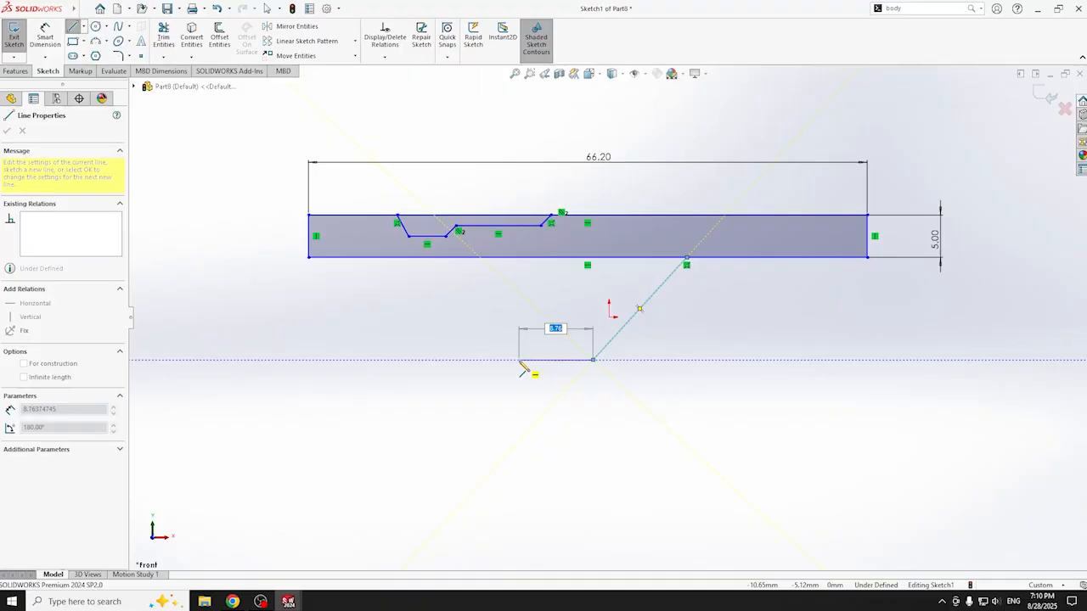
left_click(506, 360)
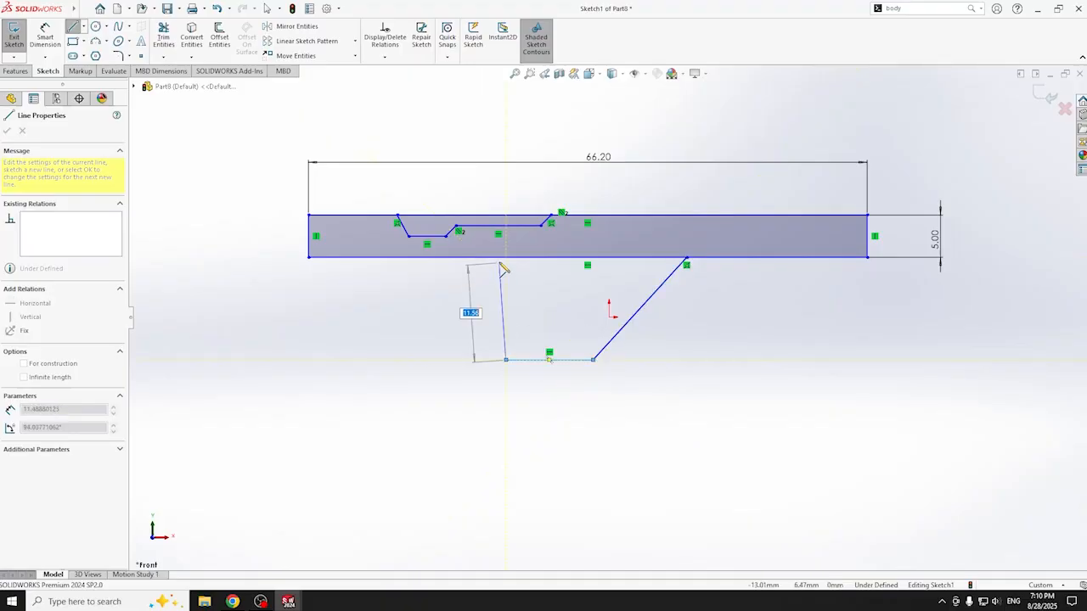
left_click(506, 257)
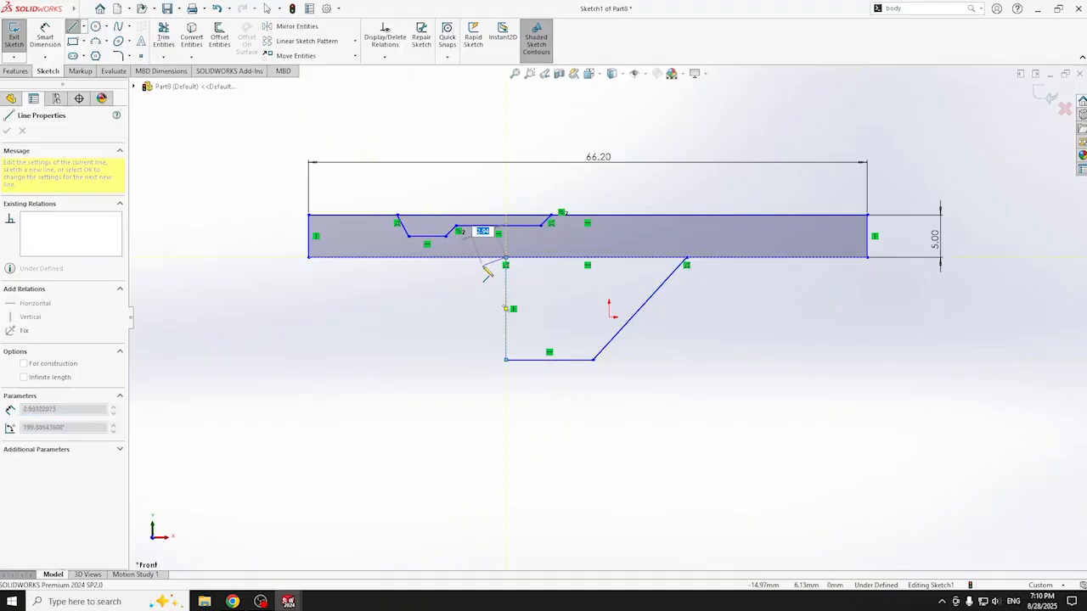
key("Escape")
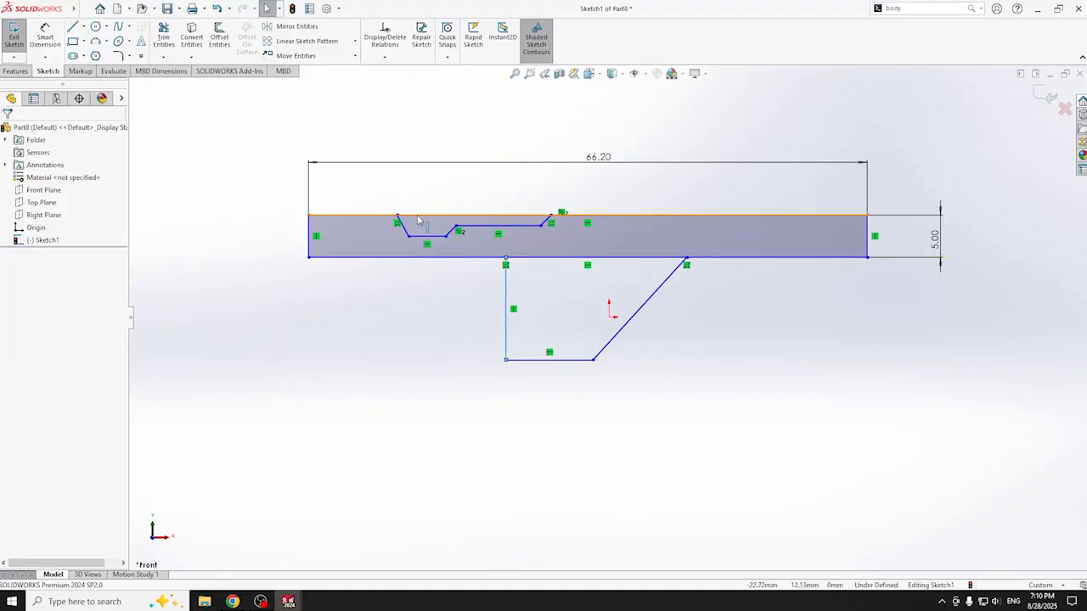
- Trim the top edge above the notch and dimension the remaining top-left edge to 13.5 mm
left_click(164, 36)
left_click_drag(450, 206, 444, 226)
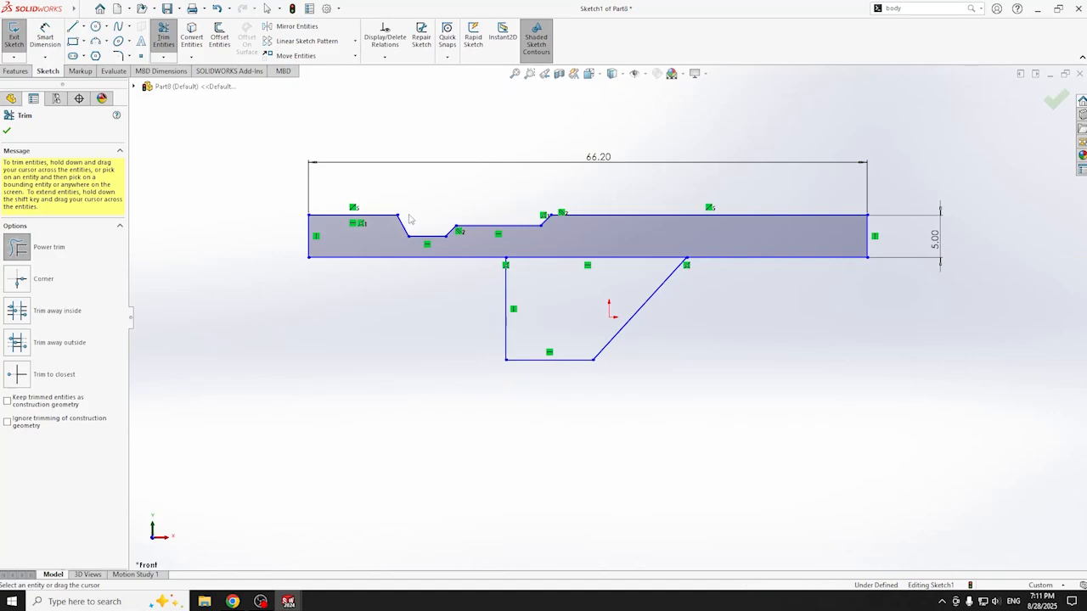
left_click(45, 36)
left_click(356, 215)
left_click(360, 155)
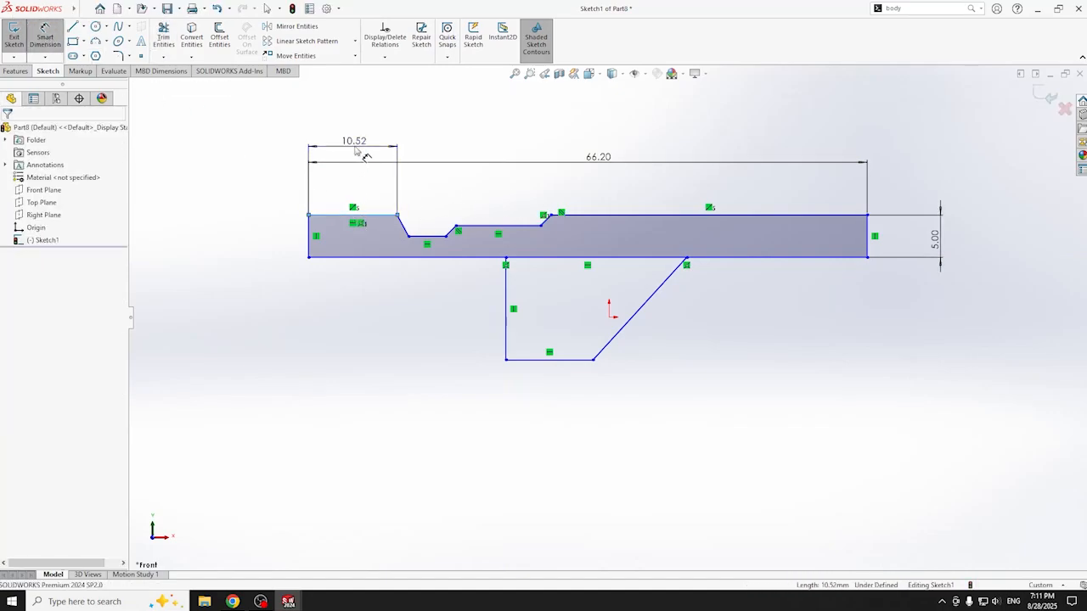
type("13.5")
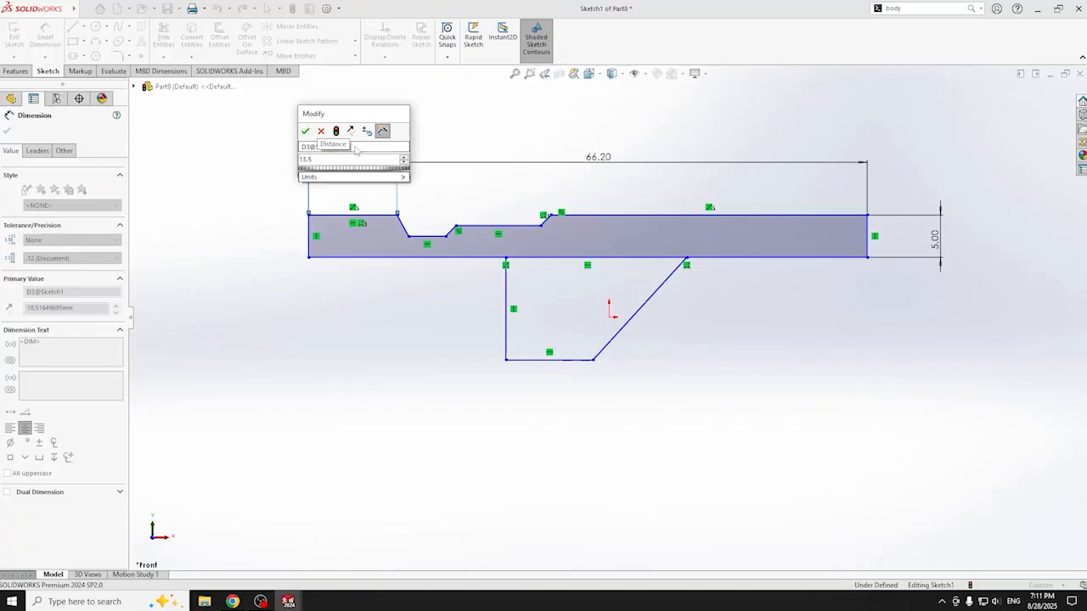
key("Return")
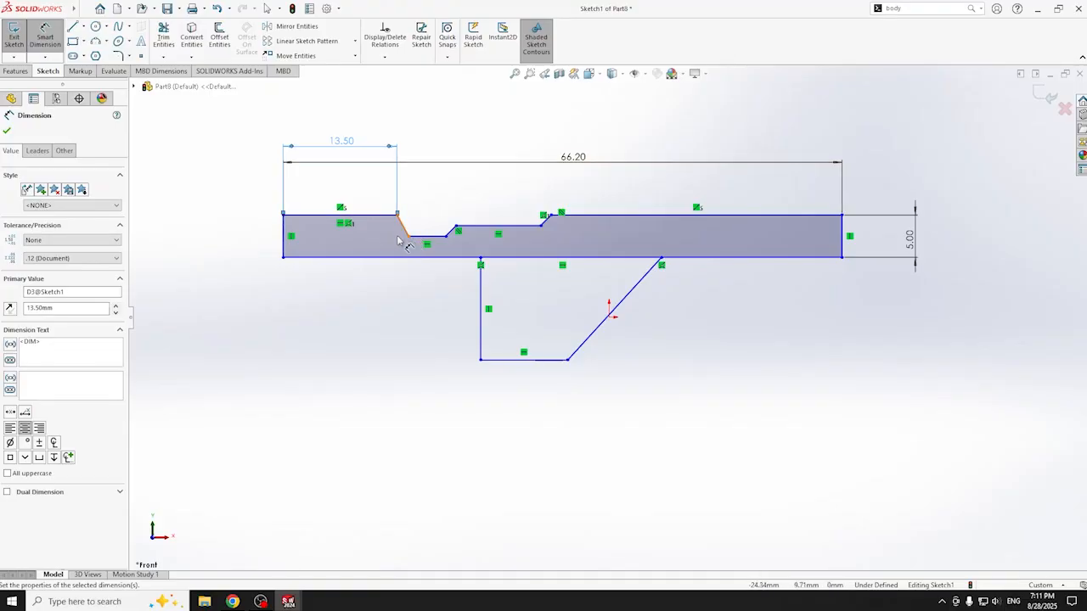
- Redraw the notch's left side as a vertical step and trim the slanted and short bottom segments
key("l")
left_click_drag(402, 221, 398, 235)
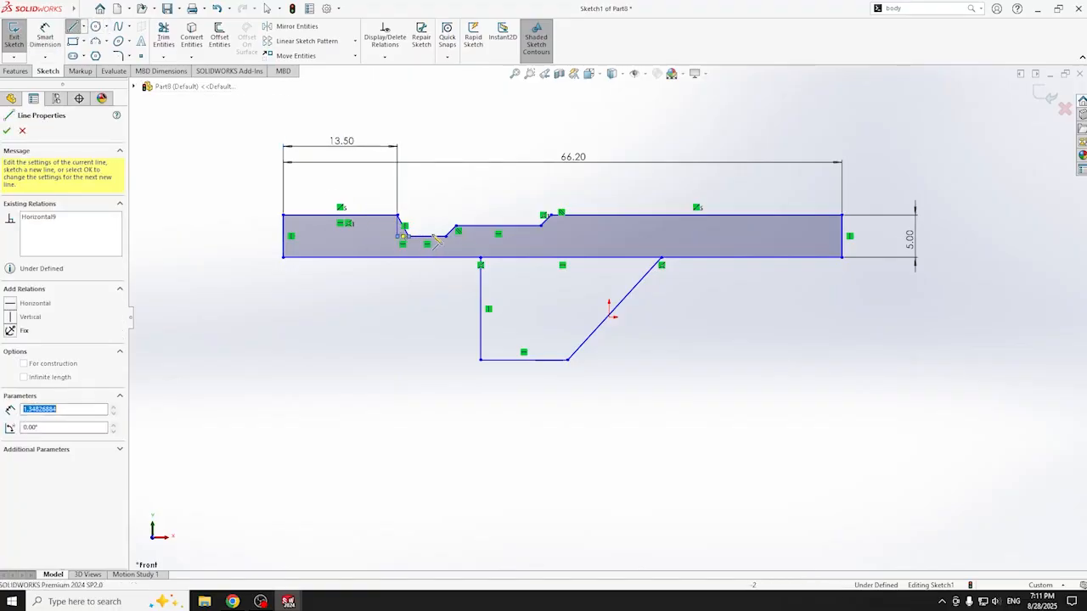
scroll(428, 240, "up", 3)
scroll(514, 278, "down", 5)
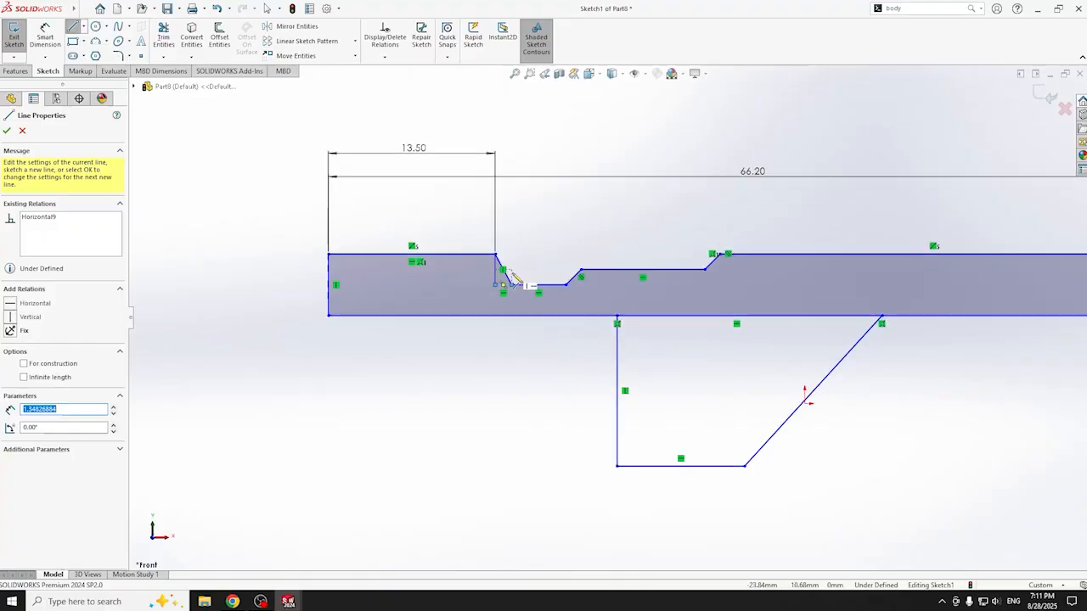
scroll(513, 279, "down", 1)
key("t")
mouse_move(503, 242)
left_mouse_down()
mouse_move(499, 265)
mouse_move(510, 270)
left_mouse_up()
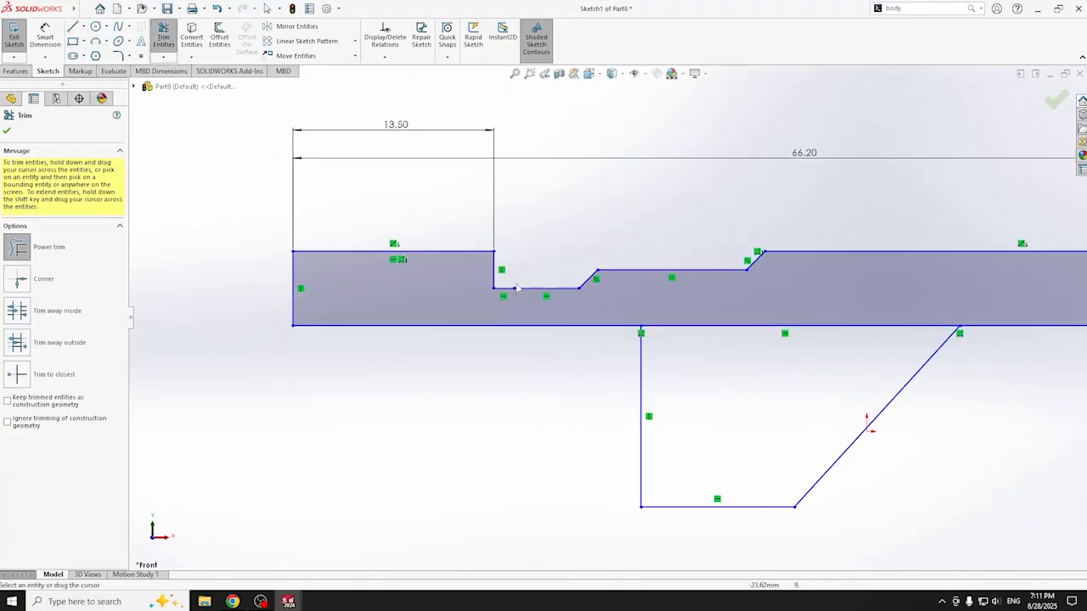
left_click(515, 289)
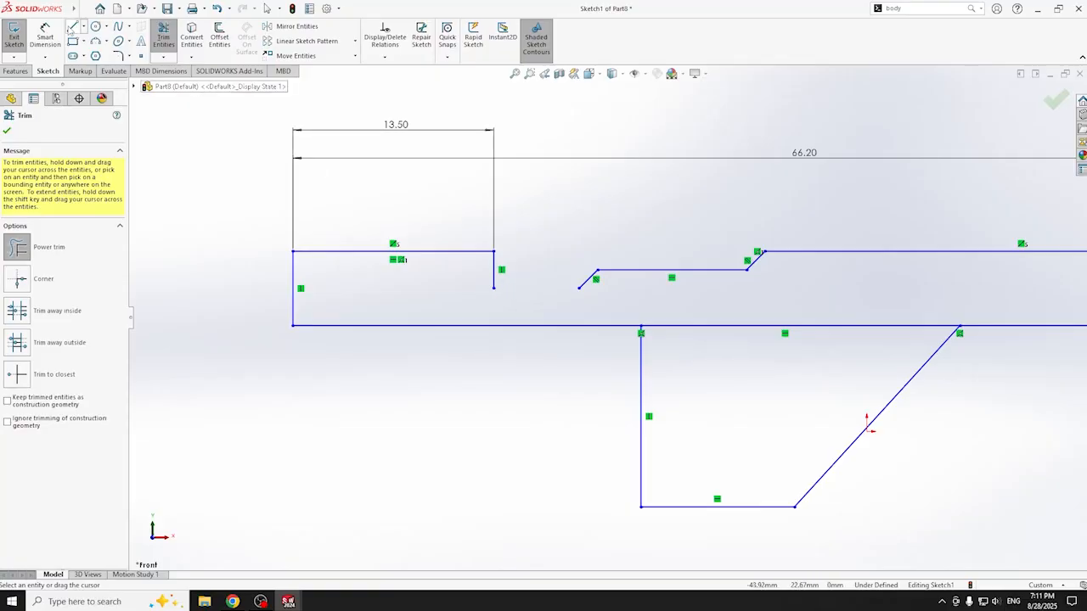
- Draw a horizontal line from the step's bottom to the slant, closing the profile
left_click(73, 27)
left_click(493, 288)
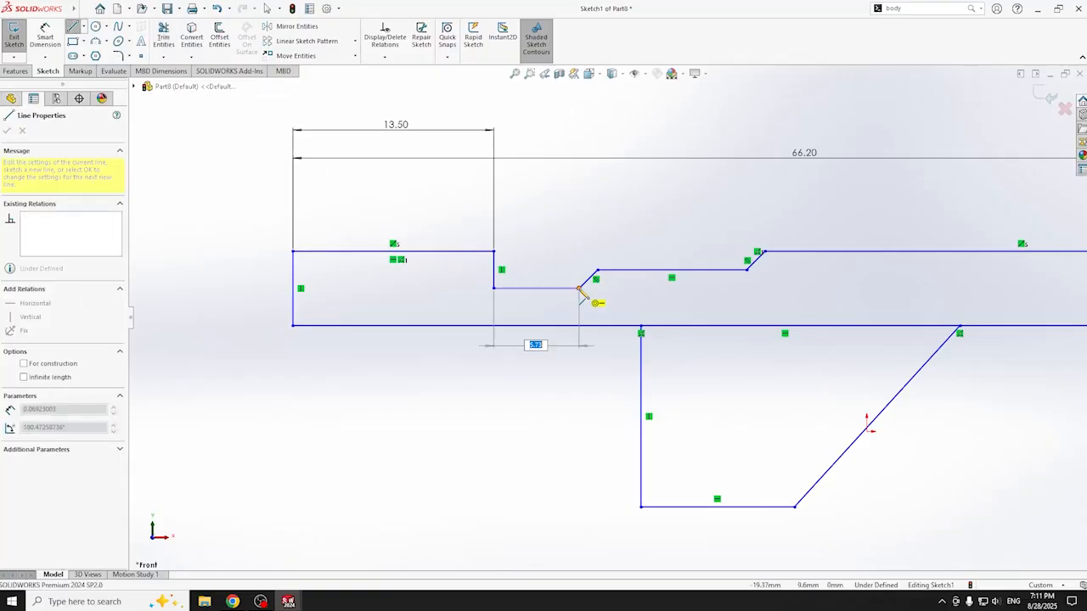
left_click(579, 288)
key("Escape")
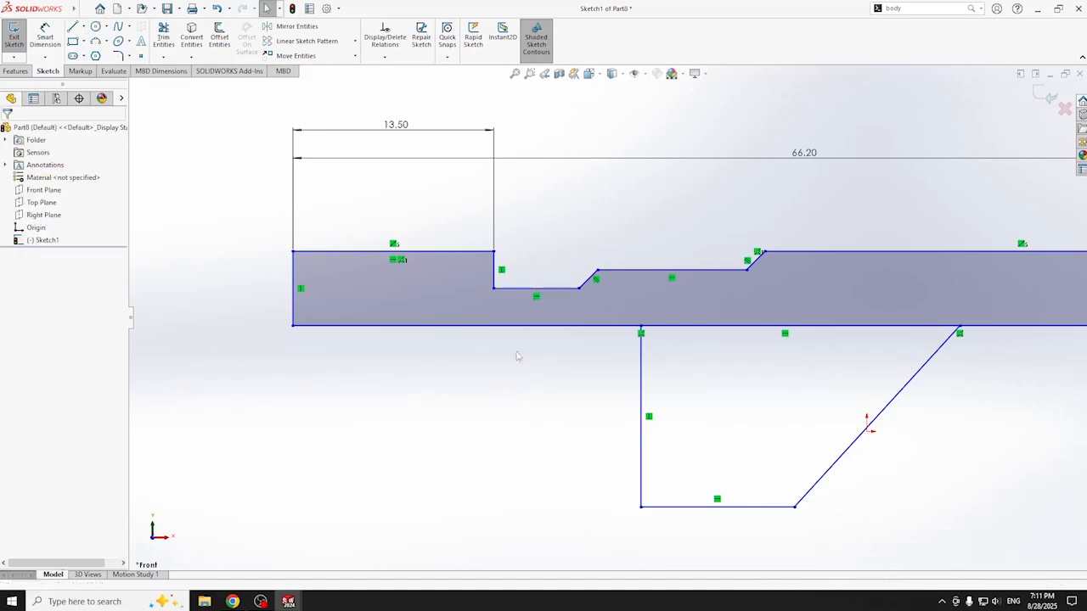
- Dimension the vertical step height to 4.00 and the notch's bottom line to 4.50
left_click(46, 38)
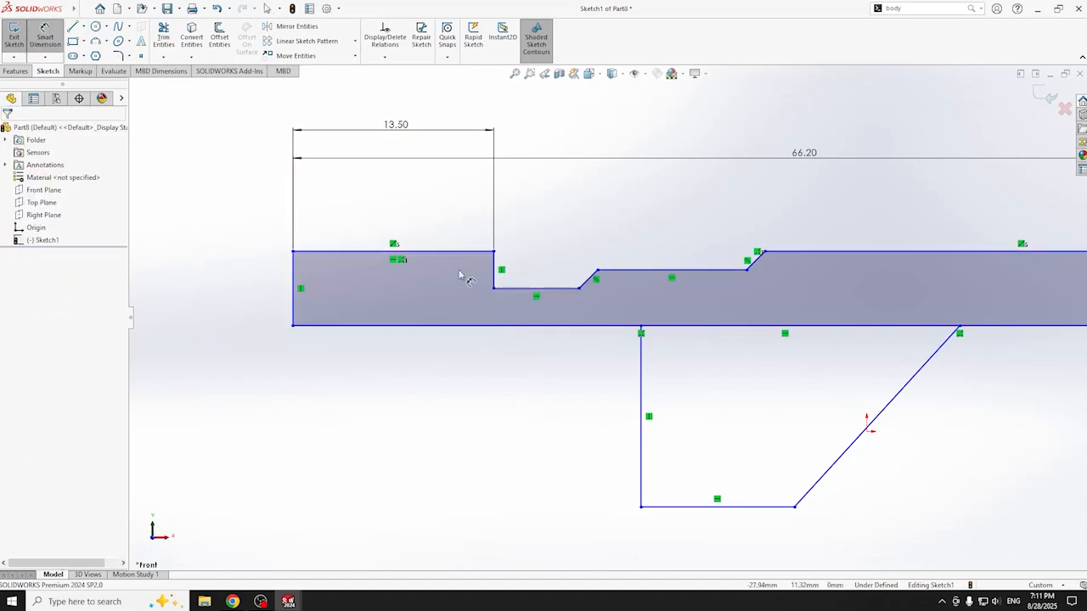
left_click(493, 273)
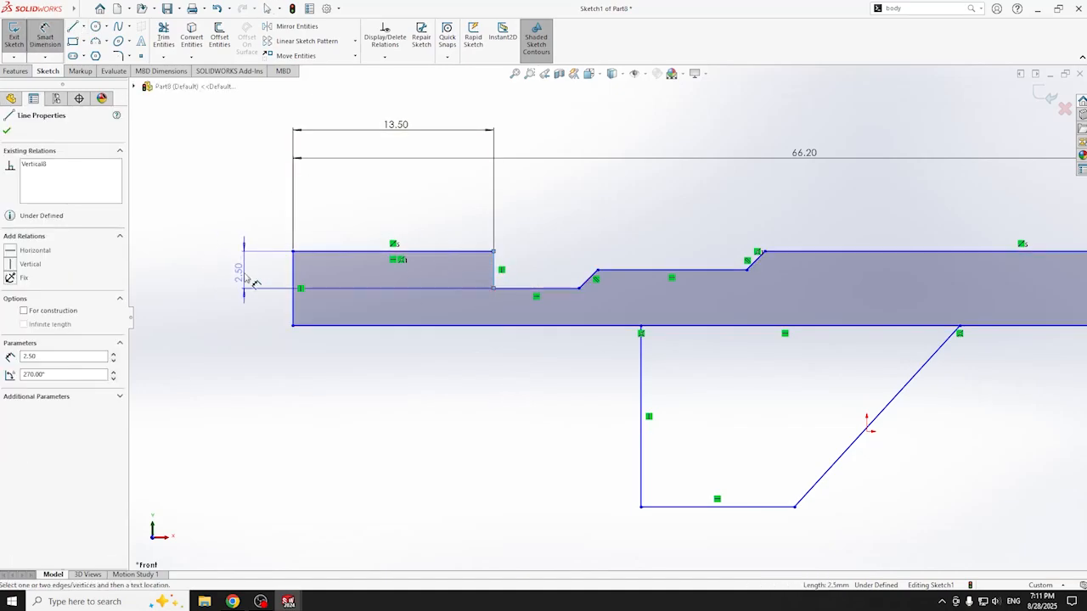
left_click(250, 285)
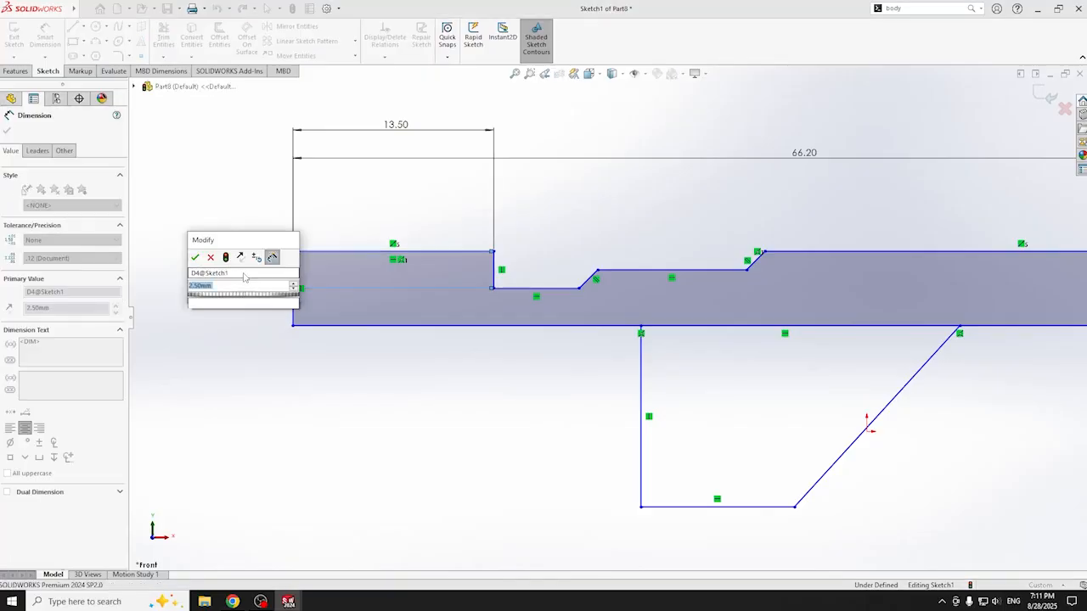
type("4")
key("Return")
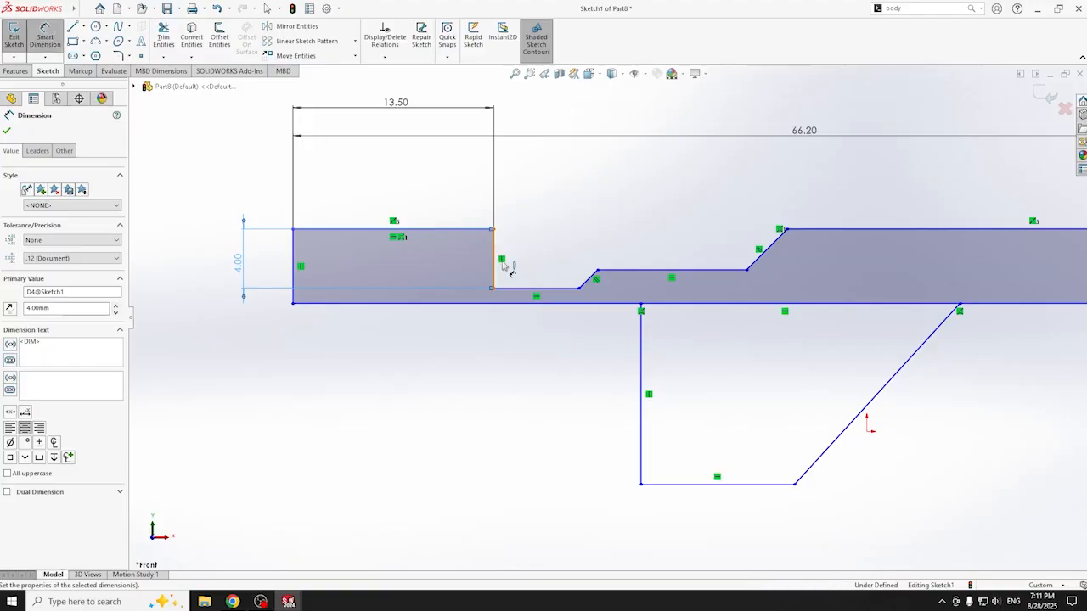
left_click(536, 294)
left_click(534, 200)
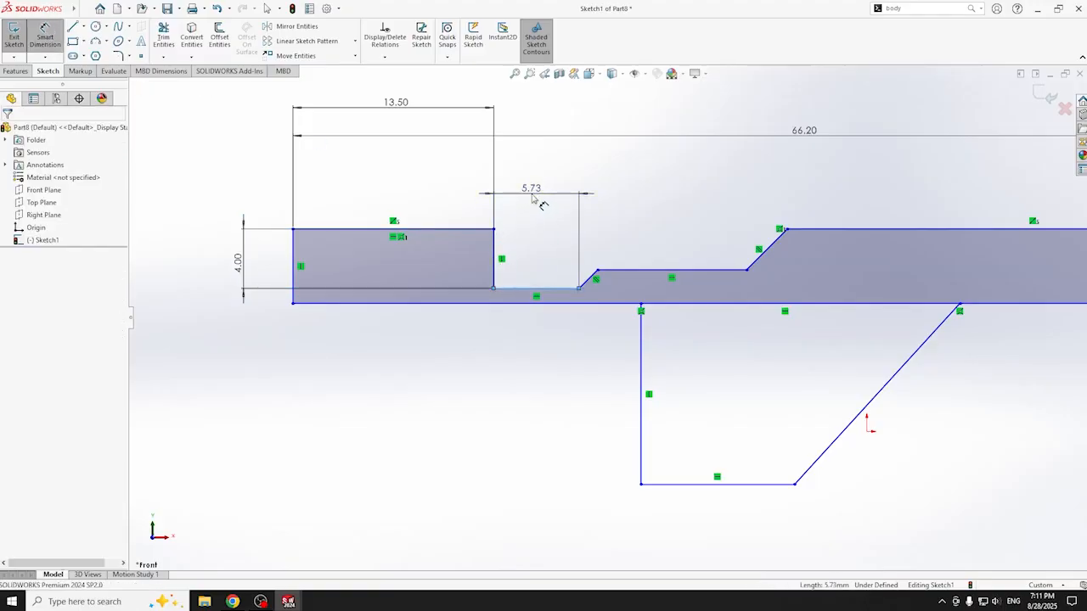
type("4.5")
key("Return")
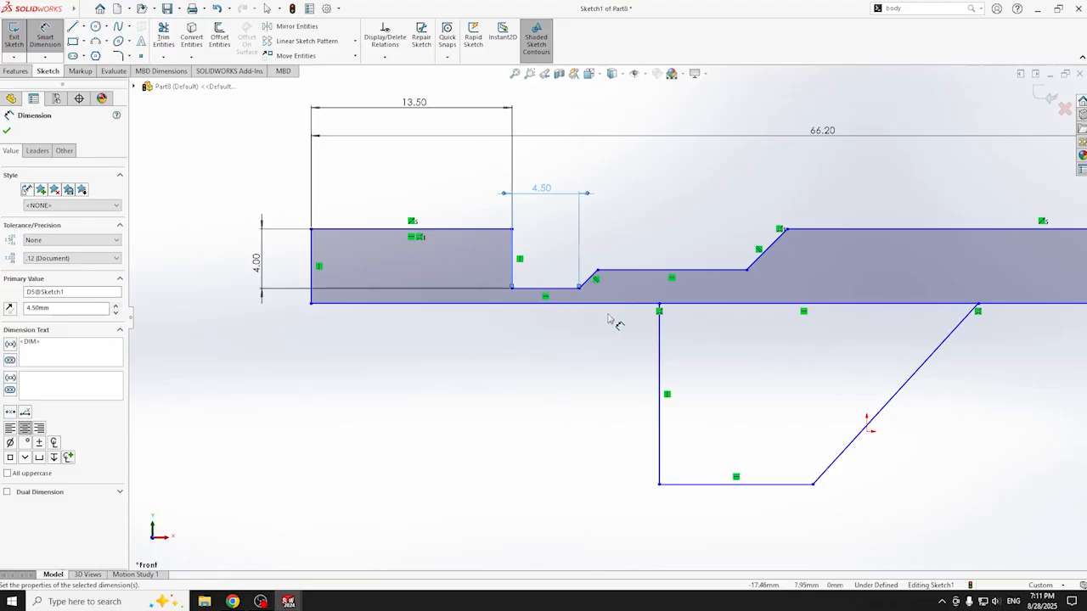
- Set both slope runs to 2.00 and the raised flat to 10.00
left_click(580, 289)
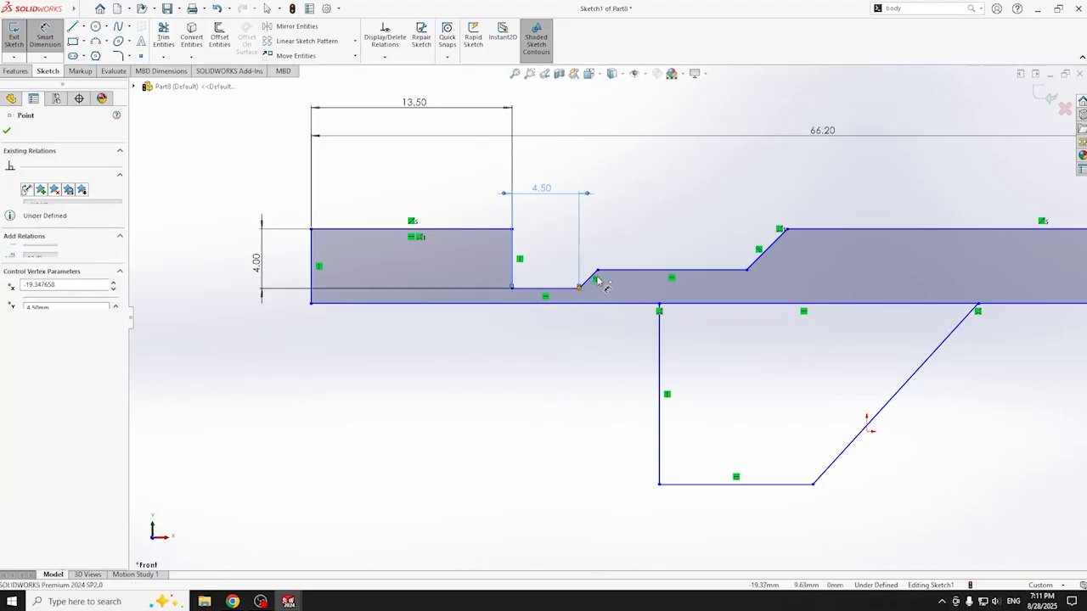
left_click(597, 271)
left_click(592, 165)
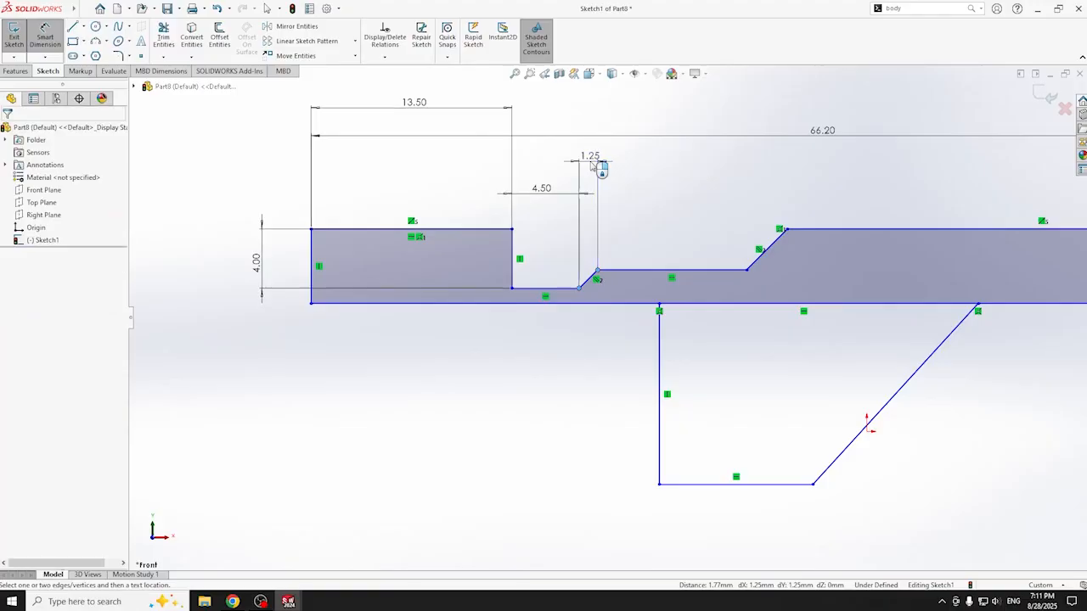
type("2.00mm")
key("Return")
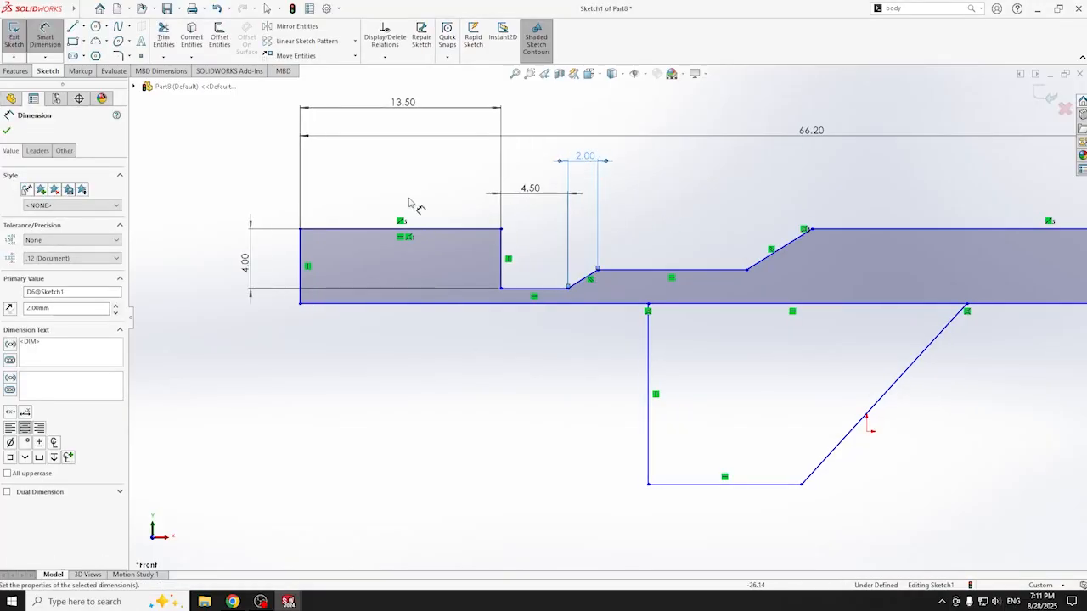
left_click(661, 271)
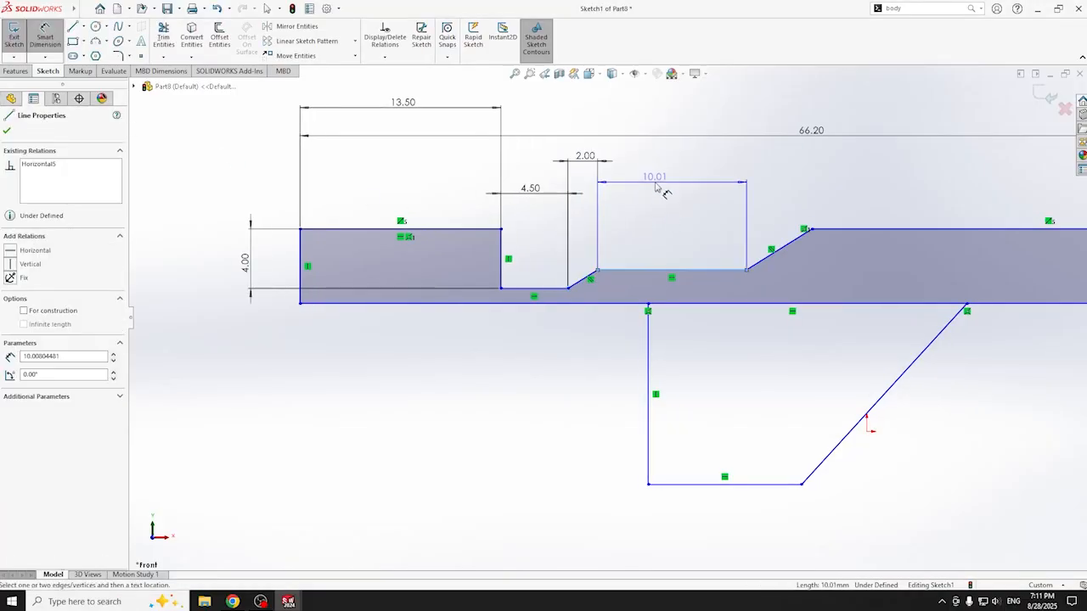
left_click(655, 186)
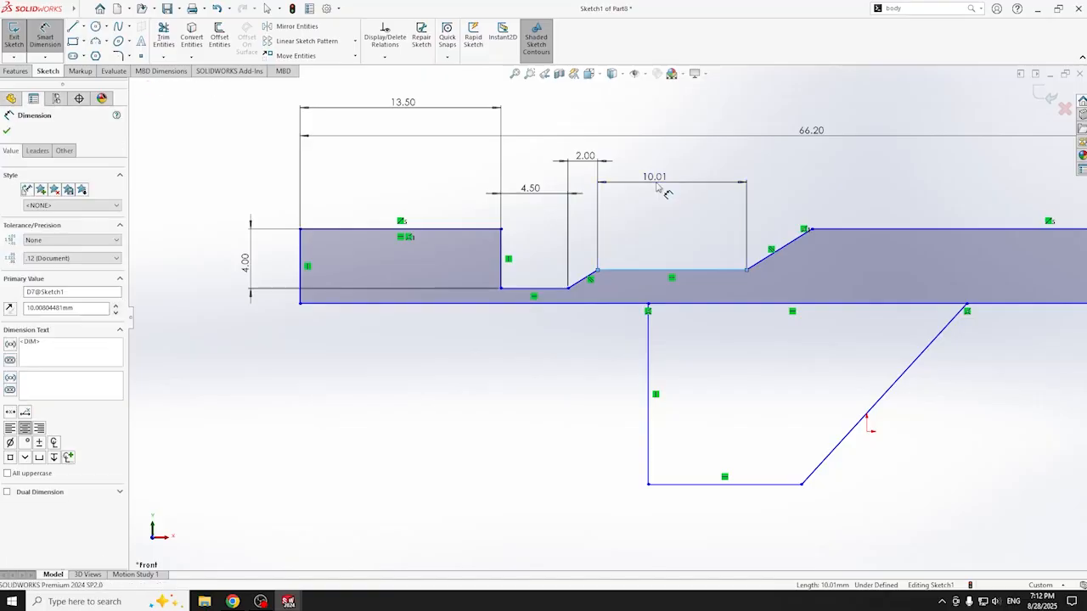
type("10")
key("Return")
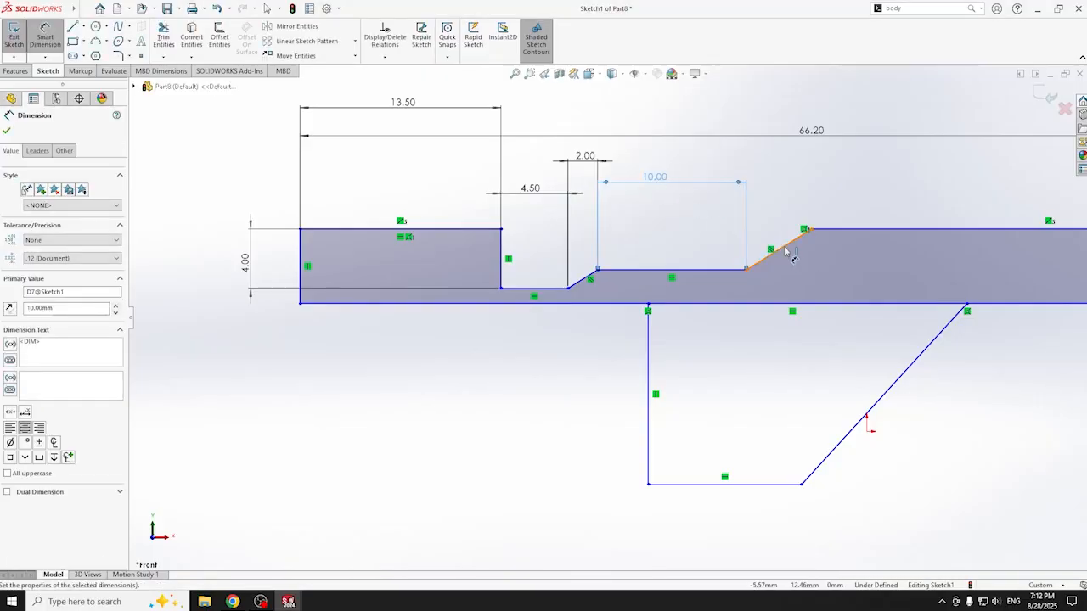
left_click(746, 271)
left_click(810, 230)
left_click(785, 163)
type("2")
key("Return")
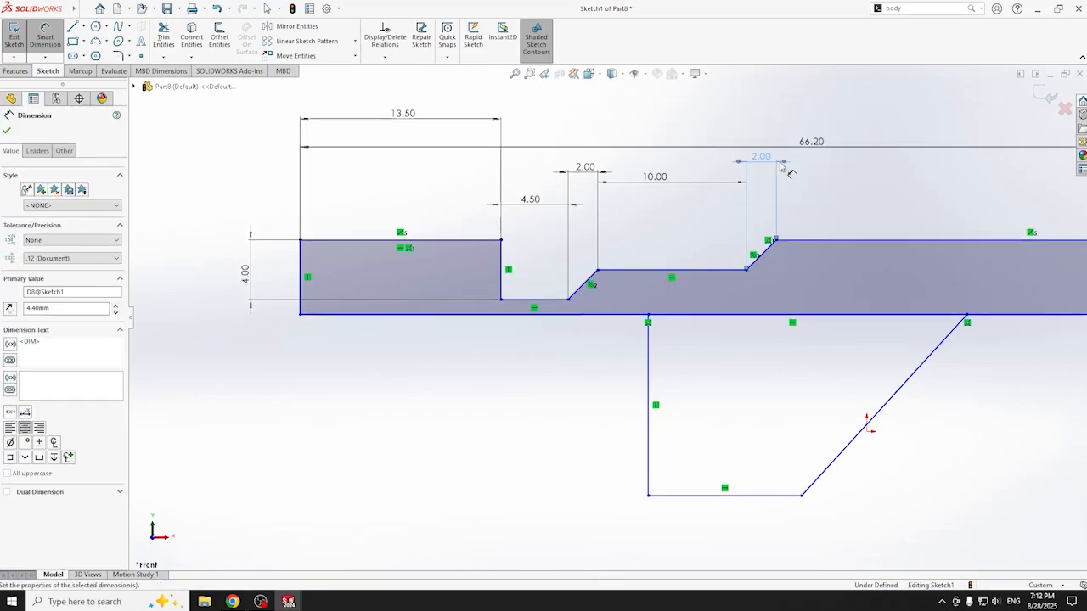
- Discard the over-defining 34.20 top-edge dimension and trim the line dividing bar and tab
scroll(936, 245, "up", 3)
scroll(757, 259, "down", 2)
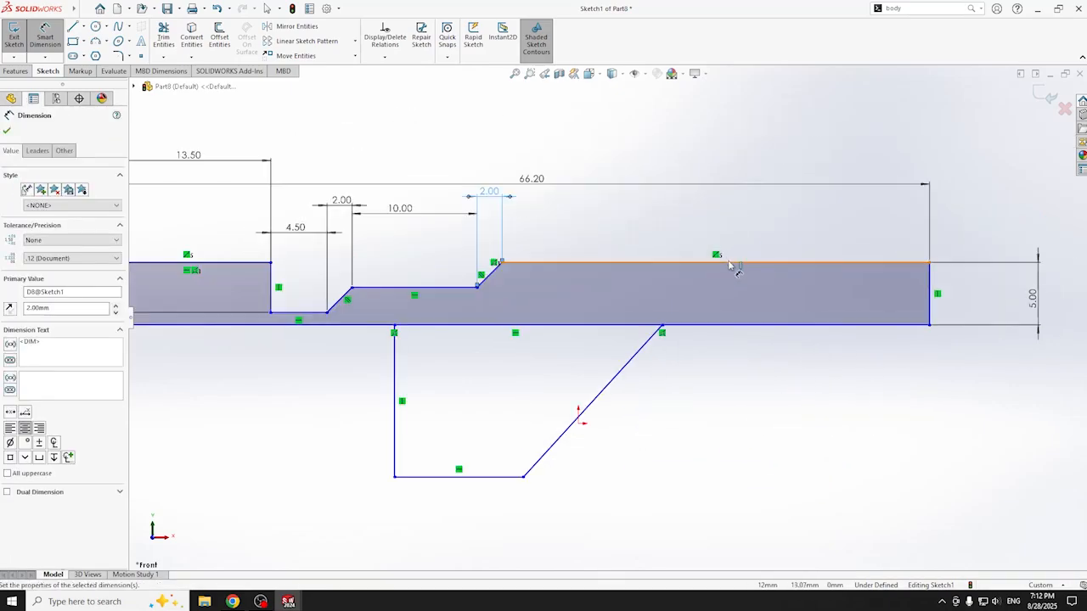
left_click(730, 264)
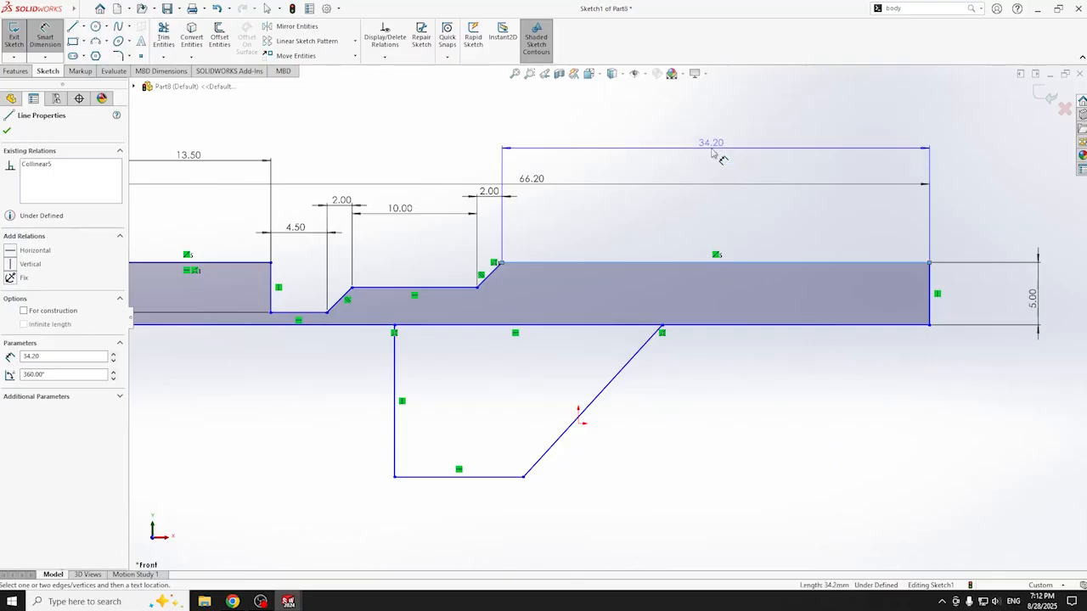
left_click(713, 151)
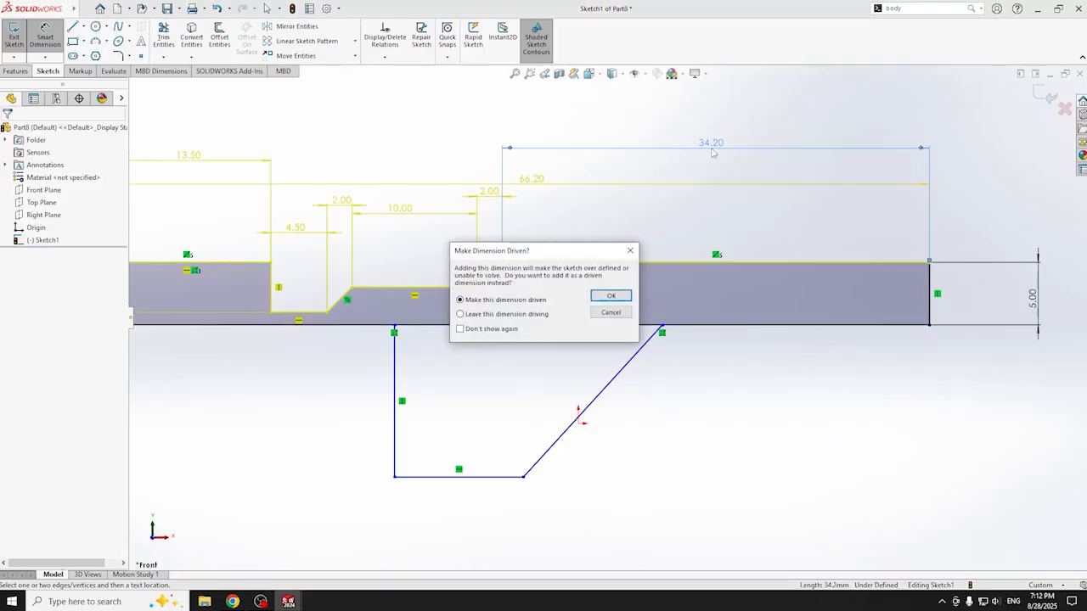
left_click(611, 312)
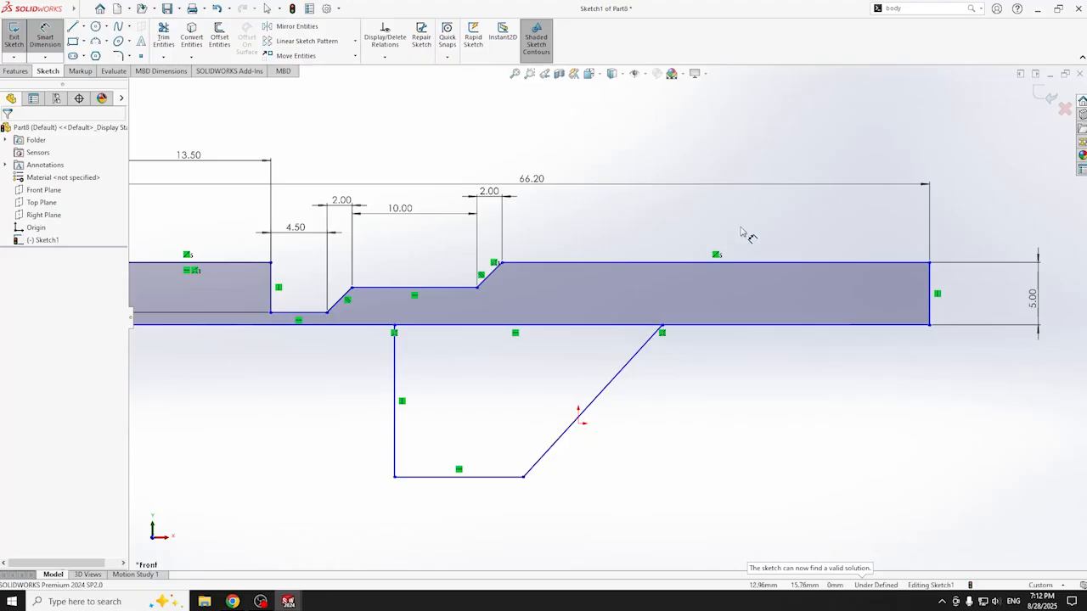
key("f")
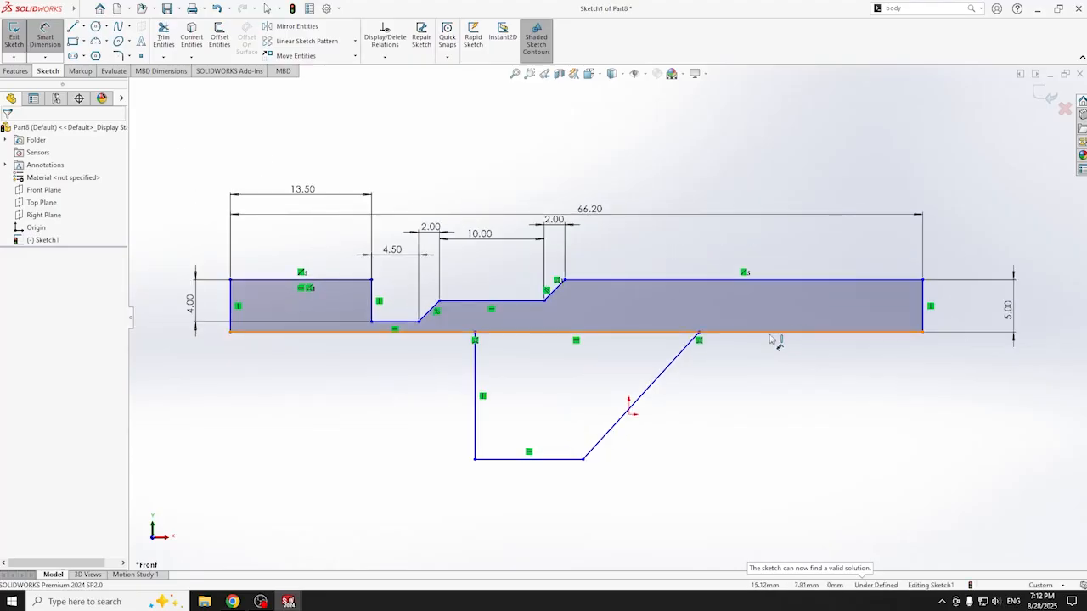
left_click(163, 39)
left_click(615, 330)
- Dimension the lower right edge to 22.50 and the raised flat-to-bottom height to 15.00
key("d")
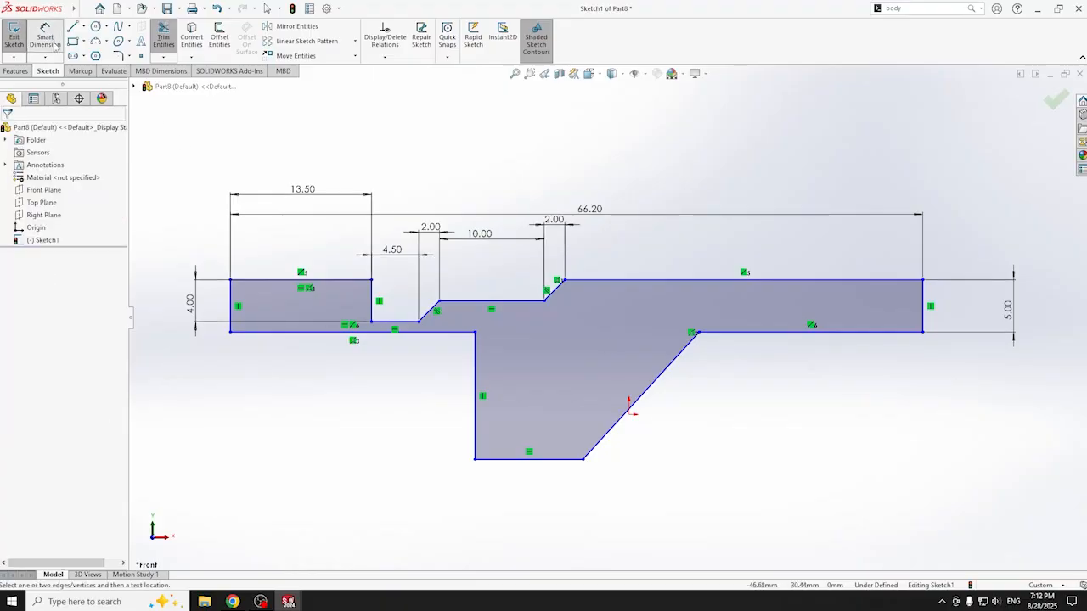
left_click(800, 332)
left_click(822, 459)
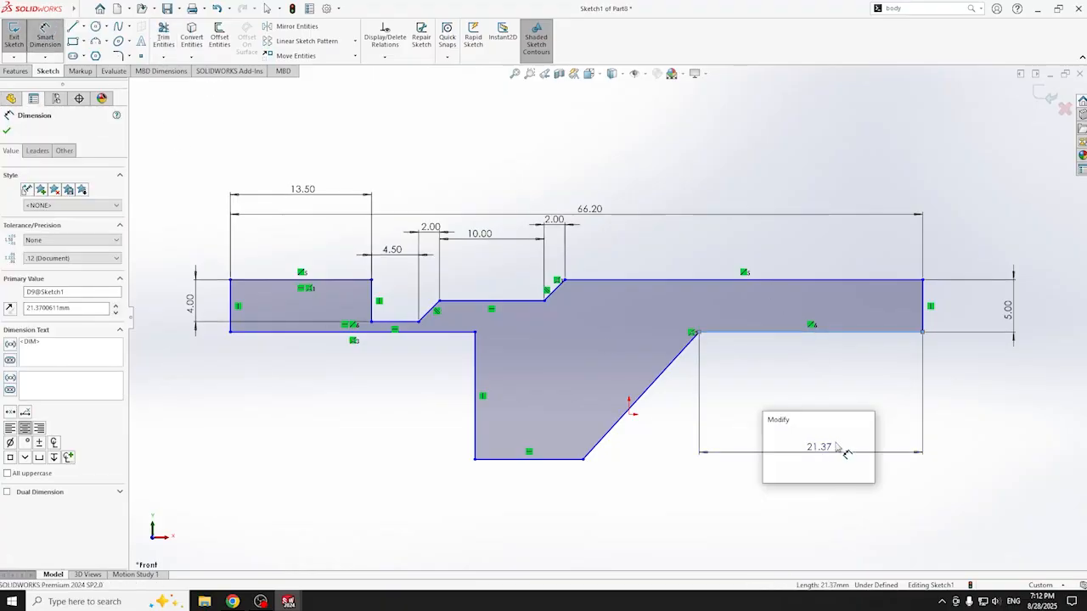
type("22.5")
key("Return")
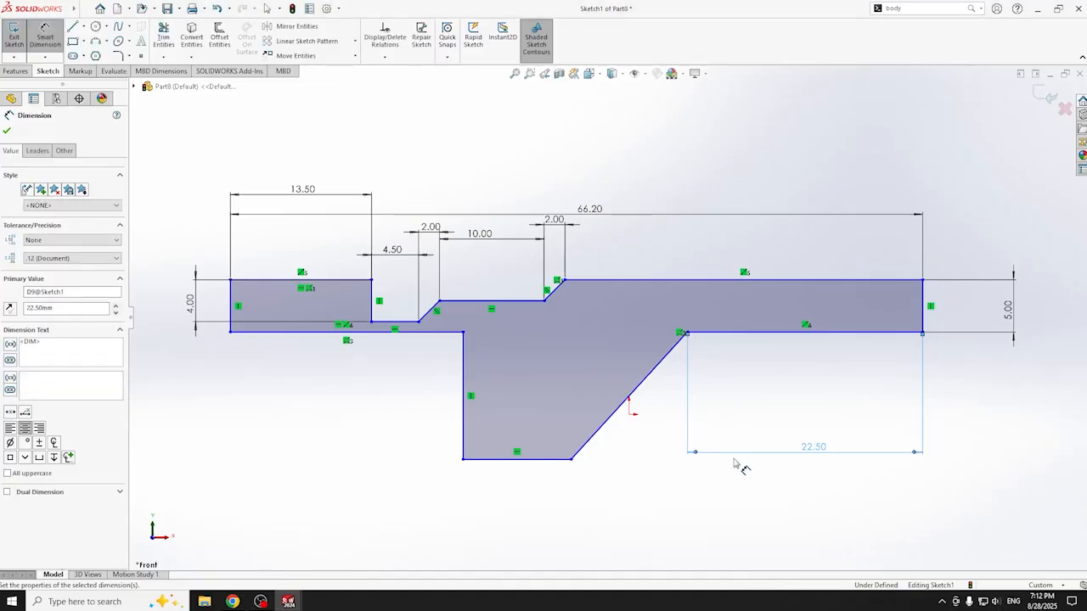
left_click(523, 301)
left_click(527, 460)
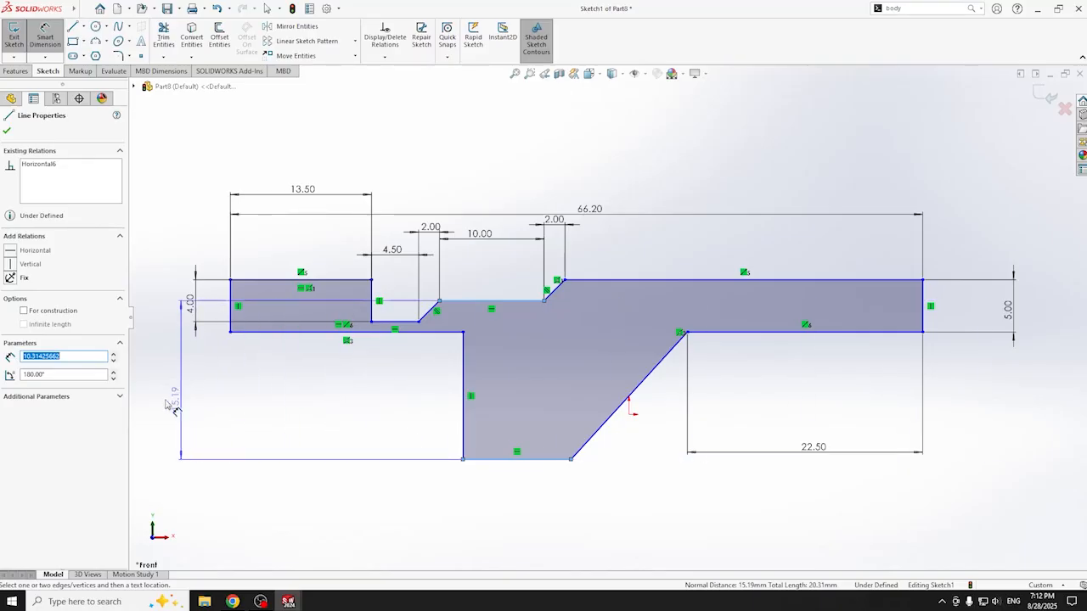
left_click(163, 404)
type("15")
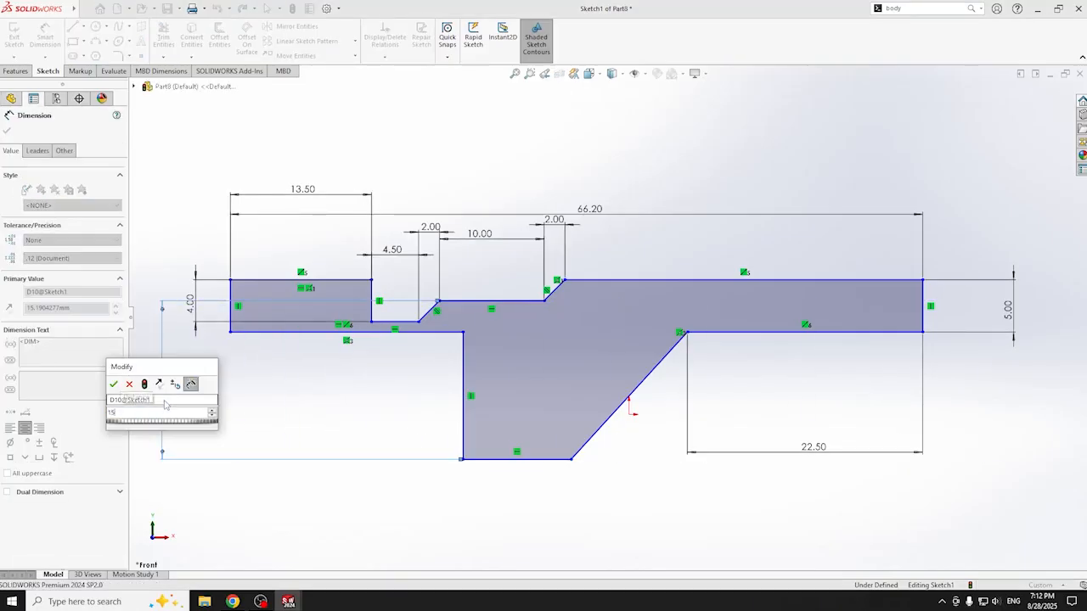
key("Return")
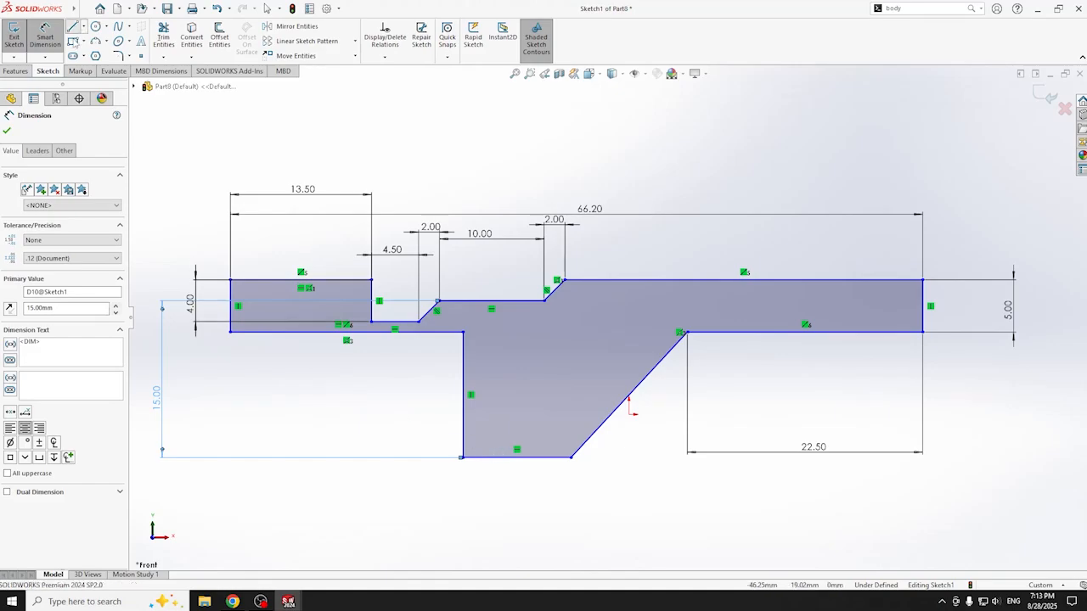
left_click(73, 27)
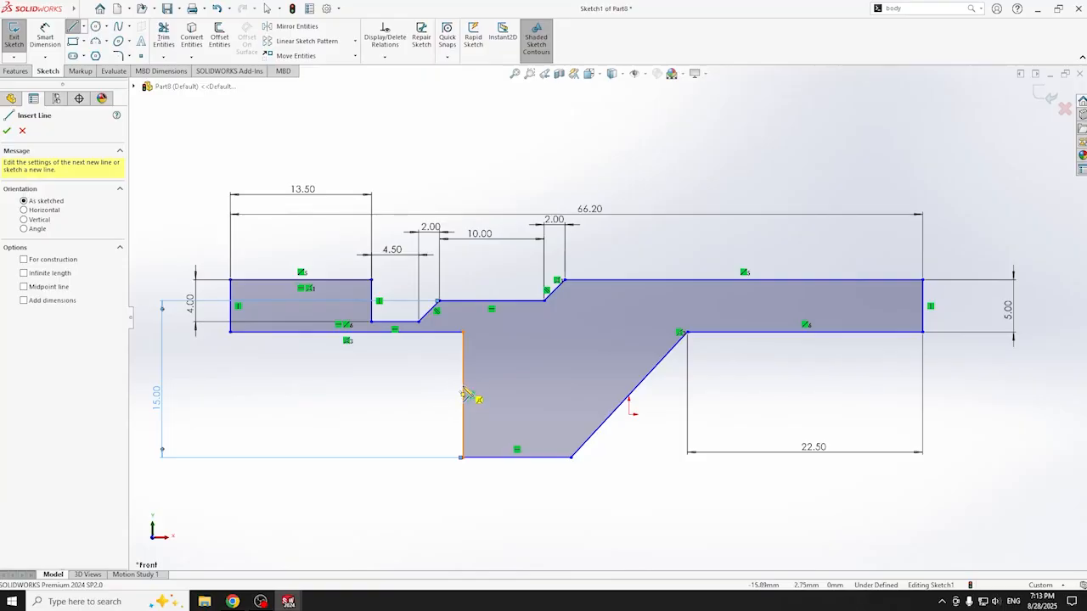
- Sketch angled and horizontal lines below the bar's left part
left_click(463, 393)
left_click(441, 364)
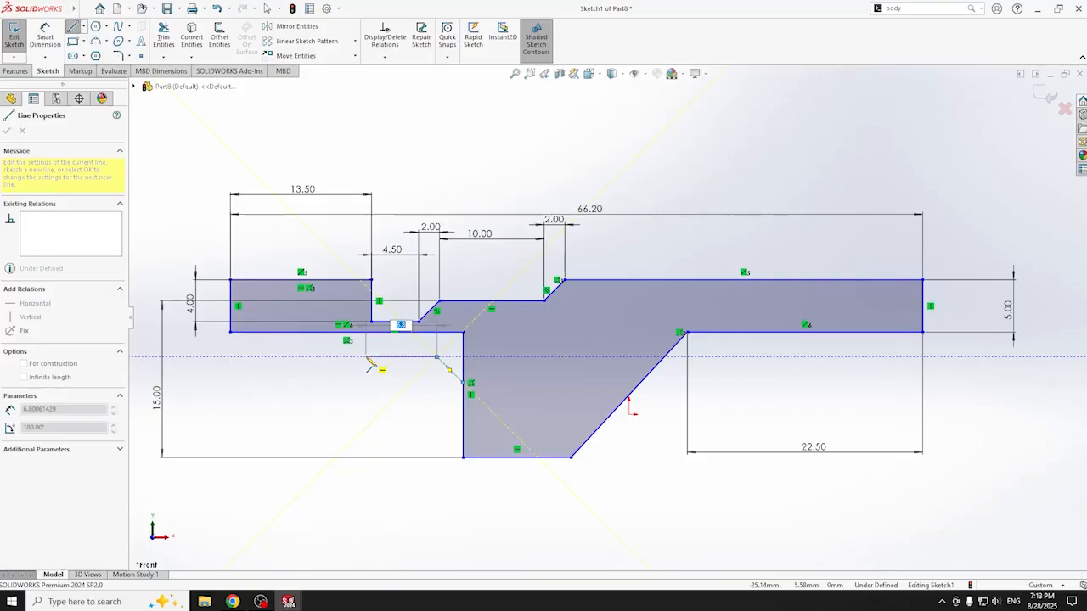
left_click(327, 357)
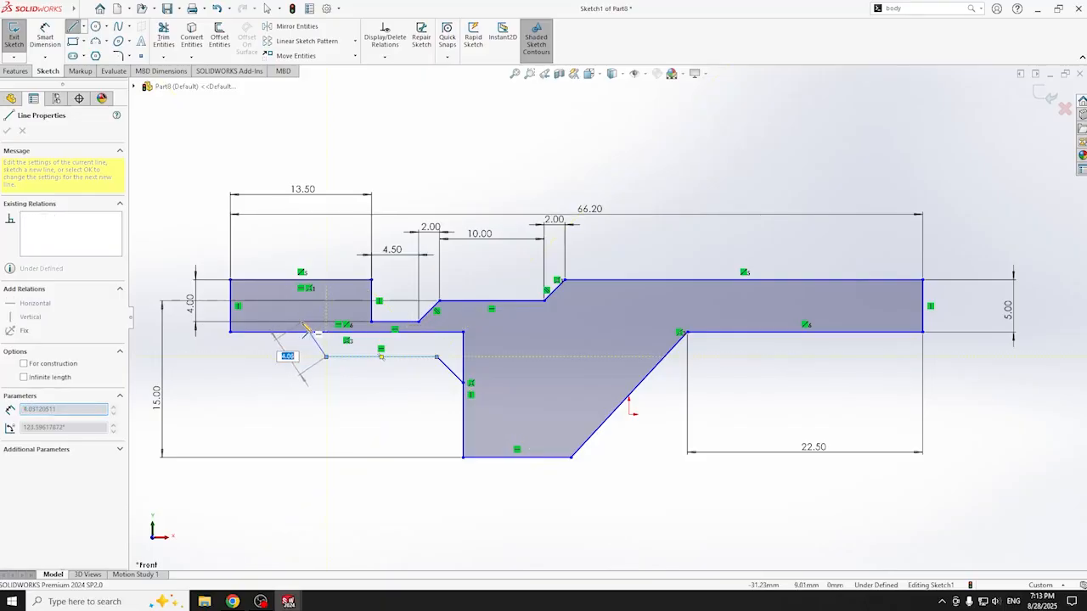
left_click(301, 332)
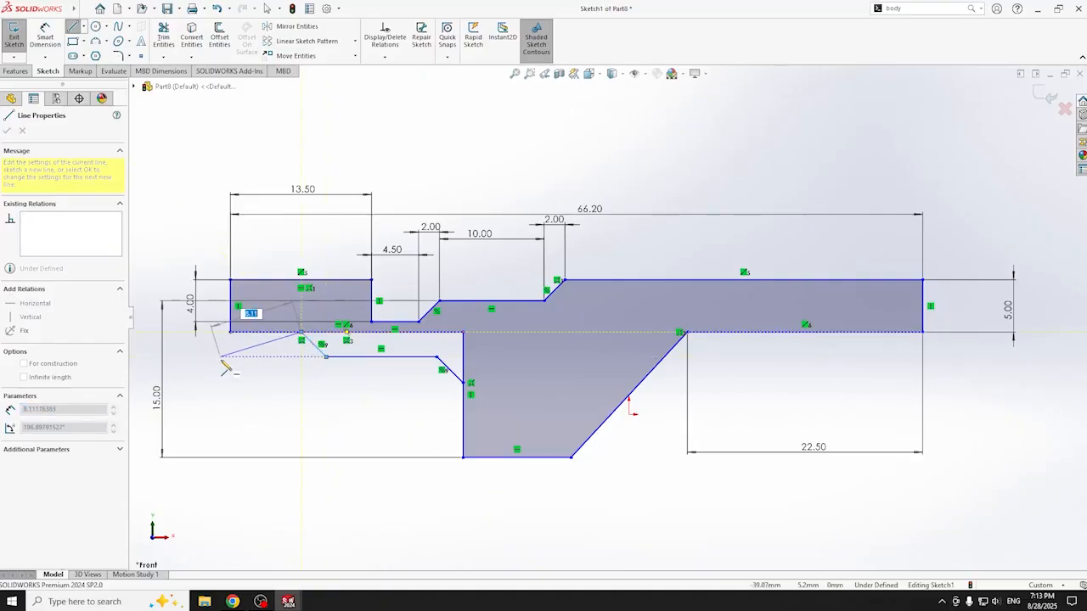
key("Escape")
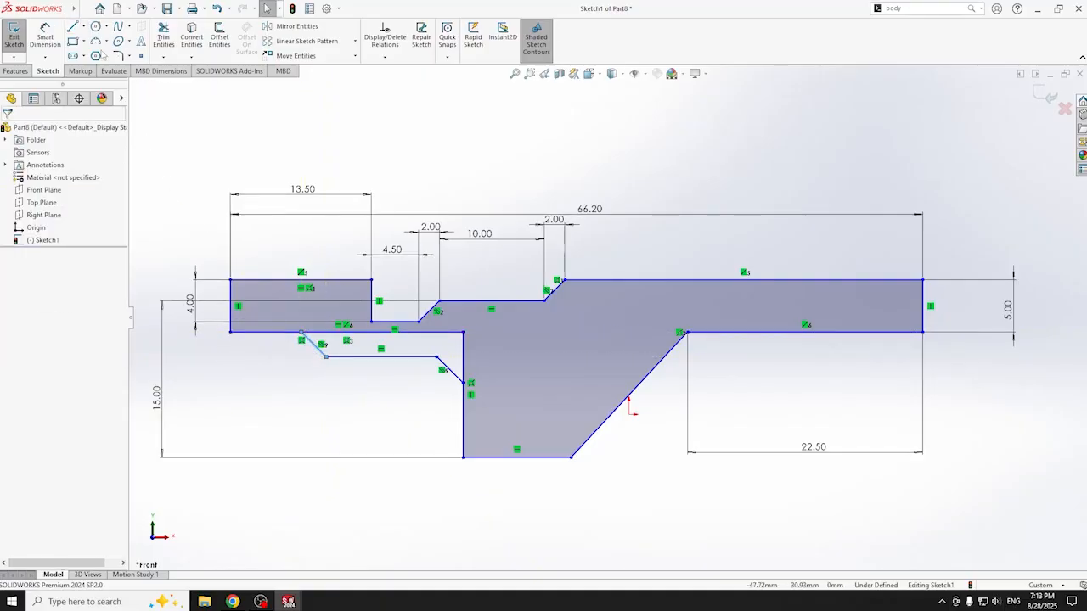
- Draw the diagonal from the lower edge to the top-left corner and trim the leftover lines
left_click(73, 26)
left_click(229, 331)
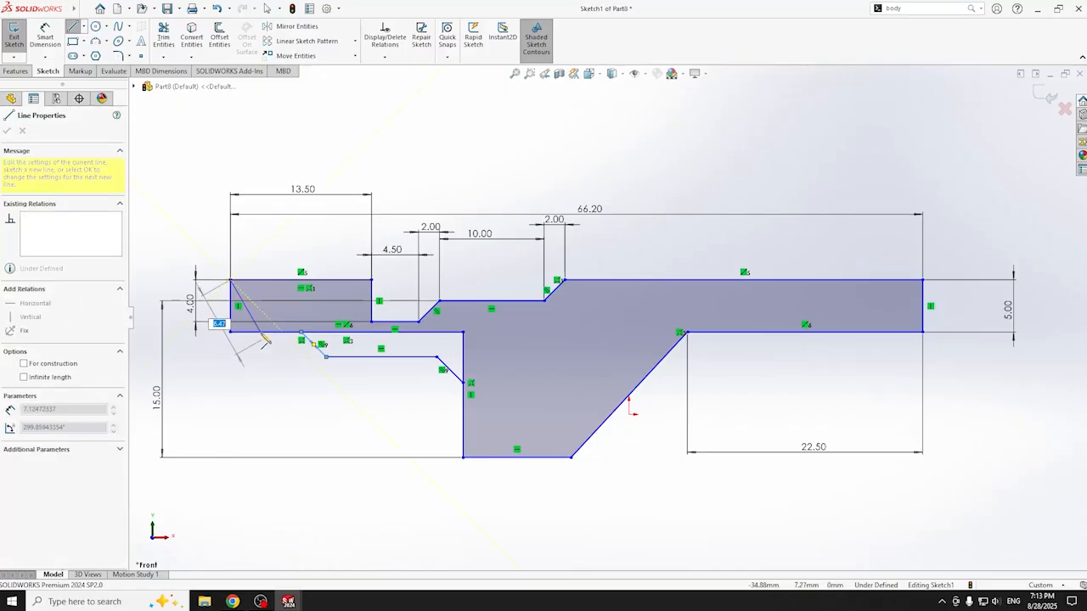
left_click(230, 280)
left_click(164, 38)
left_click_drag(246, 337, 240, 320)
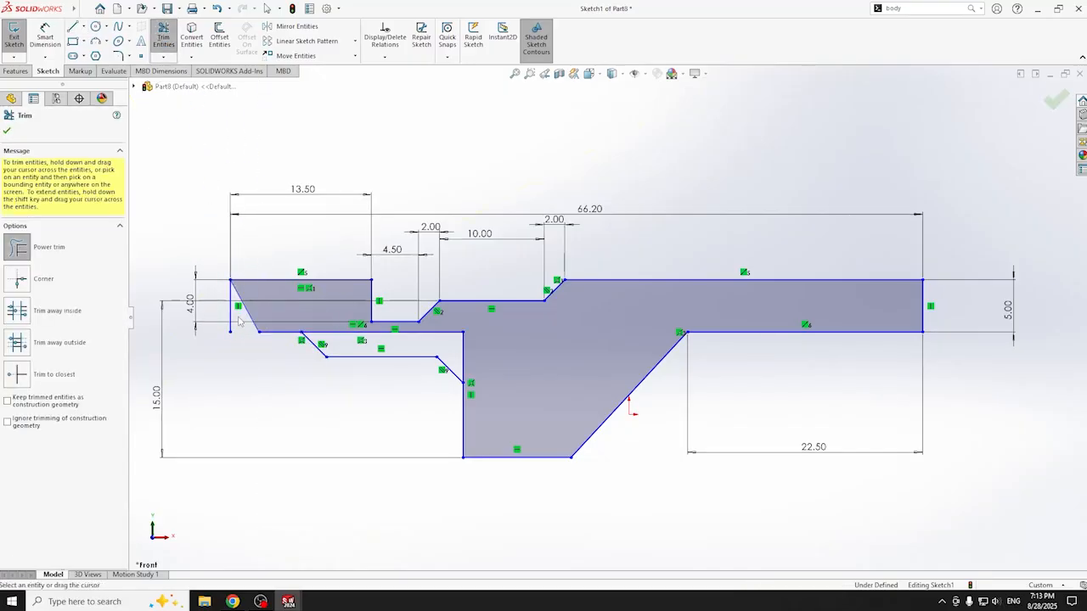
mouse_move(275, 387)
left_mouse_down()
mouse_move(399, 332)
mouse_move(463, 338)
mouse_move(485, 369)
mouse_move(456, 355)
left_mouse_up()
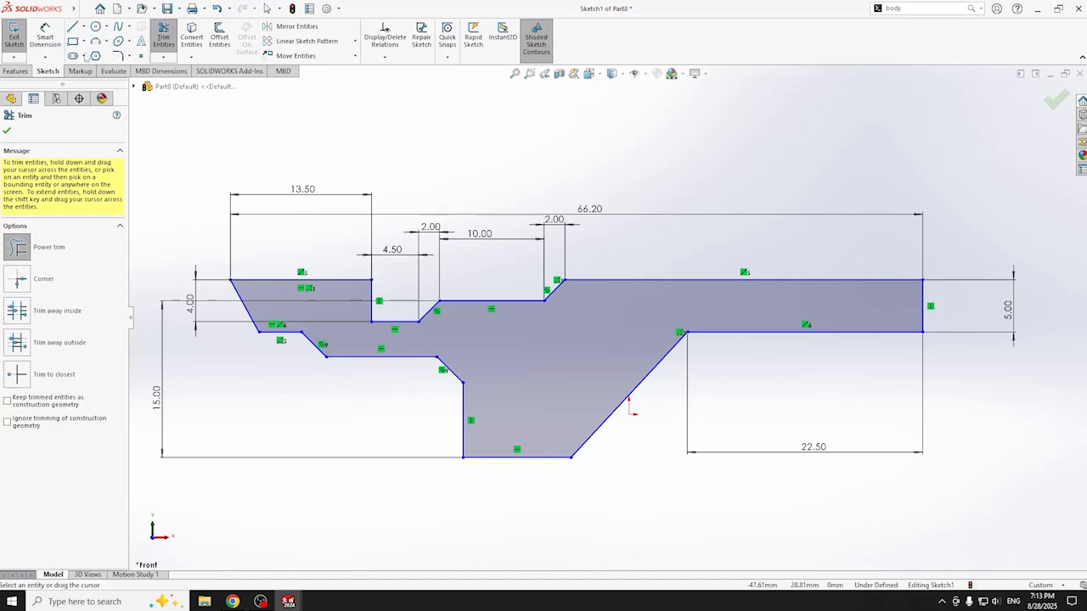
left_click(45, 37)
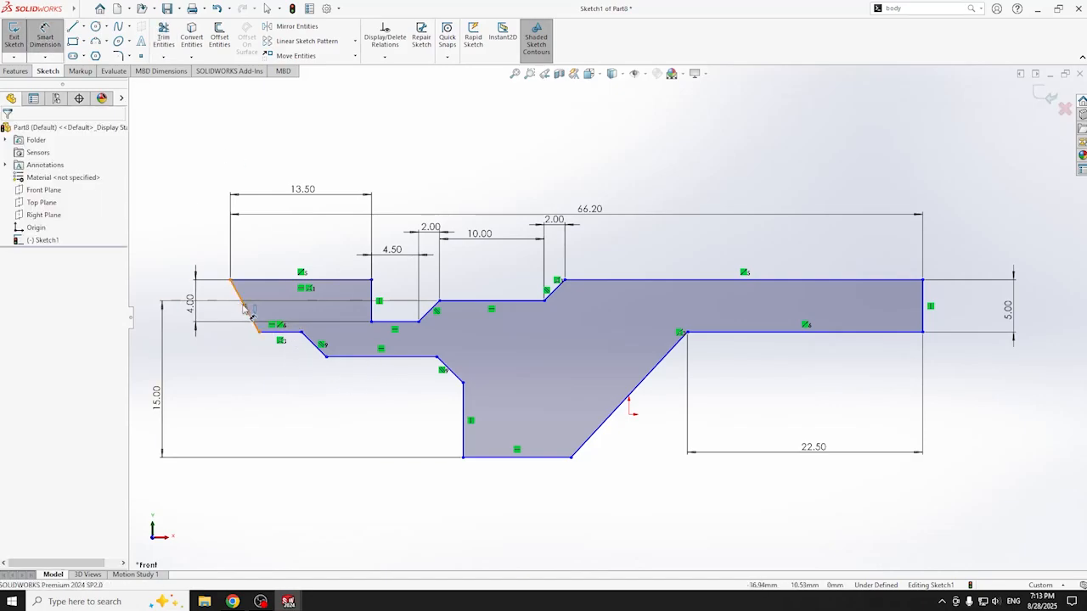
- Dimension the short lower-left edge to 6.80 and add a horizontal distance between two corners
left_click(280, 332)
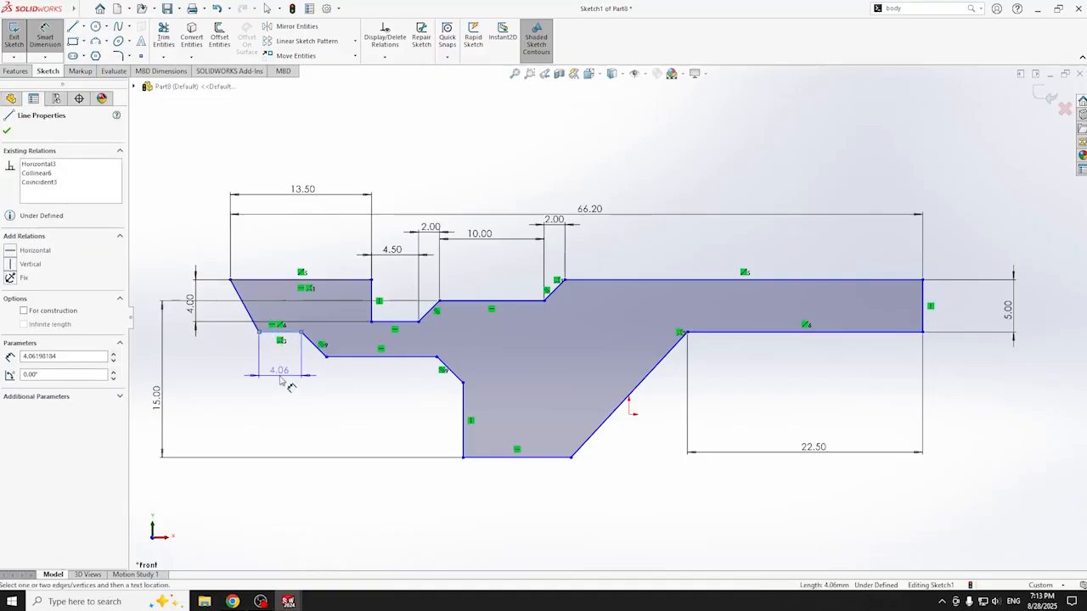
left_click(287, 388)
type("6.8")
key("Return")
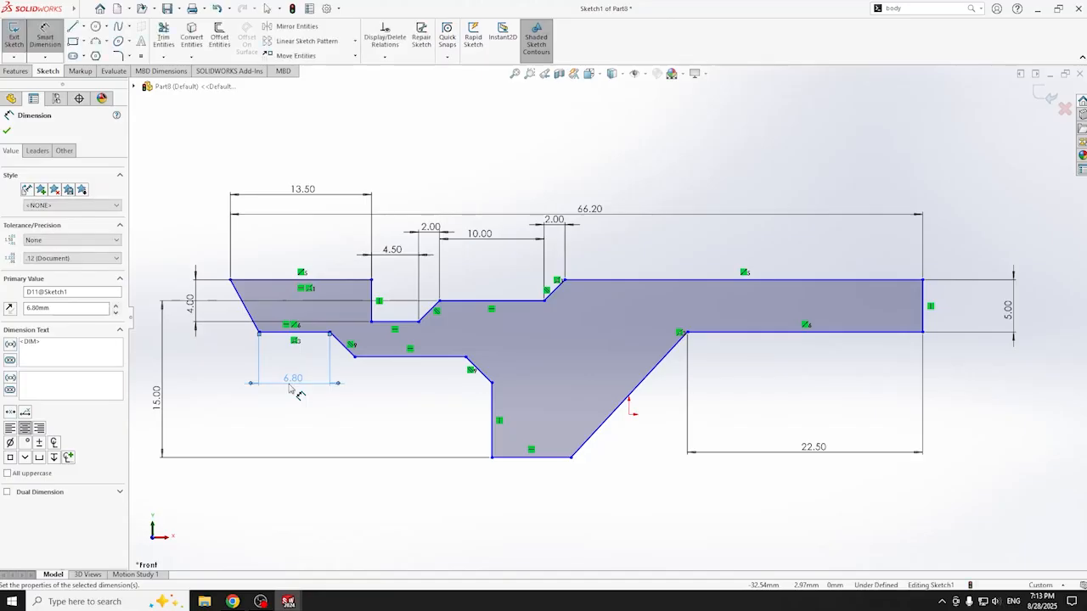
left_click(330, 332)
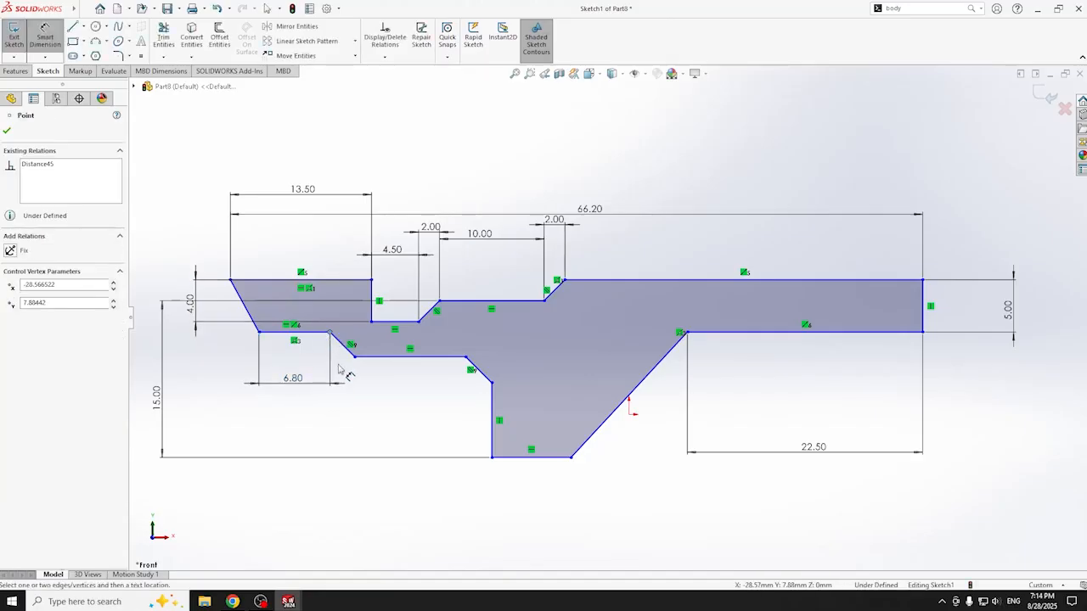
left_click(492, 385)
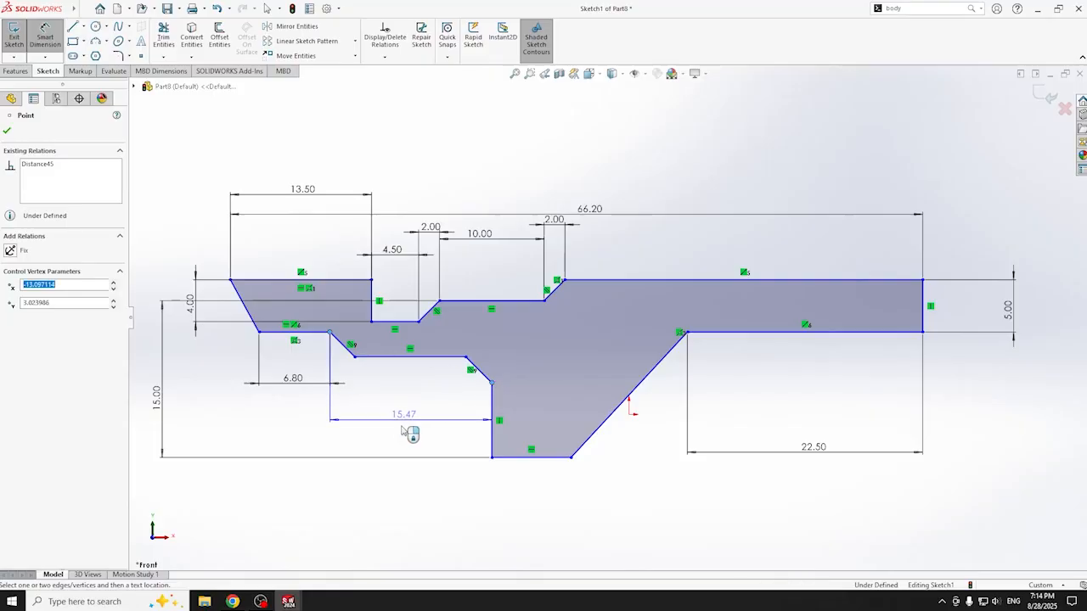
left_click(391, 509)
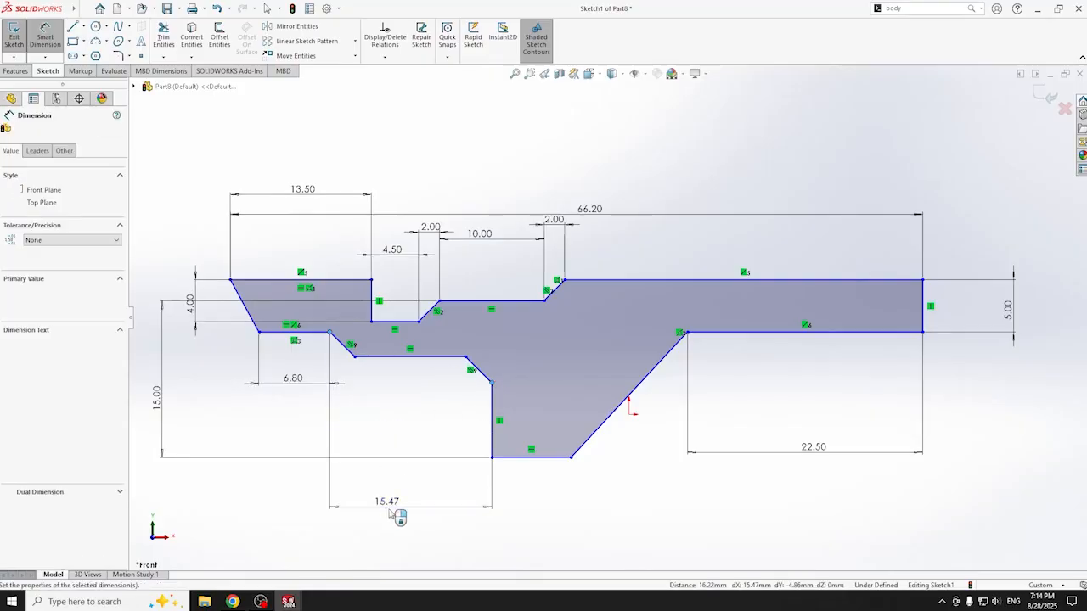
key("Return")
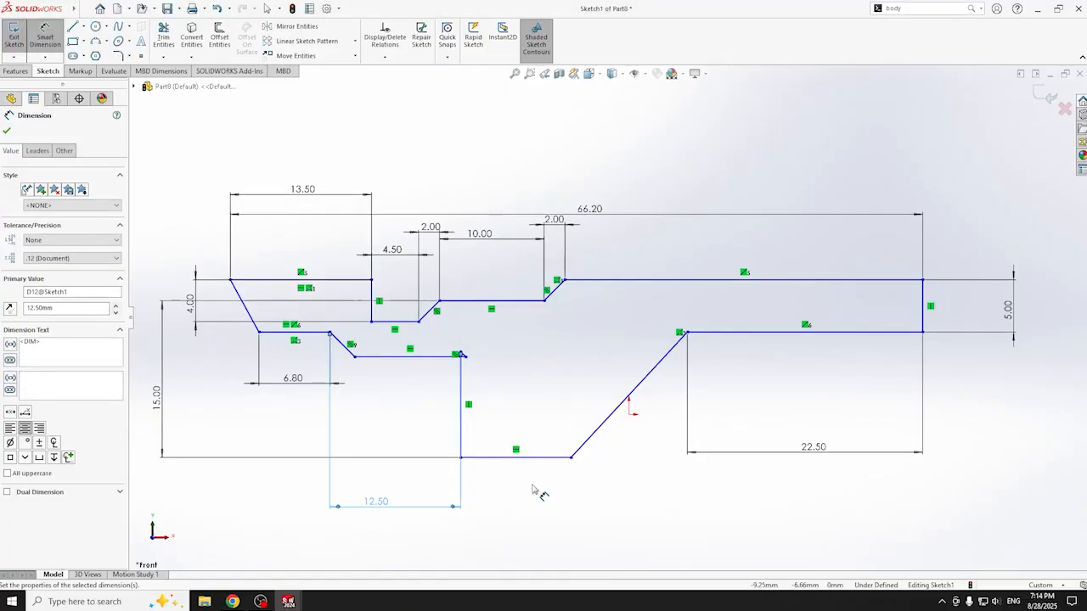
- Trim the small stub left at the corner
scroll(481, 367, "down", 3)
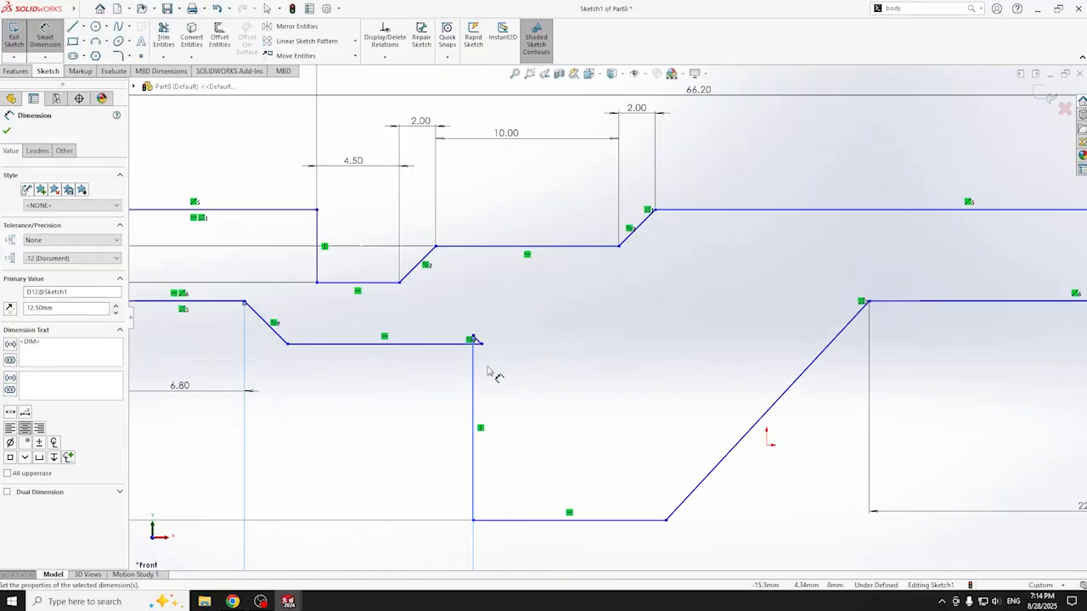
key("t")
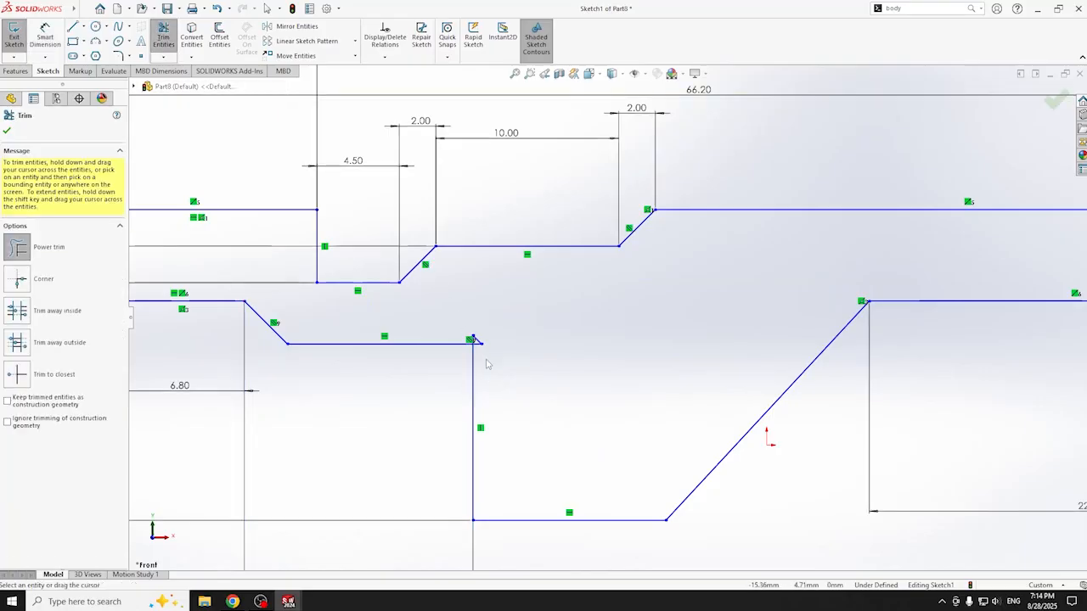
left_click(473, 338)
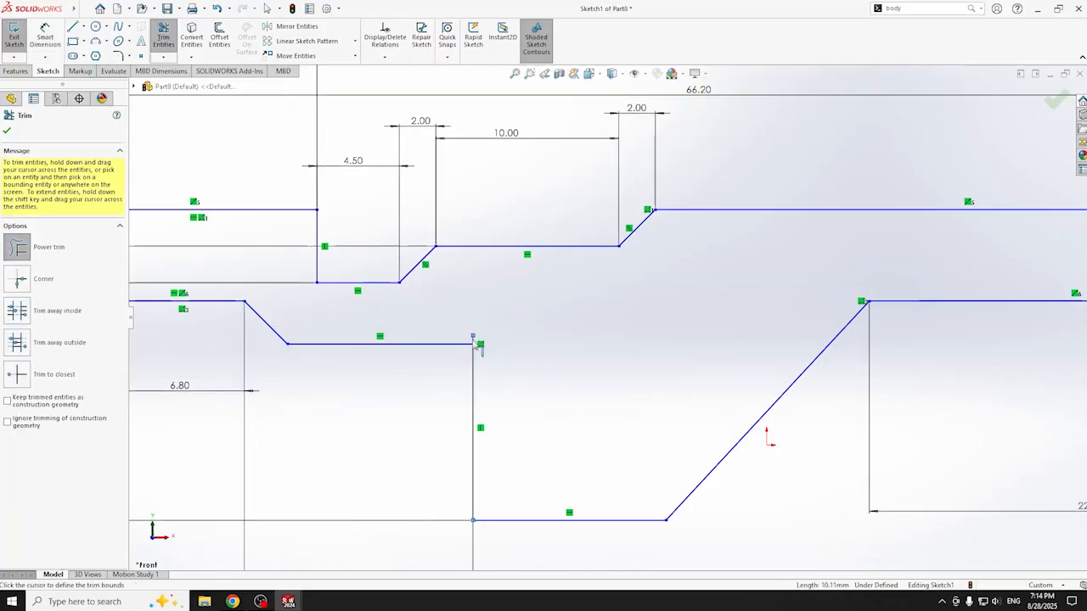
scroll(488, 355, "up", 3)
scroll(560, 322, "down", 10)
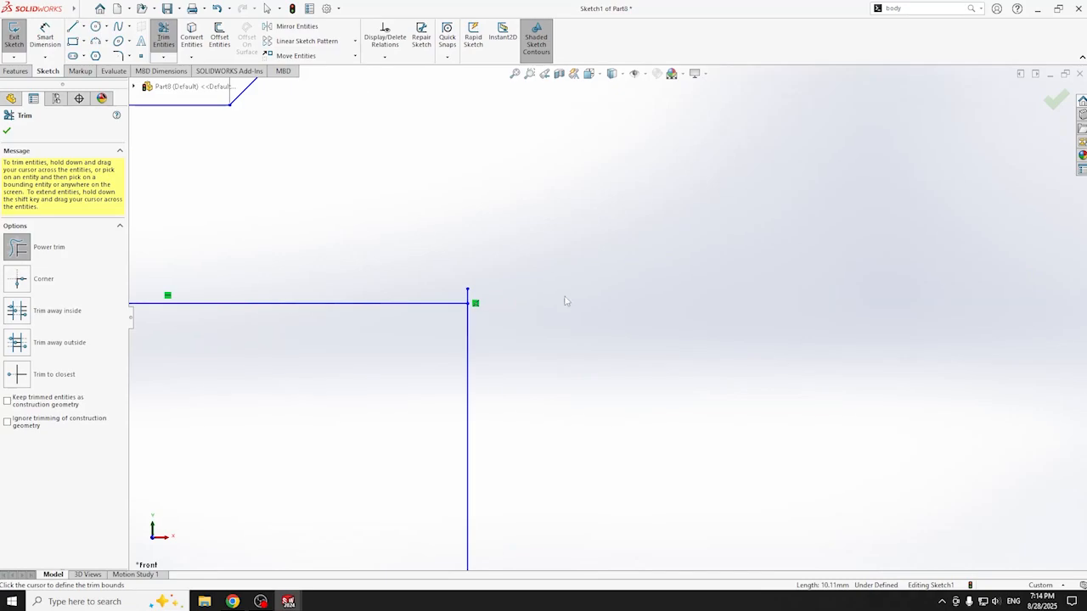
scroll(261, 310, "up", 6)
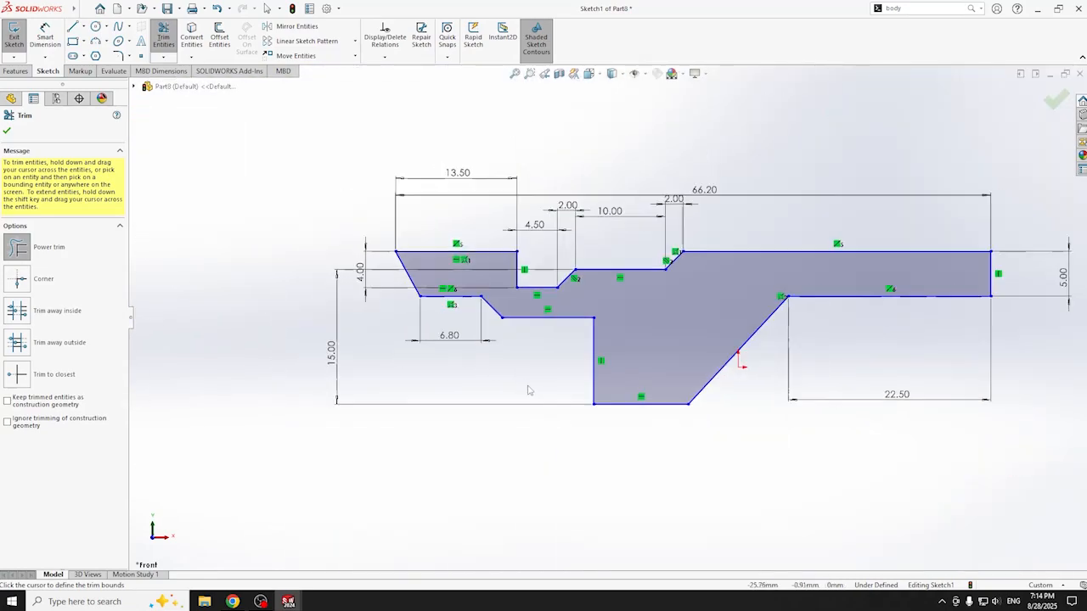
- Dimension the distance from the corner to the tab's vertical edge as 12.50
left_click(45, 38)
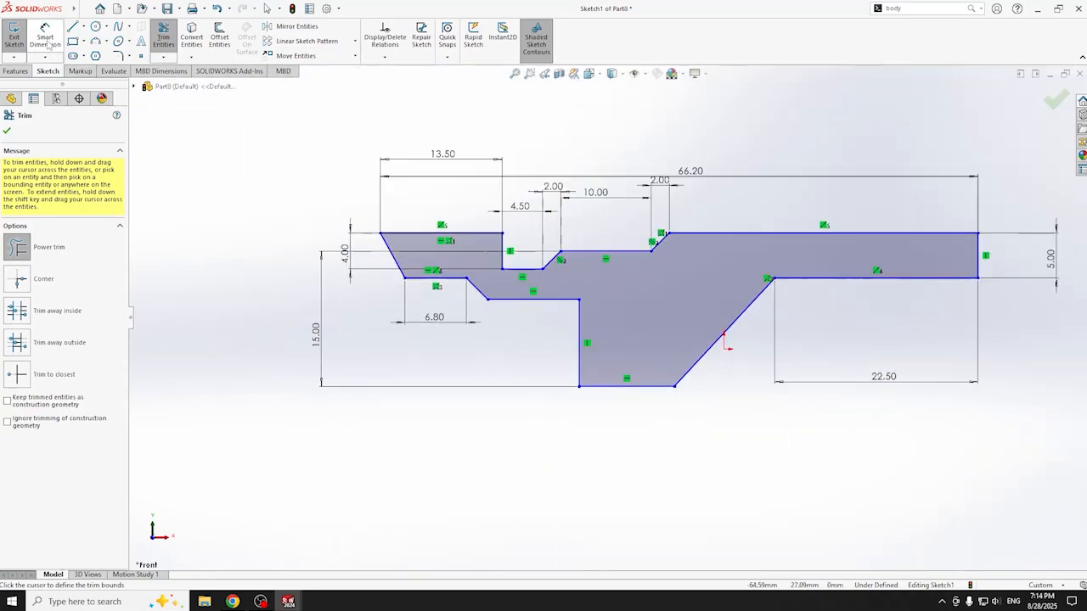
left_click(487, 299)
left_click(498, 333)
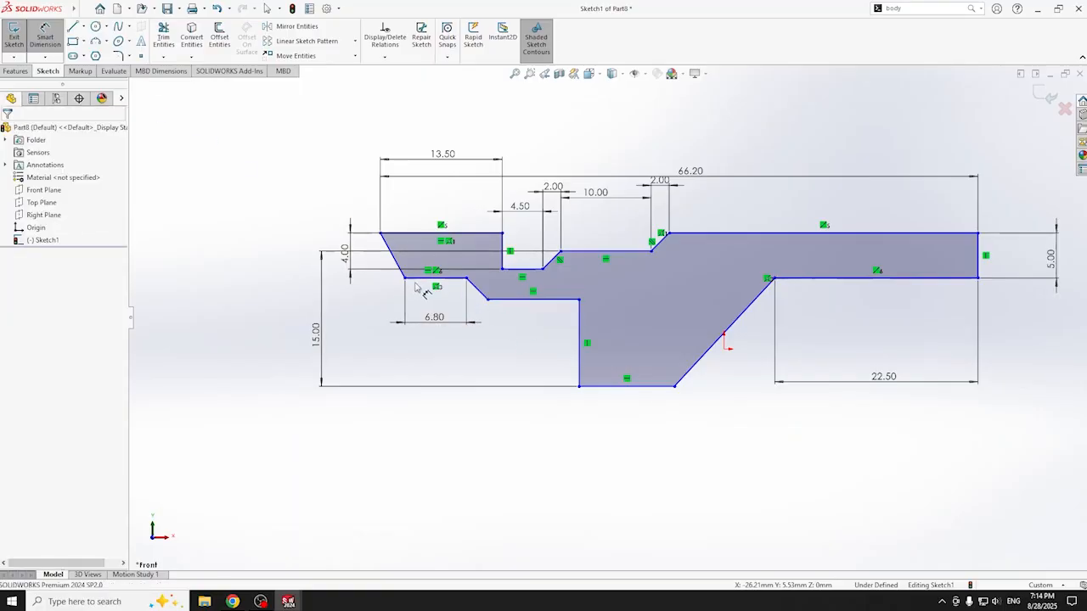
left_click(466, 278)
left_click(581, 302)
left_click(536, 437)
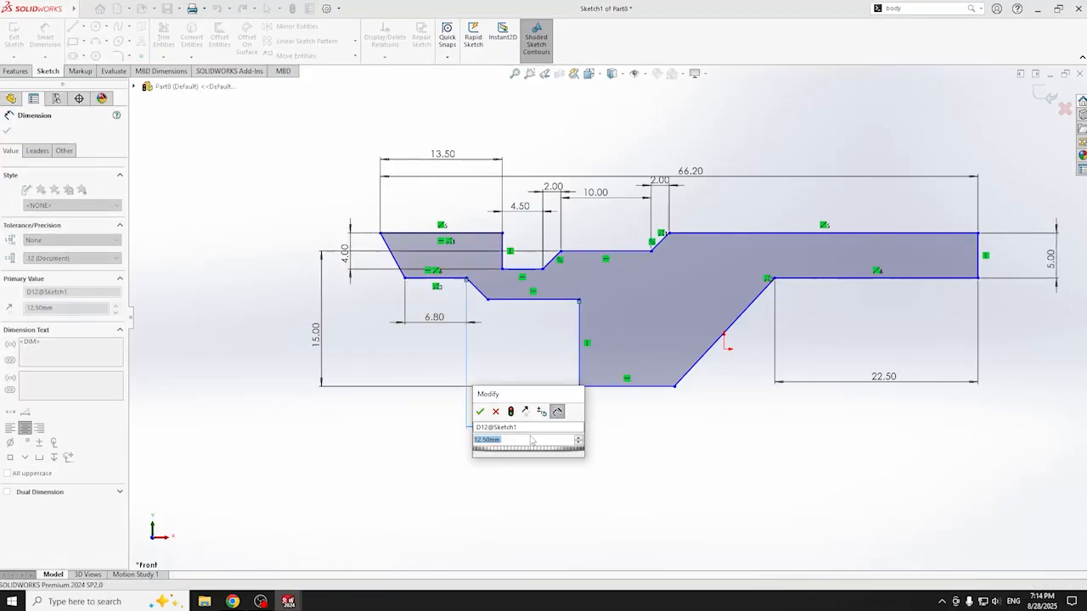
key("Return")
scroll(639, 431, "down", 1)
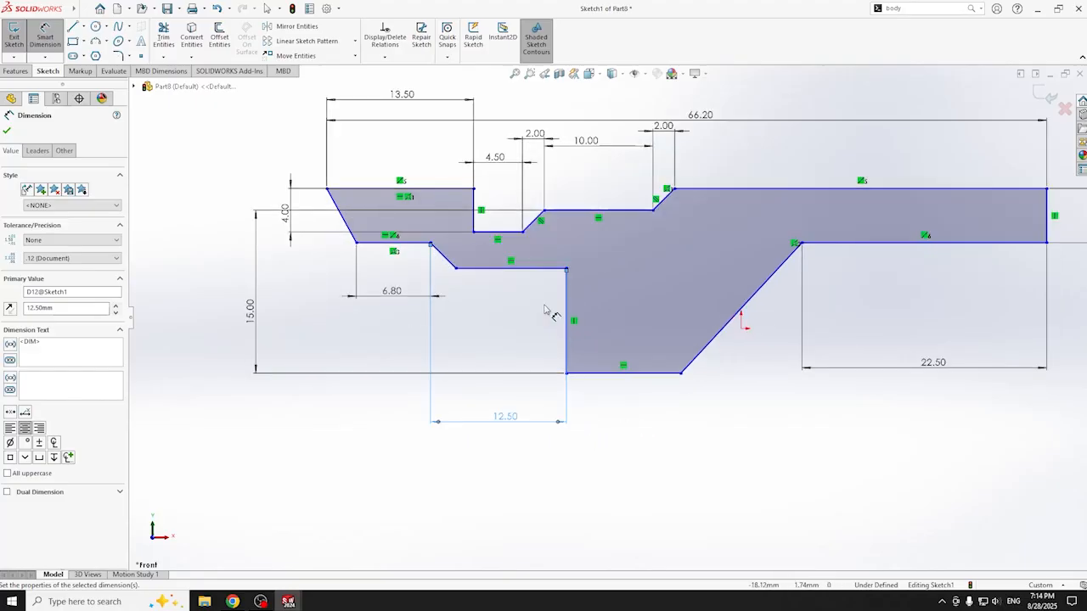
- Draw a diagonal line across the lower-left corner and trim away the square corner segments
left_click(73, 26)
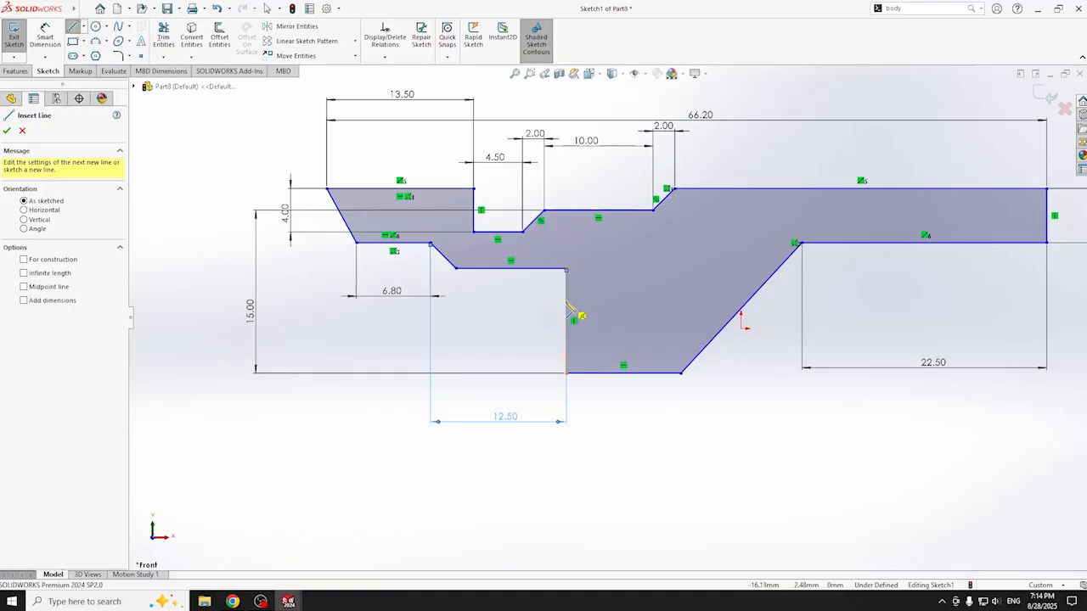
left_click(566, 306)
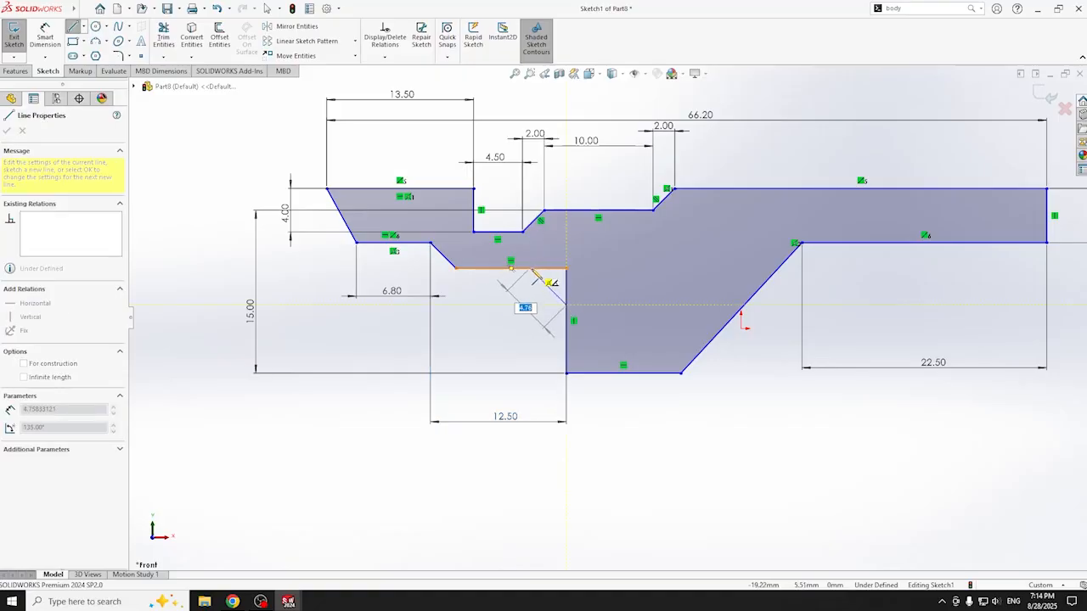
left_click(529, 268)
key("t")
mouse_move(570, 291)
left_mouse_down()
mouse_move(553, 265)
mouse_move(512, 263)
left_mouse_up()
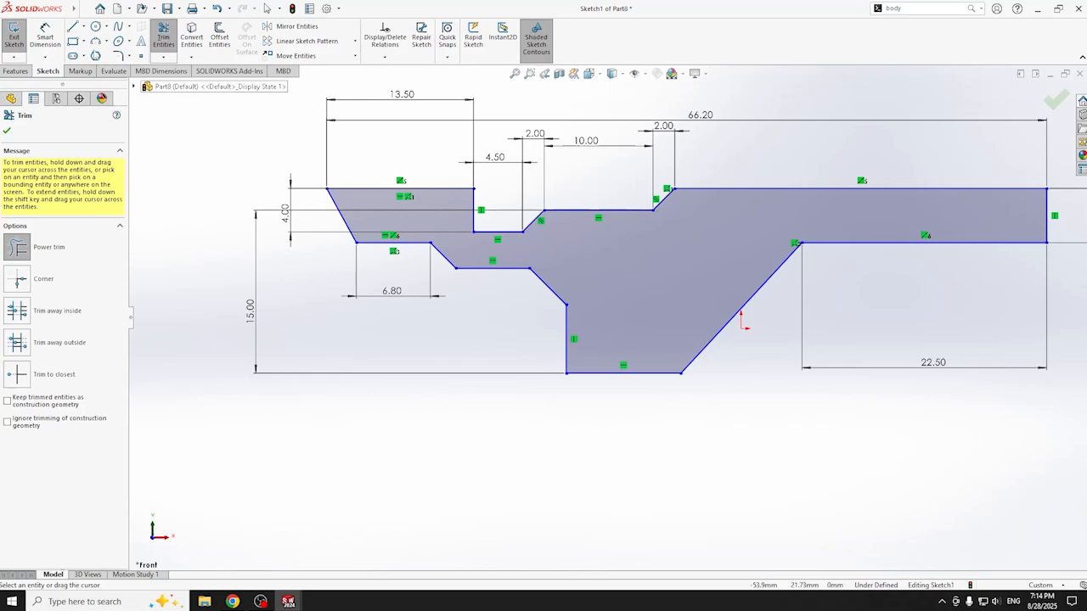
- Dimension the diagonal's horizontal span at 3.00 and the gap between horizontal edges at 4.00
left_click(45, 38)
left_click(529, 269)
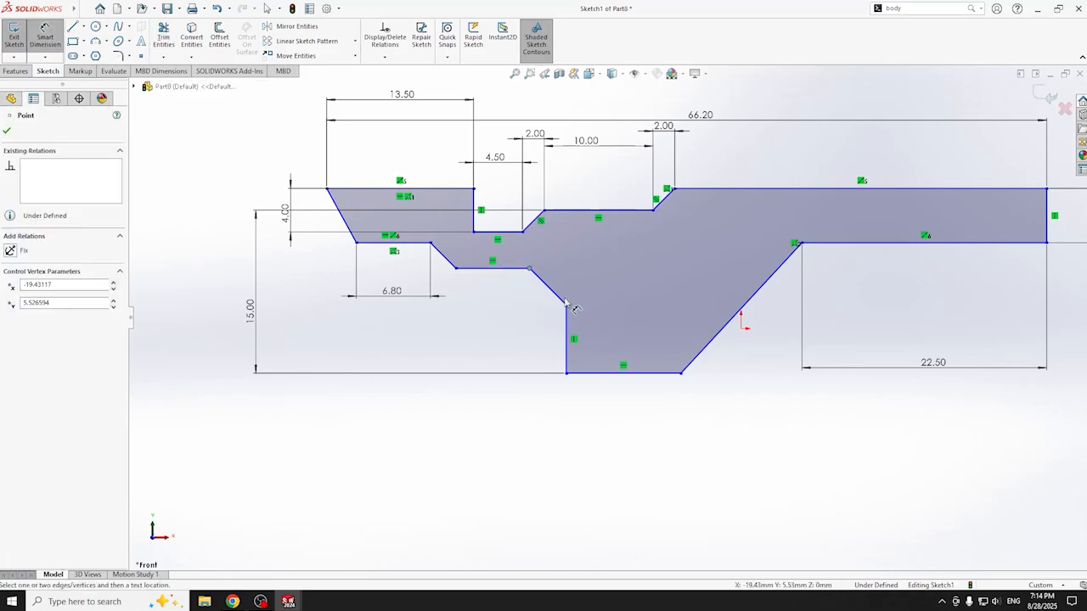
left_click(567, 306)
left_click(558, 420)
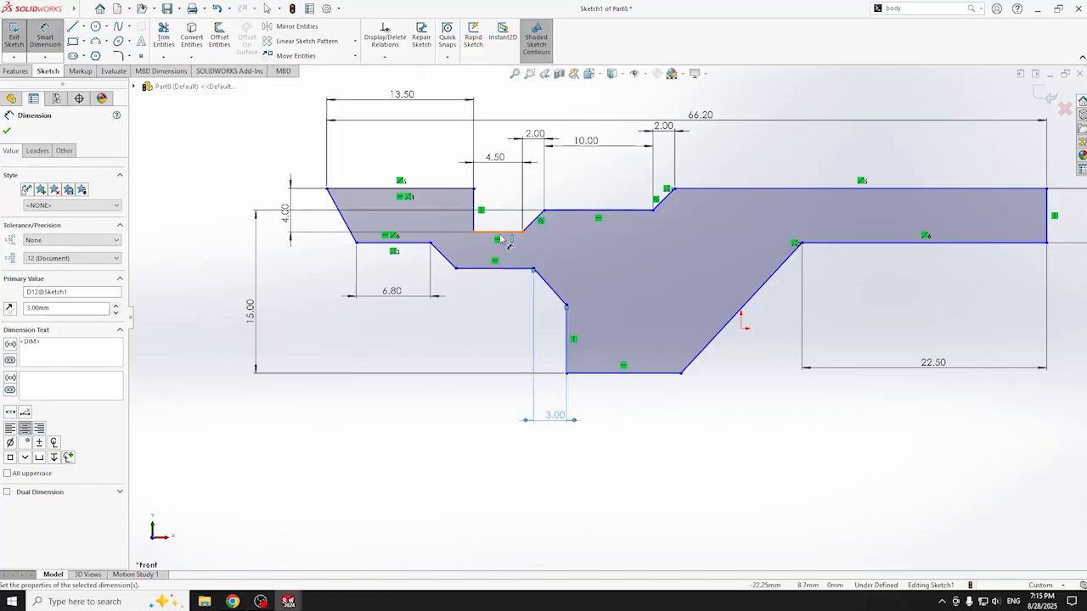
left_click(505, 234)
left_click(511, 269)
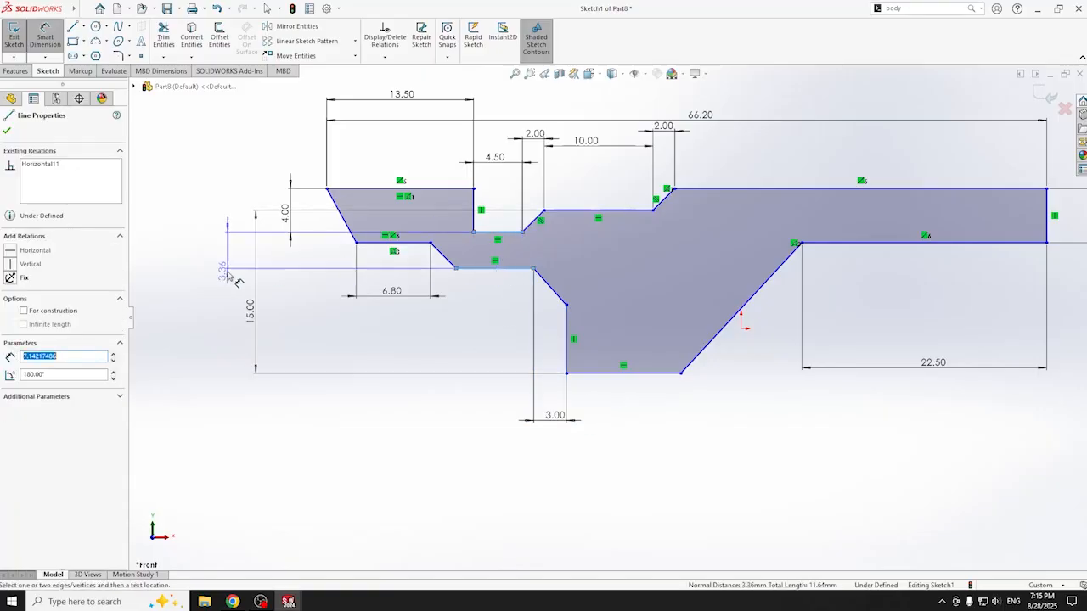
left_click(214, 277)
type("4")
key("Return")
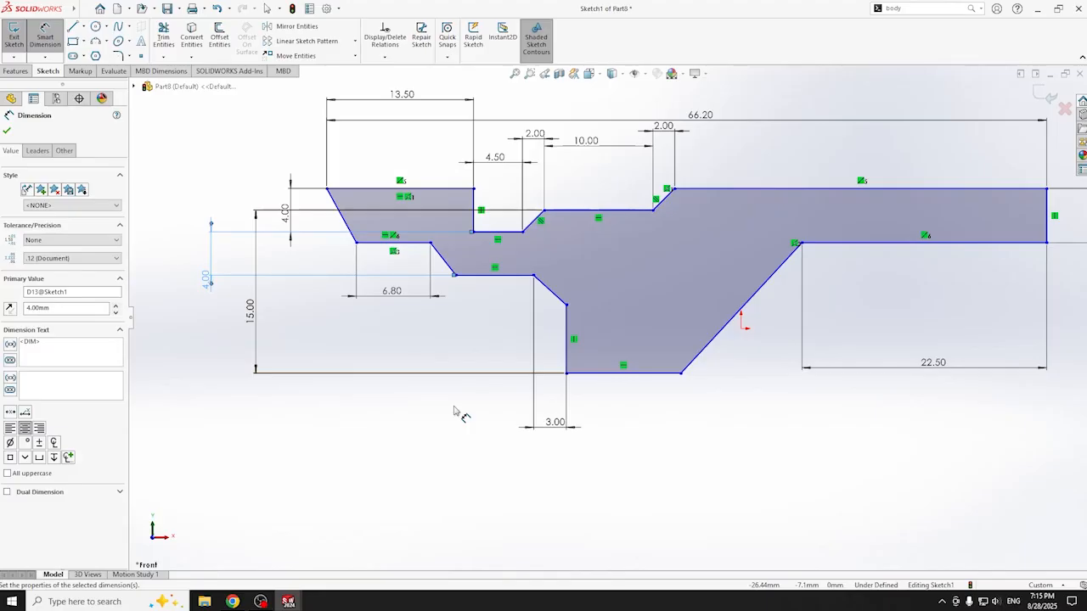
- Dimension the lower vertical edge's length at 6.00 mm
left_click(567, 341)
left_click(198, 357)
type("6")
key("Return")
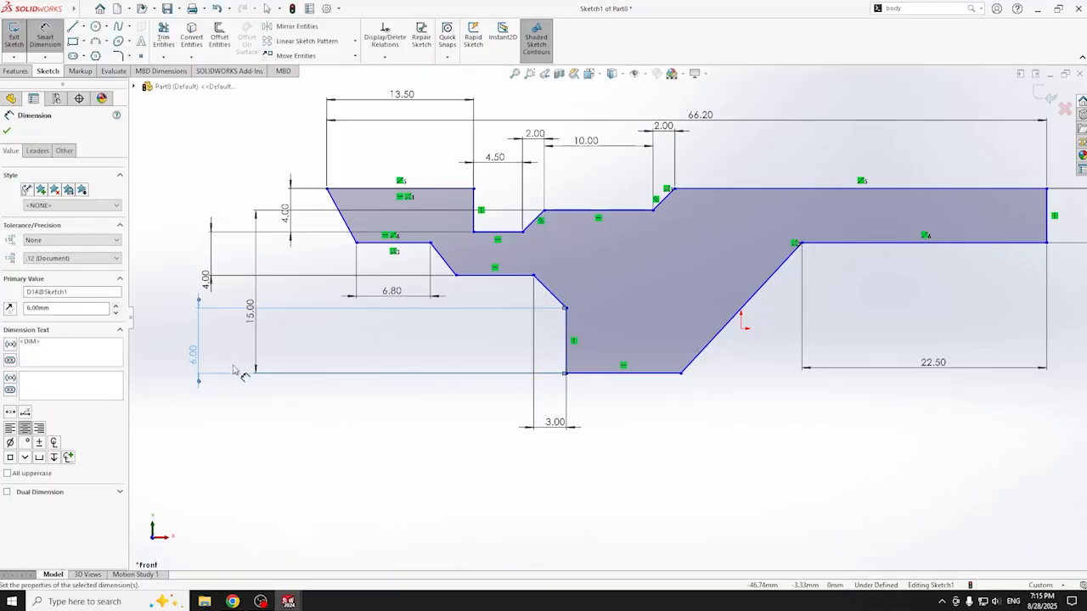
key("l")
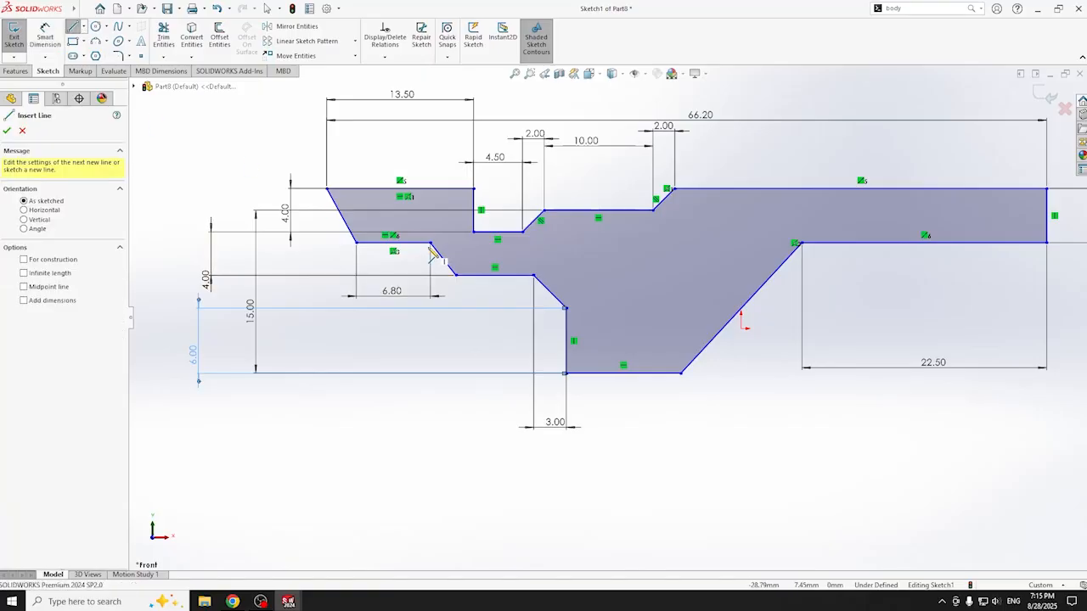
- Draw a square step down from the corner and trim away the old slanted edge and leftover line
left_click(430, 245)
left_click(431, 274)
left_click(455, 274)
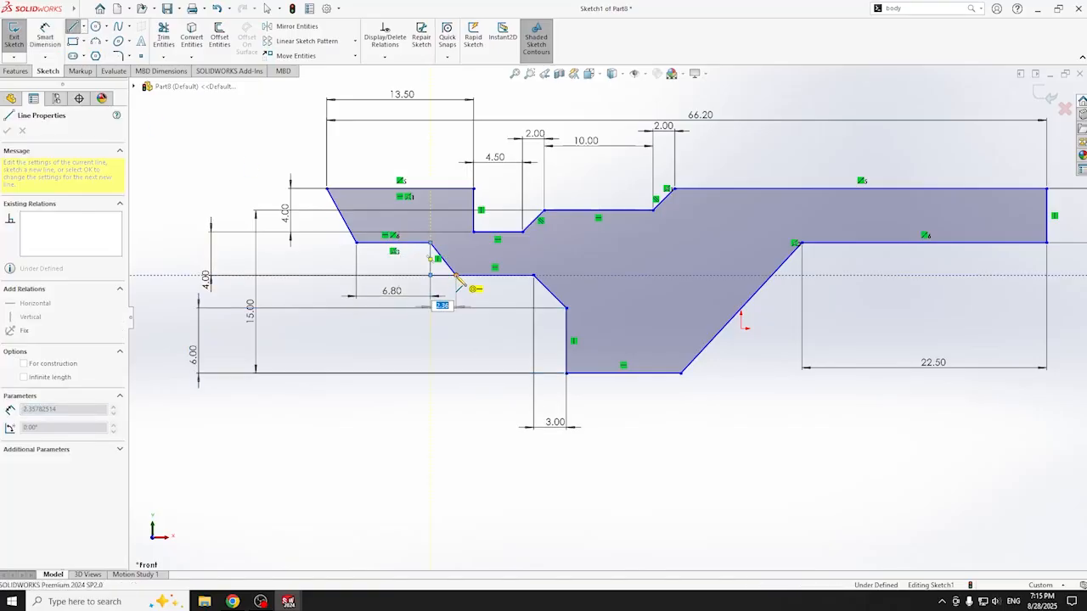
left_click(163, 34)
mouse_move(456, 252)
left_mouse_down()
mouse_move(444, 265)
mouse_move(476, 270)
left_mouse_up()
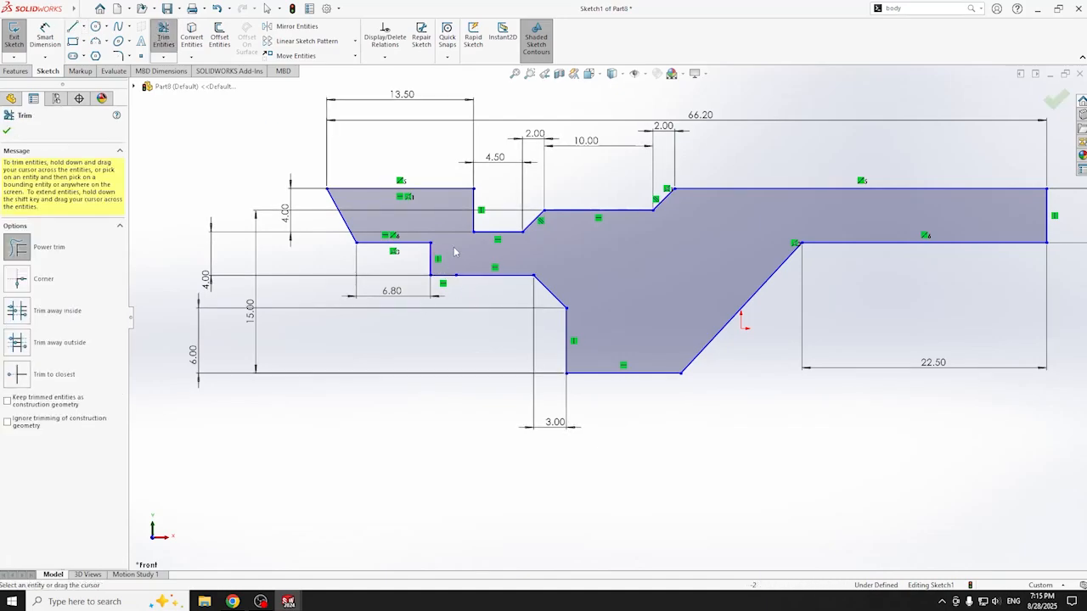
left_click_drag(458, 283, 455, 270)
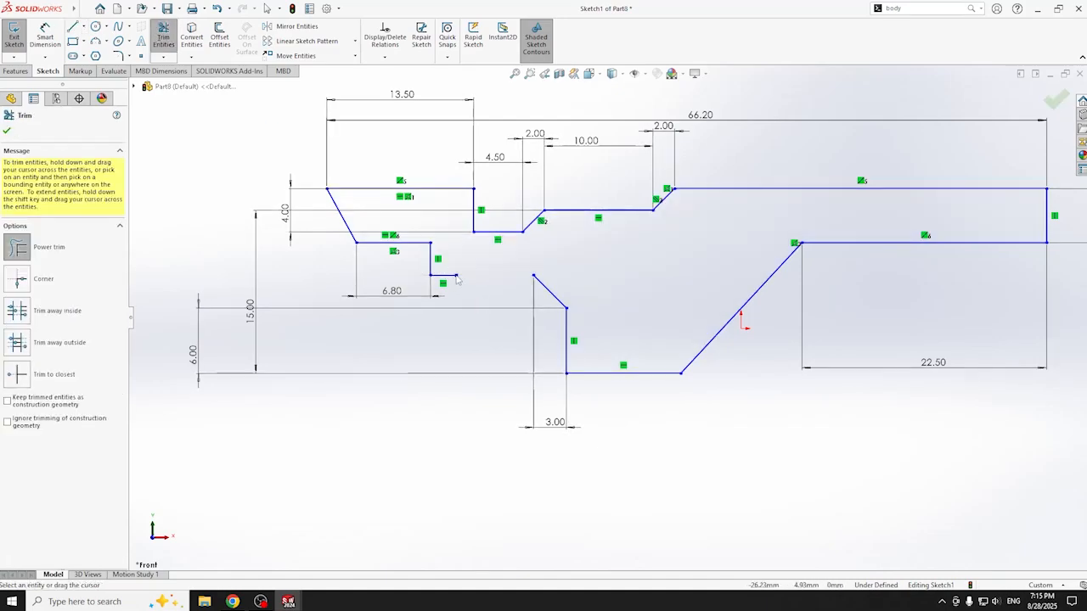
- Redraw the horizontal edge from the new corner to close the profile
left_click(73, 26)
left_click(430, 275)
left_click(533, 275)
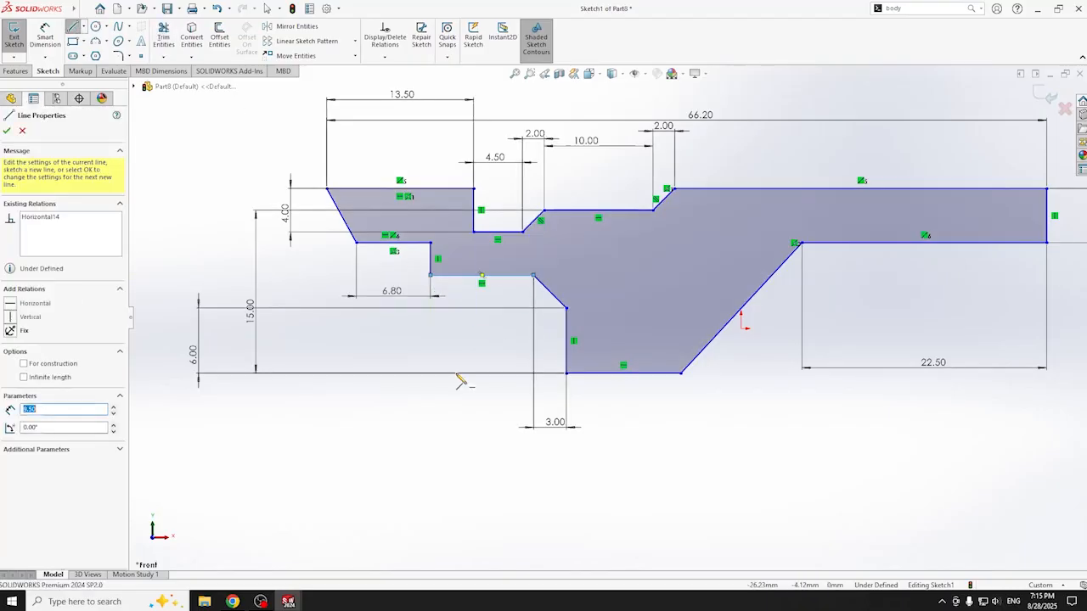
key("Escape")
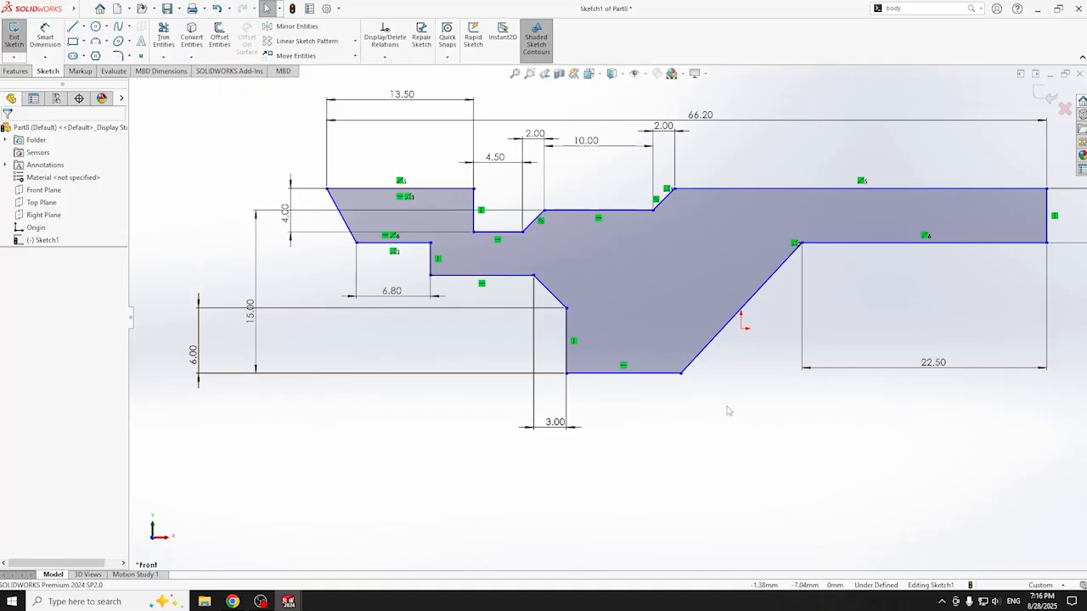
- Dimension the bottom corner to the slanted edge's upper end at 21.50 mm and fit the view
left_click(45, 39)
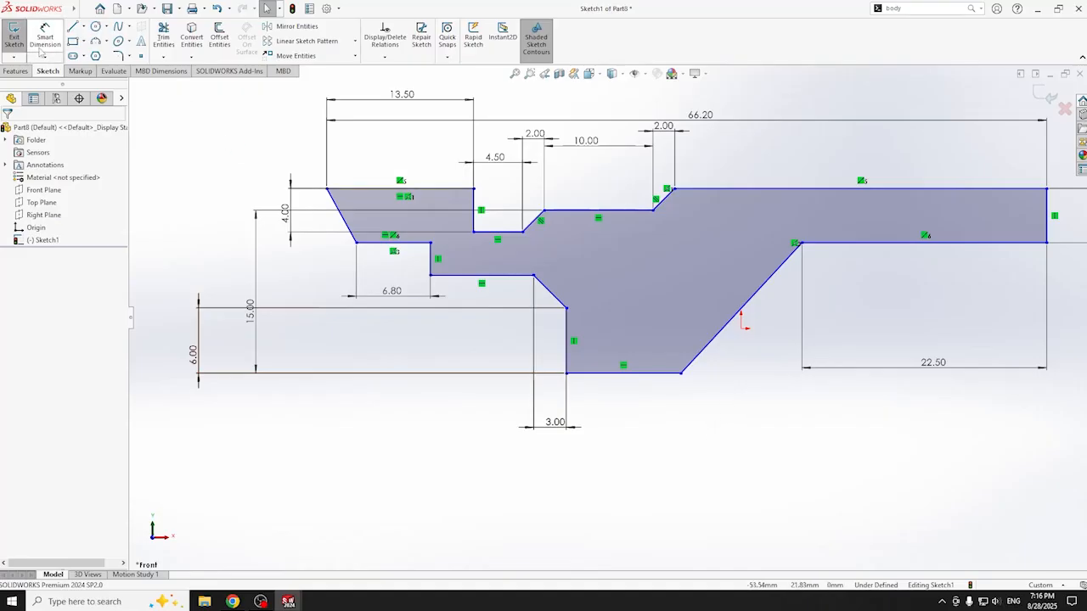
left_click(567, 374)
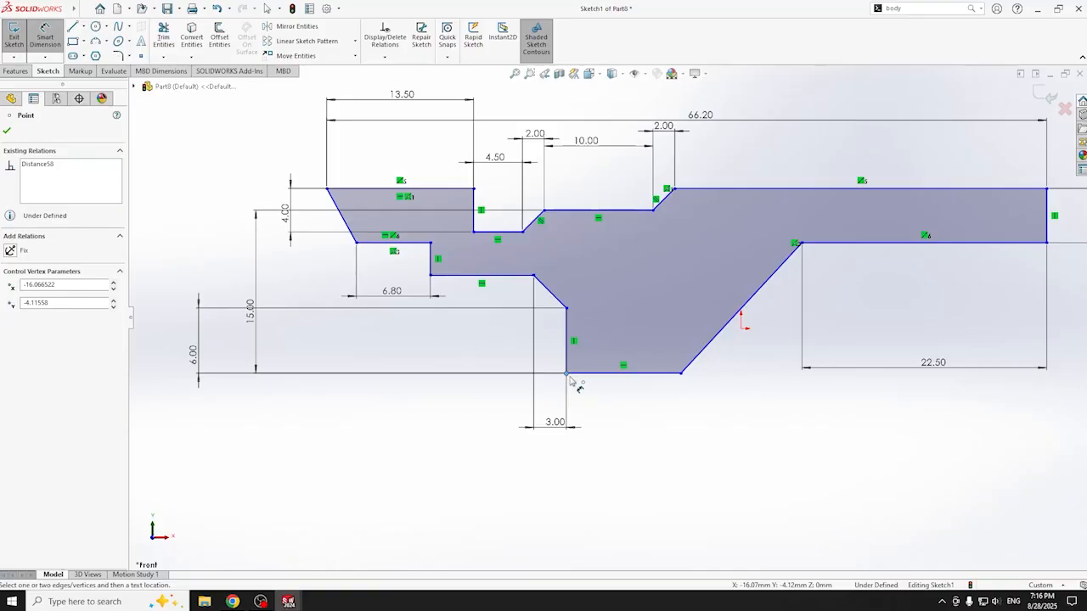
left_click(801, 244)
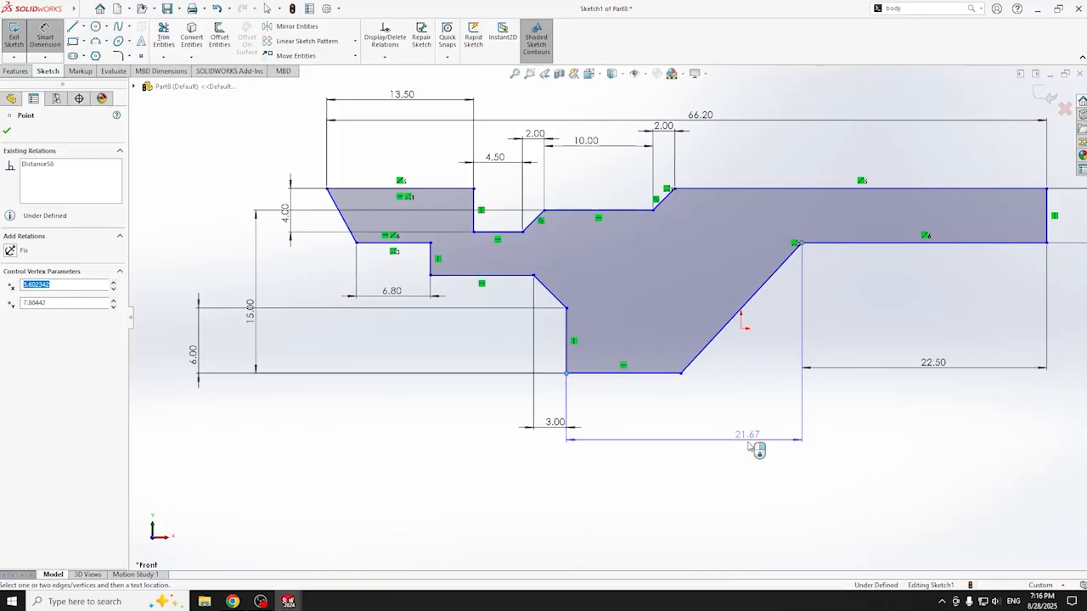
left_click(704, 485)
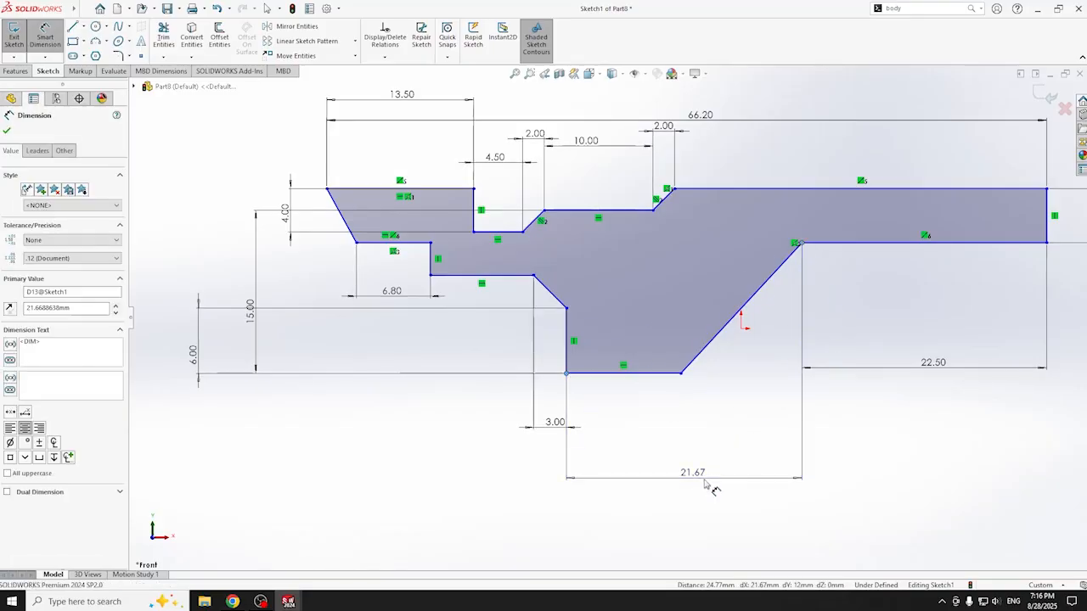
type("21.5")
key("Return")
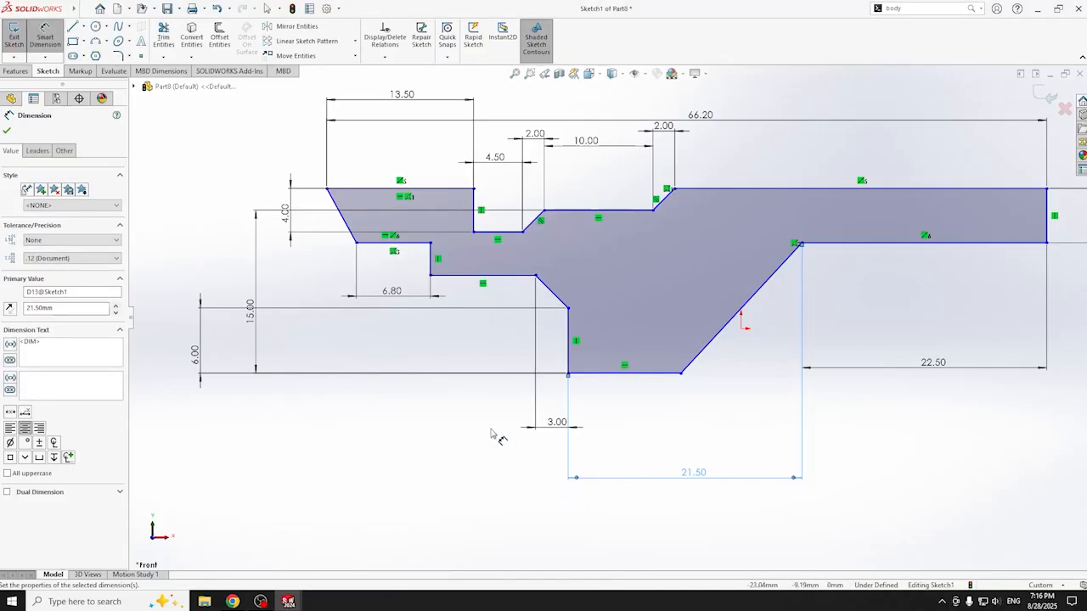
scroll(836, 346, "down", 3)
key("f")
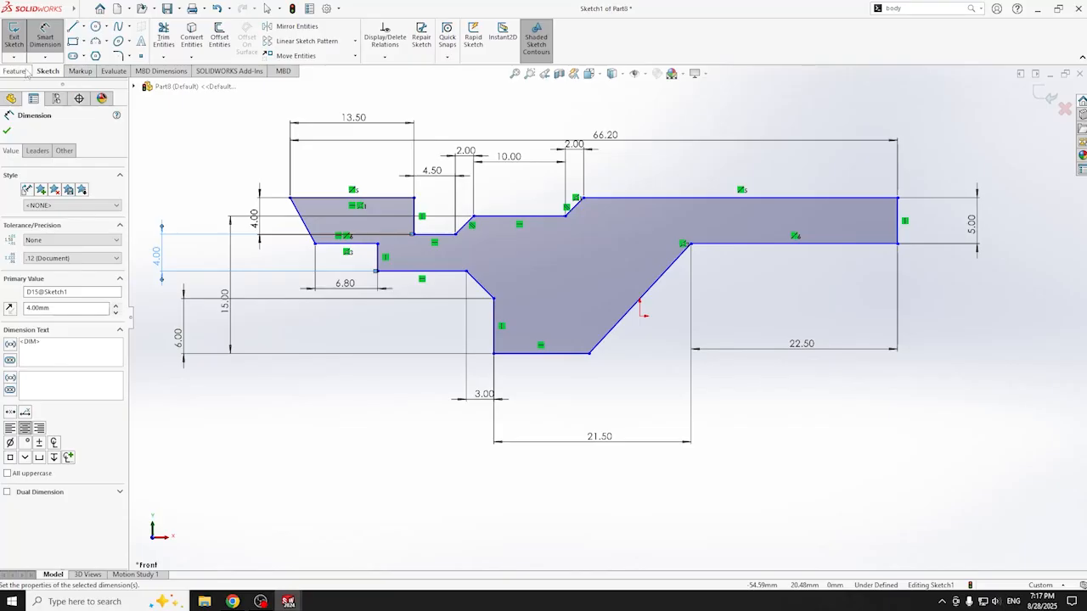
scroll(752, 189, "down", 5)
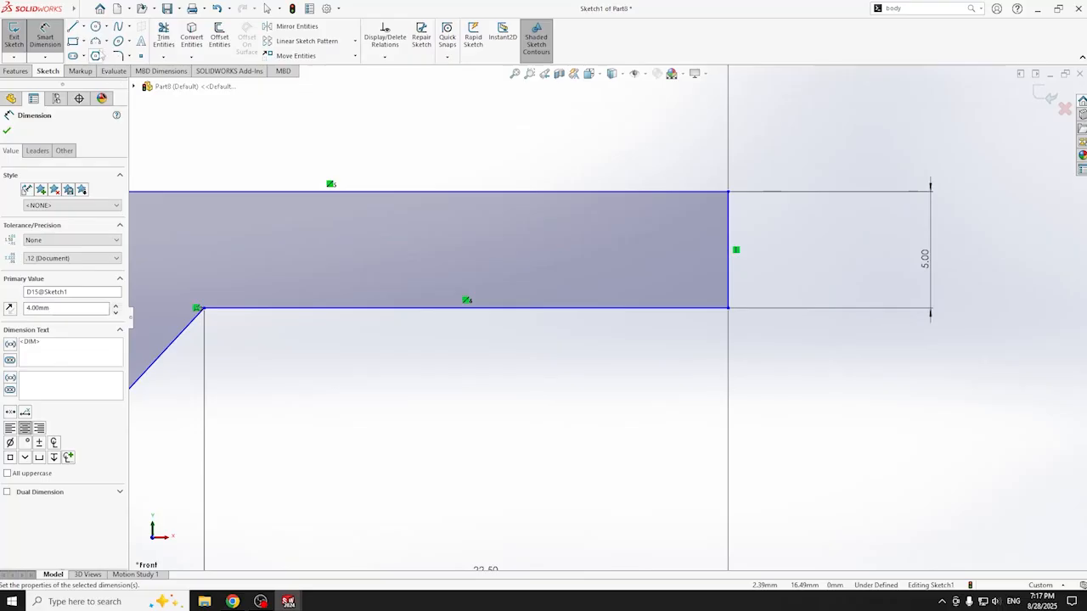
- Draw a circle inside the arm's right end touching the top edge
left_click(96, 43)
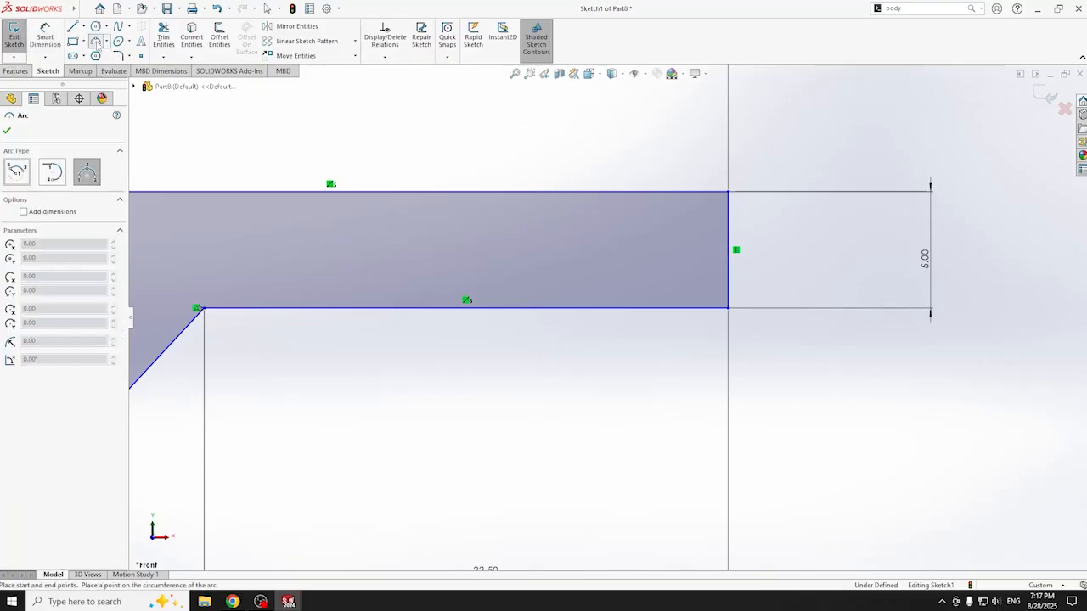
left_click(96, 25)
middle_click_drag(576, 179, 511, 162, "ctrl")
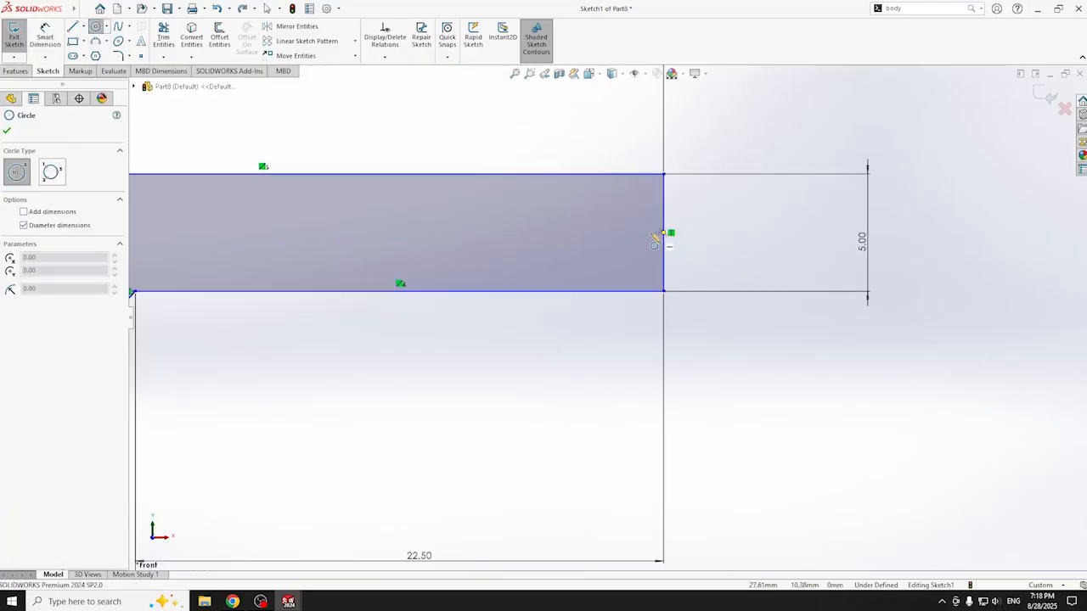
left_click(602, 232)
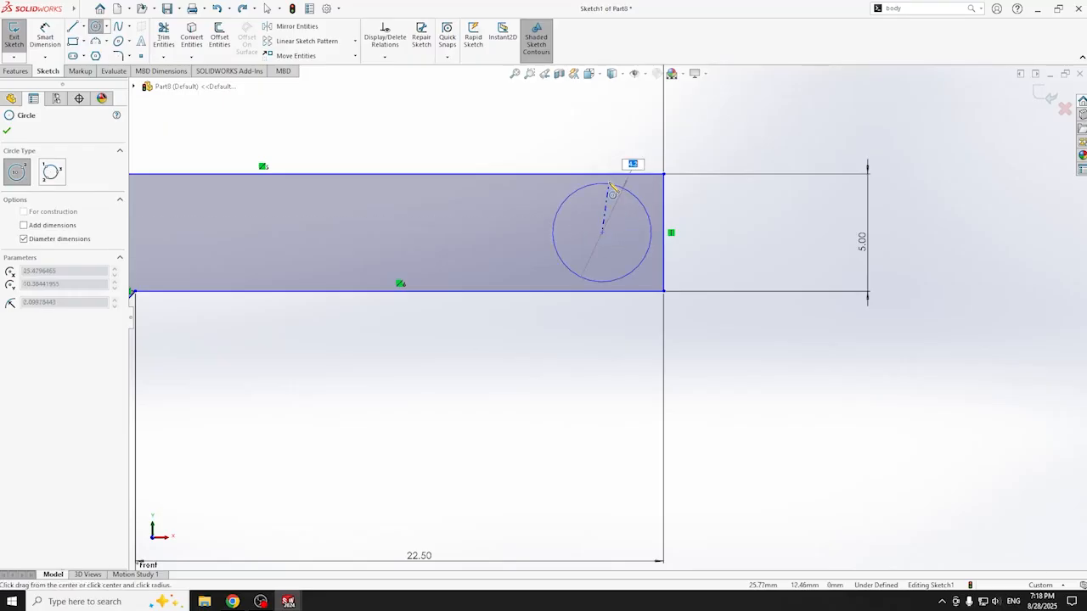
left_click(612, 177)
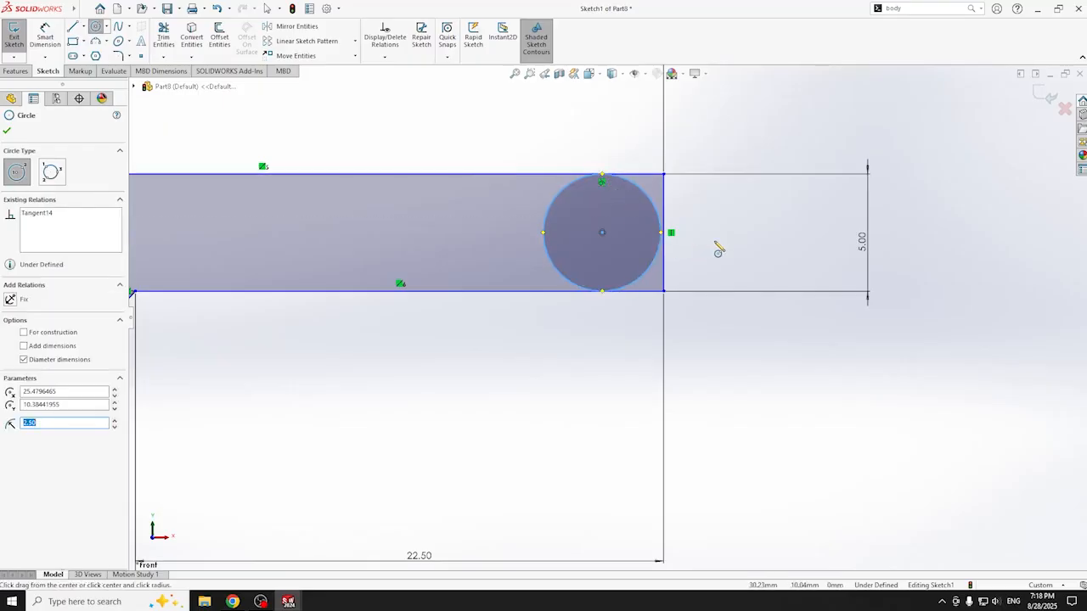
scroll(717, 248, "down", 3)
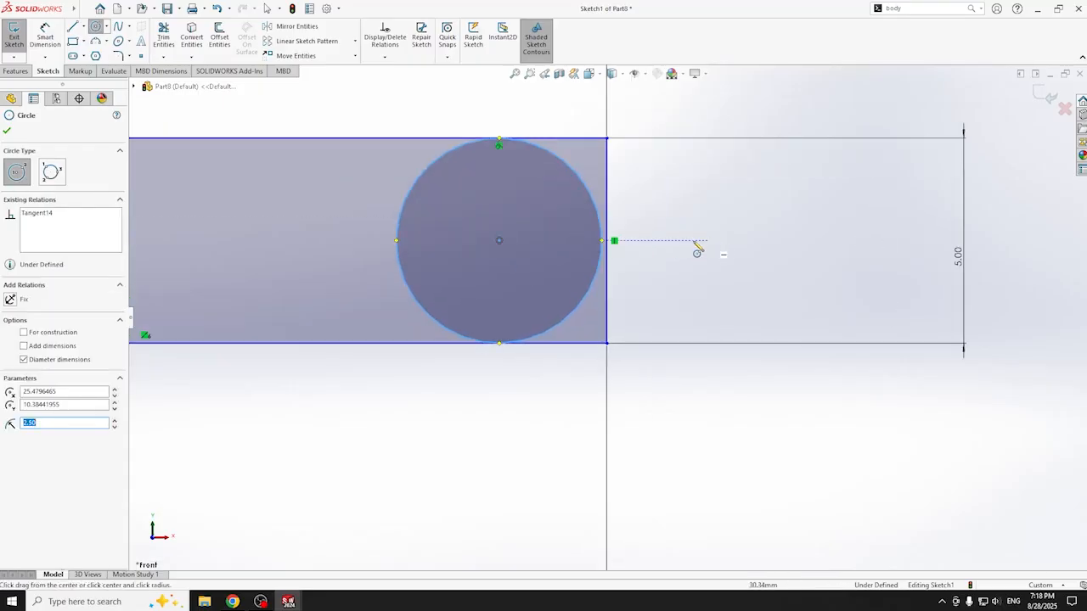
left_click(8, 132)
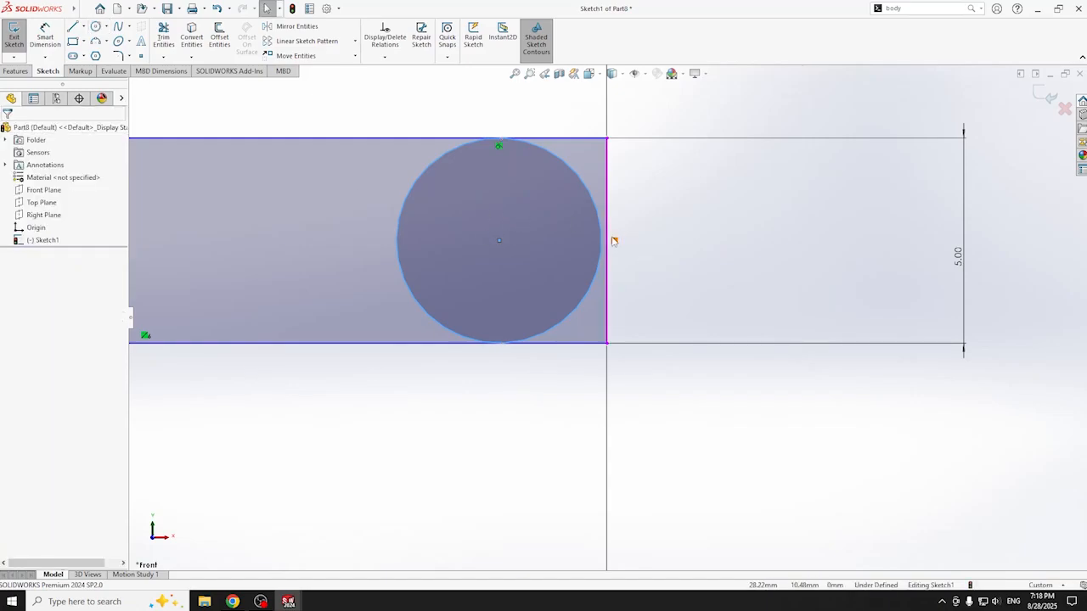
- Make the circle tangent to the arm's right end edge
left_click(498, 146)
left_click(497, 146)
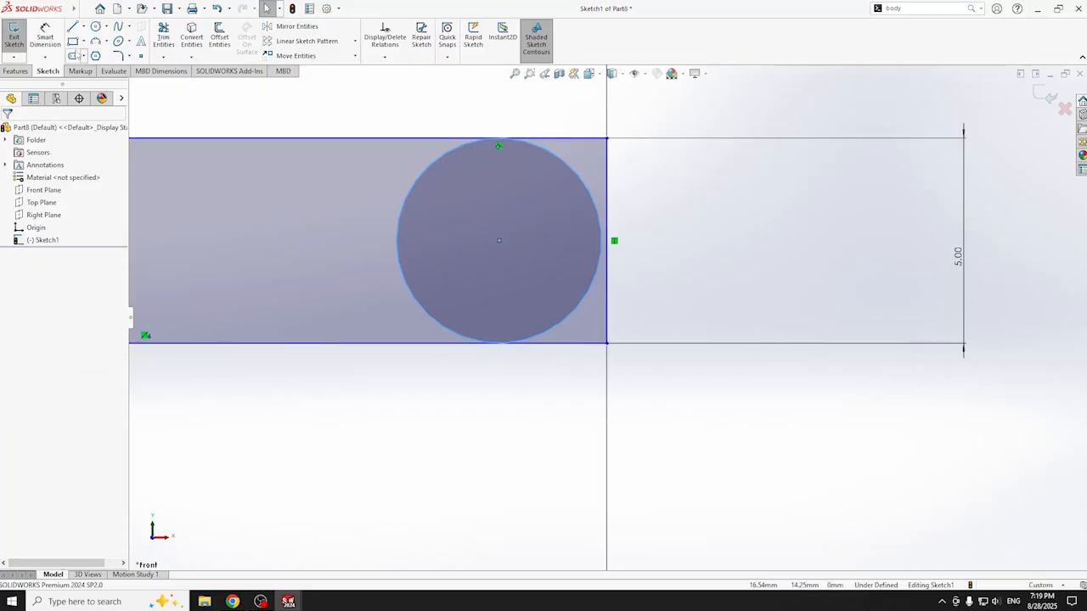
left_click(451, 167)
left_click(607, 236, "ctrl")
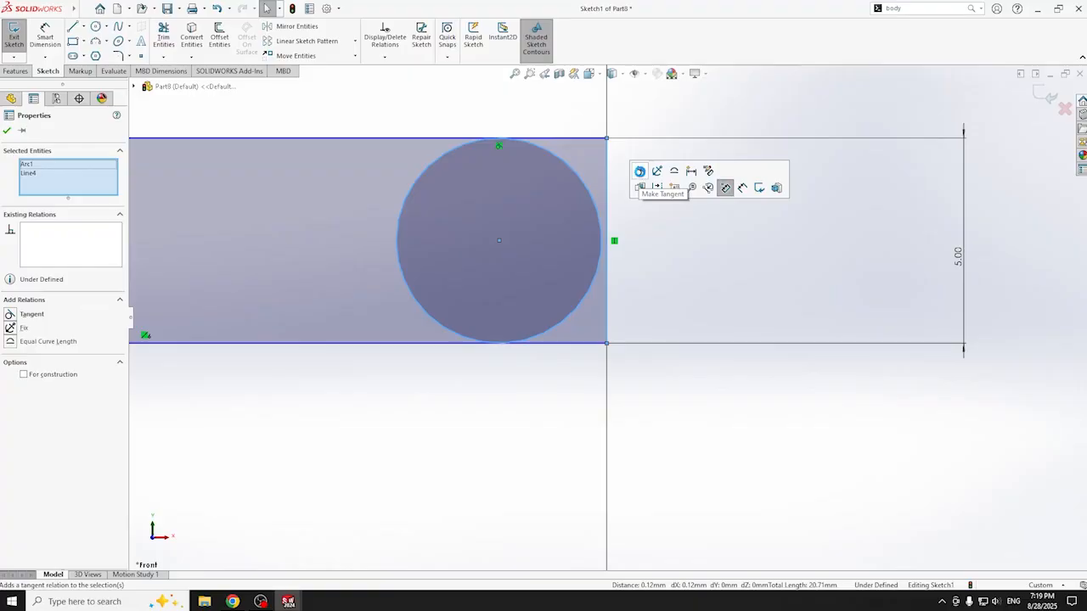
left_click(639, 172)
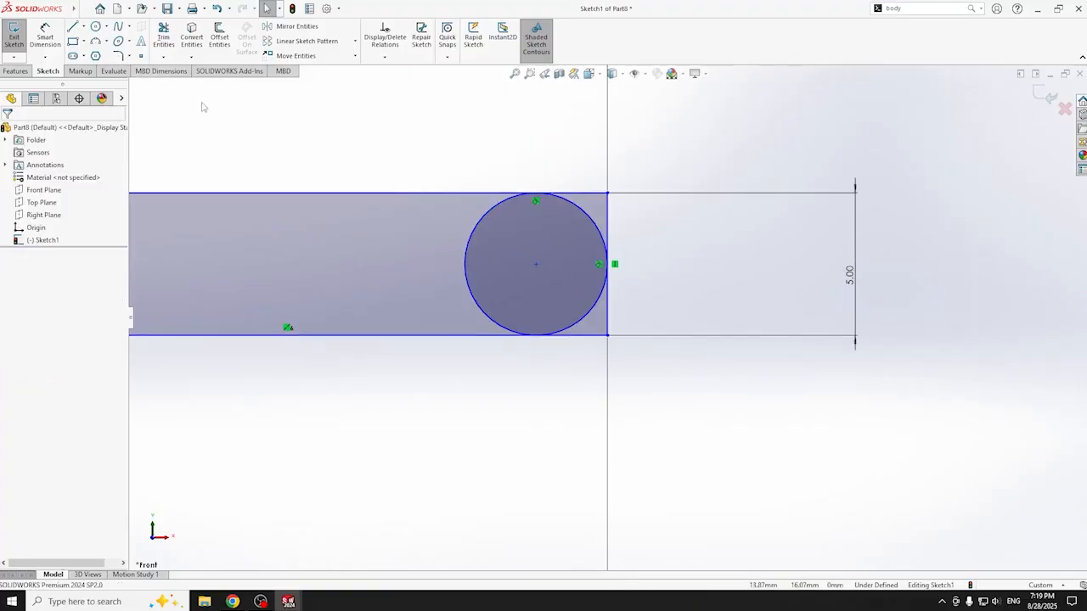
- Trim away the straight end line and the circle's inner half
left_click(163, 38)
mouse_move(592, 182)
left_mouse_down()
mouse_move(630, 305)
mouse_move(577, 356)
left_mouse_up()
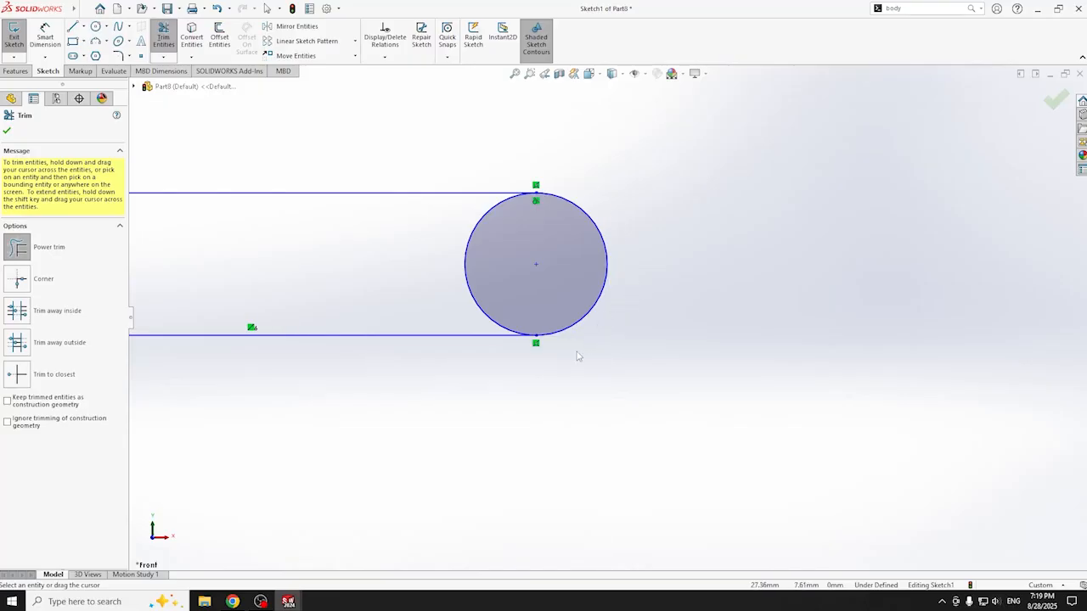
left_click_drag(461, 244, 470, 233)
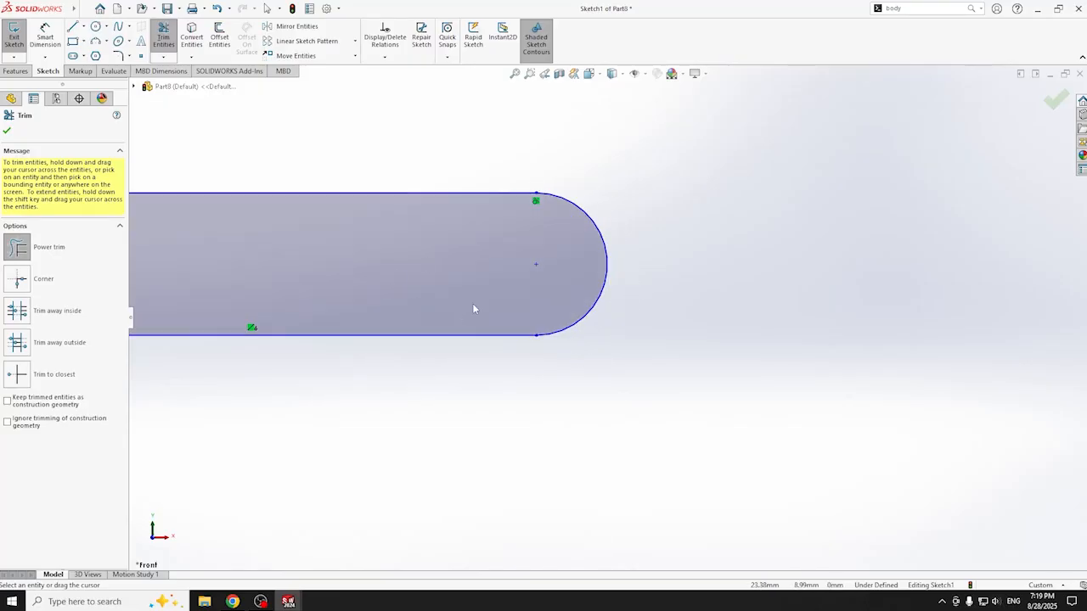
scroll(495, 308, "up", 8)
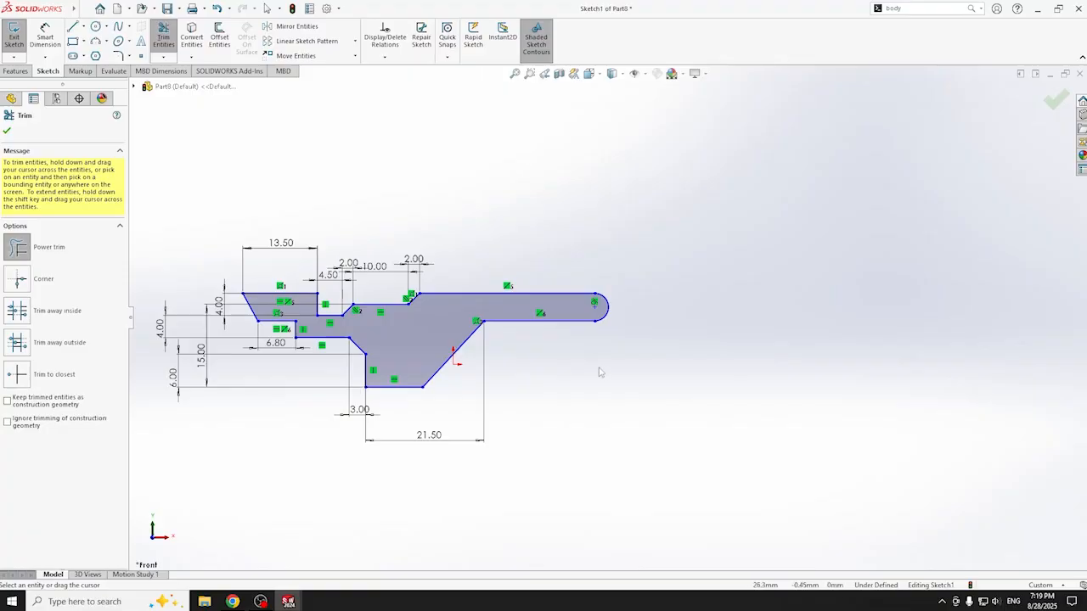
scroll(598, 372, "down", 2)
- Dimension the profile's overall length to the rounded end at 66.20
key("d")
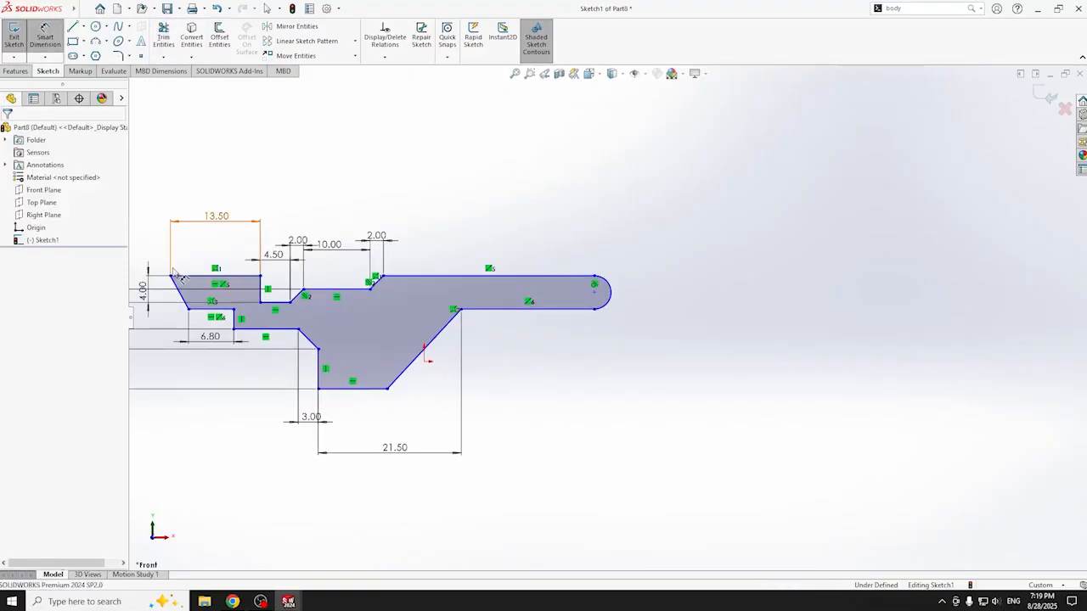
left_click(172, 275)
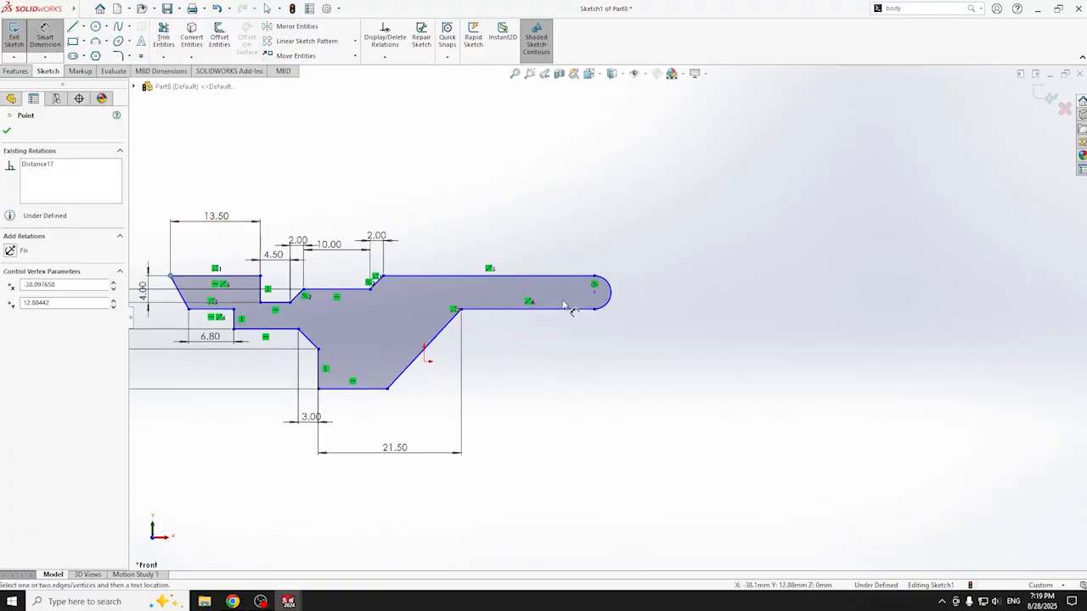
left_click(611, 293)
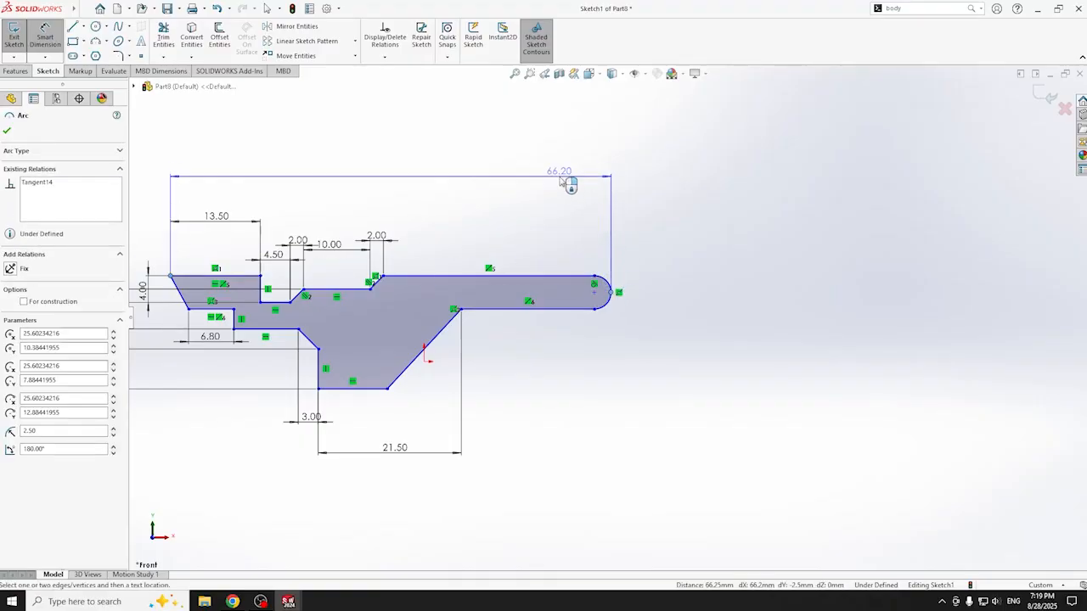
left_click(571, 206)
left_click(514, 163)
scroll(586, 322, "up", 3)
scroll(629, 365, "down", 4)
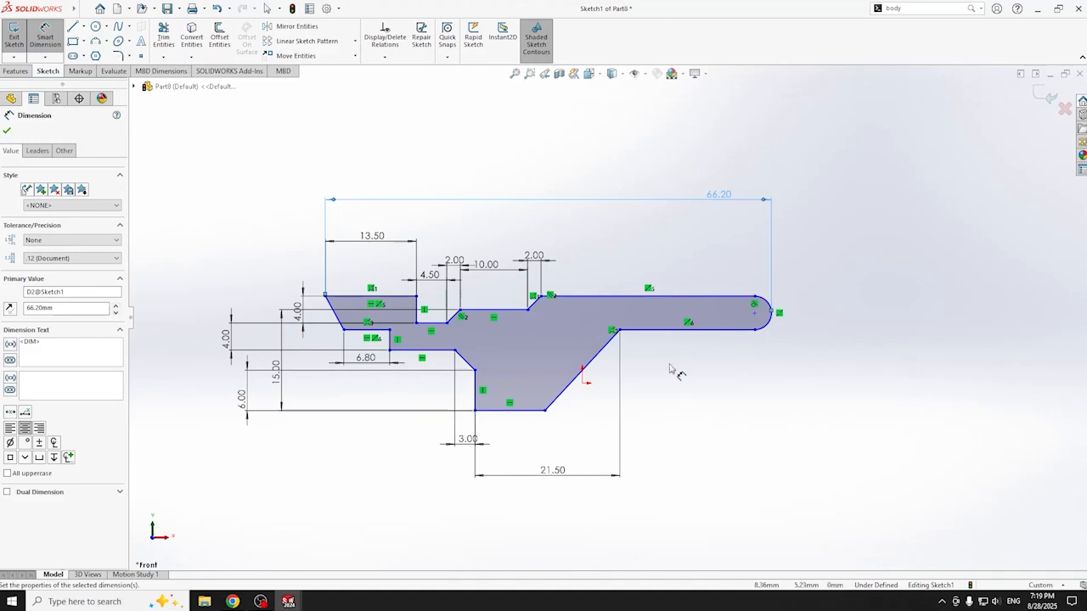
scroll(684, 386, "down", 1)
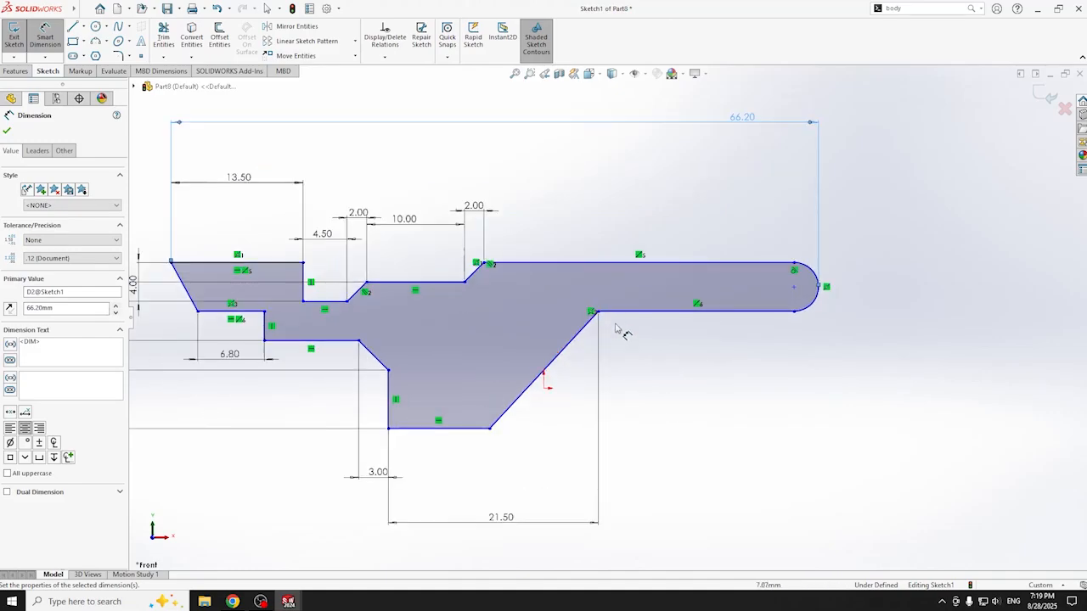
- Set up a sketch fillet on the diagonal edge's top corner
left_click(45, 35)
scroll(604, 309, "down", 2)
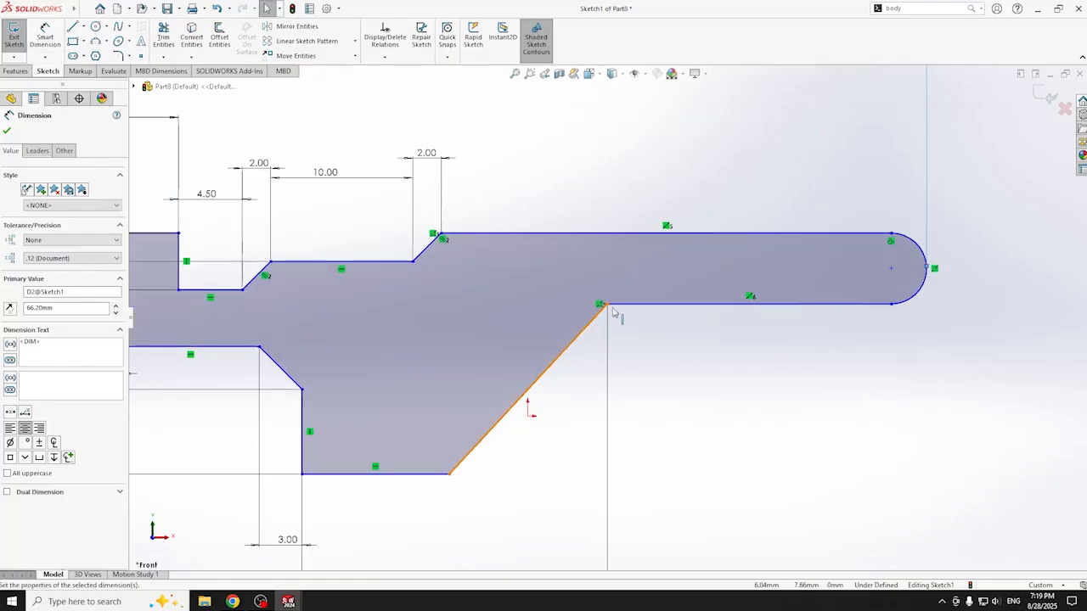
left_click(607, 307)
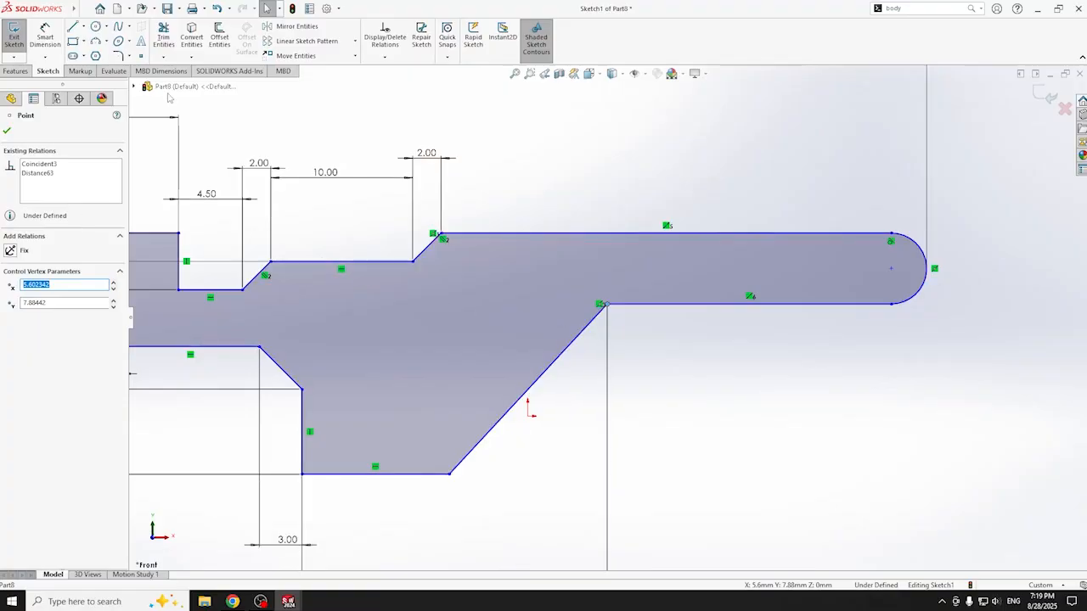
left_click(119, 56)
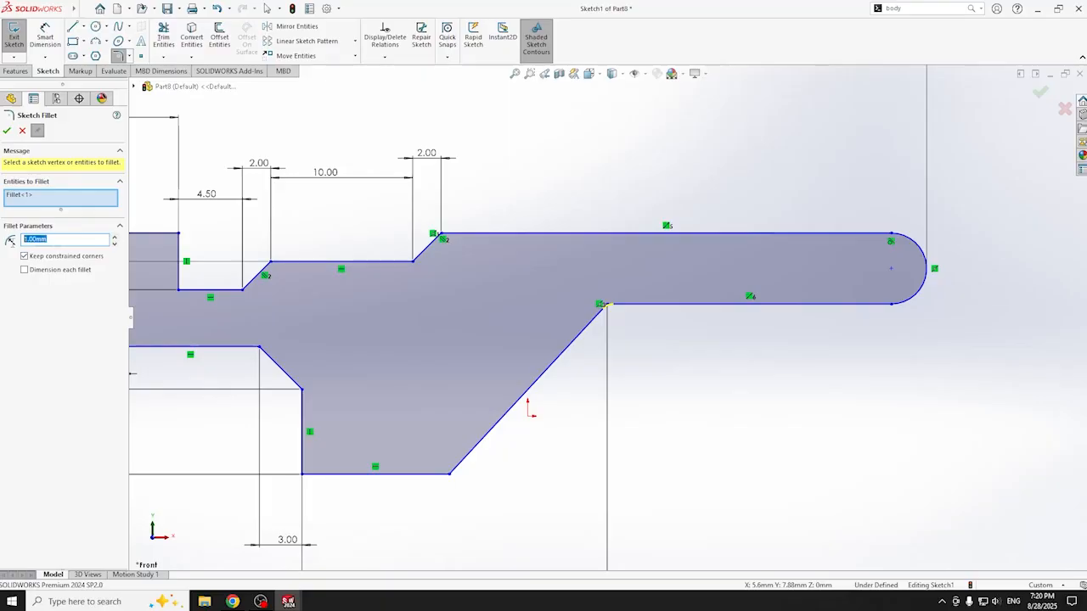
- Fillet the diagonal's upper vertex at 1 mm and its lower vertex at 10 mm
left_click(7, 129)
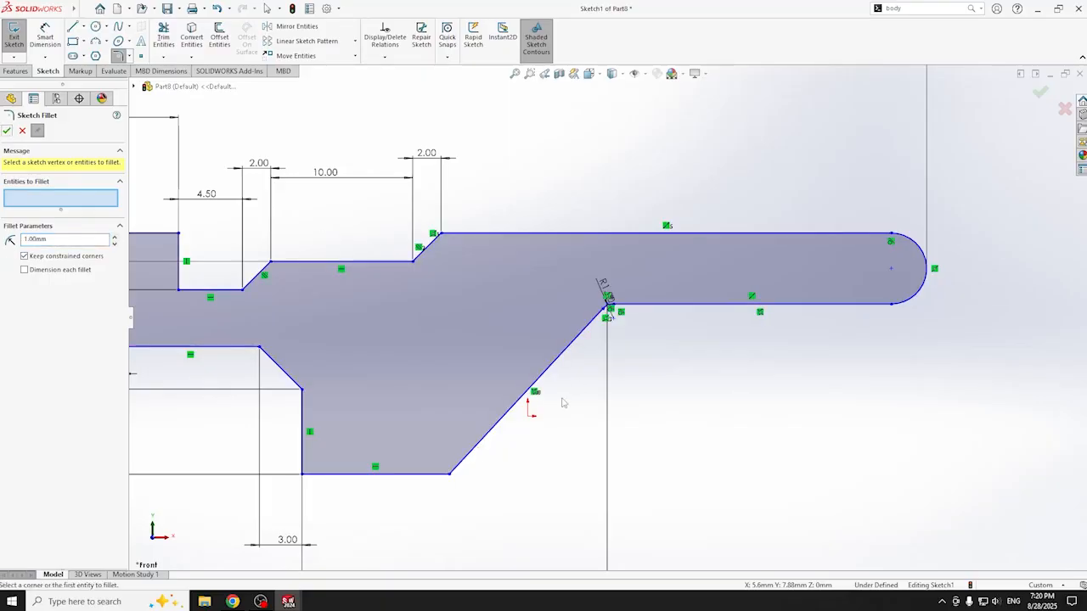
left_click(450, 477)
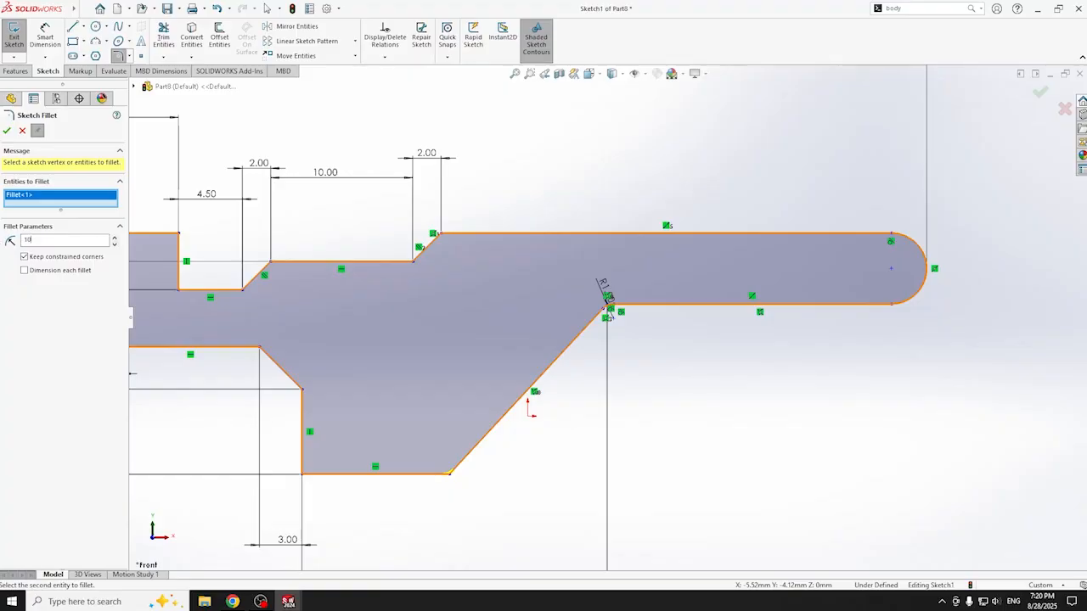
key("Return")
left_click(7, 130)
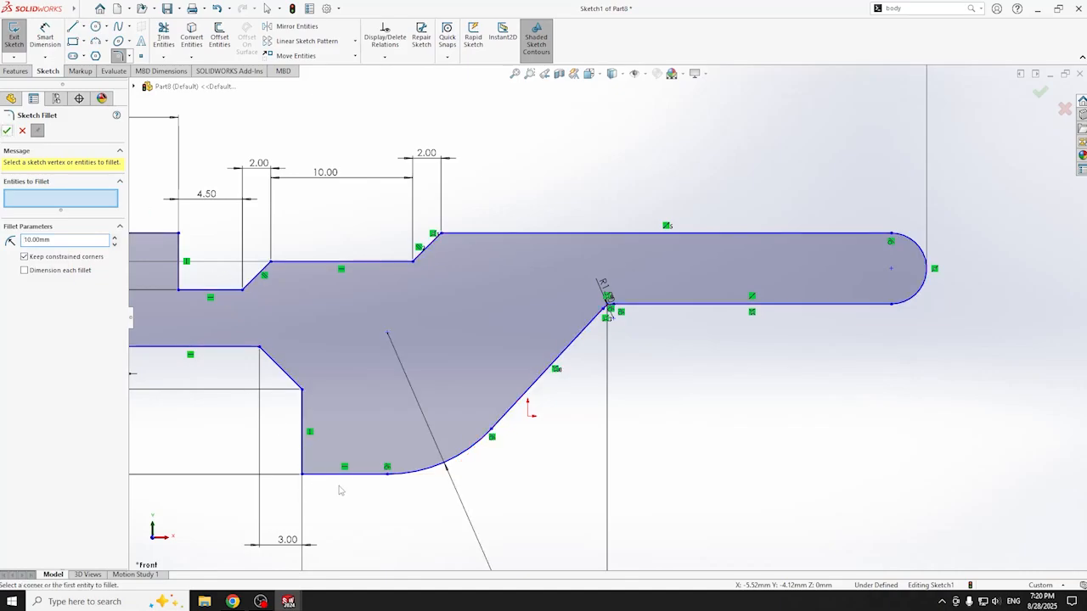
left_click(96, 41)
- Draw a three-point arc from the lower fillet's end to the left vertical edge, trimming the straight edges below
left_click(387, 474)
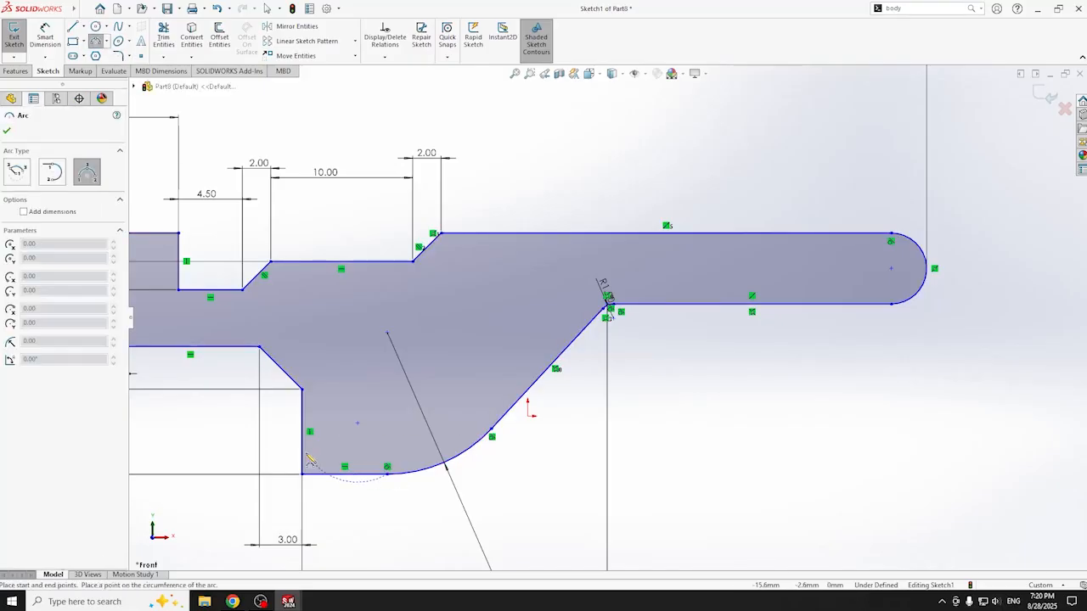
scroll(306, 462, "down", 5)
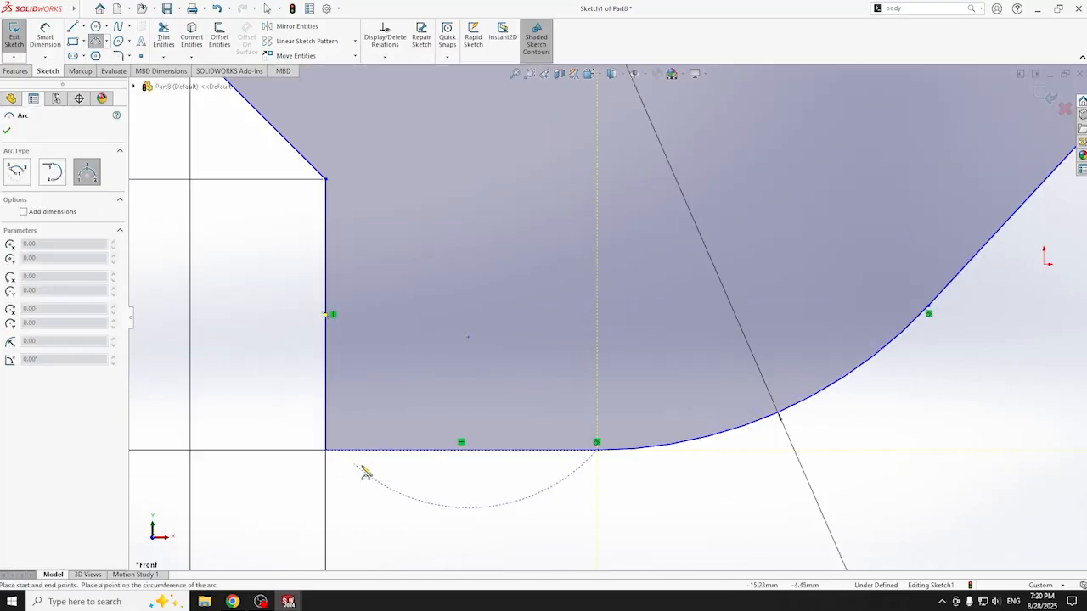
left_click(325, 398)
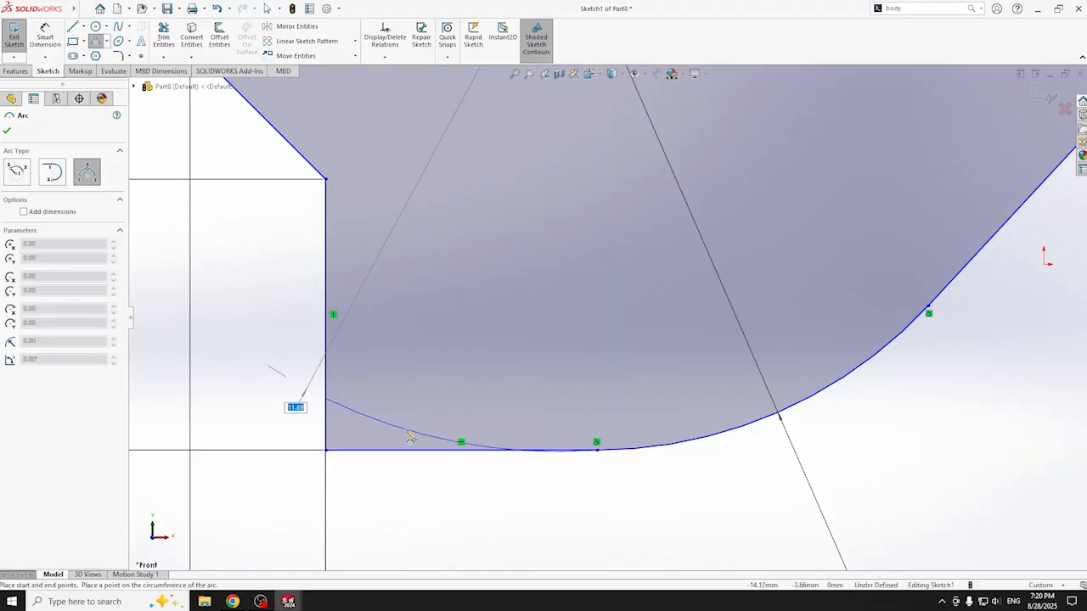
left_click(409, 434)
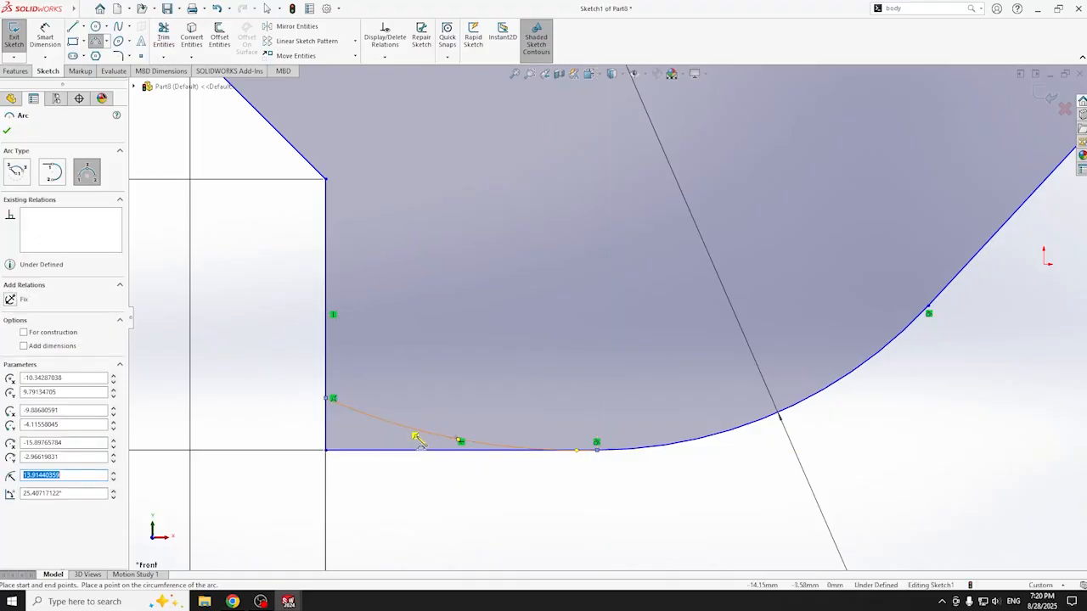
key("t")
mouse_move(461, 500)
left_mouse_down()
mouse_move(417, 448)
mouse_move(321, 420)
mouse_move(331, 433)
left_mouse_up()
key("f")
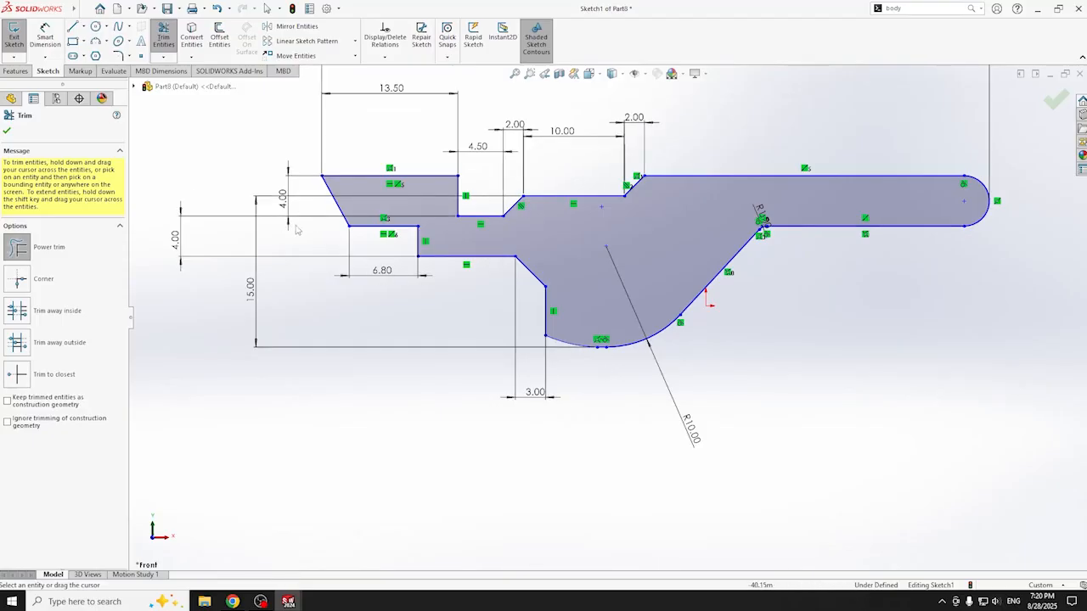
left_click(8, 130)
- Apply a 2 mm sketch fillet to the inner step corner beside the 6.80 dimension
left_click(418, 256)
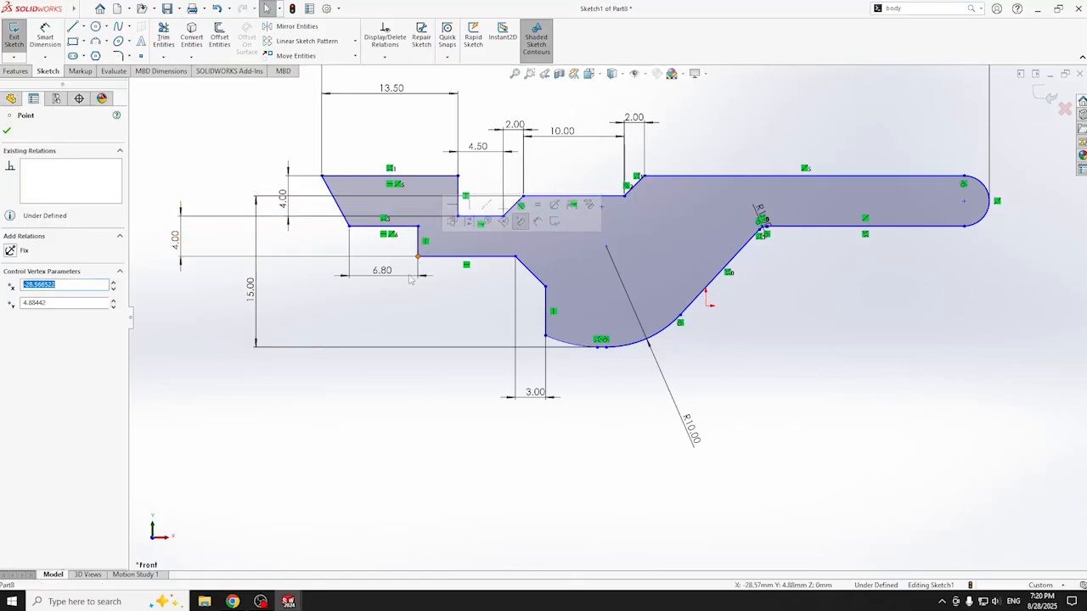
left_click(119, 57)
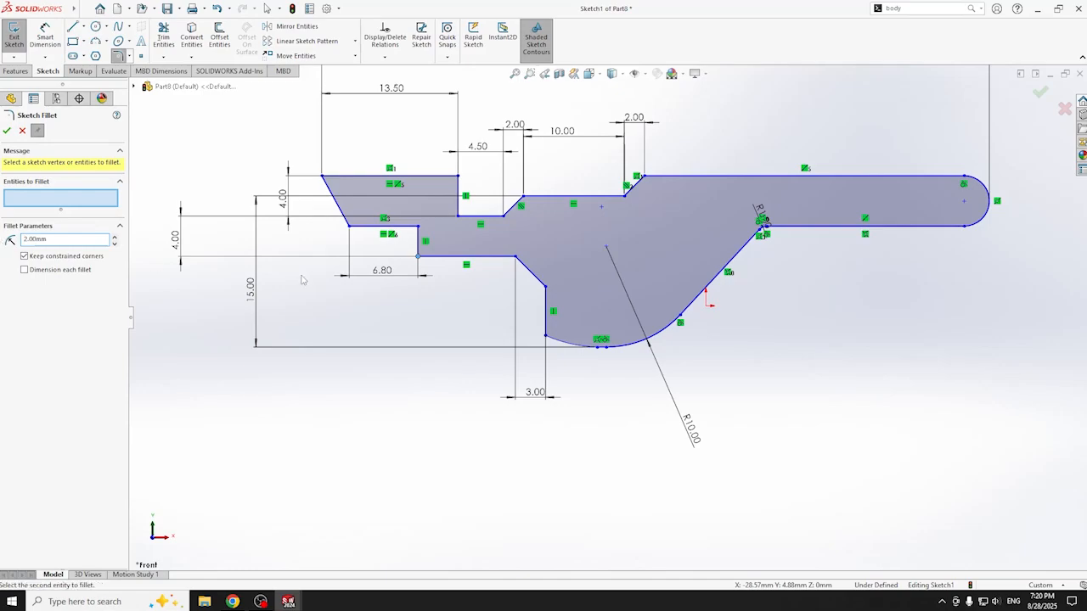
left_click(418, 256)
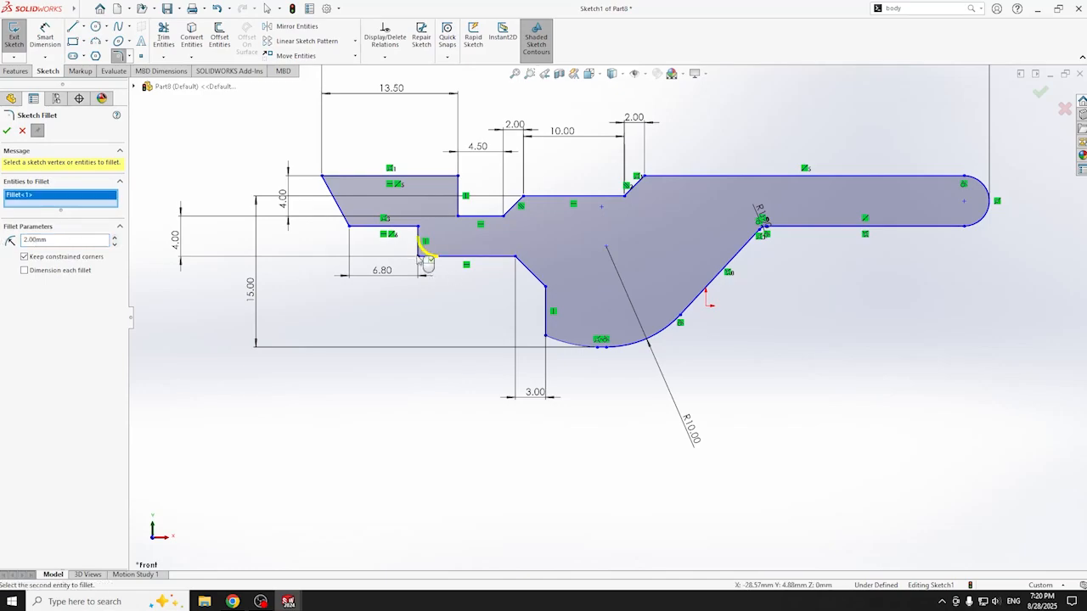
left_click(7, 131)
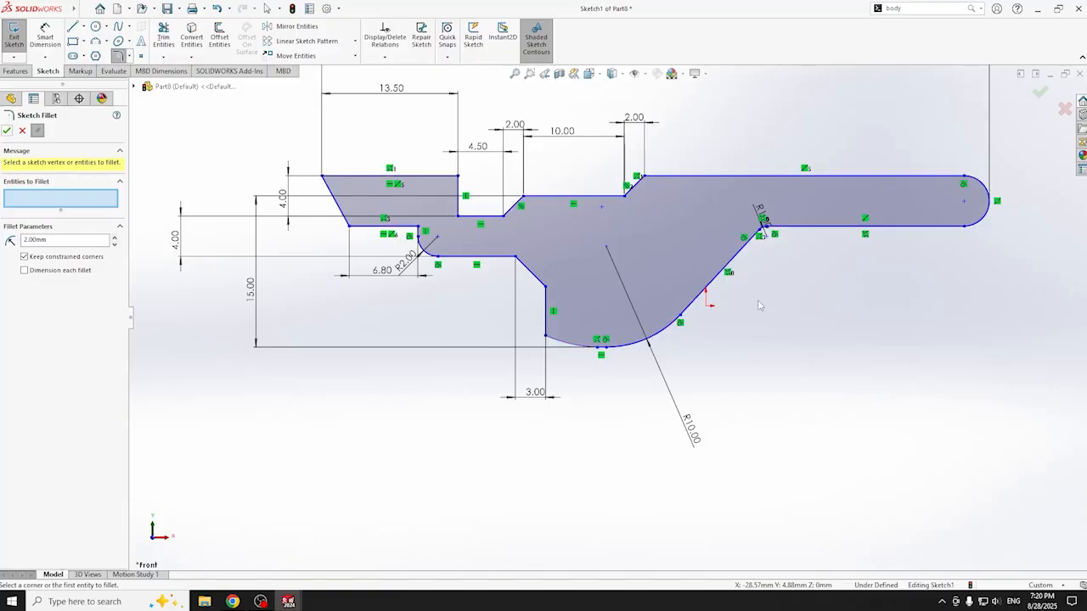
left_click(6, 131)
middle_click_drag(651, 266, 660, 236)
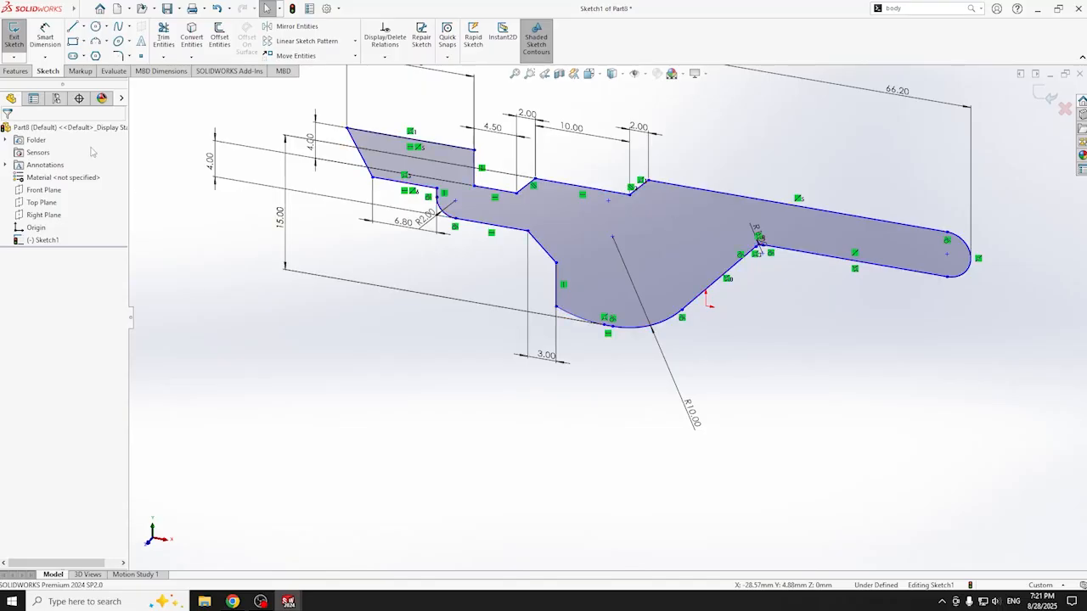
- Set up a Blind Extruded Boss/Base on the sketch with 2 mm depth
left_click(7, 72)
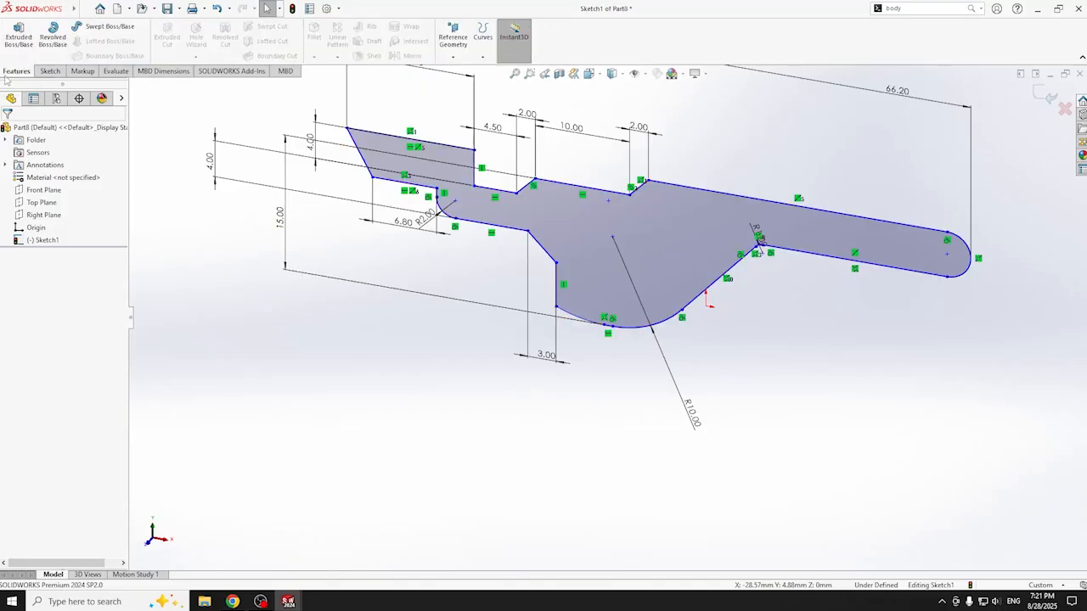
left_click(18, 38)
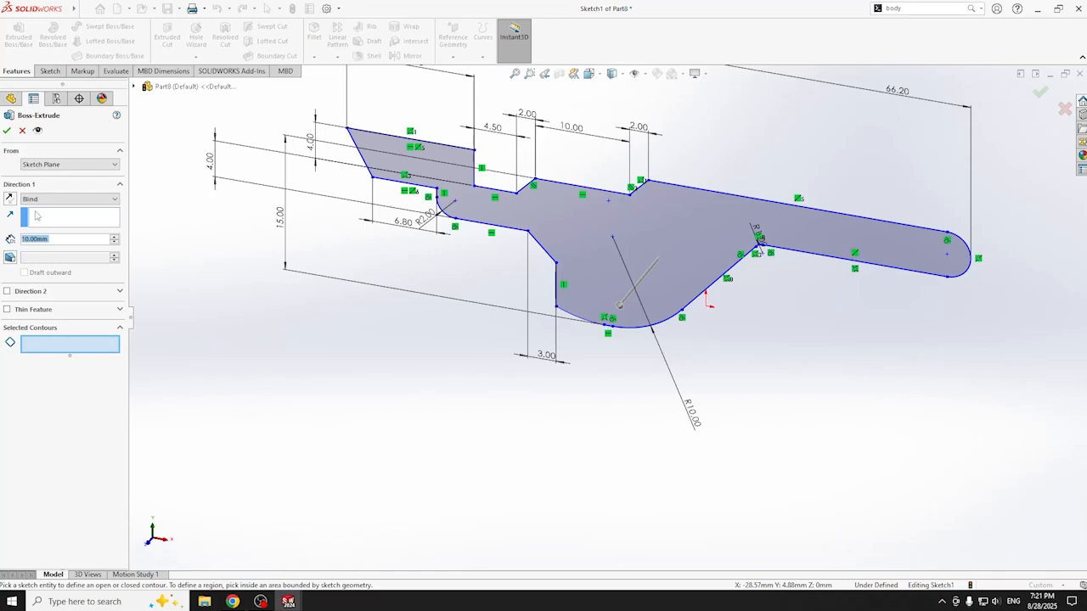
type("2")
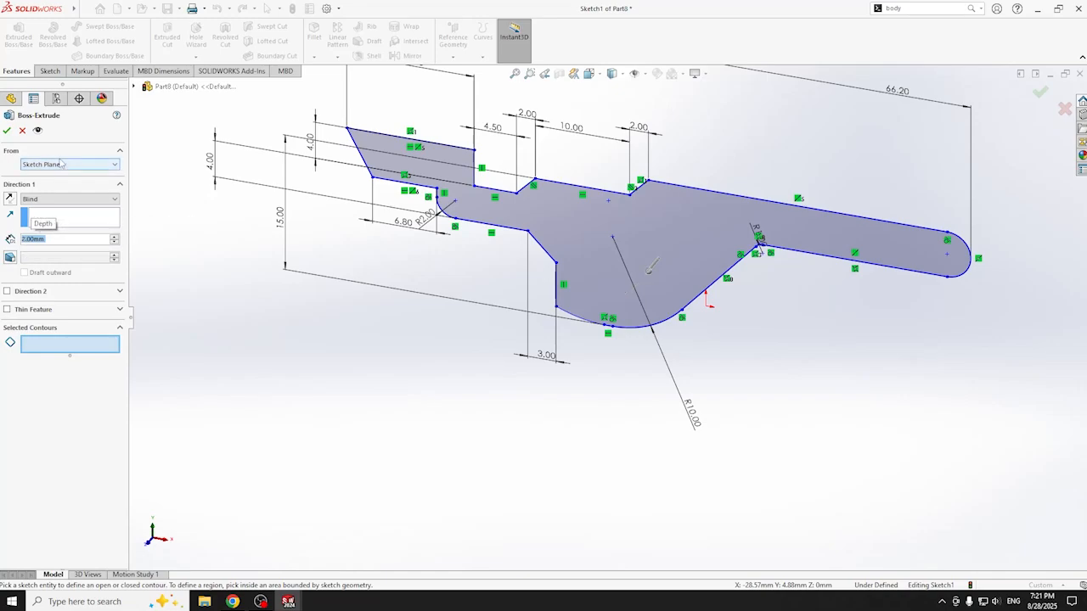
key("Return")
left_click(569, 325)
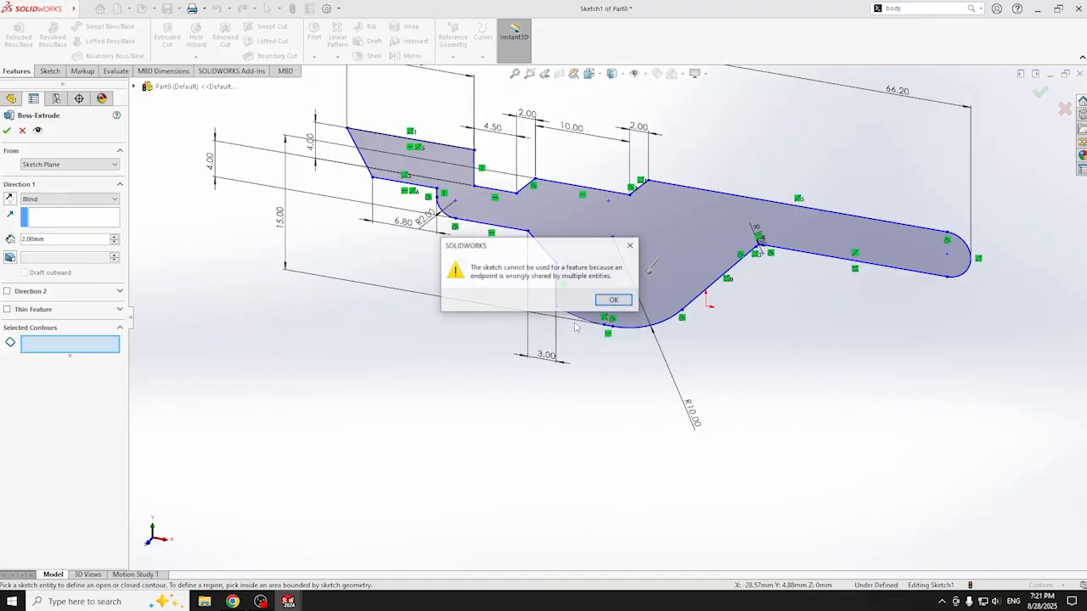
left_click(614, 302)
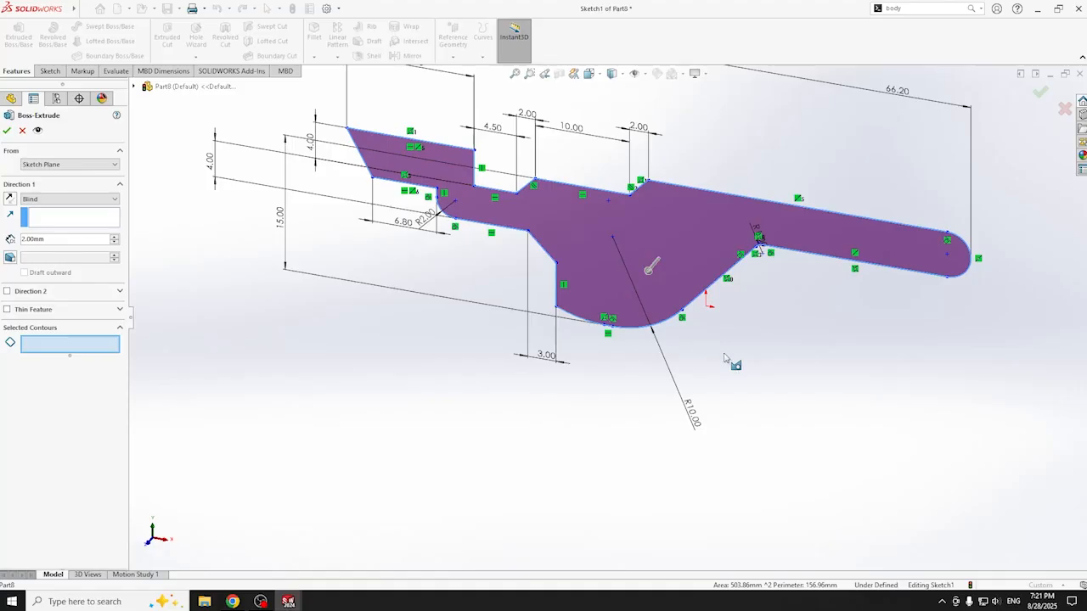
key("ctrl+8")
scroll(785, 248, "down", 3)
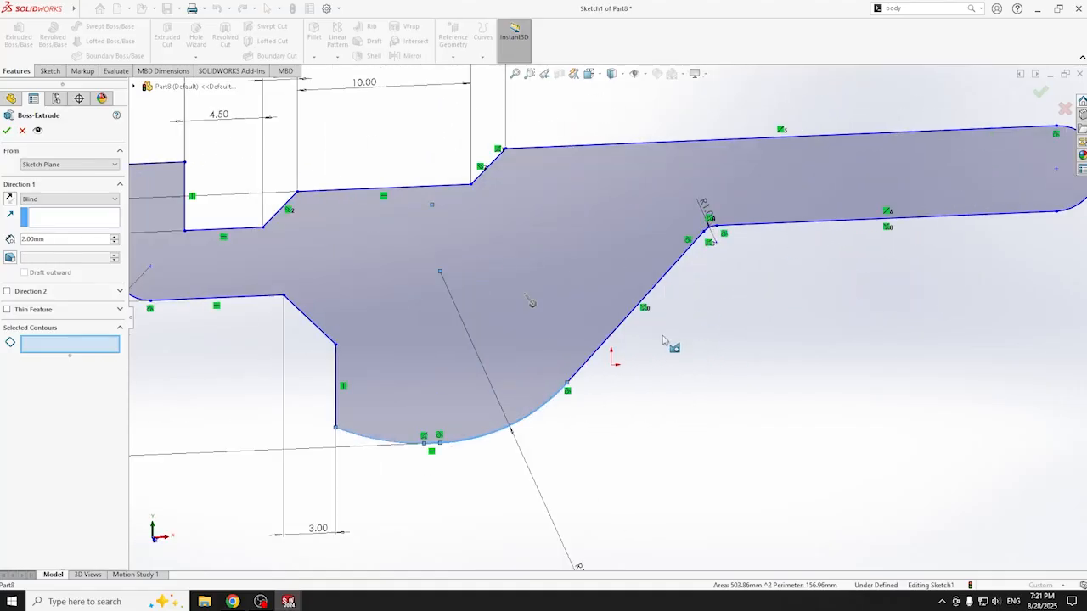
scroll(428, 434, "down", 3)
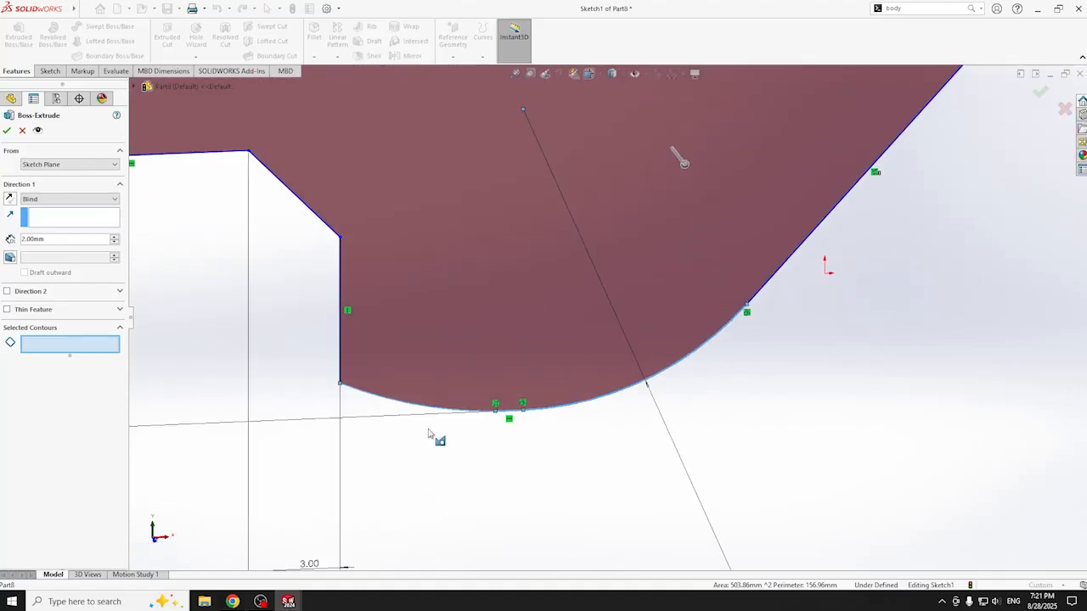
scroll(429, 433, "up", 3)
scroll(416, 344, "up", 3)
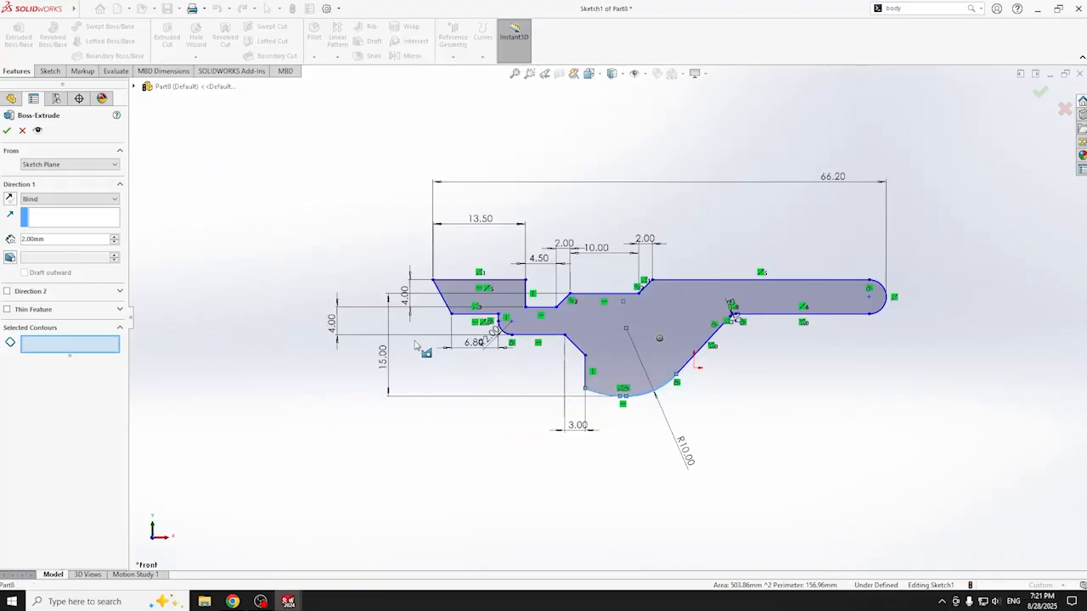
scroll(754, 373, "down", 3)
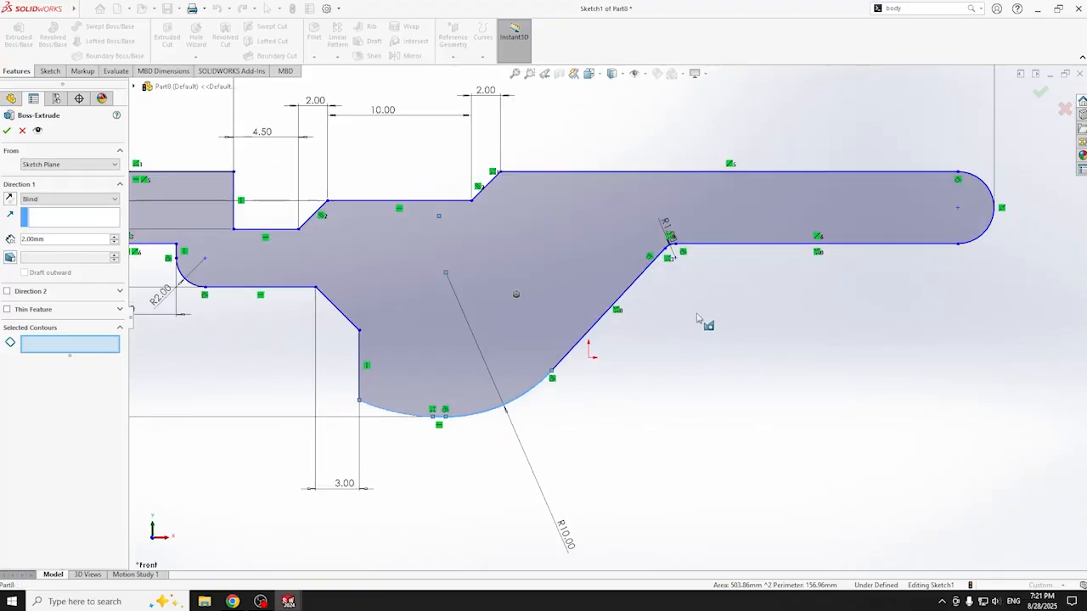
scroll(696, 318, "down", 1)
key("Escape")
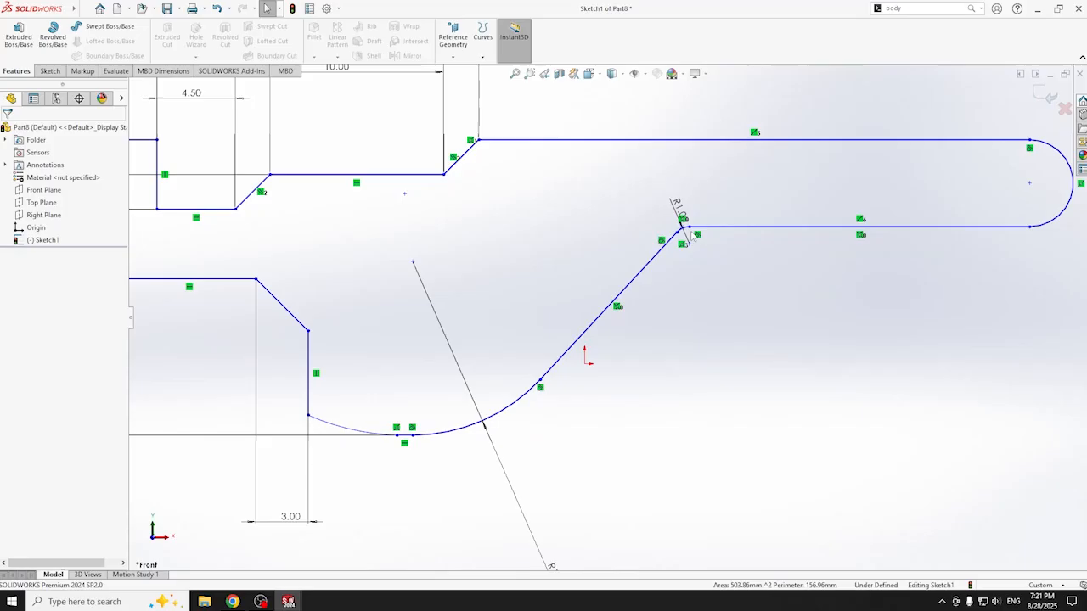
scroll(691, 236, "down", 3)
scroll(674, 273, "up", 3)
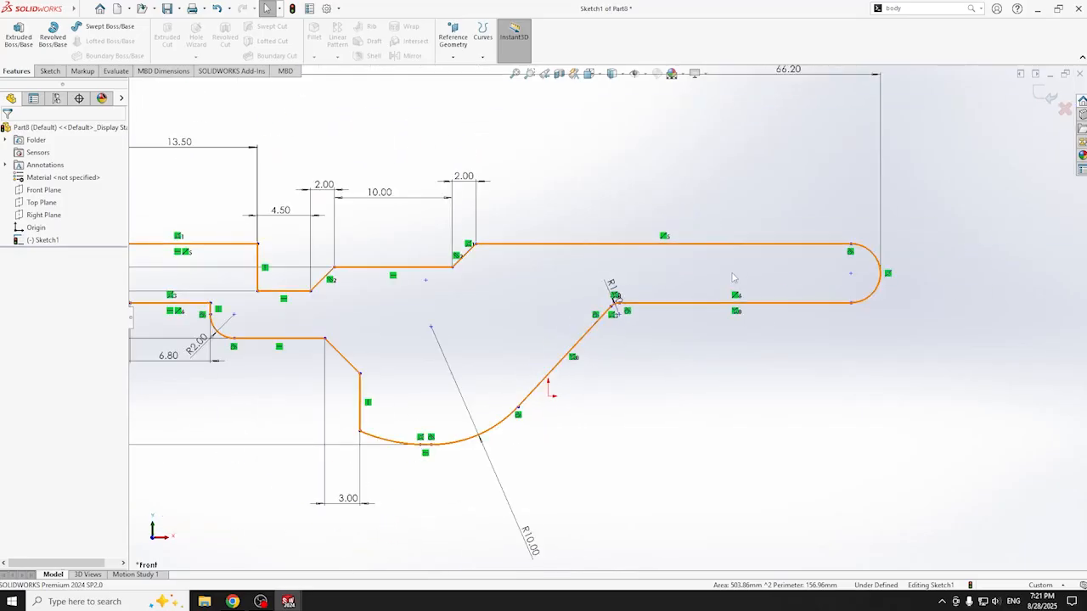
key("f")
scroll(254, 298, "up", 2)
scroll(467, 319, "down", 3)
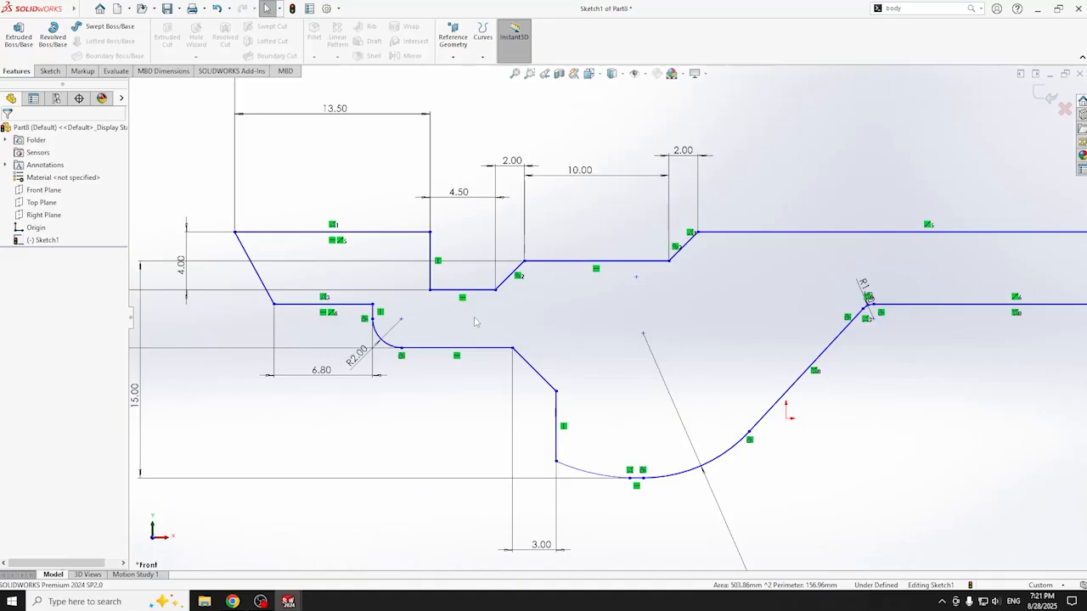
scroll(669, 501, "down", 2)
scroll(668, 501, "down", 6)
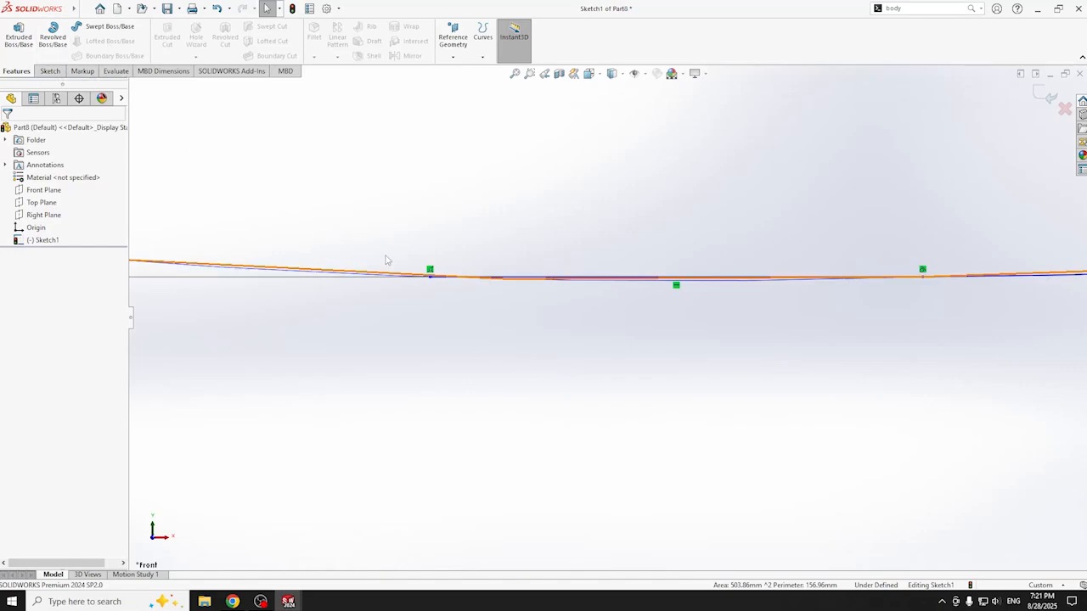
scroll(716, 313, "down", 2)
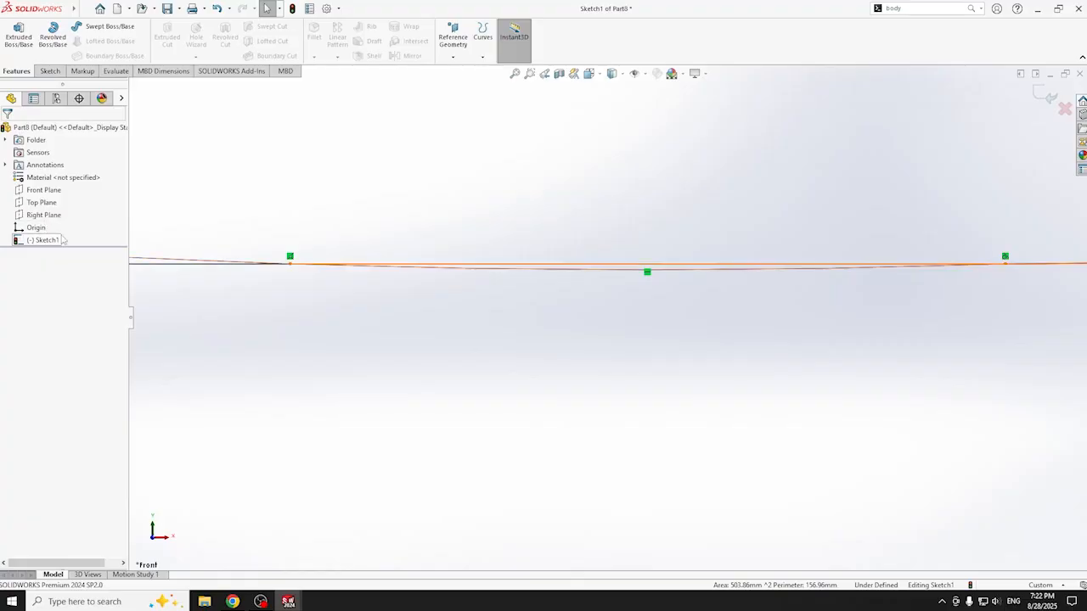
- Activate Trim Entities on the sketch and then exit it
left_click(56, 73)
left_click(164, 38)
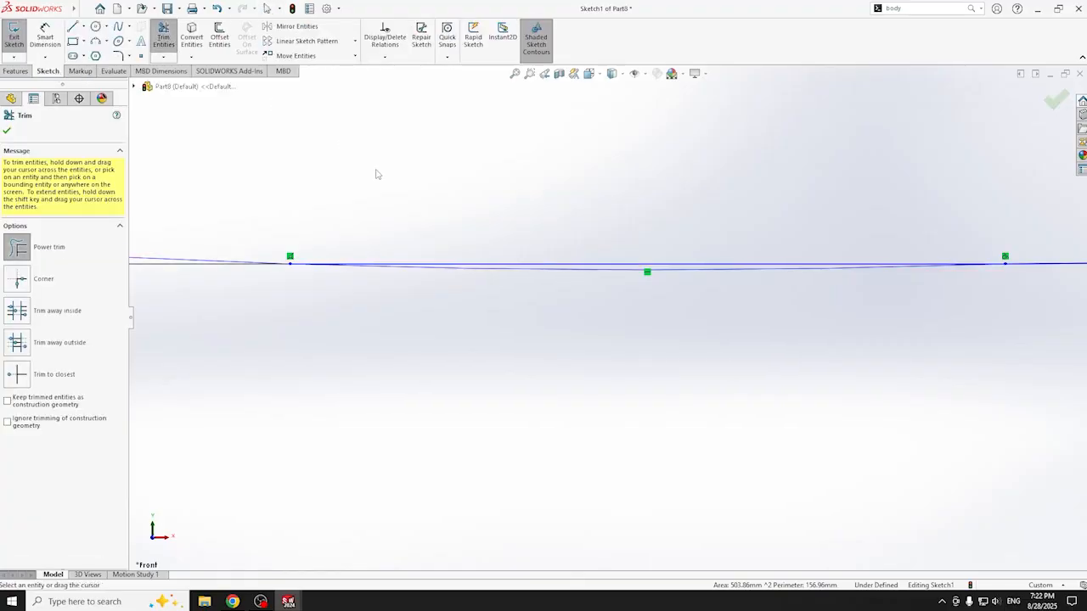
scroll(608, 270, "up", 10)
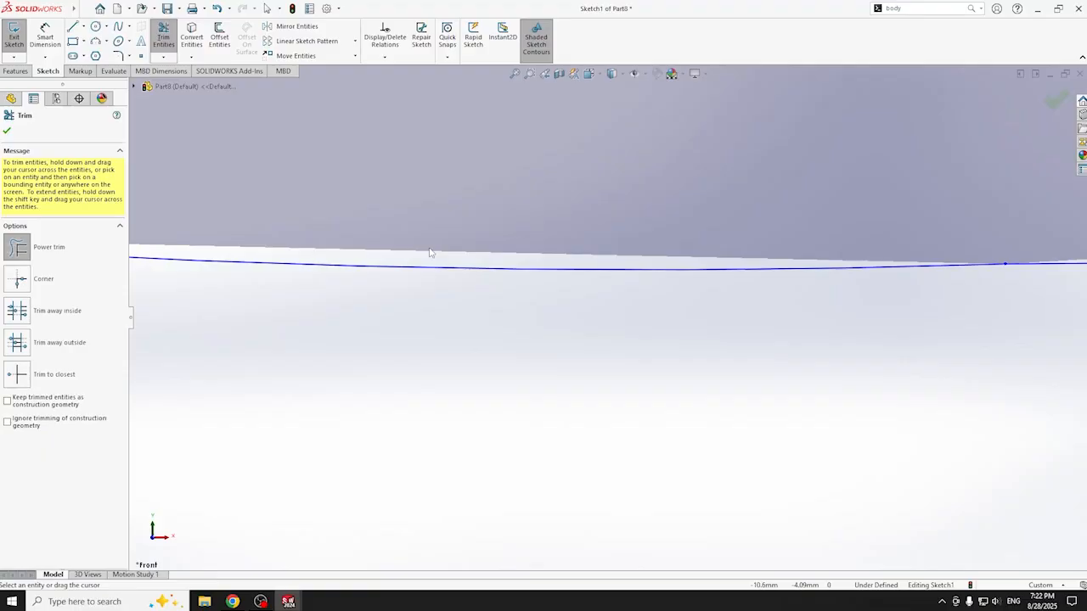
scroll(783, 156, "up", 1)
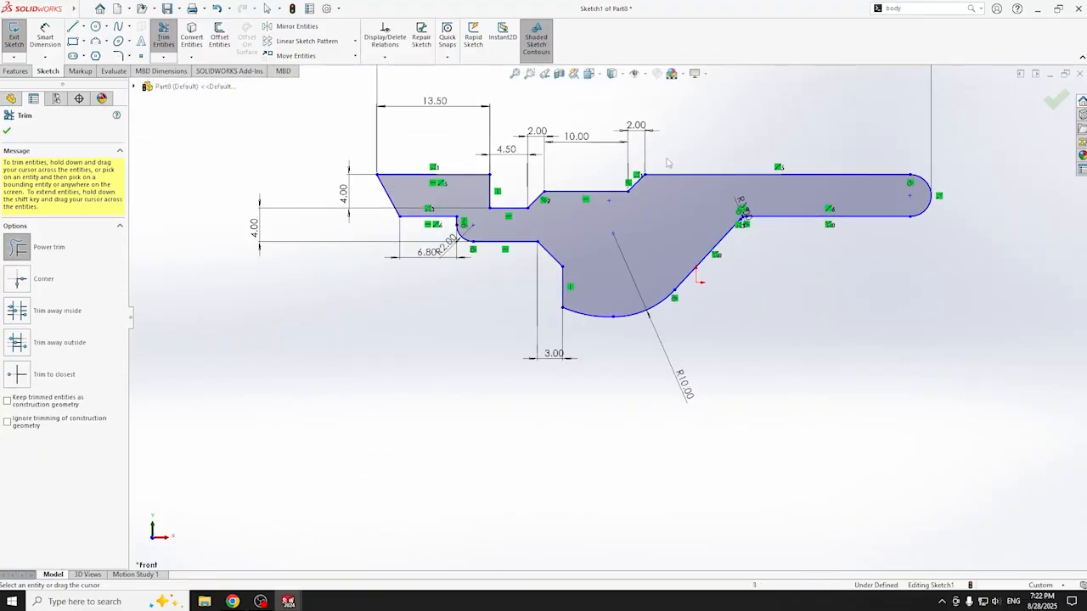
left_click(1052, 99)
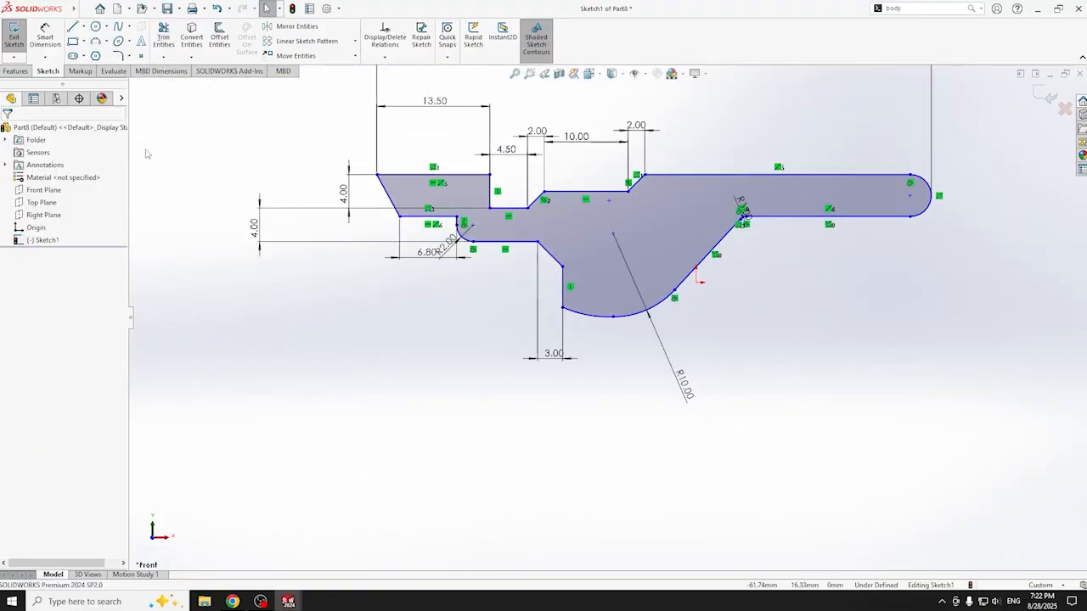
- Extrude the closed arm profile as a Blind boss 2 mm deep
left_click(16, 70)
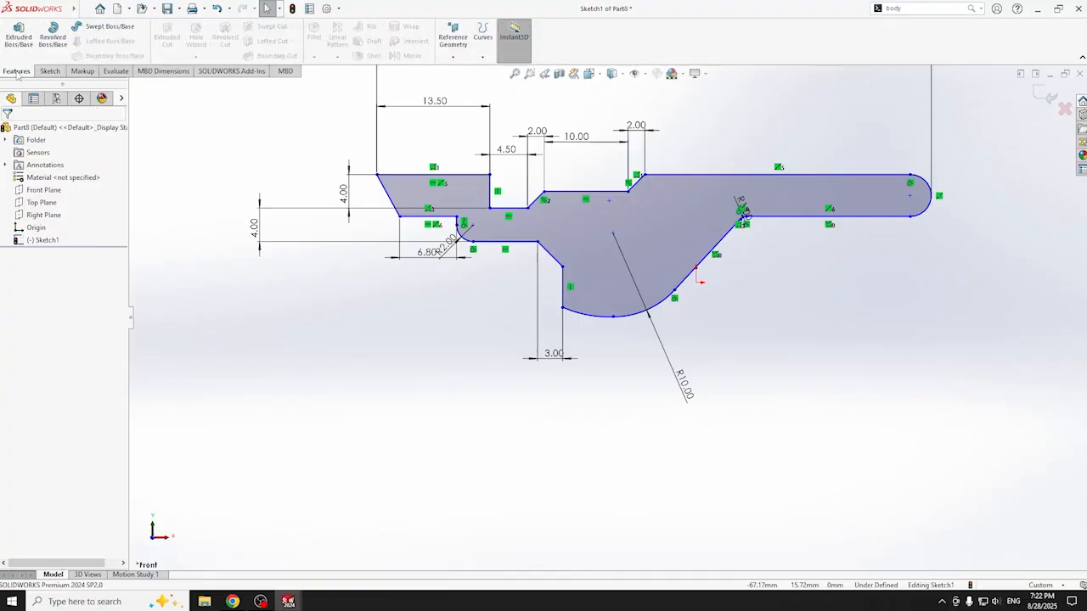
left_click(19, 36)
type("2")
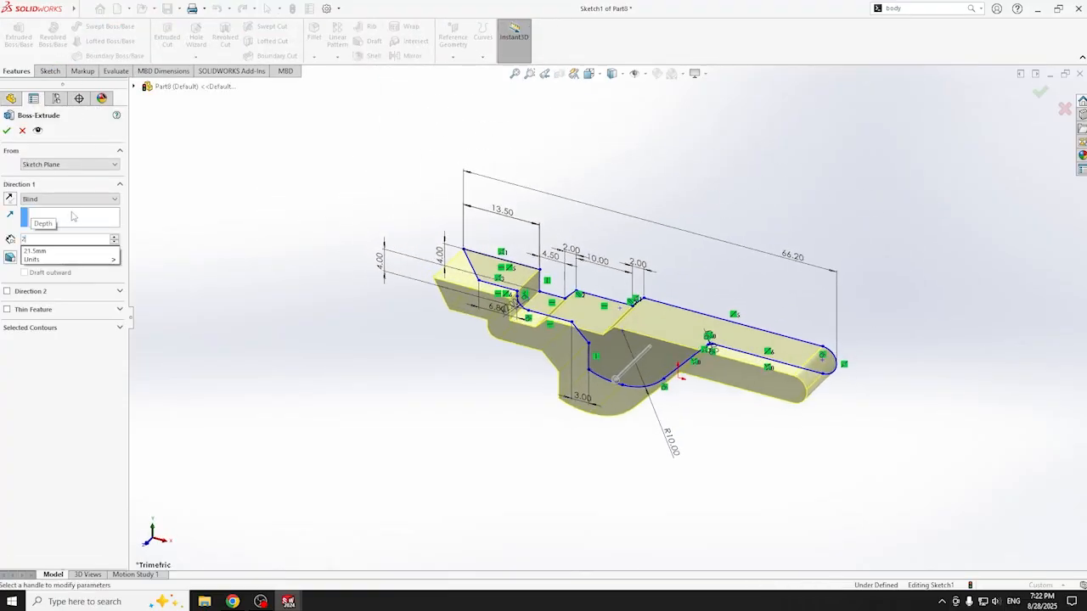
key("Return")
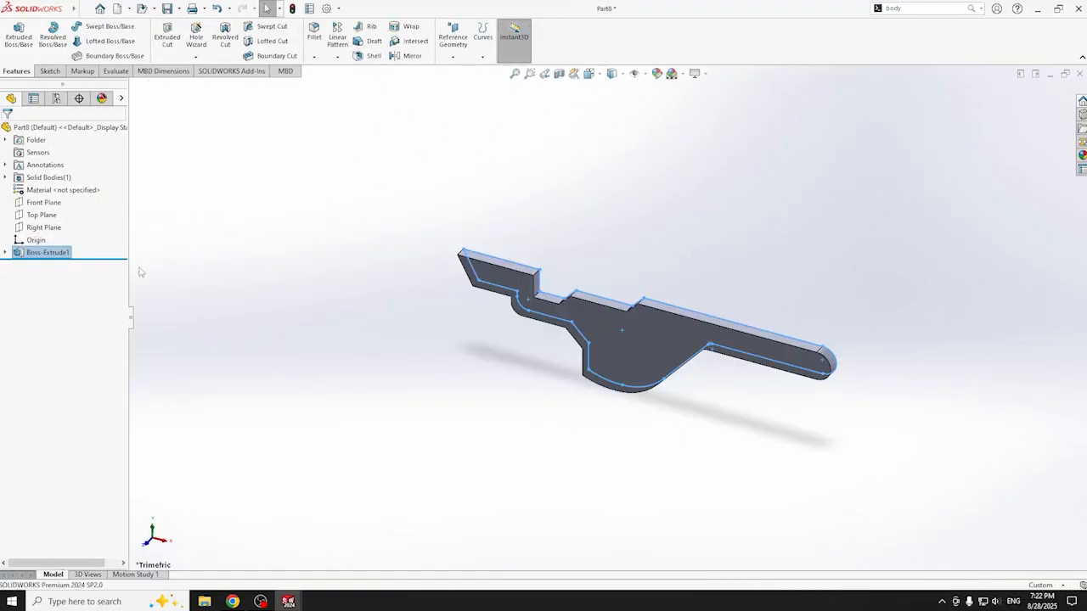
- Start a new sketch on the arm's front face, viewed straight on
left_click(652, 348)
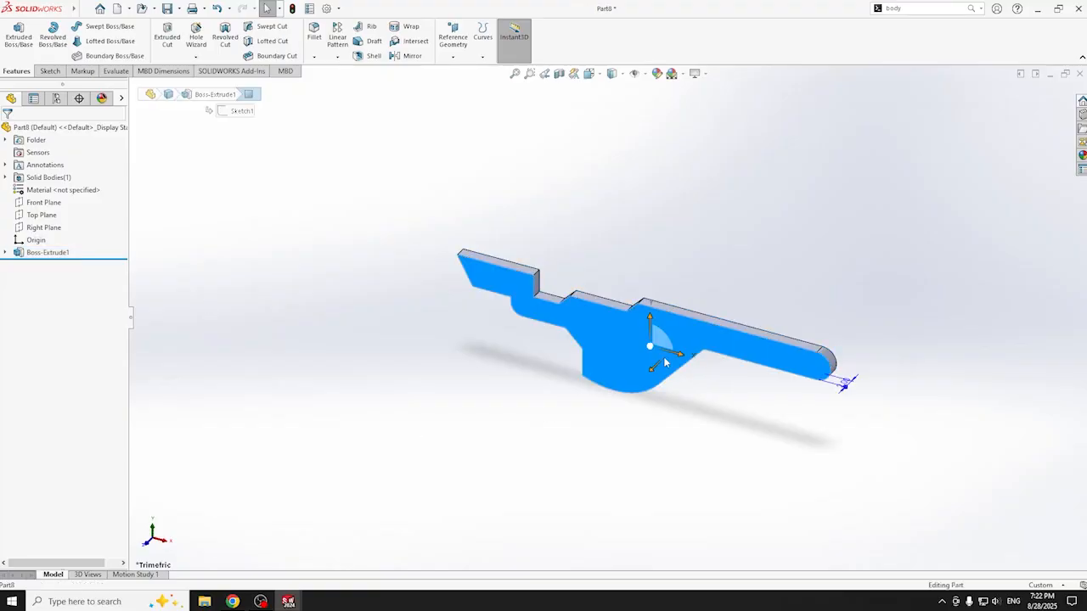
key("ctrl+8")
scroll(526, 275, "down", 5)
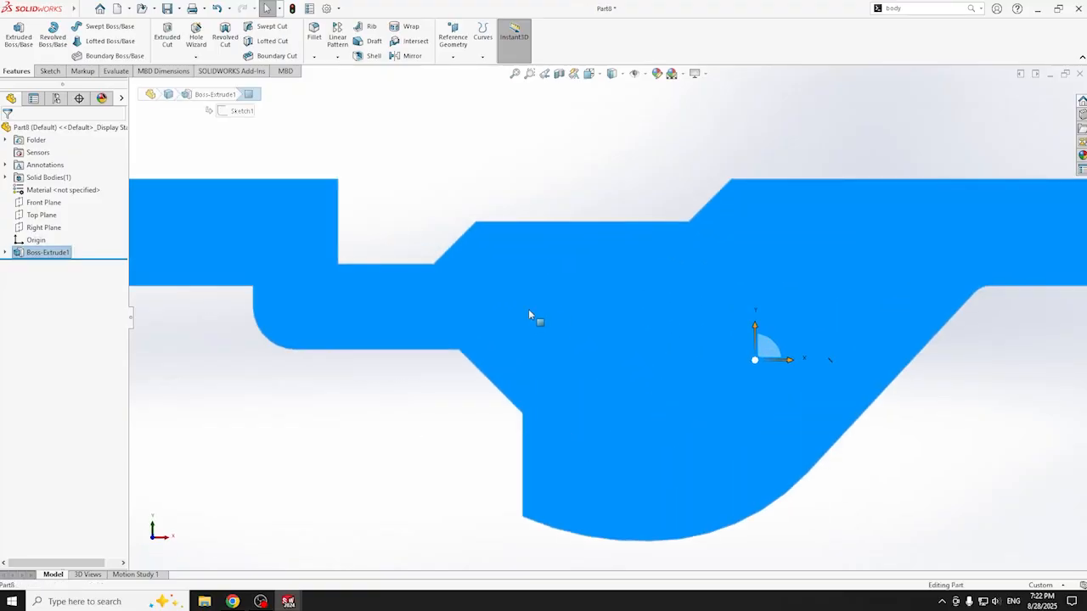
left_click(50, 70)
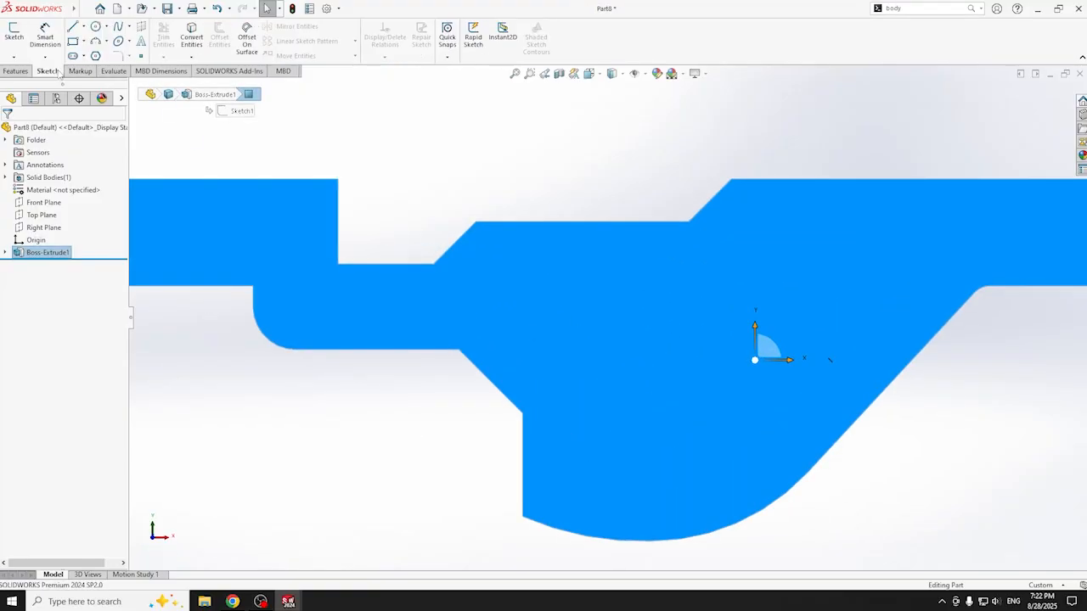
left_click(14, 34)
- Draw the vertical line up the face's left edge, undoing the extra top-edge line
left_click(72, 27)
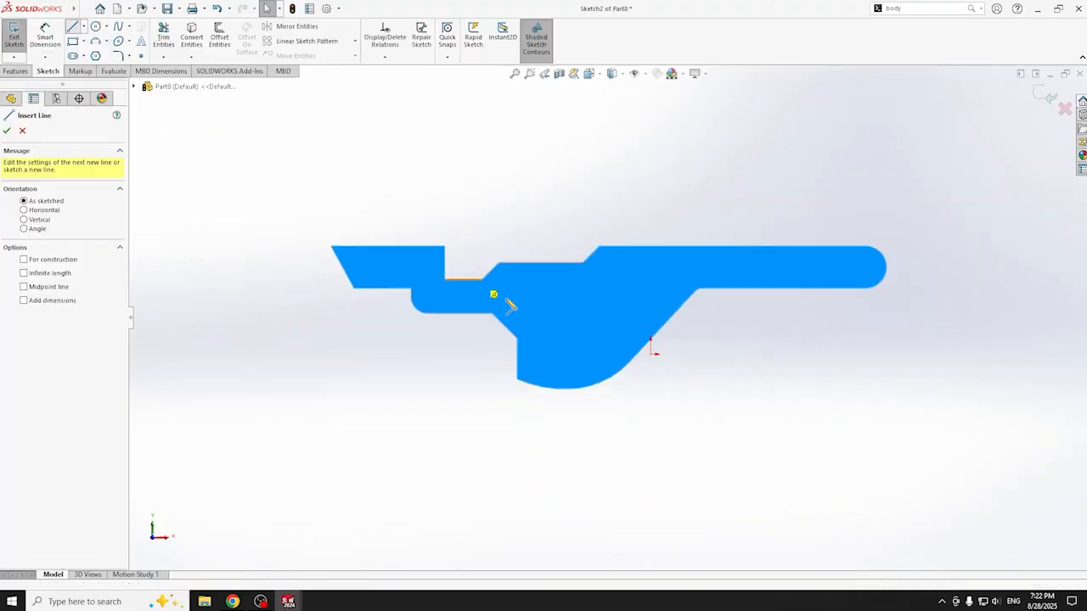
left_click(508, 413)
left_click(508, 211)
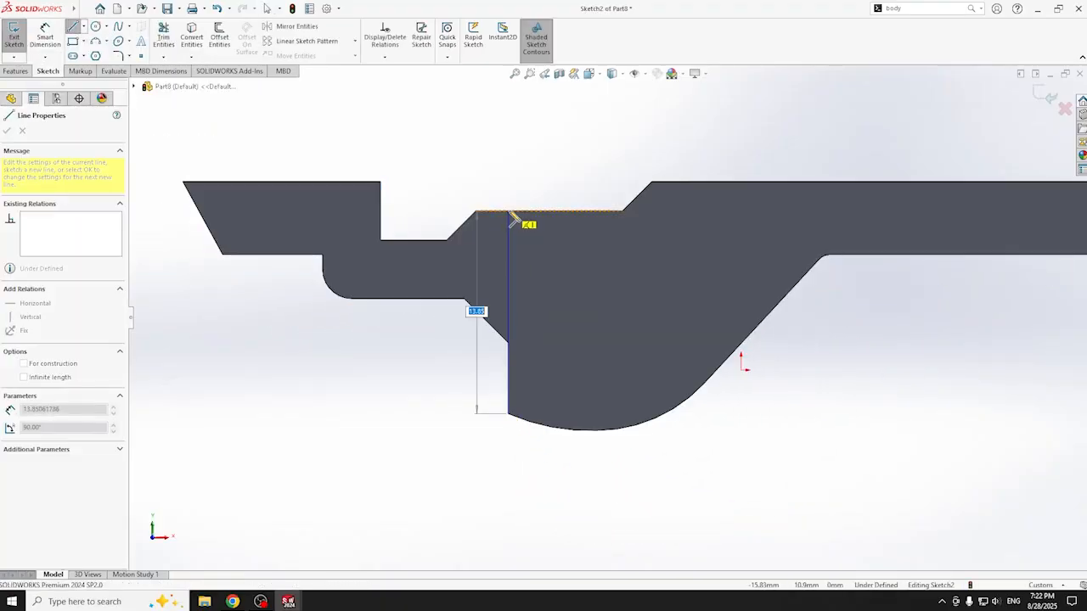
left_click(618, 212)
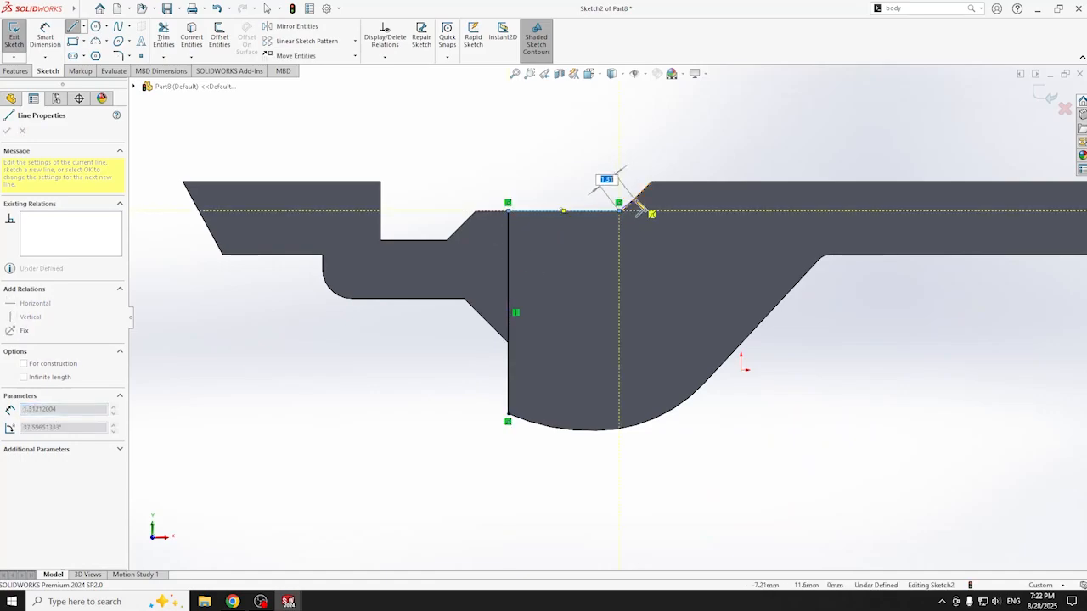
key("Escape")
key("ctrl+z")
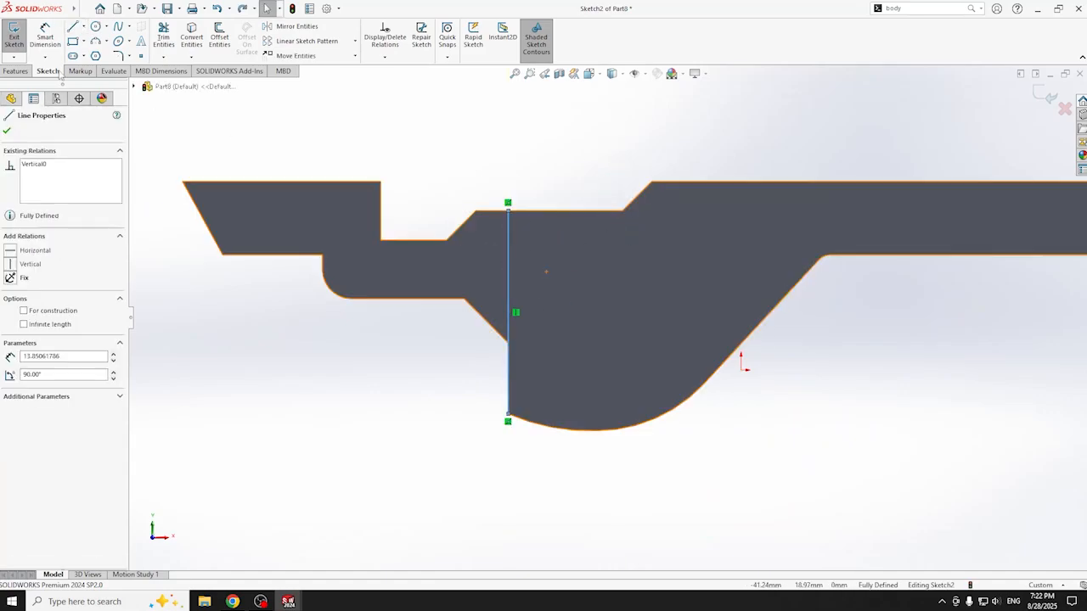
- Trace lines along the top edge, sloped edge, upper edge, arm end and lower edge
left_click(74, 27)
left_click(508, 212)
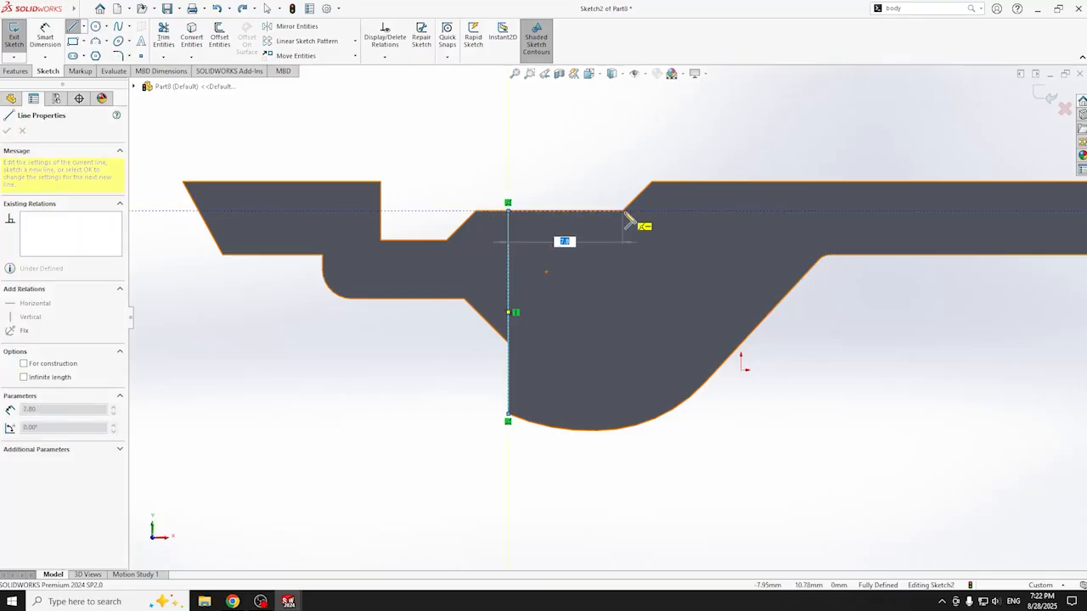
left_click(623, 211)
left_click(650, 185)
scroll(764, 191, "up", 3)
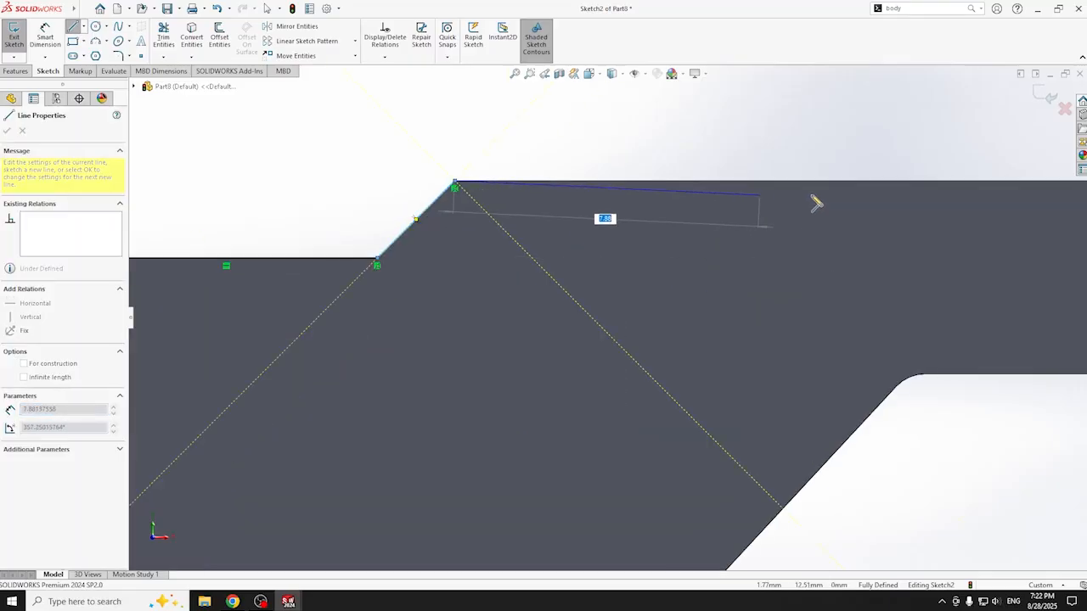
scroll(781, 200, "down", 4)
left_click(769, 301)
left_click(768, 355)
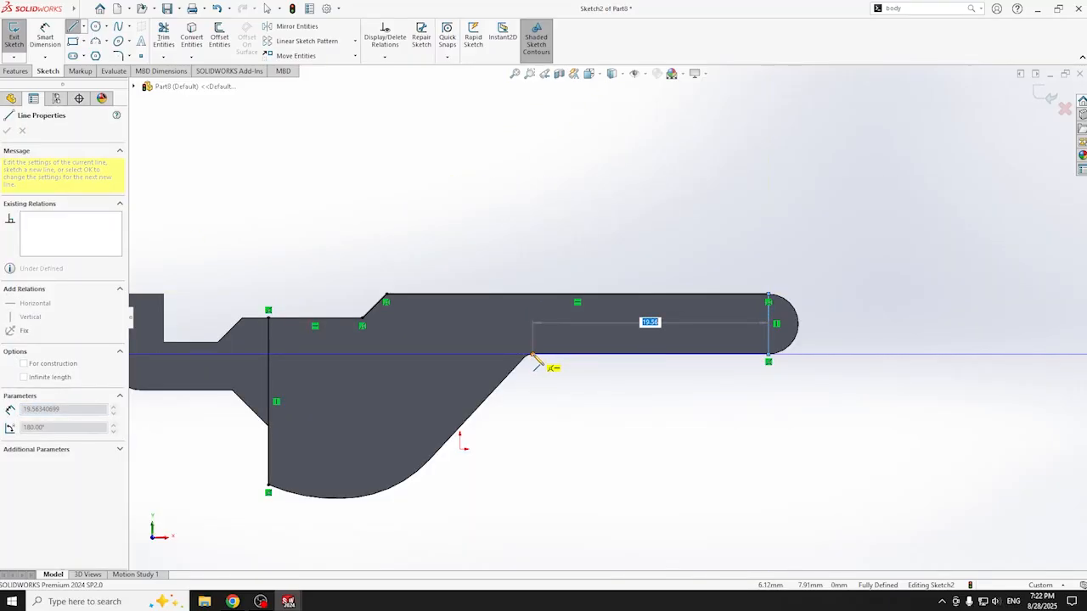
left_click(534, 354)
scroll(547, 378, "down", 2)
scroll(595, 340, "up", 5)
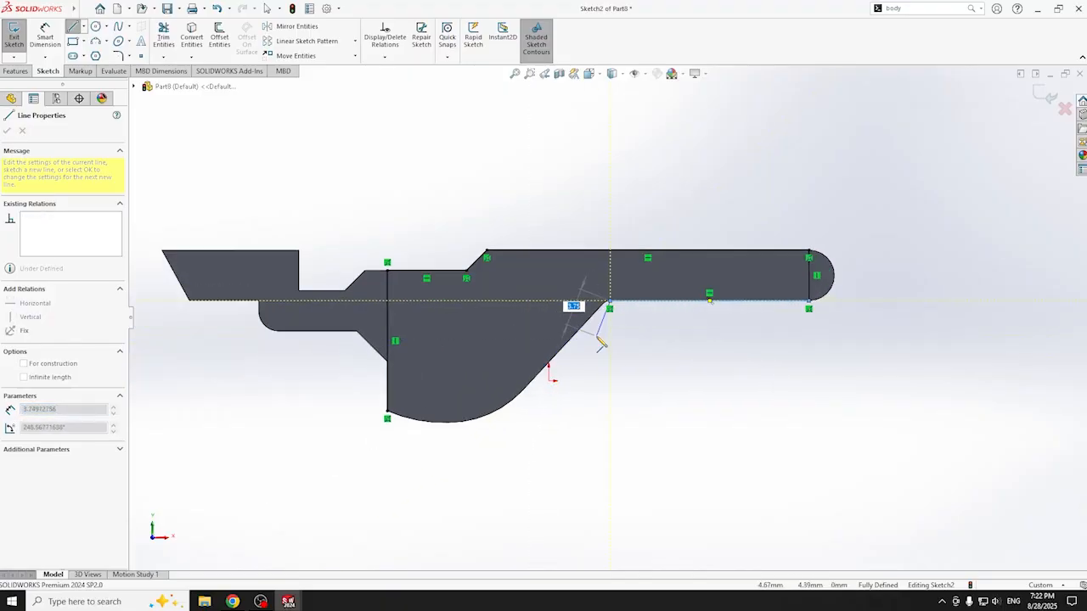
scroll(602, 300, "up", 1)
key("Escape")
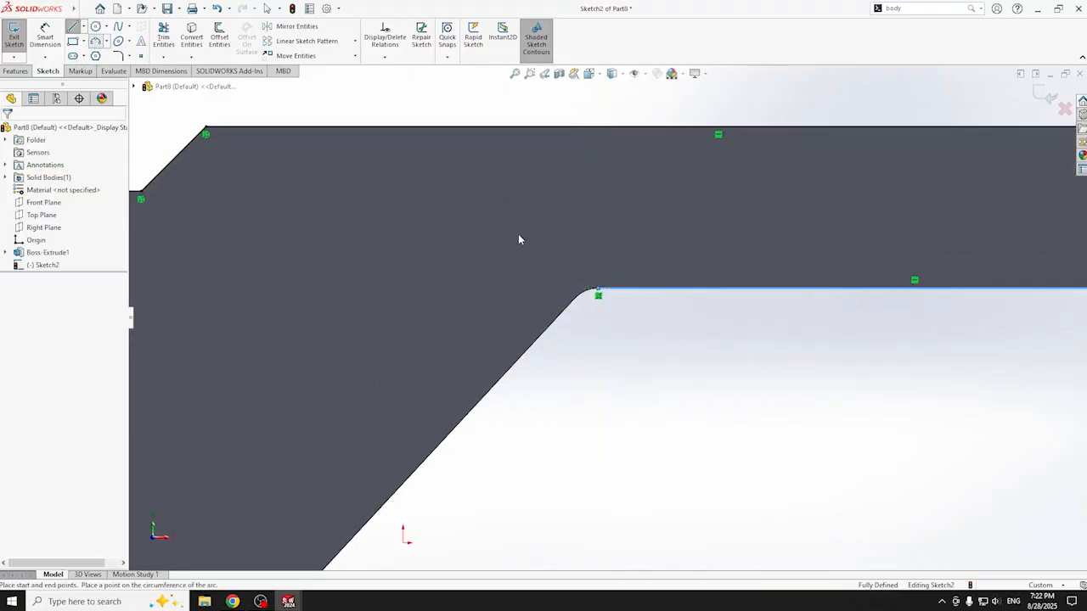
- Add a three-point arc at the small rounded corner and a slanted line down to the curve
key("a")
left_click(596, 294)
left_click(582, 308)
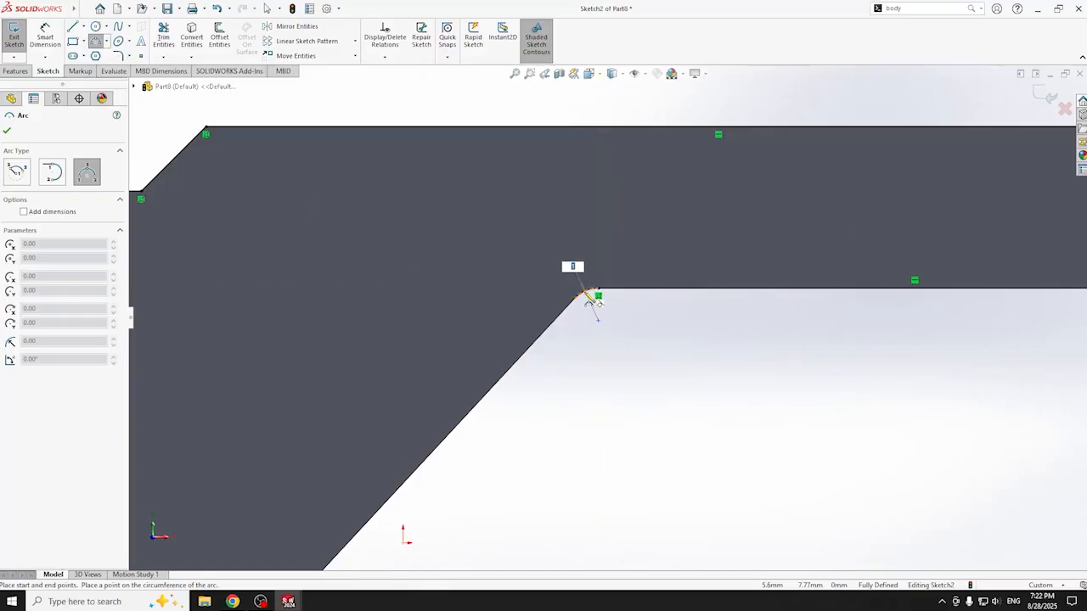
left_click(582, 316)
key("l")
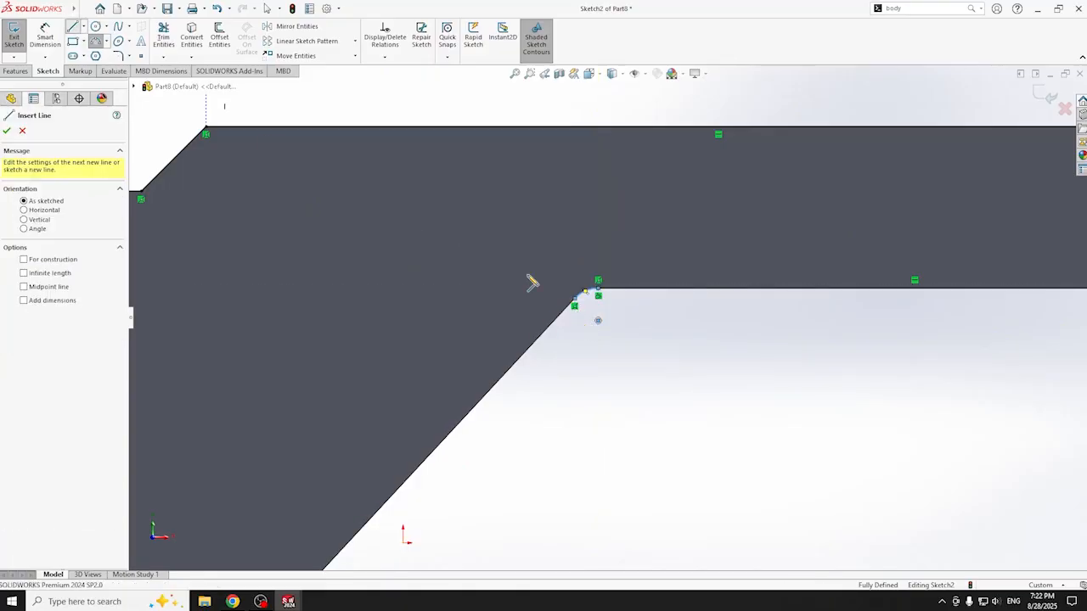
left_click(575, 304)
scroll(505, 424, "down", 3)
scroll(504, 428, "up", 3)
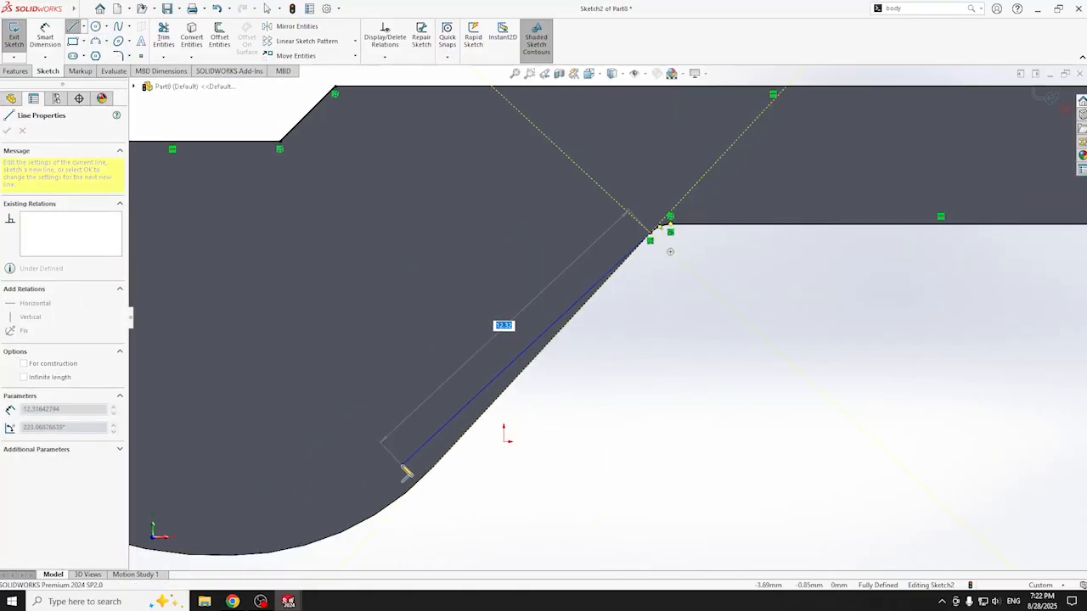
left_click(433, 470)
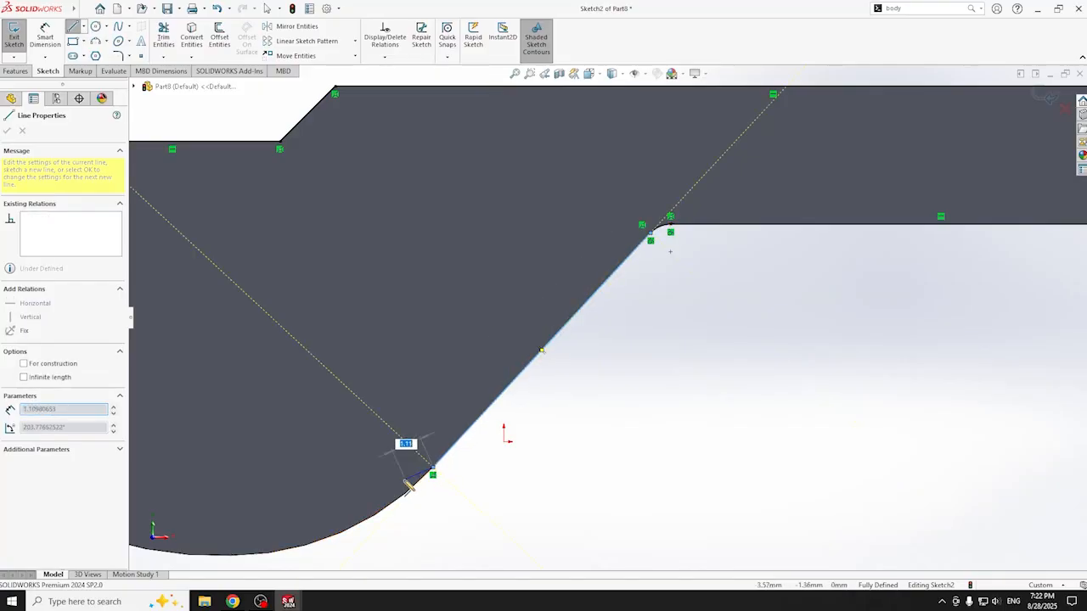
scroll(433, 472, "up", 5)
key("Escape")
- Draw two three-point arcs following the curved bottom to the bottom-left corner
key("a")
scroll(560, 467, "down", 3)
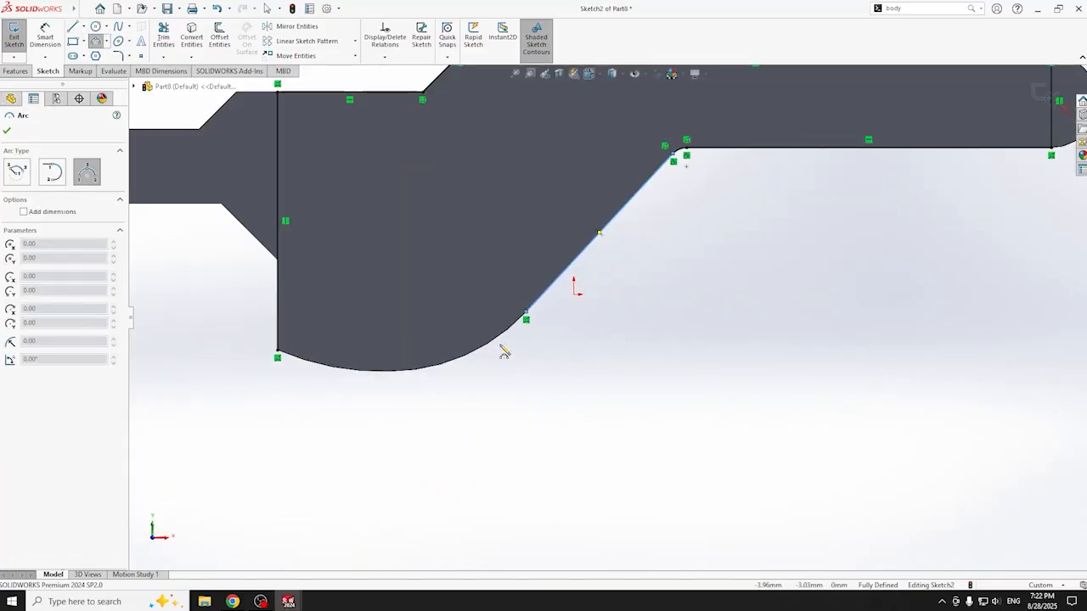
left_click(541, 384)
left_click(393, 371)
left_click(440, 368)
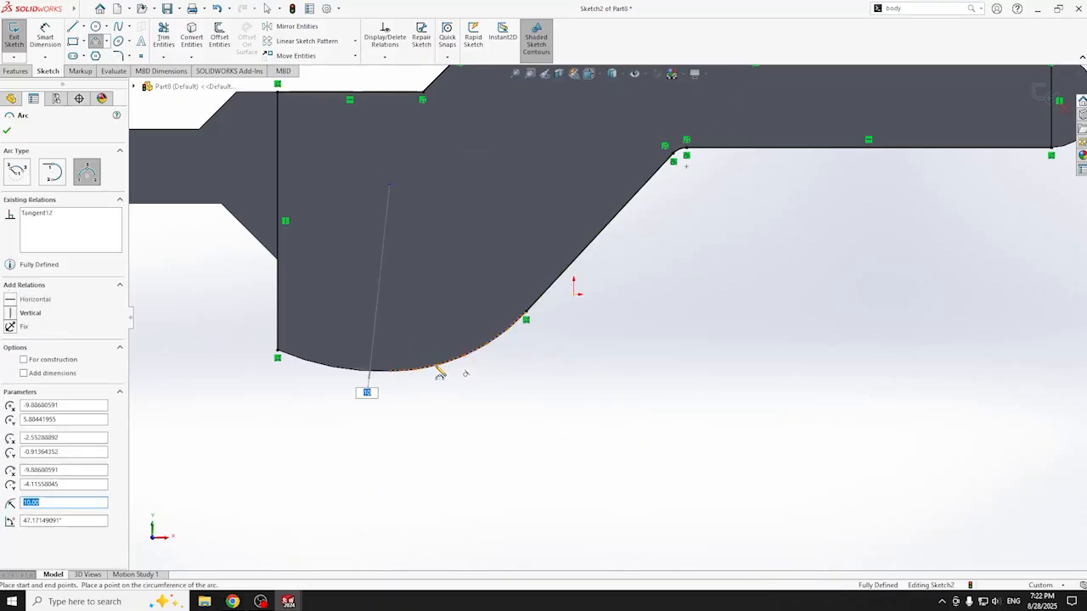
left_click(389, 371)
left_click(277, 350)
left_click(323, 368)
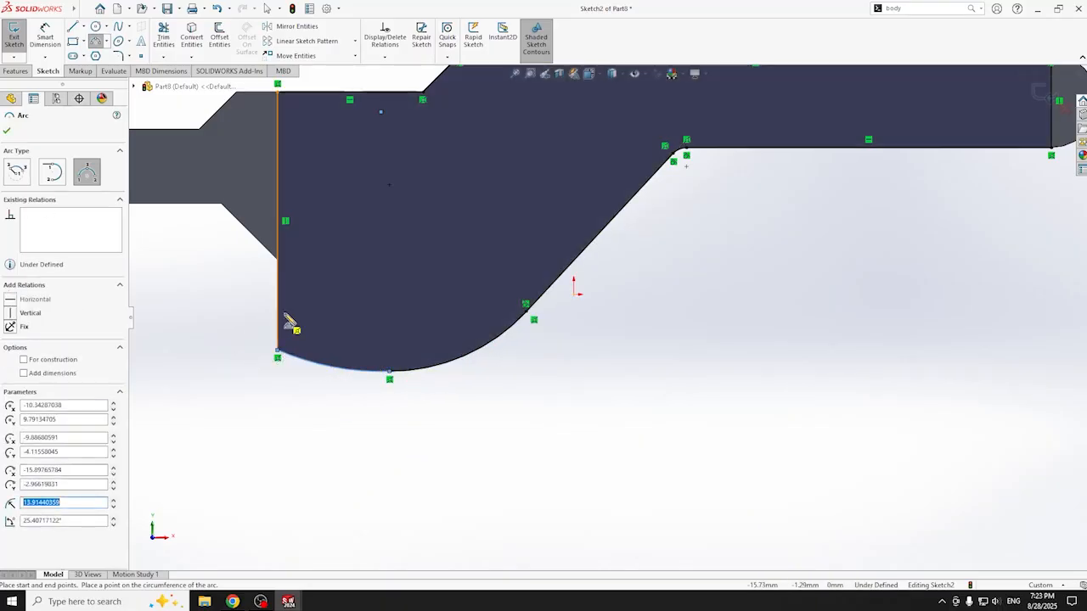
scroll(569, 335, "up", 3)
scroll(719, 286, "down", 1)
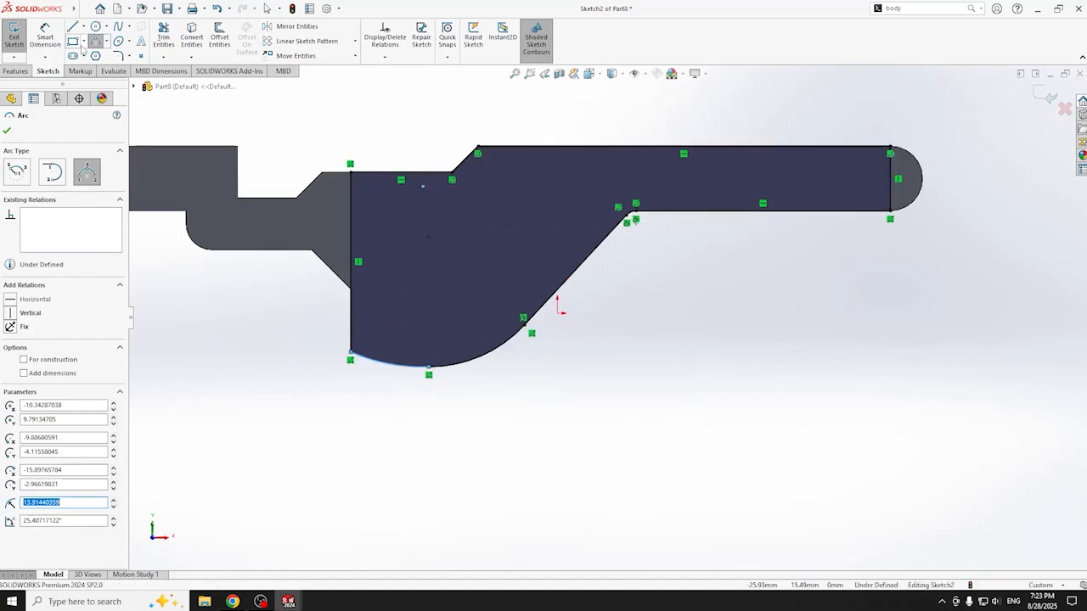
scroll(1001, 167, "down", 3)
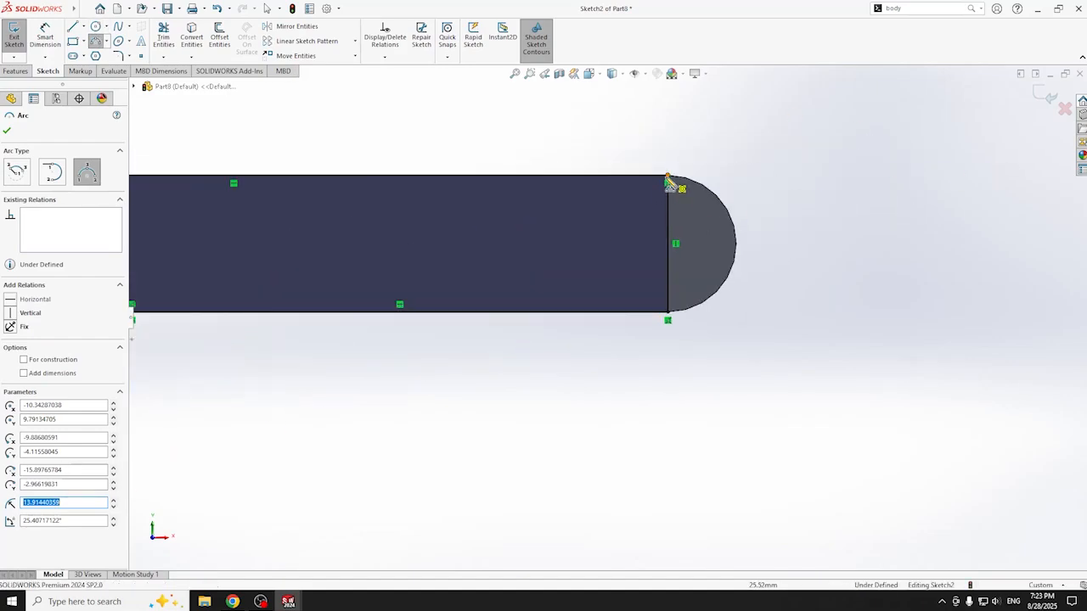
- Round off the right end with a three-point arc and trim away its straight vertical line
left_click(669, 180)
left_click(668, 319)
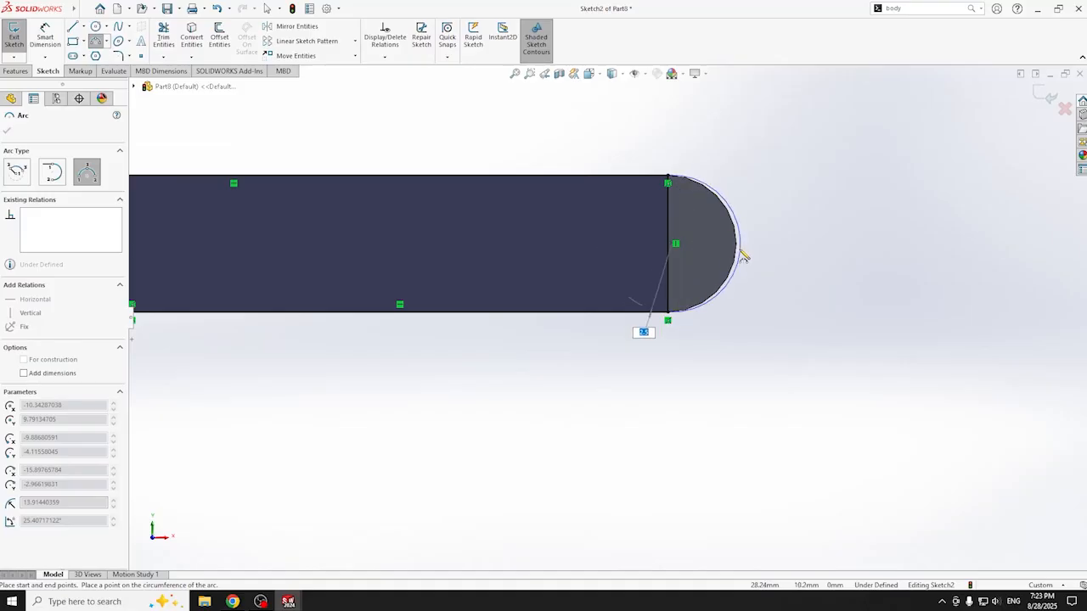
left_click(738, 254)
left_click(163, 37)
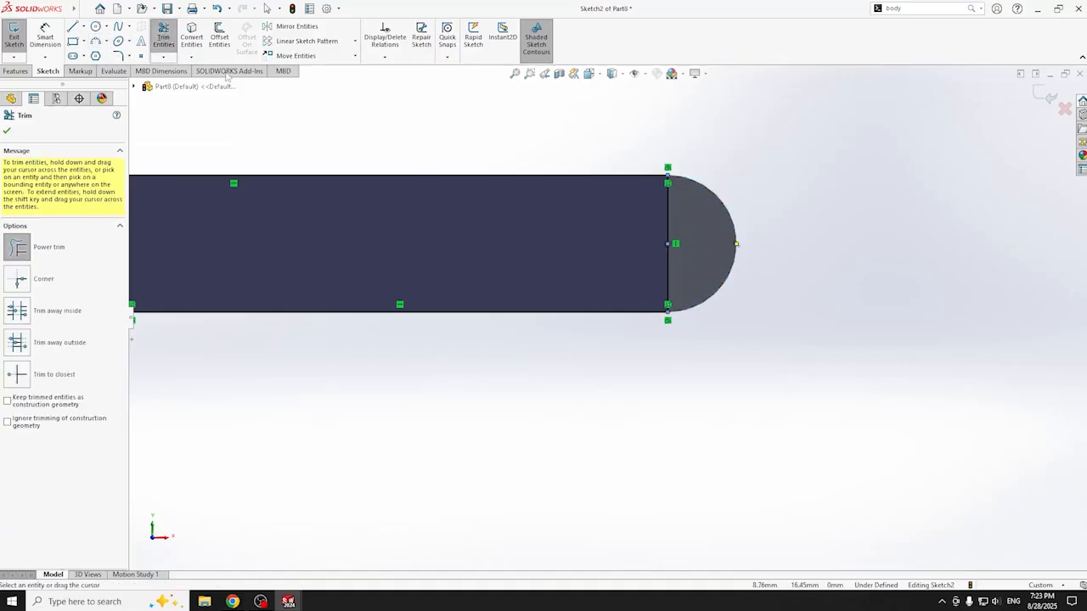
left_click(668, 237)
scroll(596, 253, "up", 5)
scroll(480, 233, "down", 1)
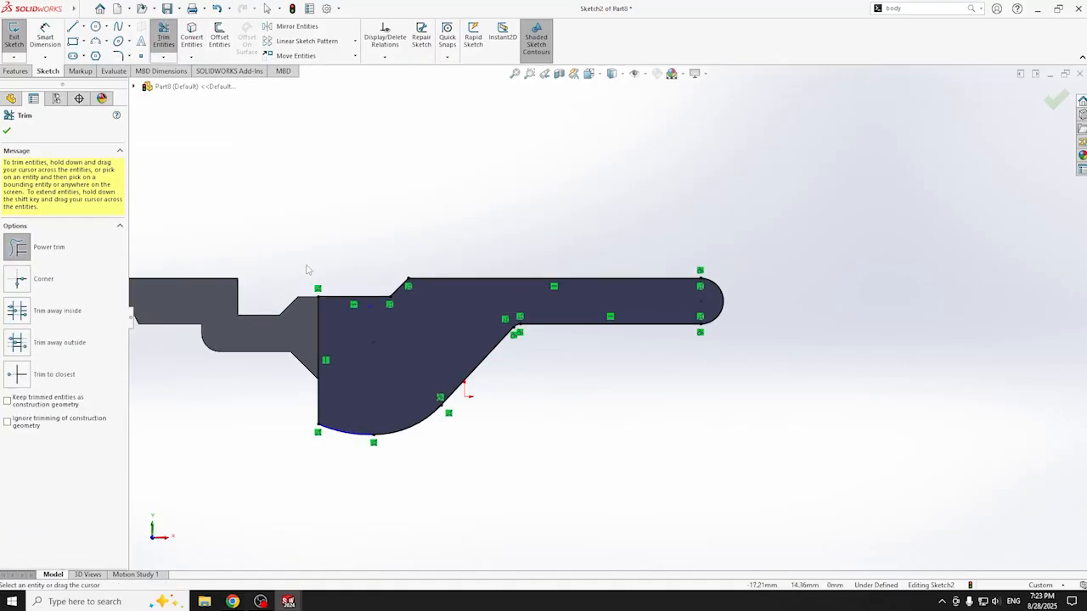
left_click(7, 130)
left_click(16, 72)
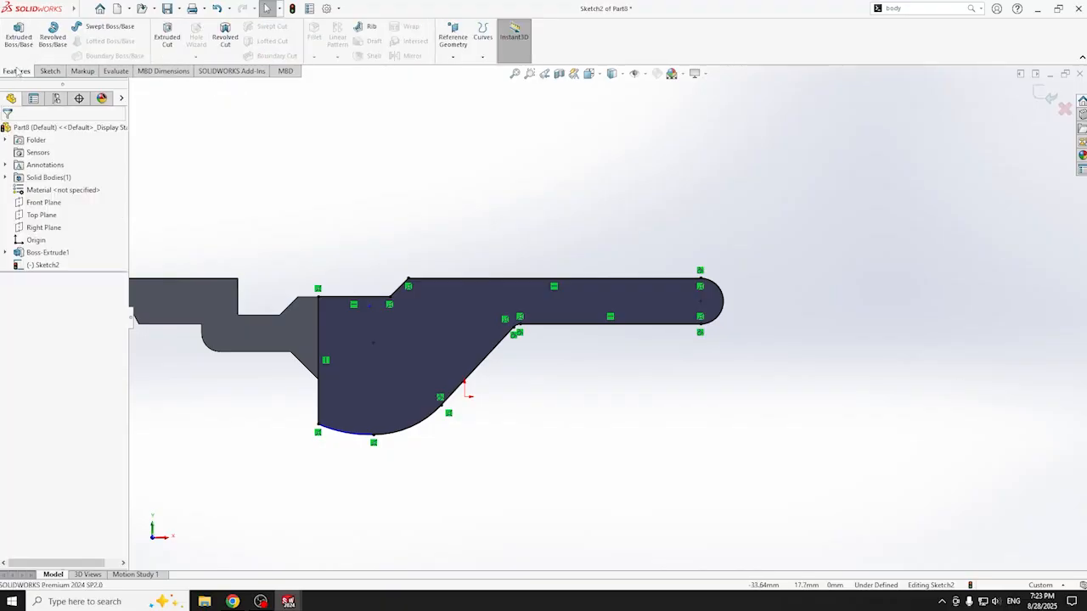
- Extrude Sketch2 as a boss 0.5 mm deep and inspect the result
left_click(19, 36)
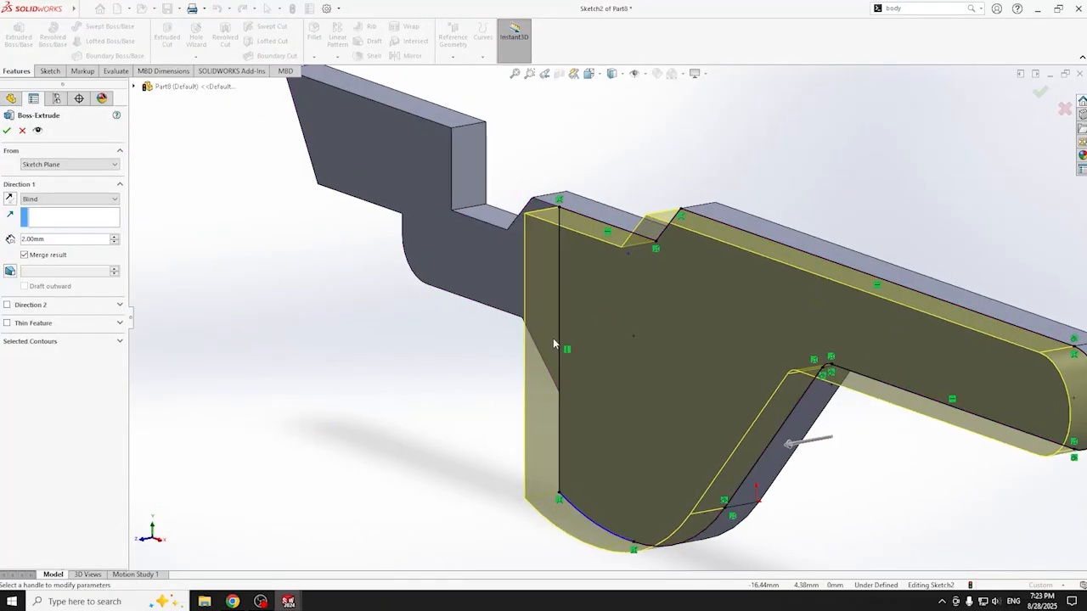
double_click(53, 240)
type("0.5")
key("Return")
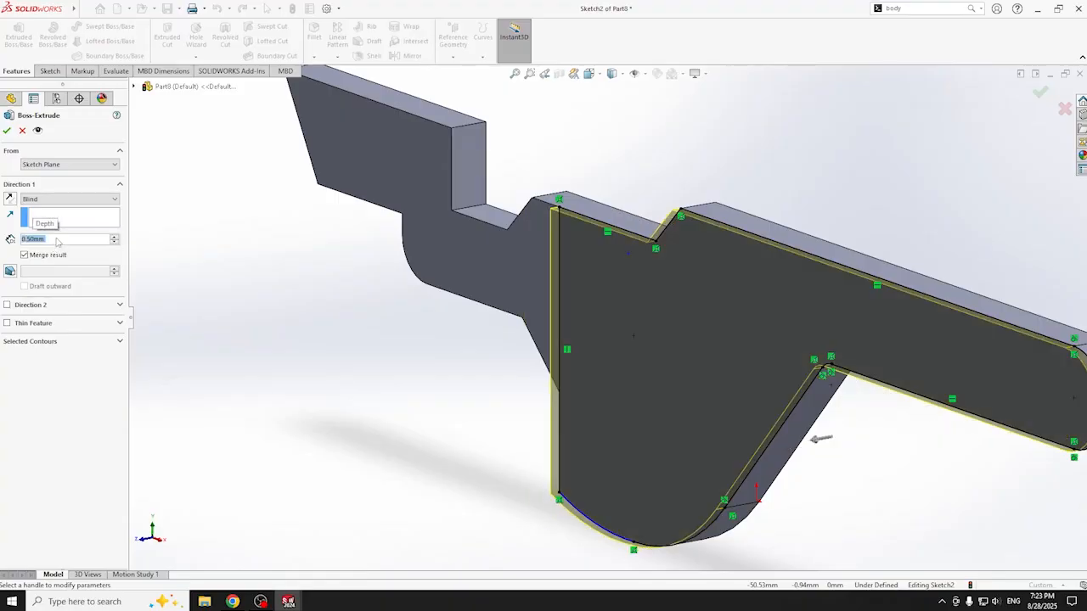
left_click(7, 130)
scroll(509, 289, "up", 3)
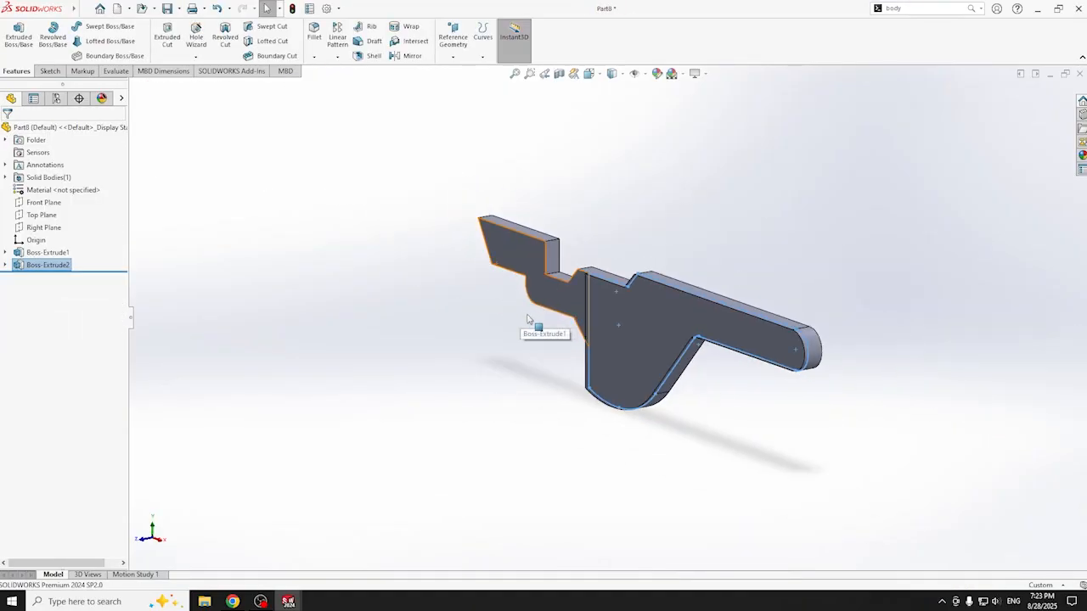
middle_click_drag(690, 405, 581, 443)
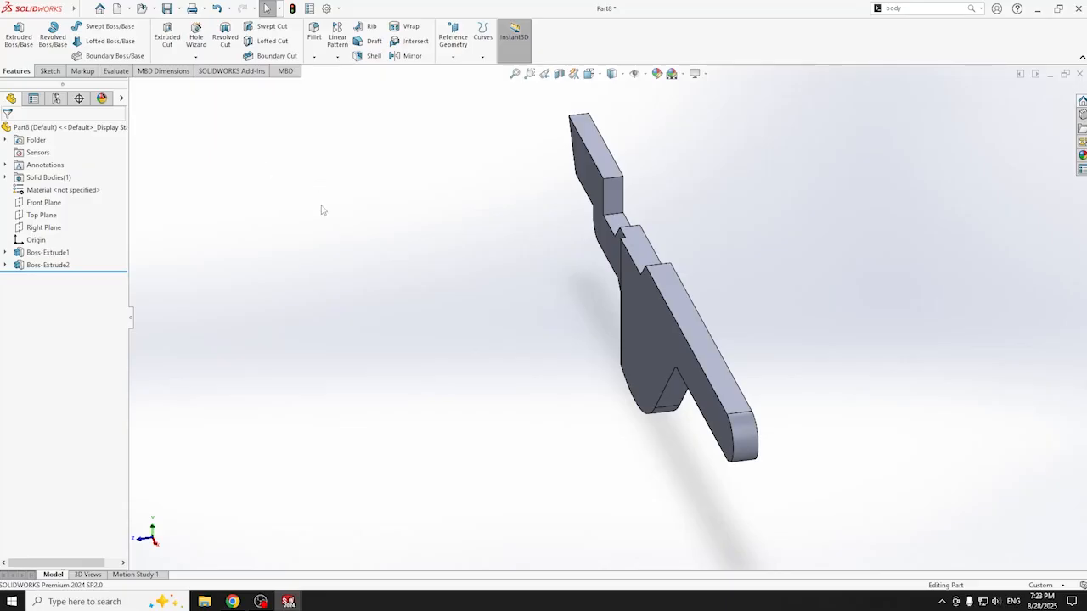
- Select the flat face of the Boss-Extrude1 arm section after viewing the part edge-on
key("ctrl+8")
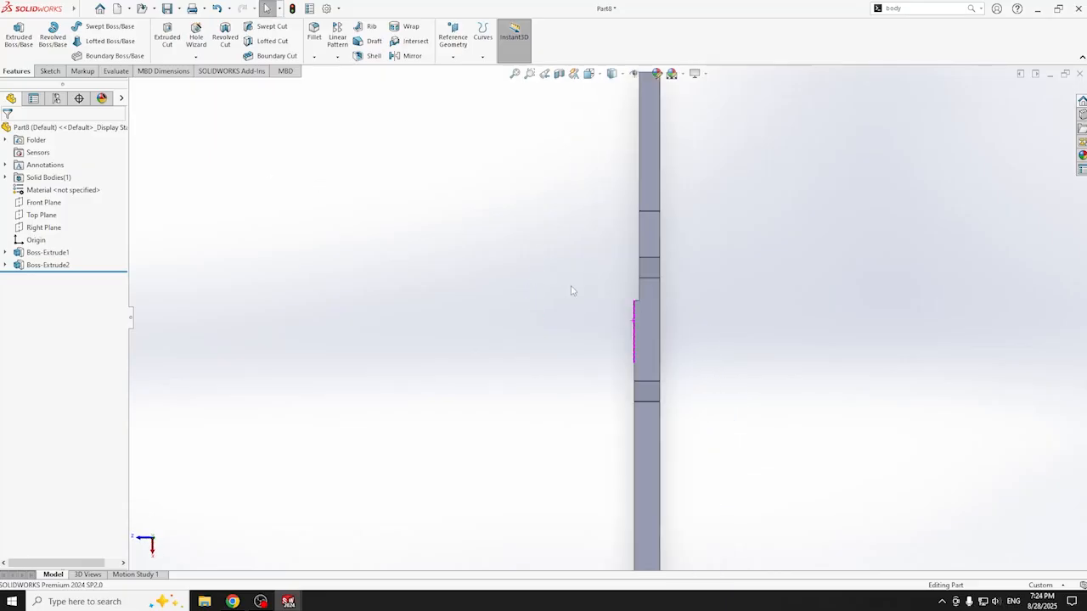
middle_click_drag(509, 356, 582, 328)
left_click(635, 374)
middle_click_drag(635, 373, 666, 406)
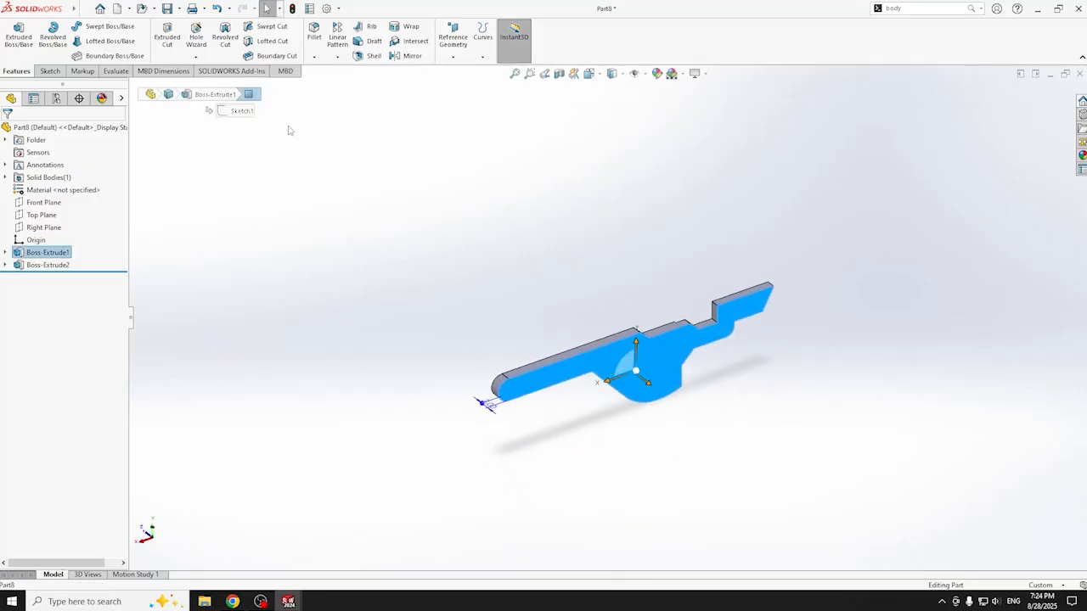
- Create a reference plane offset 7.00 mm from the selected arm face
left_click(452, 57)
left_click(463, 72)
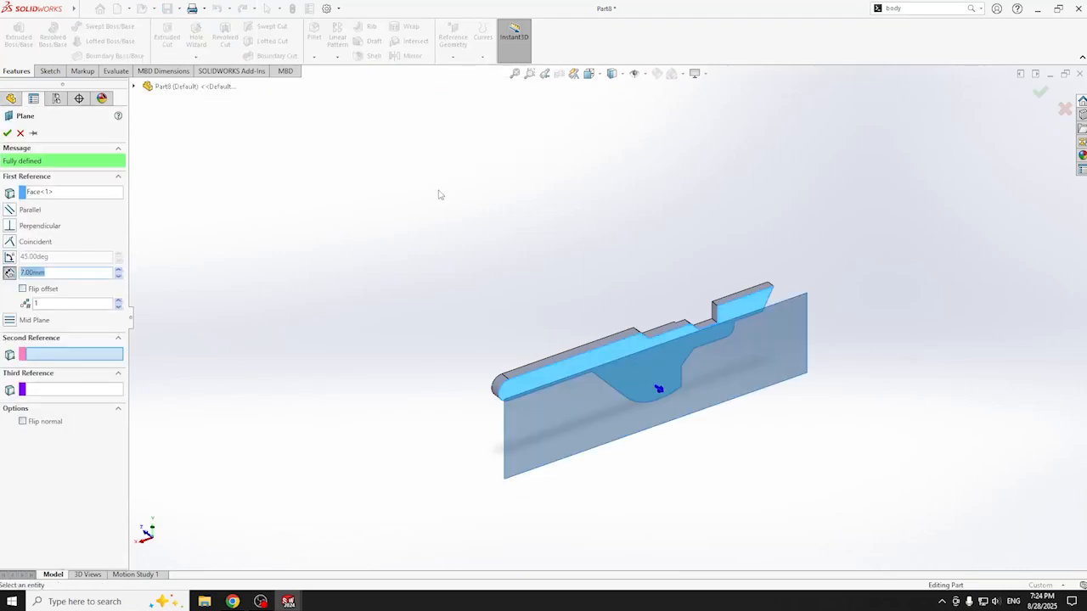
middle_click_drag(182, 303, 357, 303)
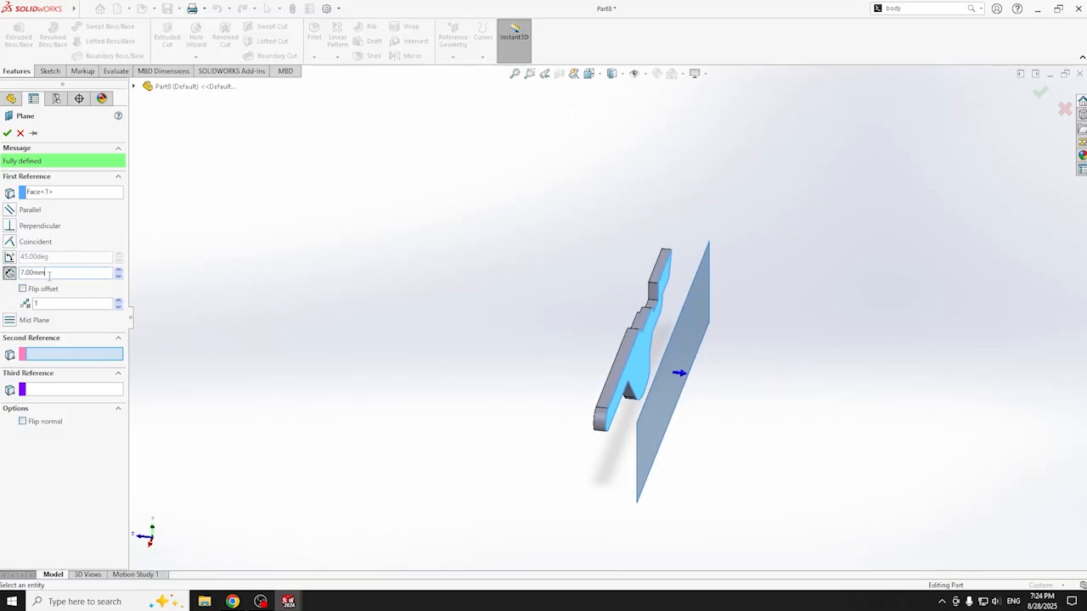
left_click_drag(43, 272, 19, 275)
middle_click_drag(565, 396, 572, 383)
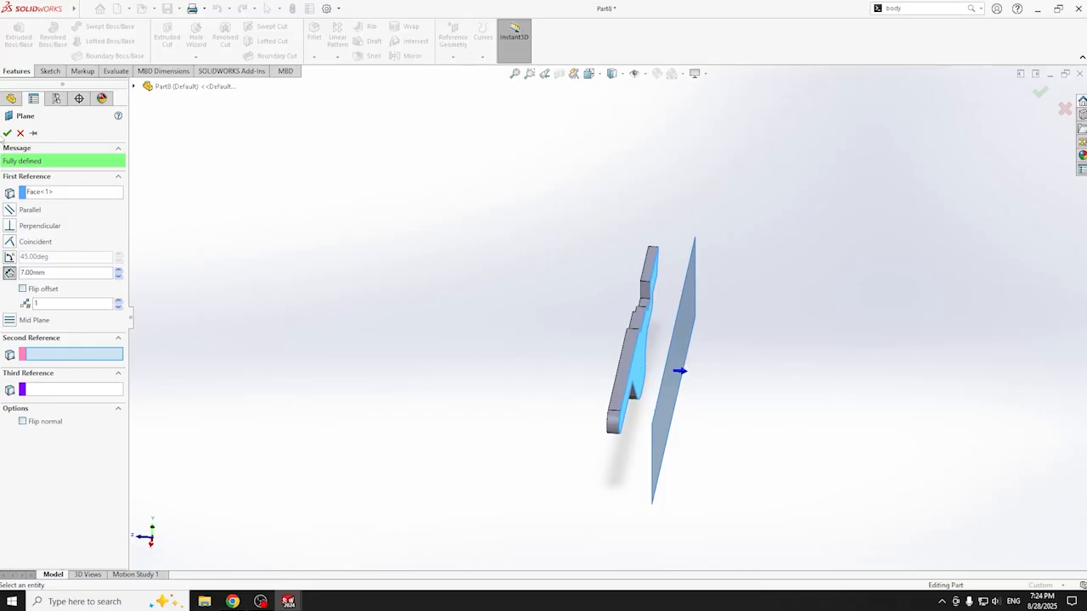
left_click(6, 132)
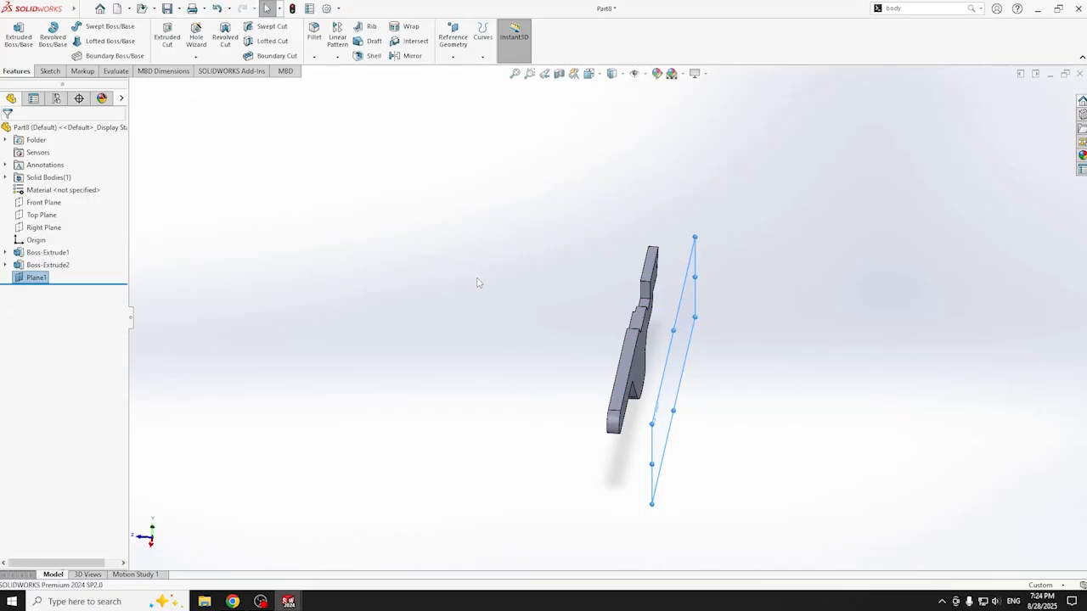
- Mirror the Boss-Extrude2 arm body about Plane1 with Merge solids unchecked
middle_click_drag(476, 294, 515, 315)
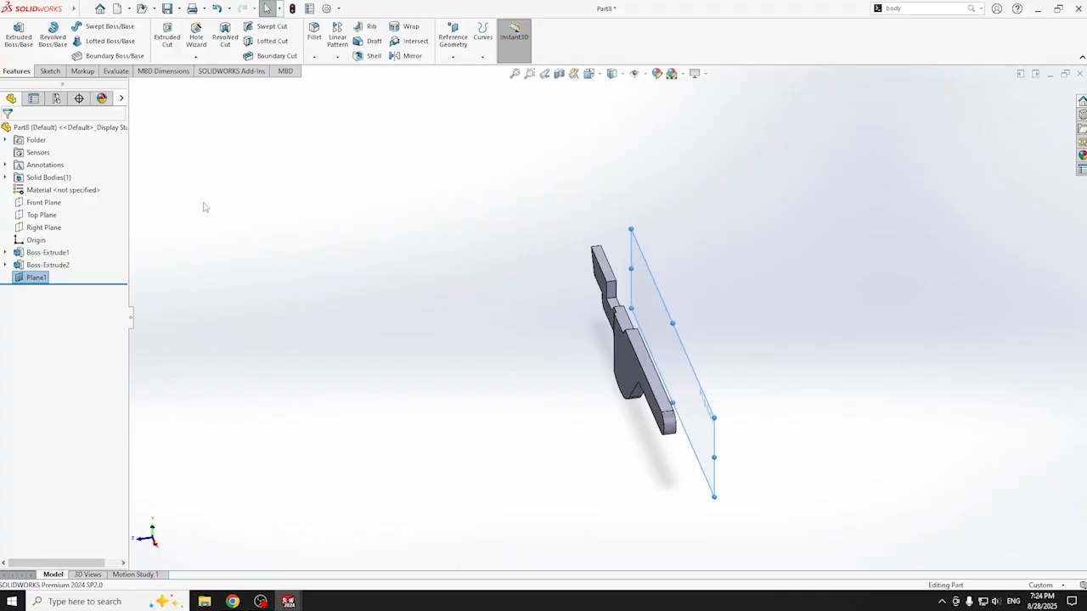
left_click(412, 55)
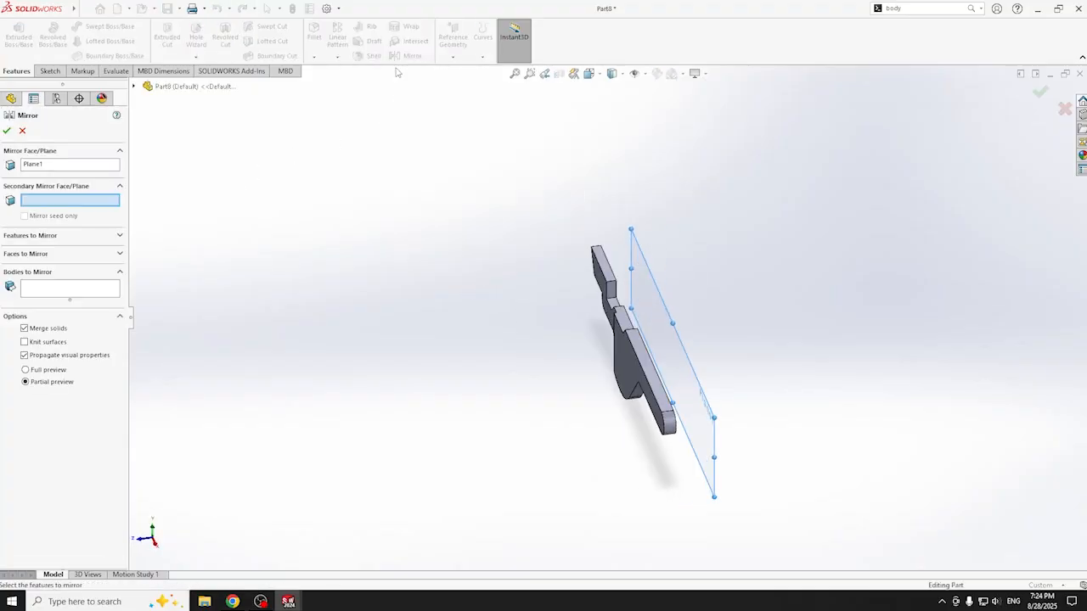
left_click(46, 293)
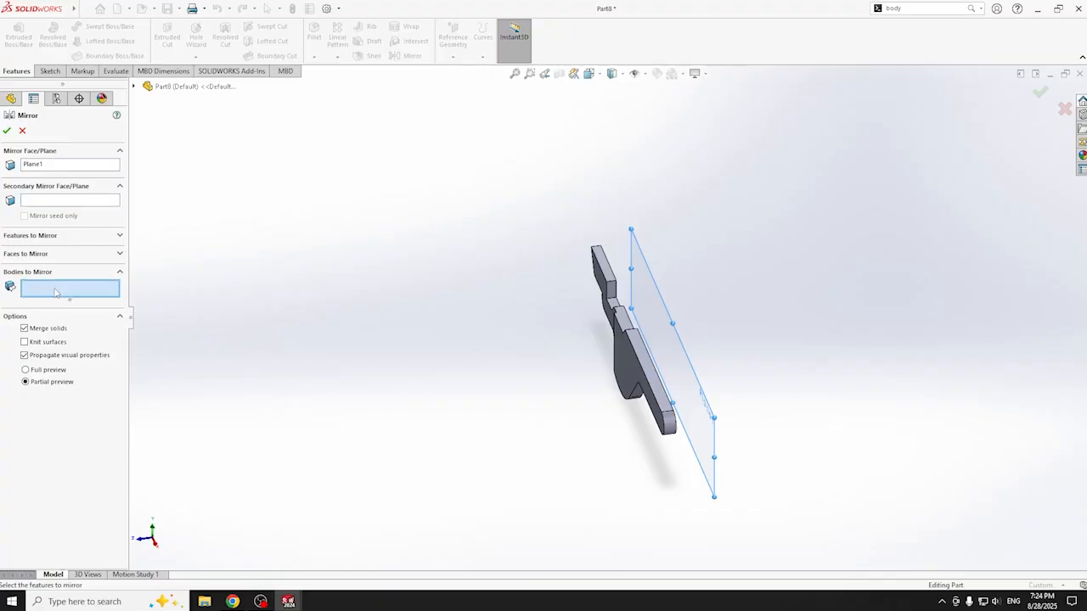
left_click(627, 355)
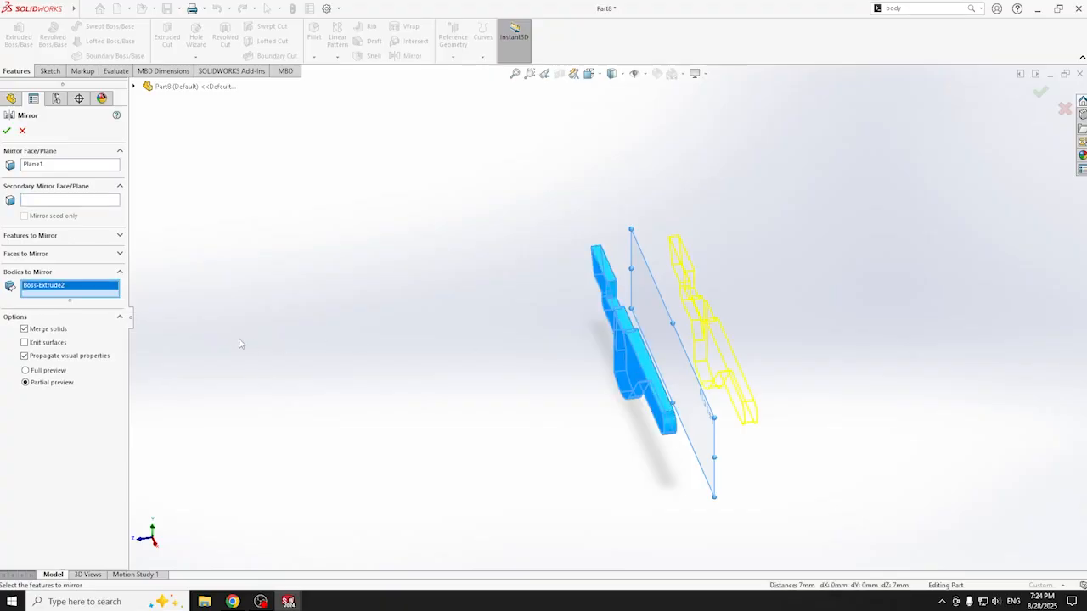
left_click(30, 332)
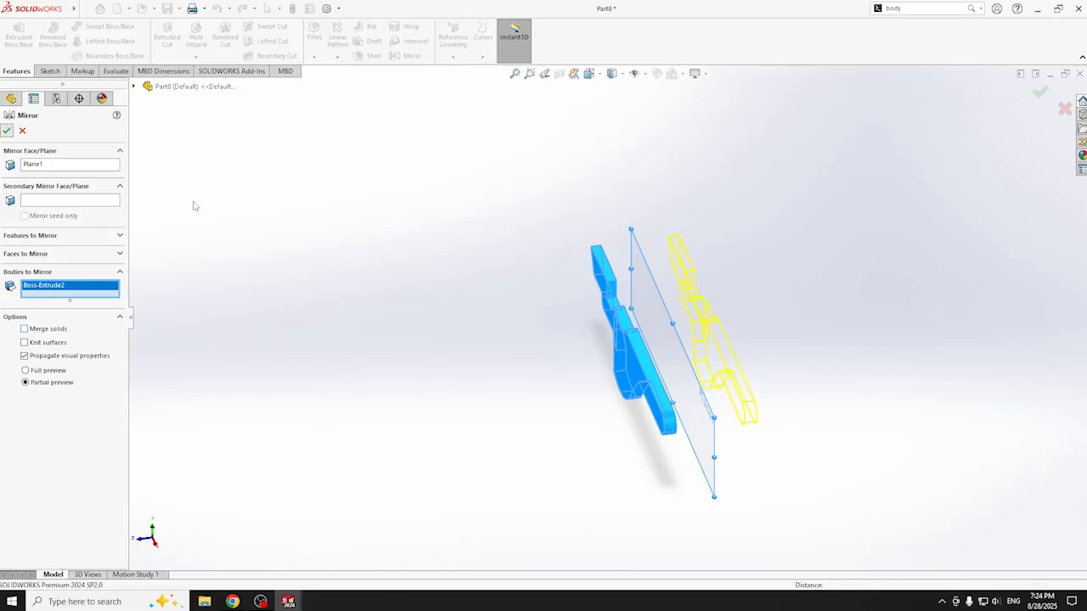
key("Return")
middle_click_drag(595, 397, 782, 385)
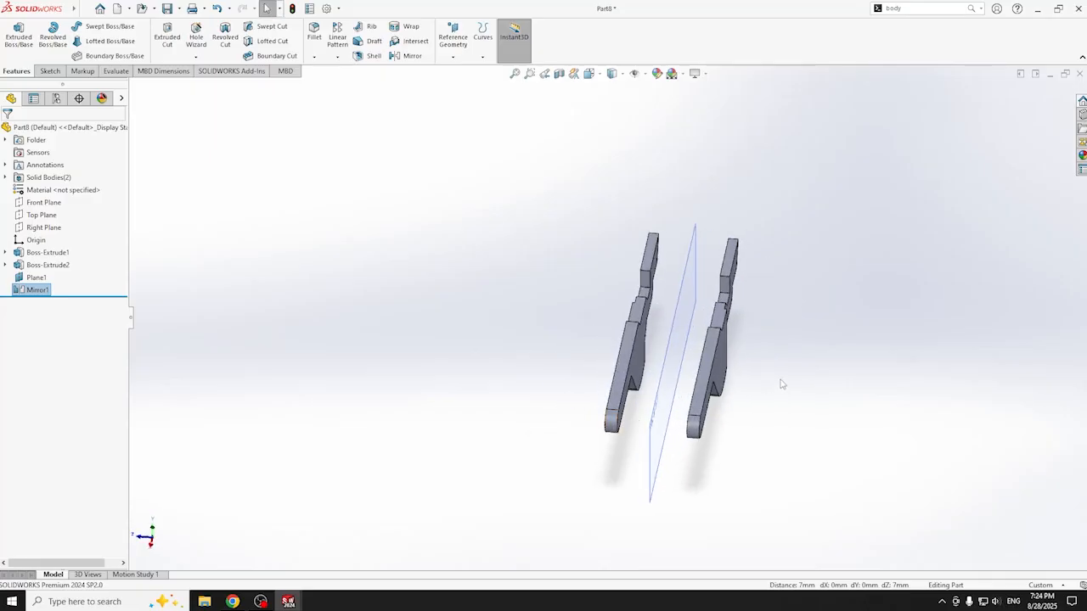
- Hide the mirror plane Plane1
scroll(782, 384, "down", 2)
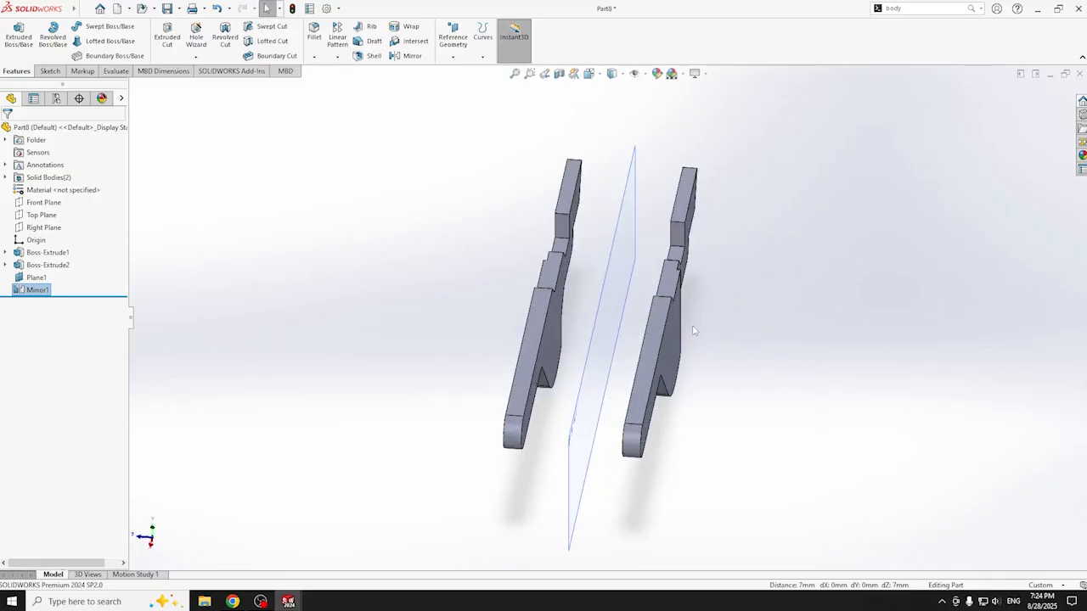
middle_click_drag(708, 357, 733, 356)
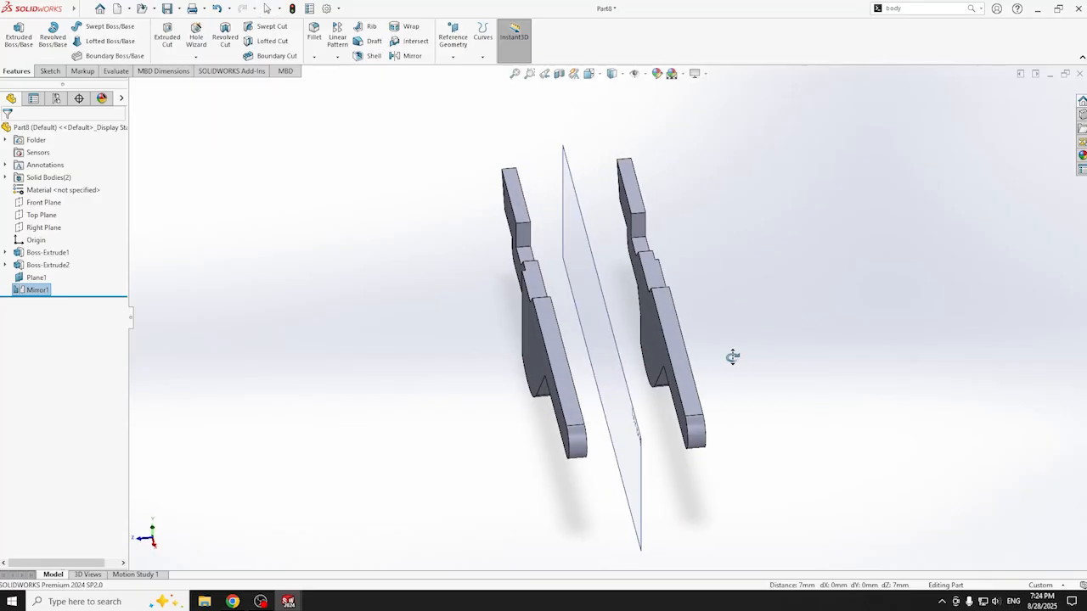
left_click(36, 278)
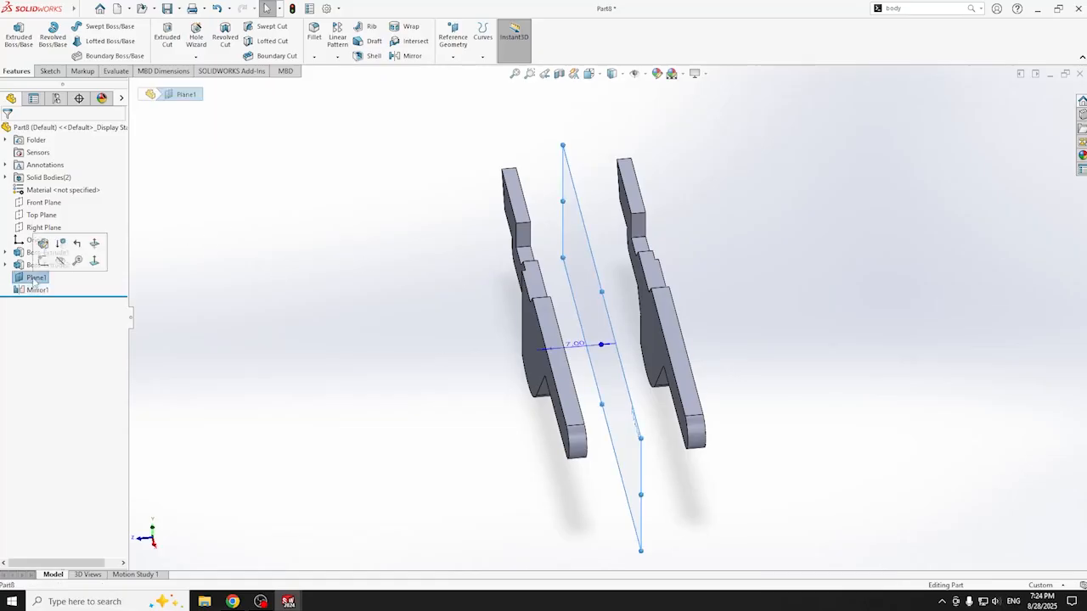
left_click(59, 259)
- Select the lower arm's flat face and view it Normal To, zoomed in
middle_click_drag(438, 317, 551, 373)
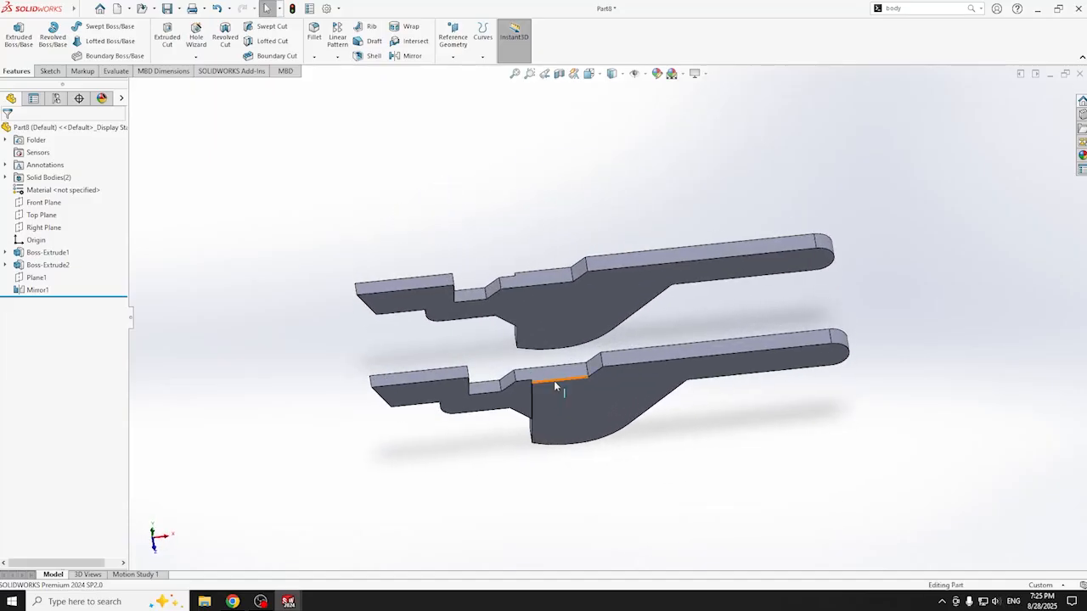
left_click(551, 380)
key("ctrl+8")
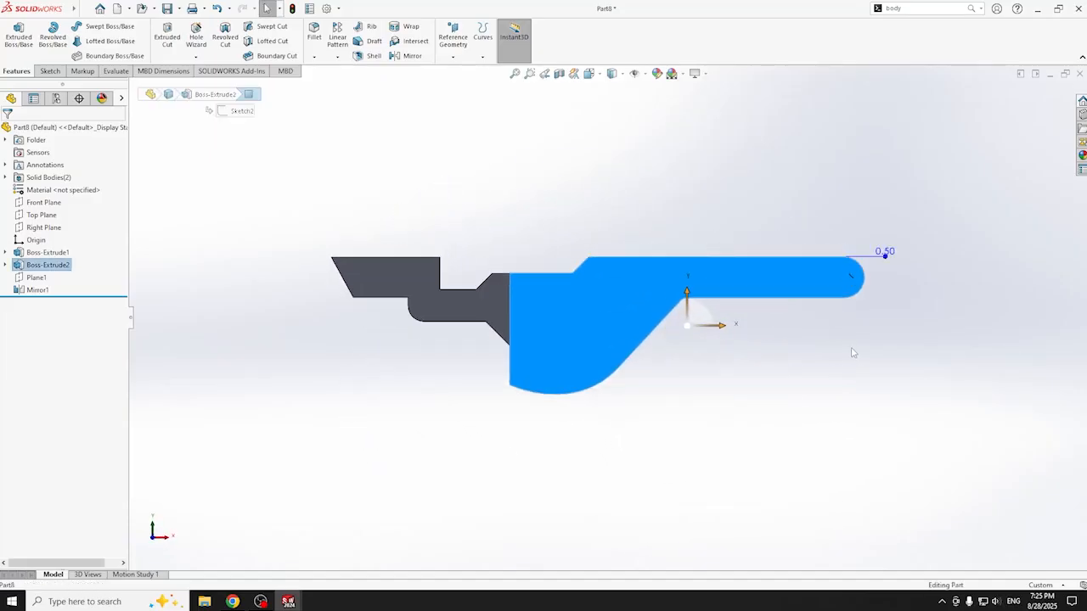
scroll(905, 308, "down", 4)
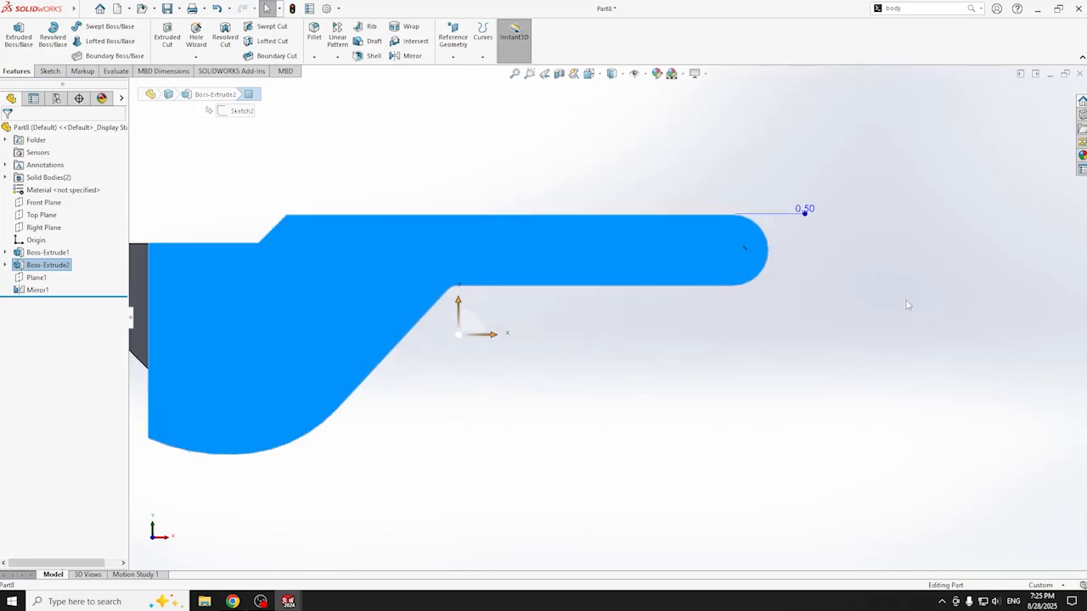
- Sketch a circle on the arm face centred on its rounded end
left_click(50, 71)
left_click(13, 37)
left_click(96, 26)
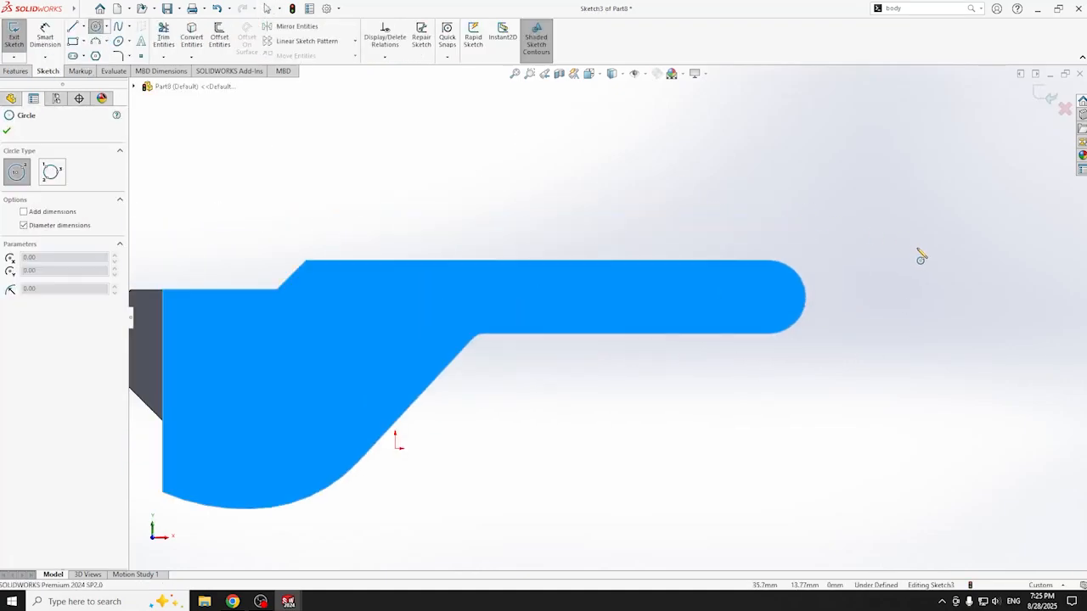
scroll(921, 256, "down", 1)
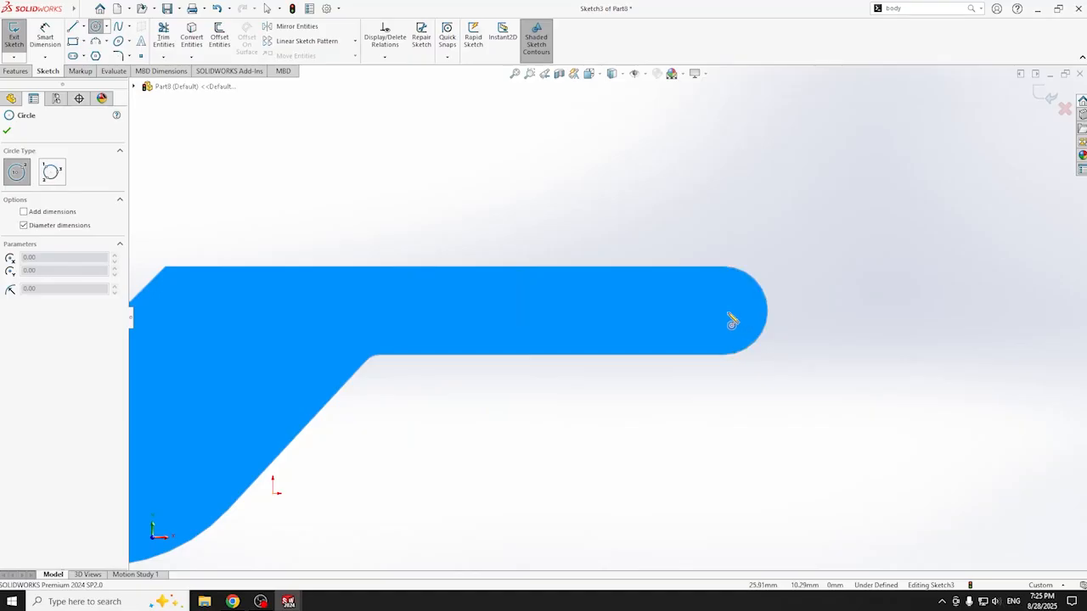
left_click(723, 311)
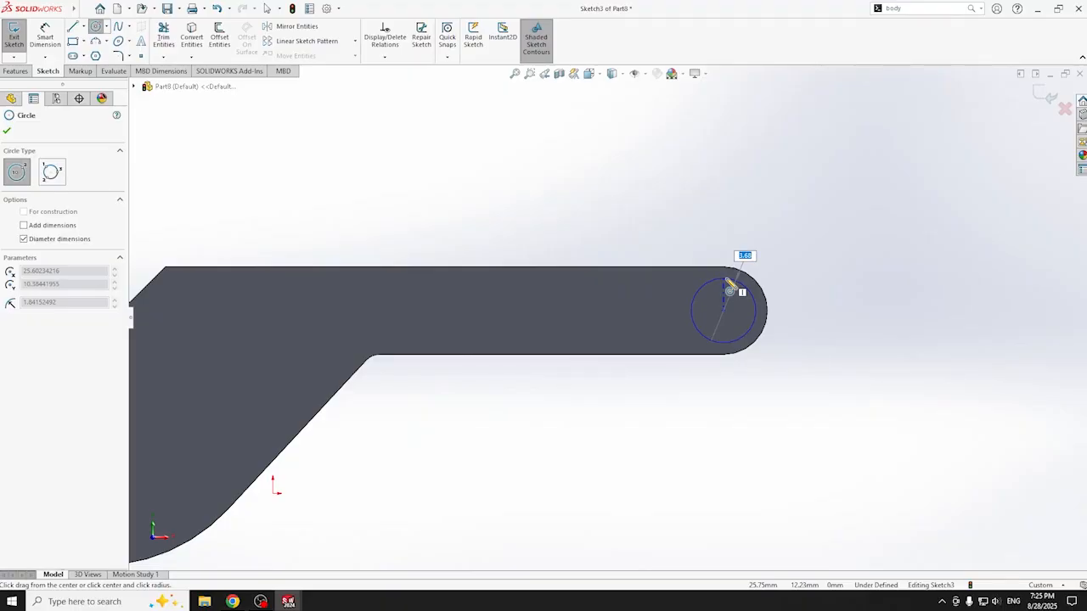
left_click(727, 285)
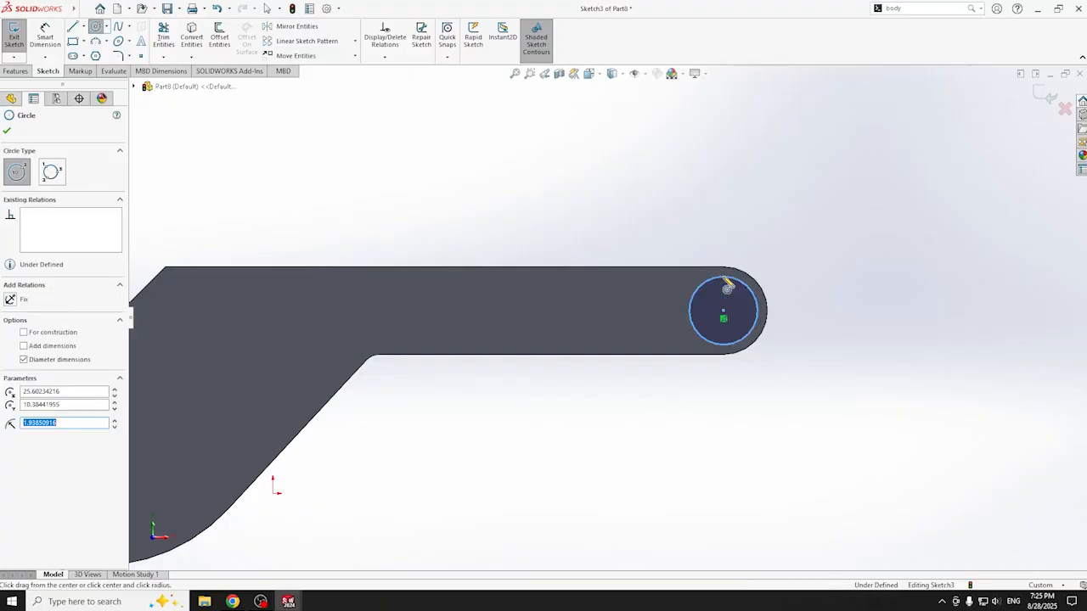
type("3.90")
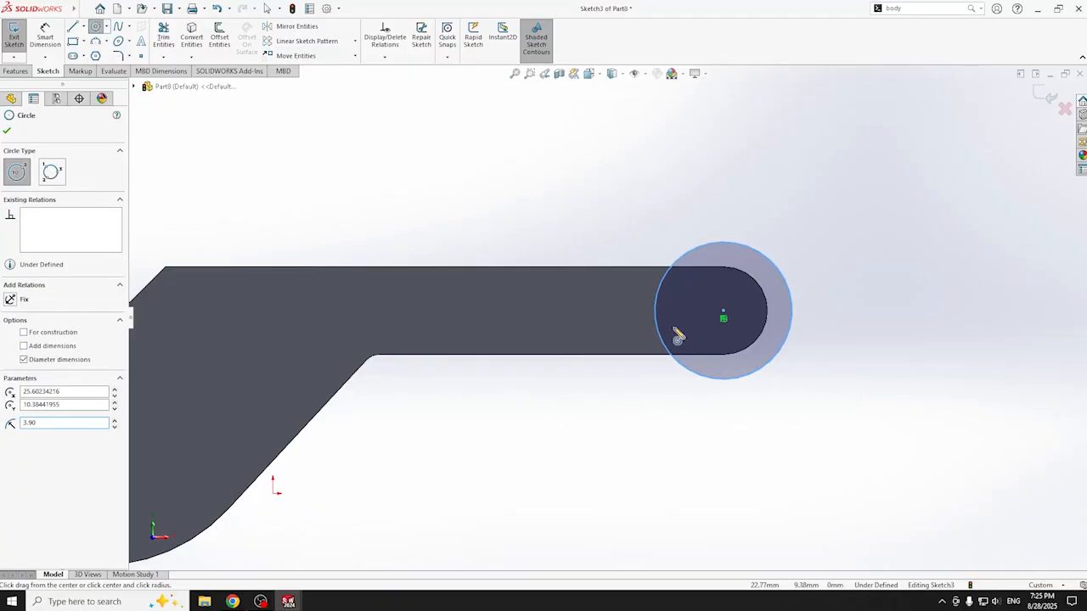
key("Escape")
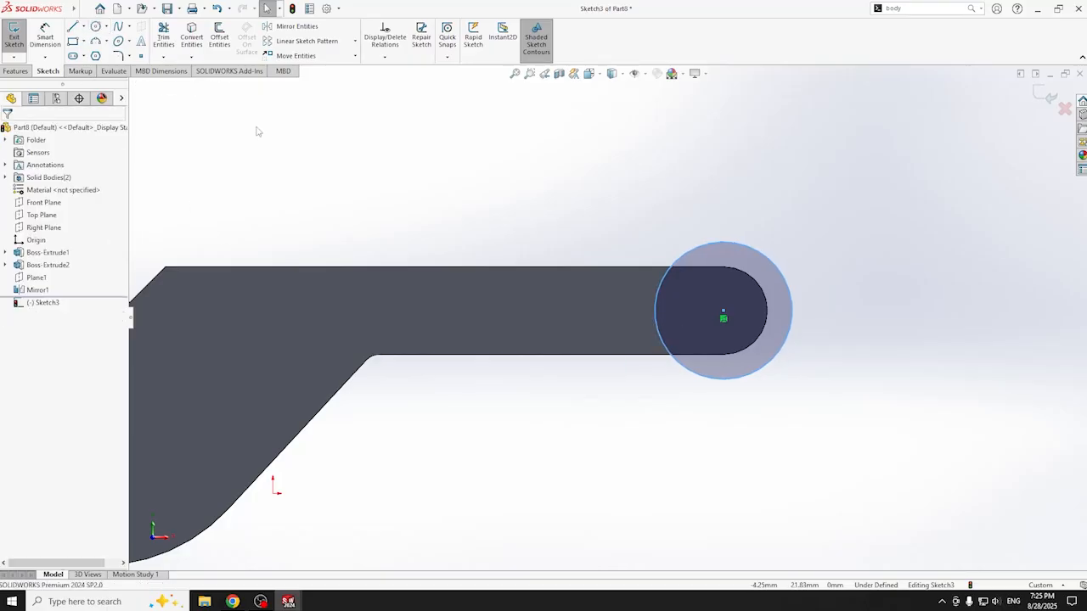
- Dimension the circle to a 3.9 mm diameter and begin an Extruded Boss/Base
left_click(45, 38)
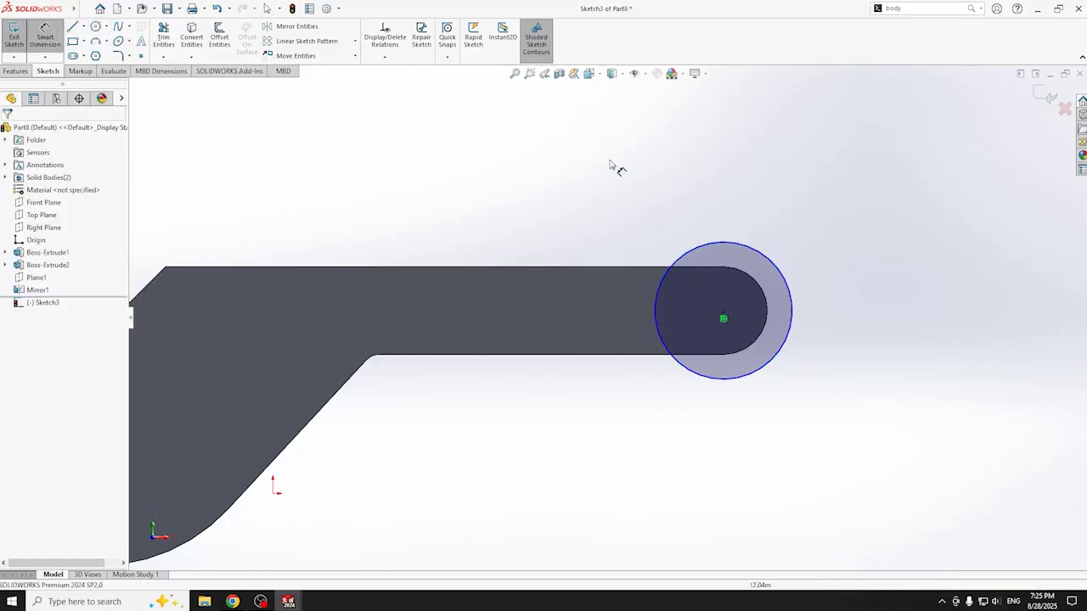
left_click(776, 271)
left_click(892, 300)
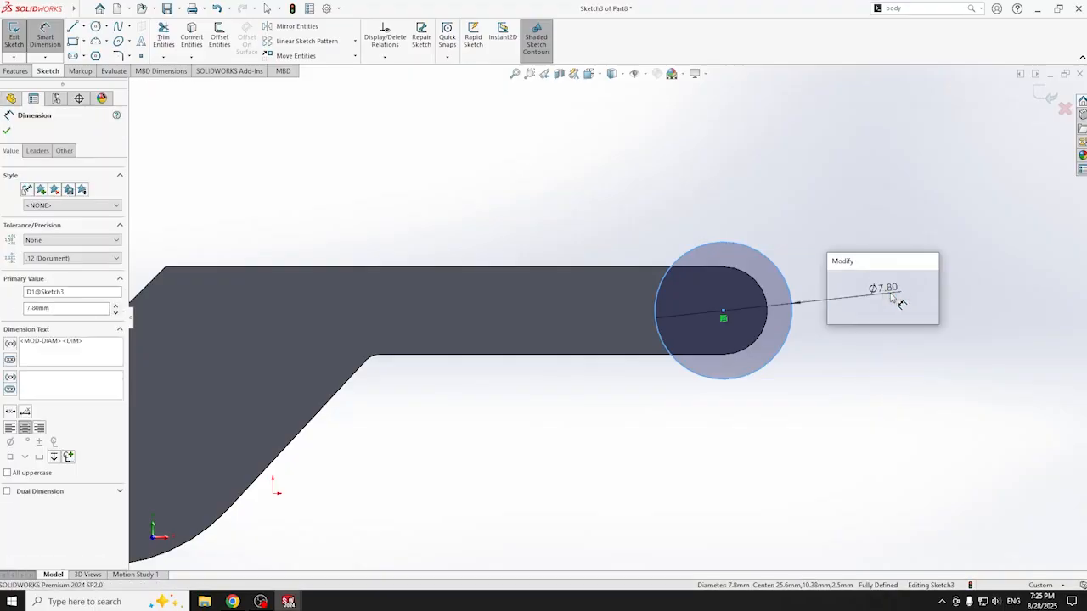
type("3.9")
key("Return")
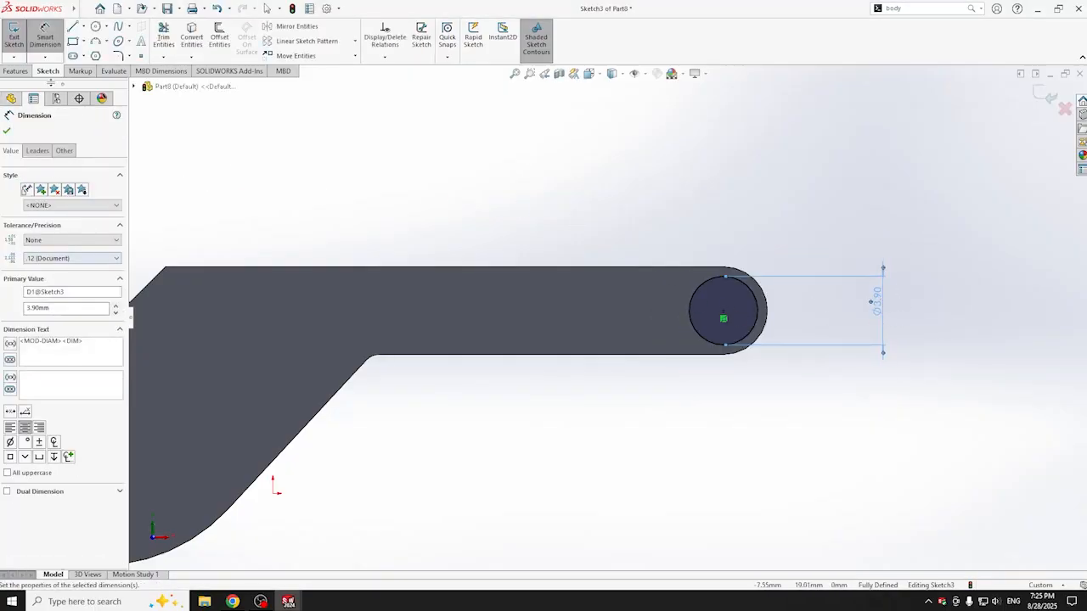
left_click(16, 71)
left_click(14, 37)
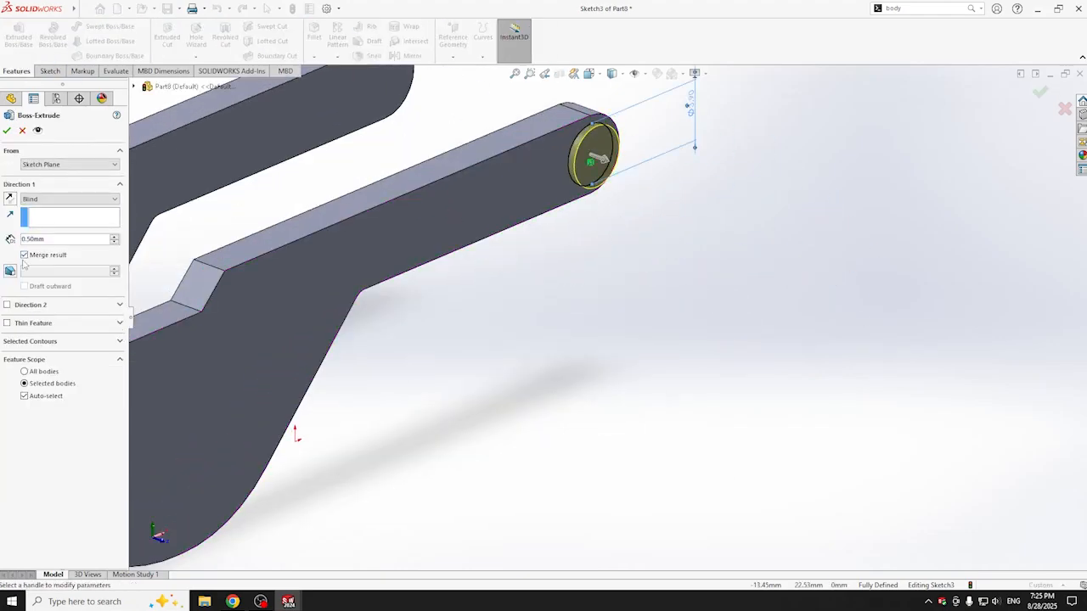
- Reverse the extrusion direction, set it to Through All and accept the pin
left_click(10, 198)
middle_click_drag(552, 292, 595, 288)
left_click(76, 200)
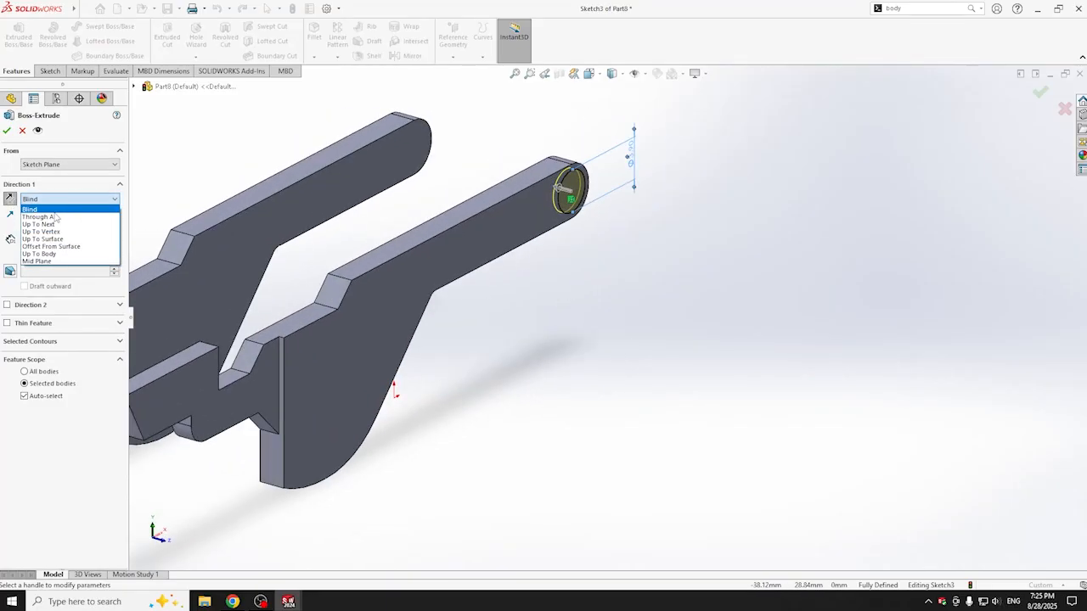
left_click(56, 214)
left_click(6, 130)
middle_click_drag(691, 252, 517, 224)
middle_click_drag(363, 371, 687, 438)
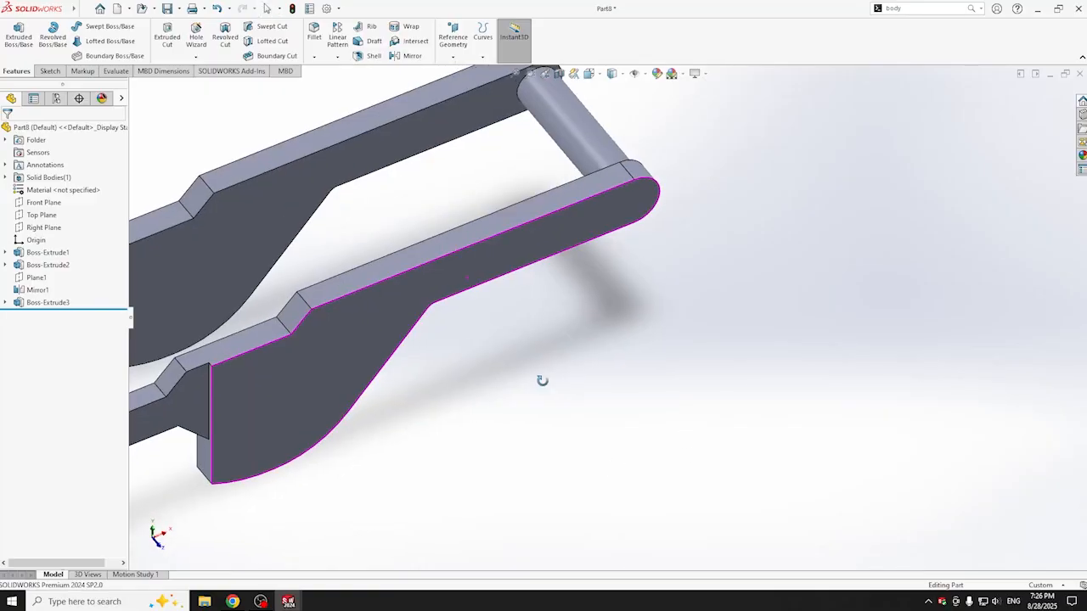
middle_click_drag(485, 363, 480, 284)
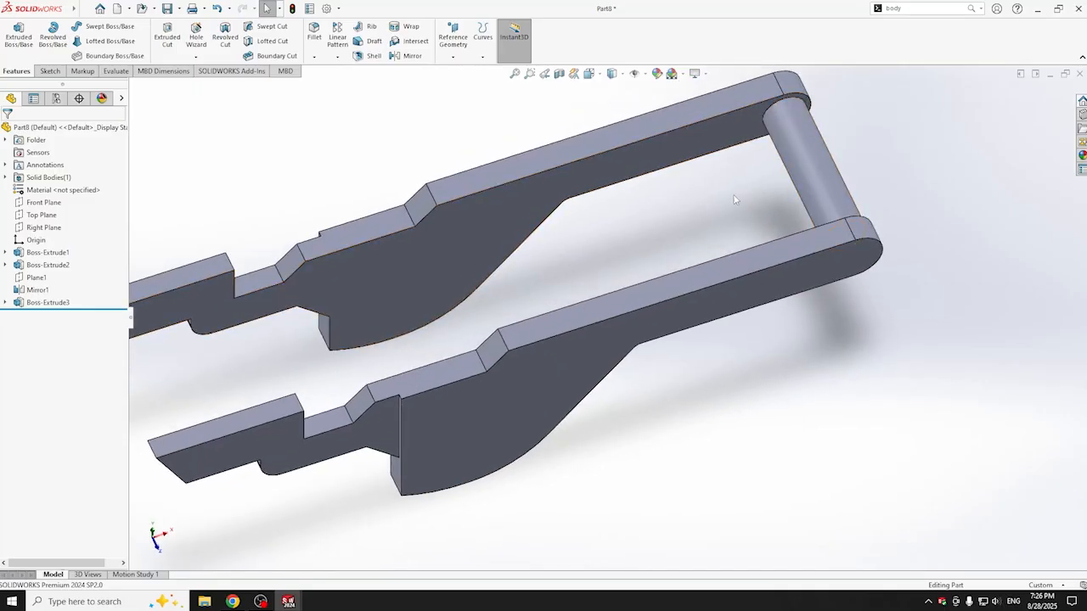
left_click(356, 339)
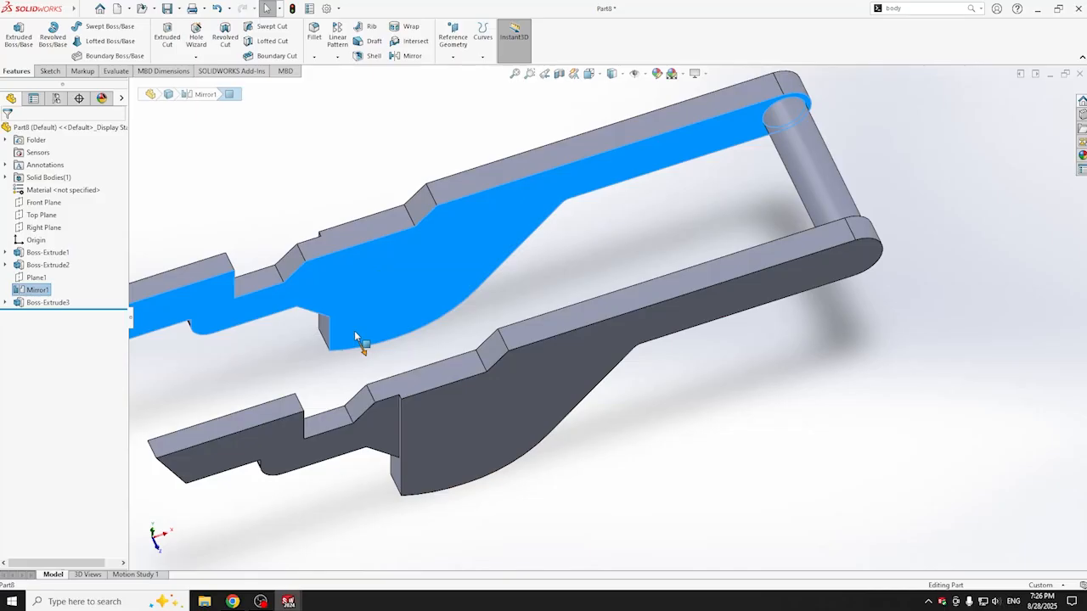
middle_click_drag(635, 186, 611, 123)
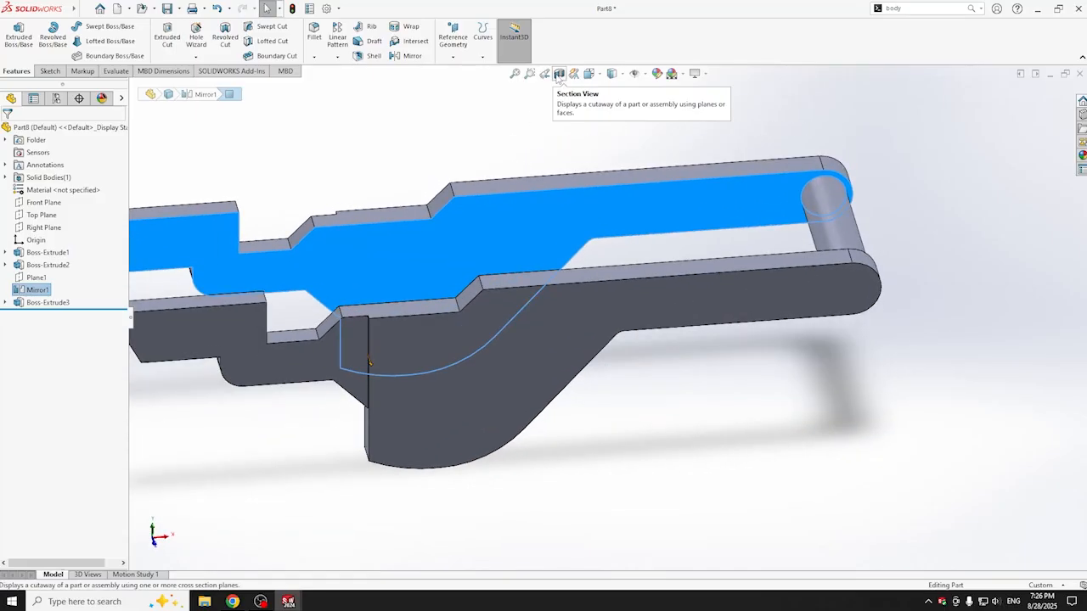
left_click(559, 75)
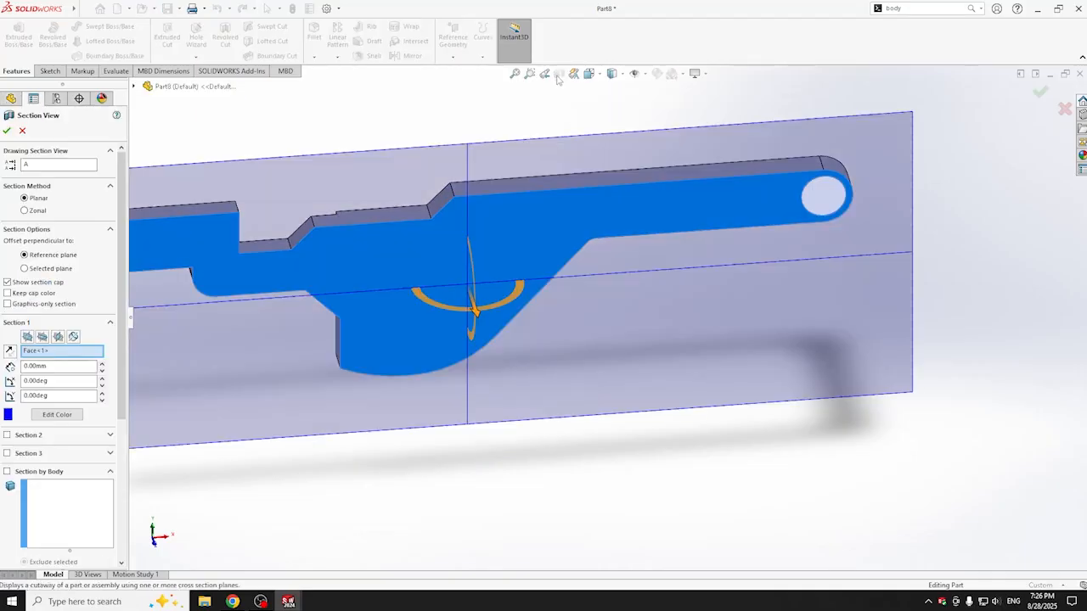
middle_click_drag(540, 154, 586, 212)
left_click_drag(463, 324, 510, 323)
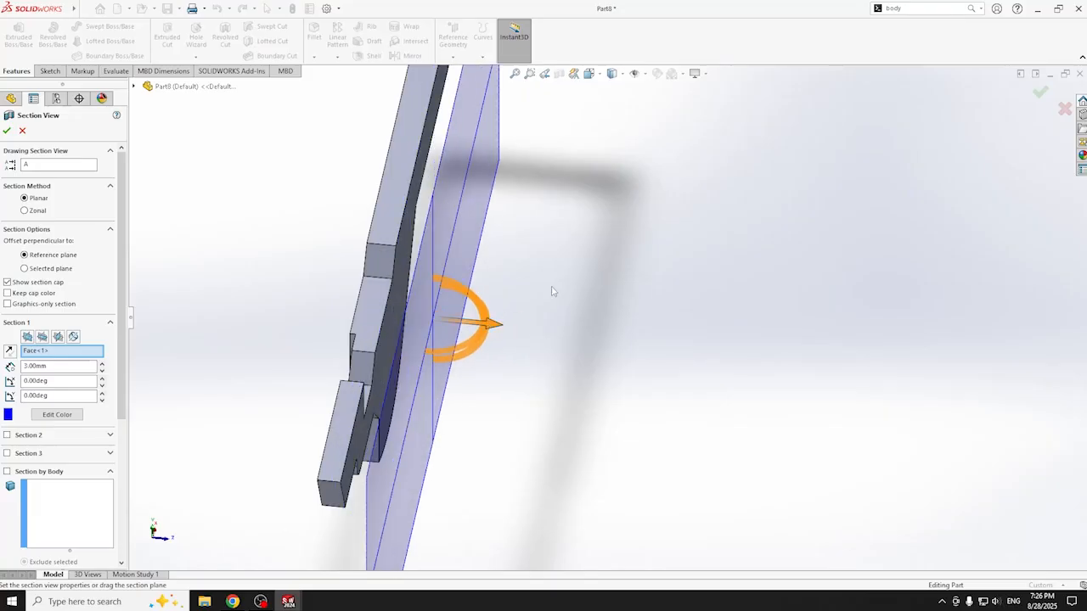
left_click(6, 131)
- Open a sketch on the arm's flat face viewed Normal To, zoomed near its curved lower edge
middle_click_drag(357, 331, 443, 333)
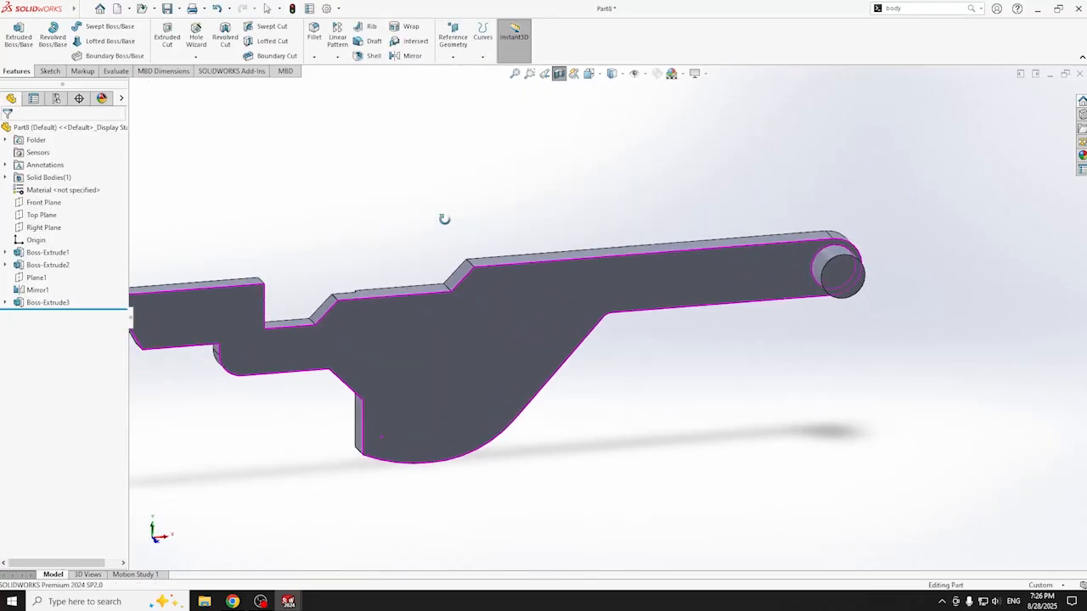
left_click(444, 334)
key("ctrl+8")
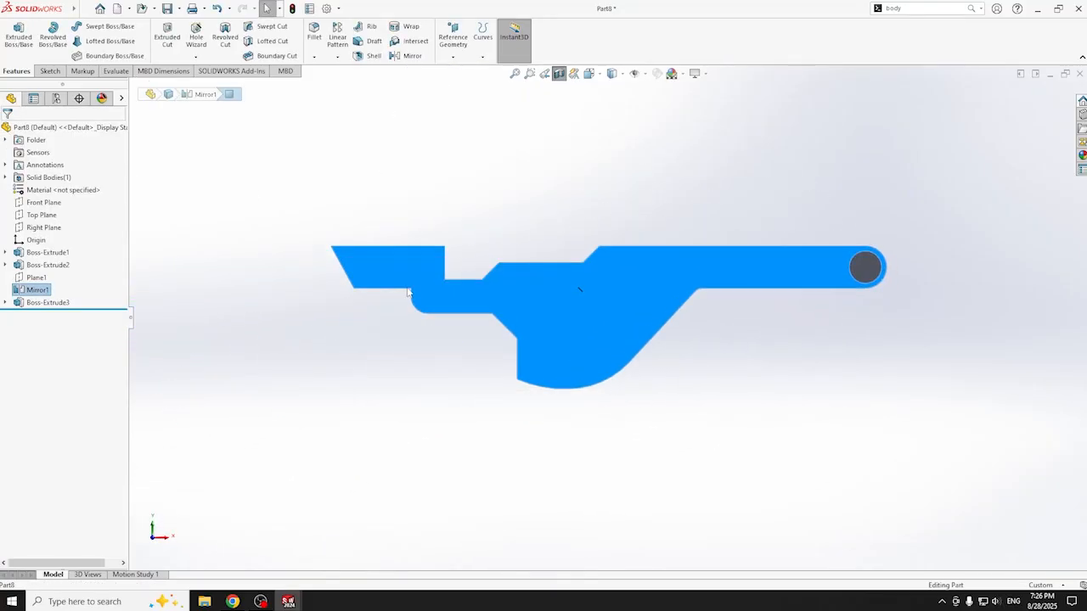
left_click(48, 70)
left_click(14, 36)
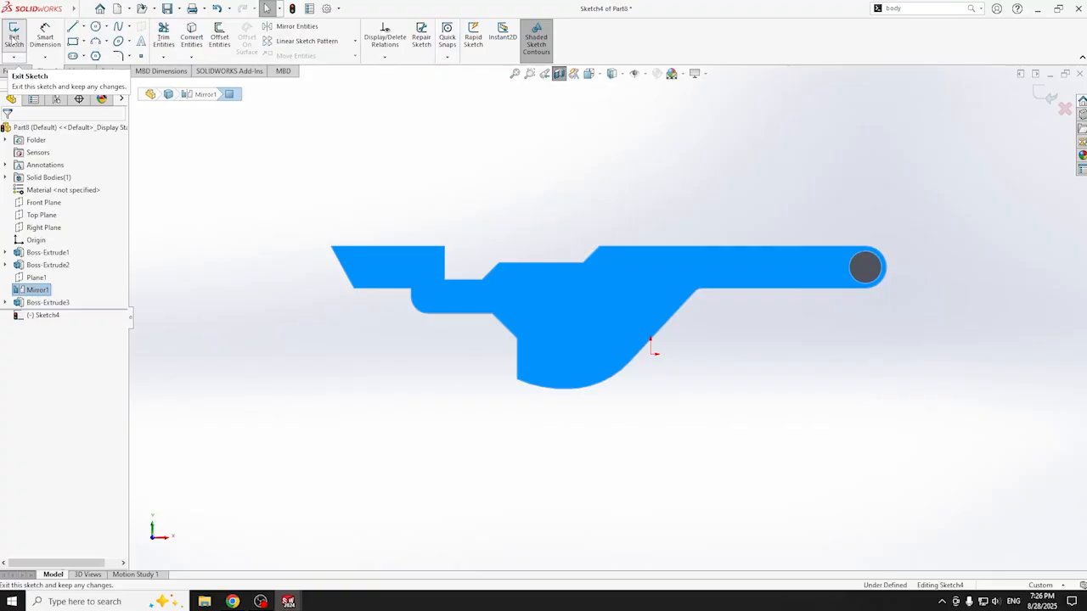
scroll(608, 422, "down", 6)
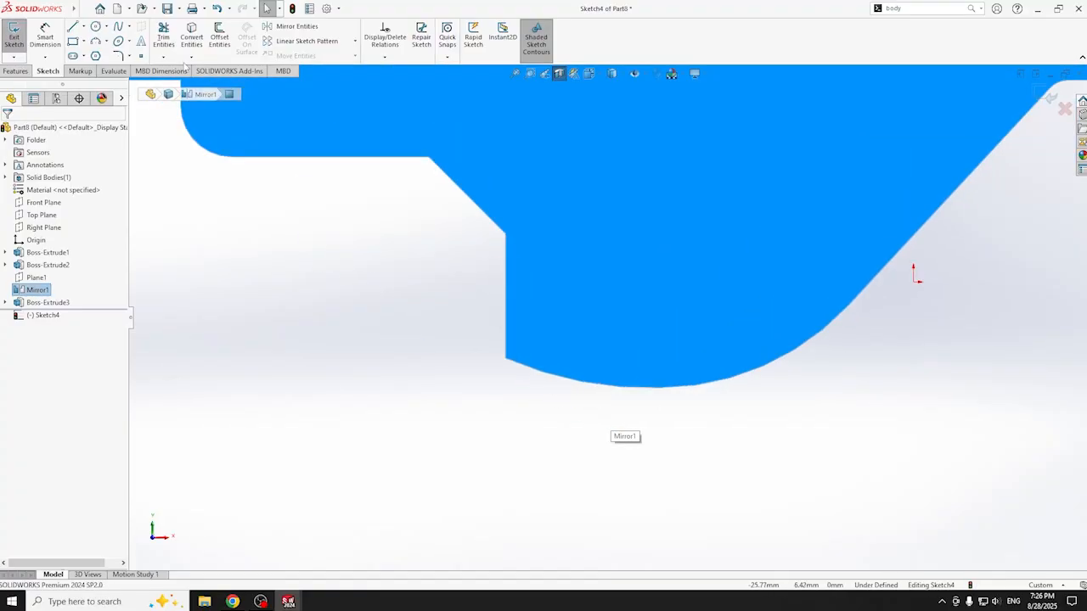
left_click(73, 26)
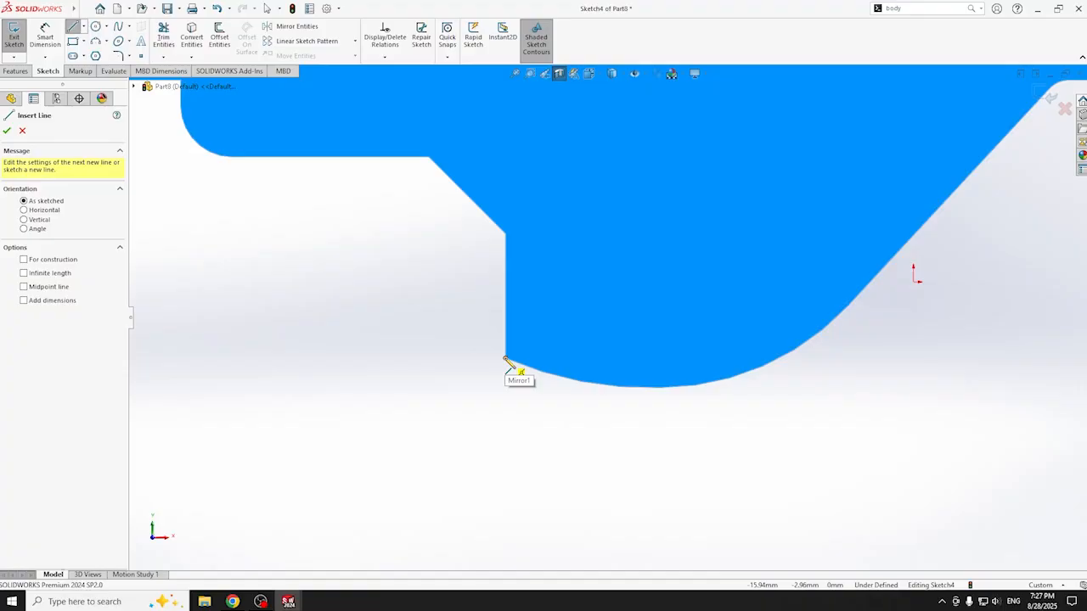
key("a")
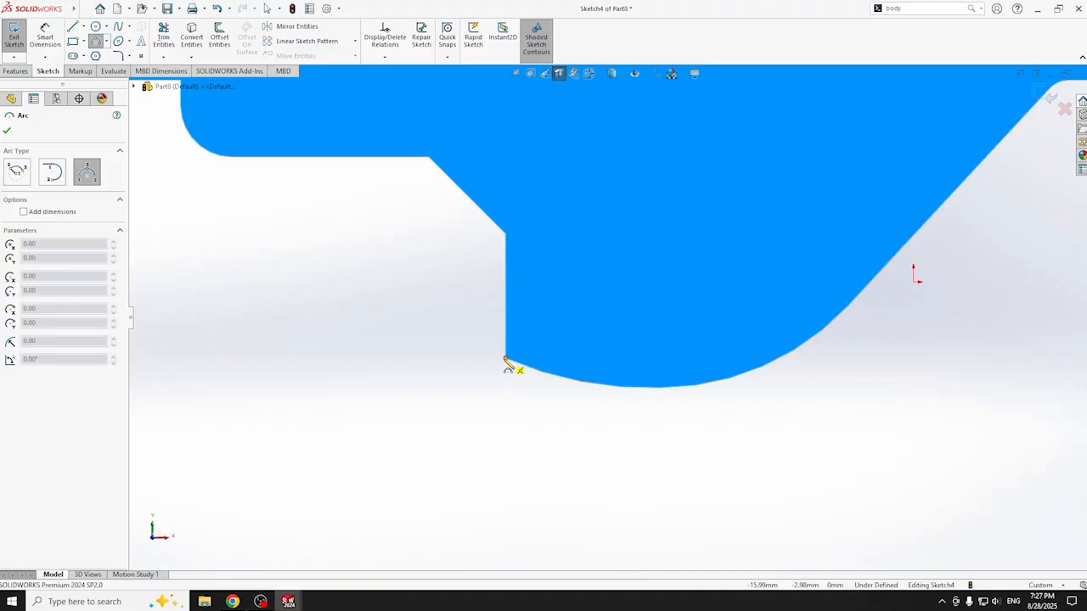
- Draw a vertical centreline crossing the lower curved lobe
left_click(84, 27)
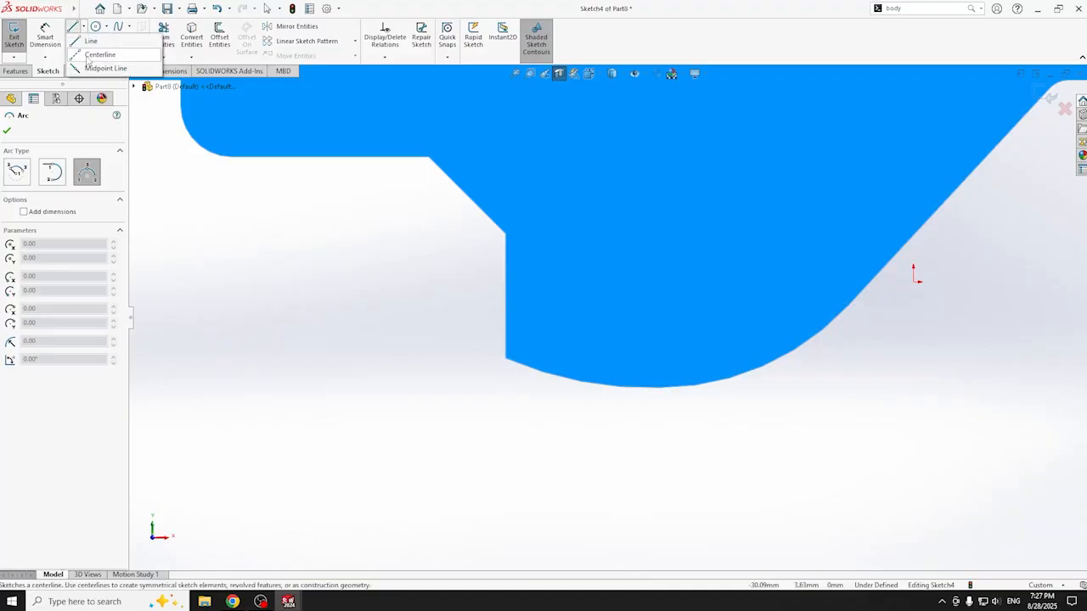
left_click(92, 47)
left_click(750, 424)
left_click(749, 230)
key("Escape")
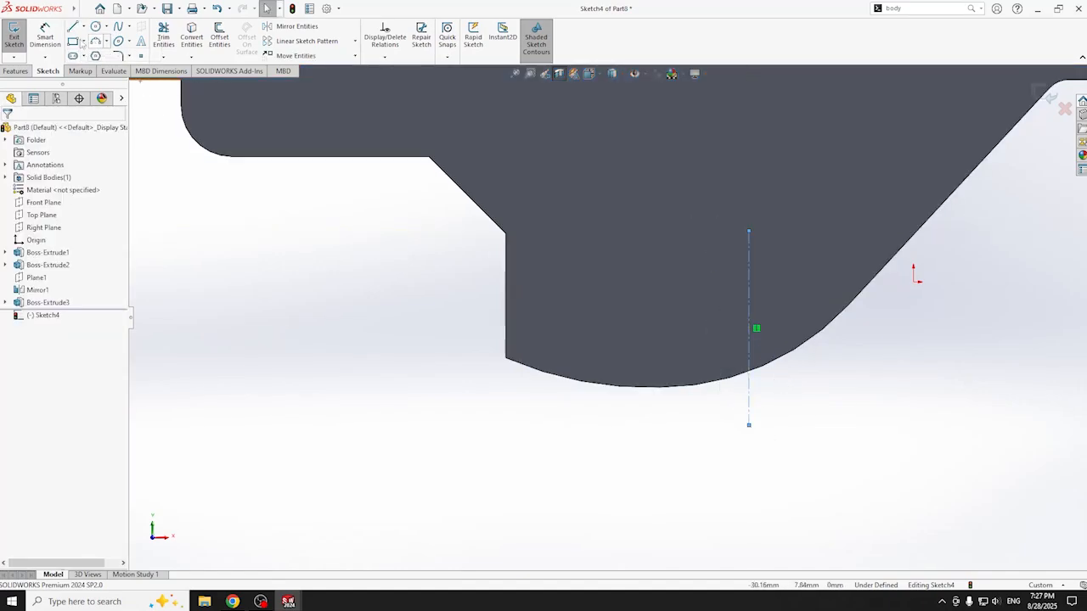
- Dimension the centreline 11 mm from the part's left edge
left_click(45, 38)
left_click(749, 303)
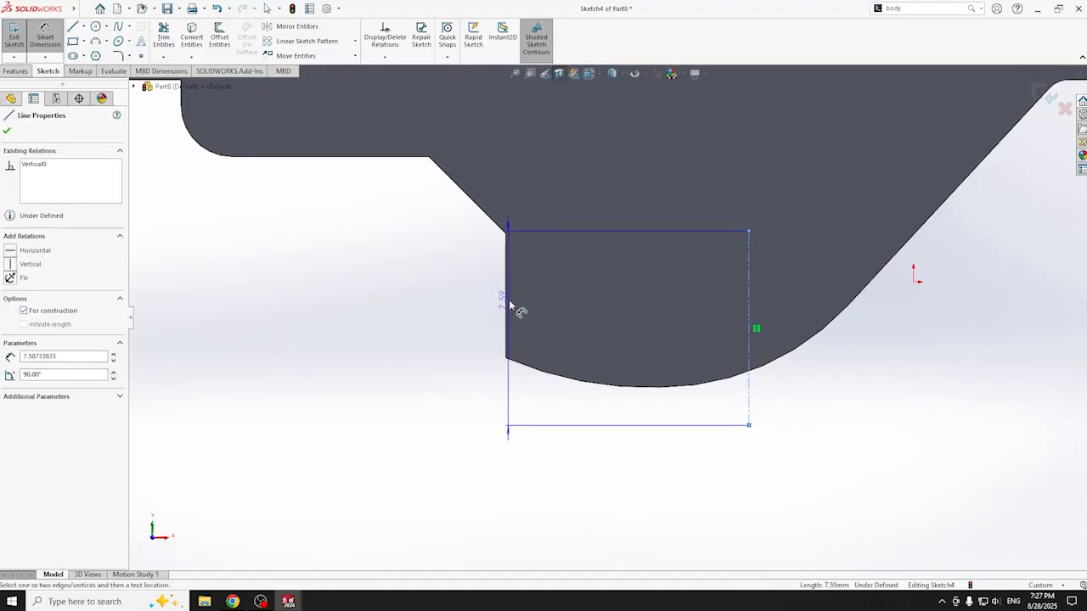
left_click(508, 304)
left_click(625, 521)
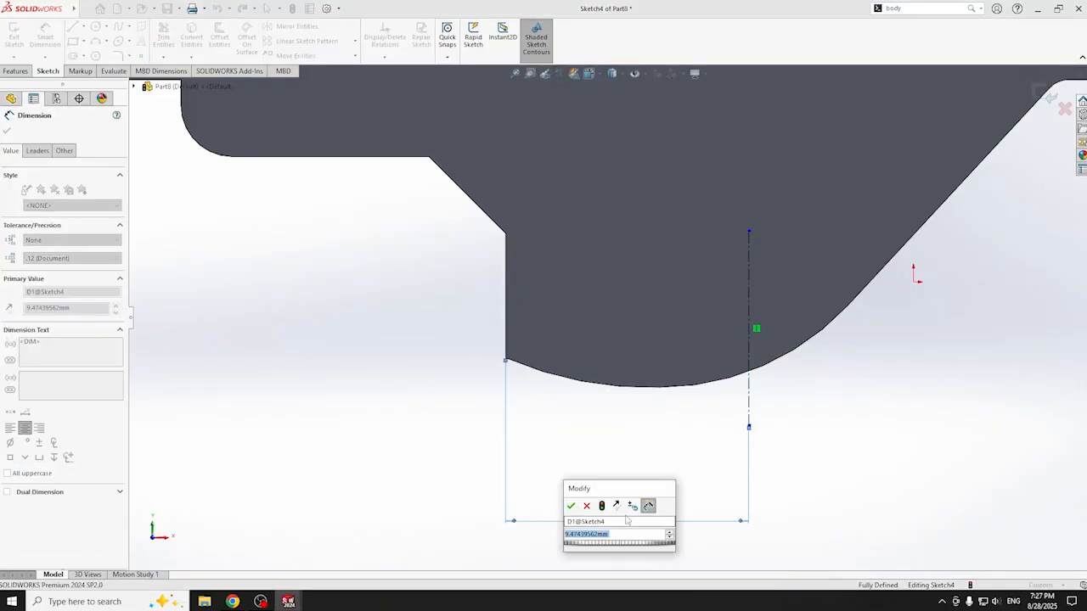
type("11")
key("Return")
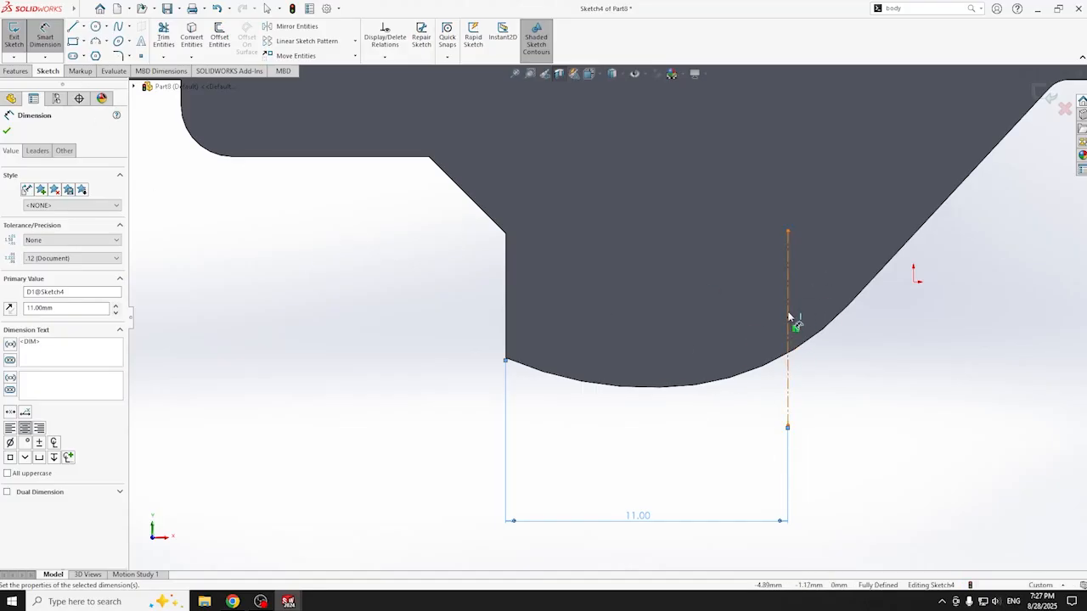
left_click(97, 40)
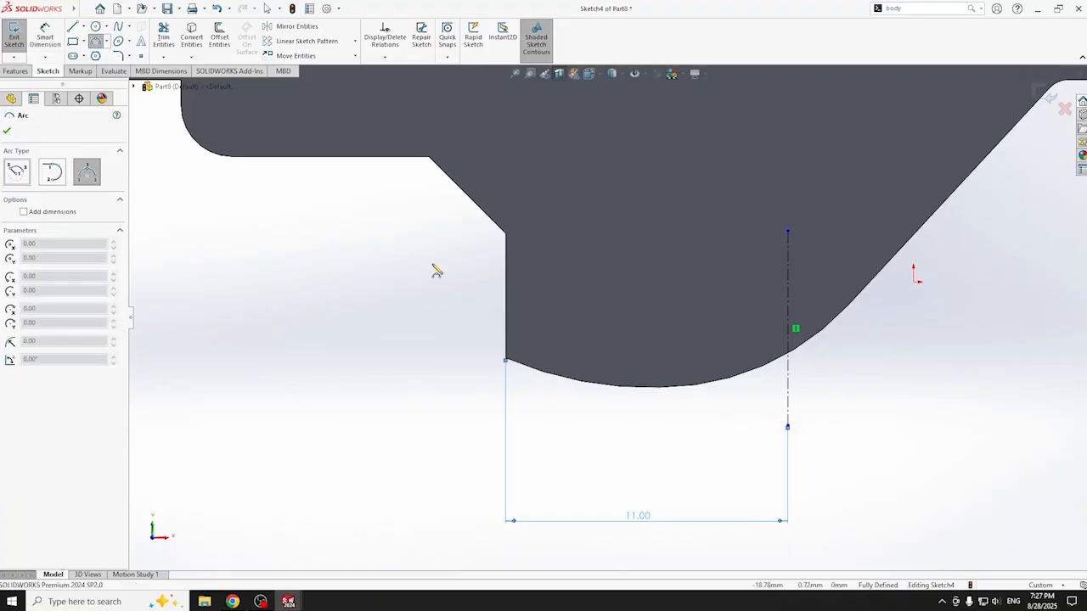
- Trace the curved bottom edge with a three-point arc and draw a vertical line up from its left end
left_click(506, 359)
left_click(788, 358)
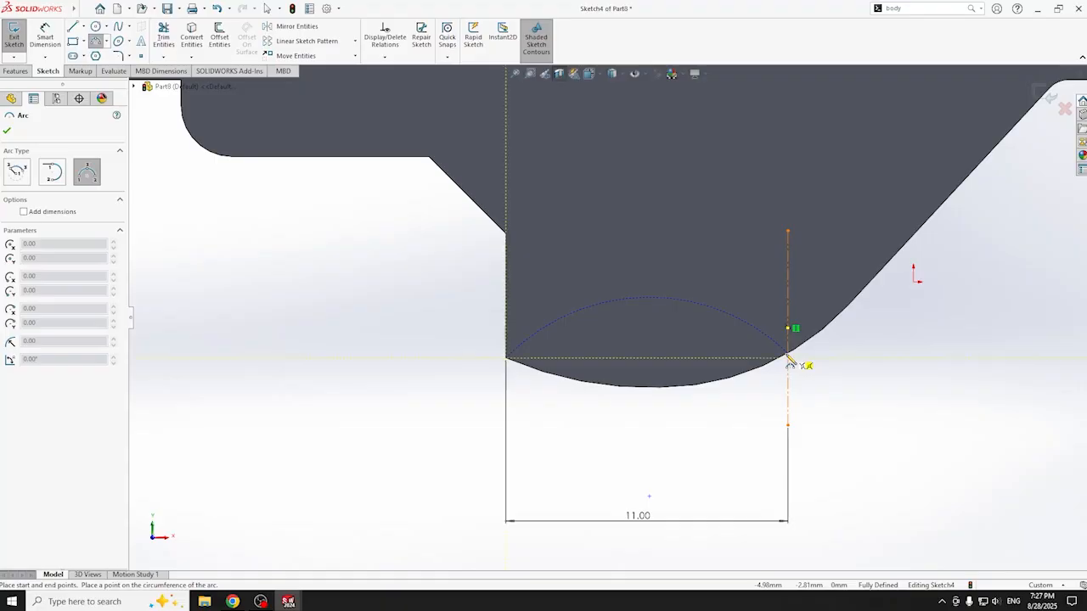
left_click(740, 377)
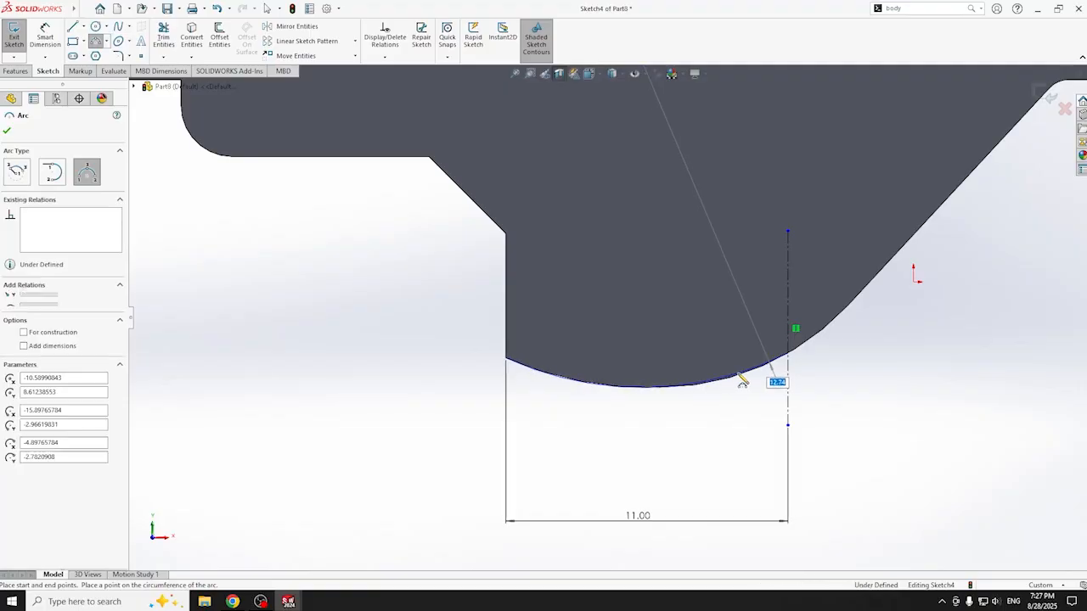
key("l")
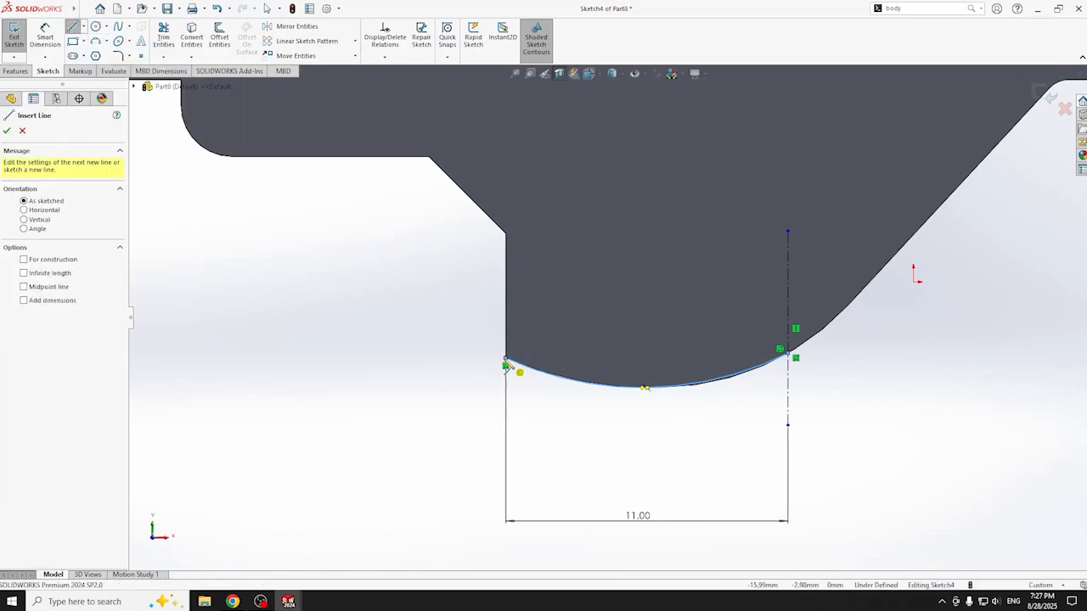
left_click(505, 365)
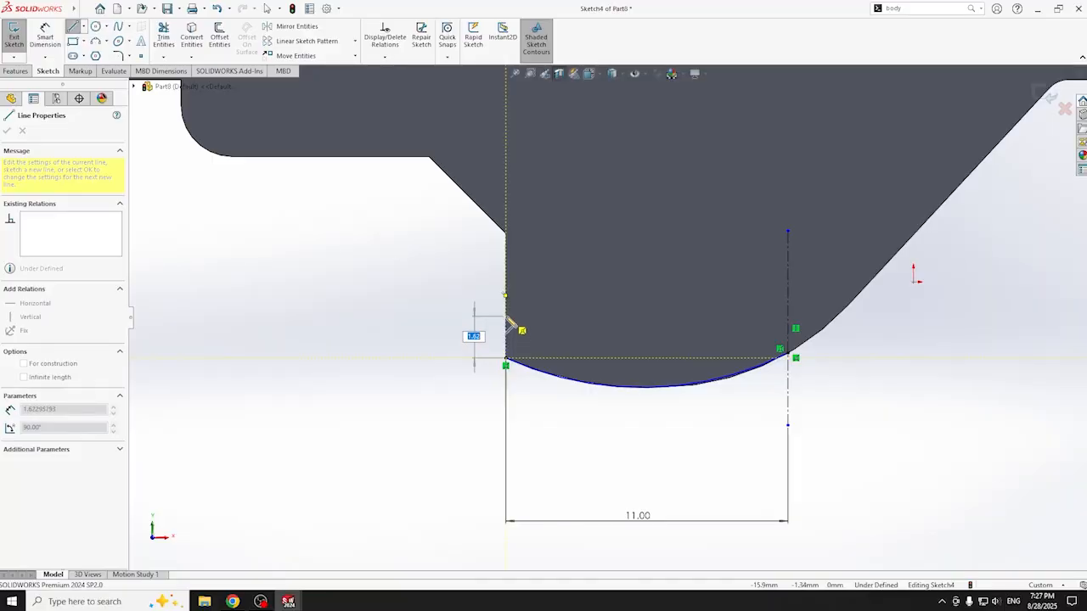
left_click(506, 316)
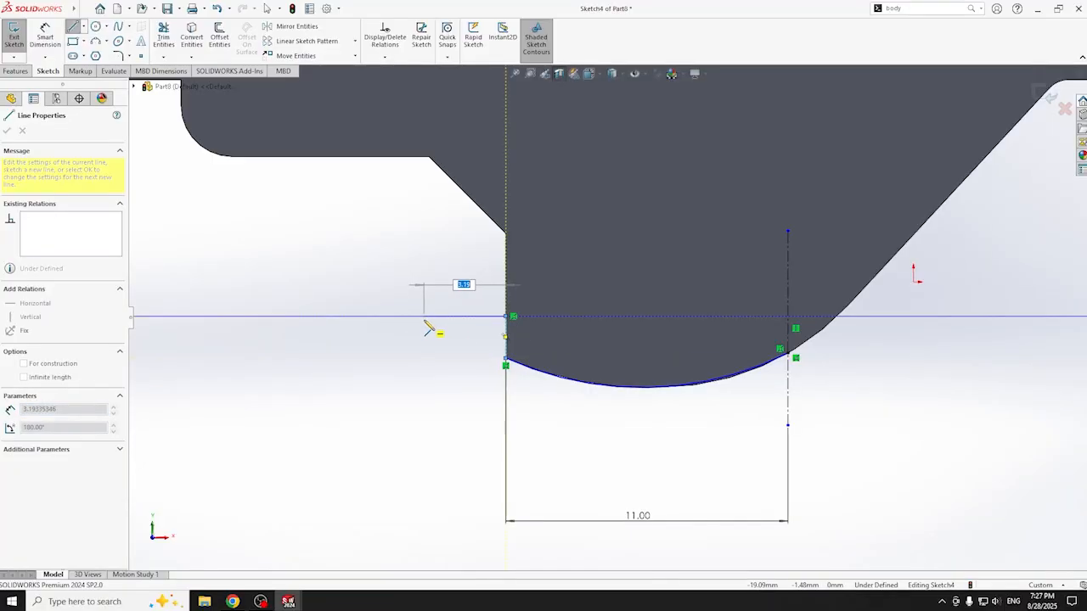
- Draw a matching vertical line up from the arc's right end
left_click(486, 341)
left_click(95, 41)
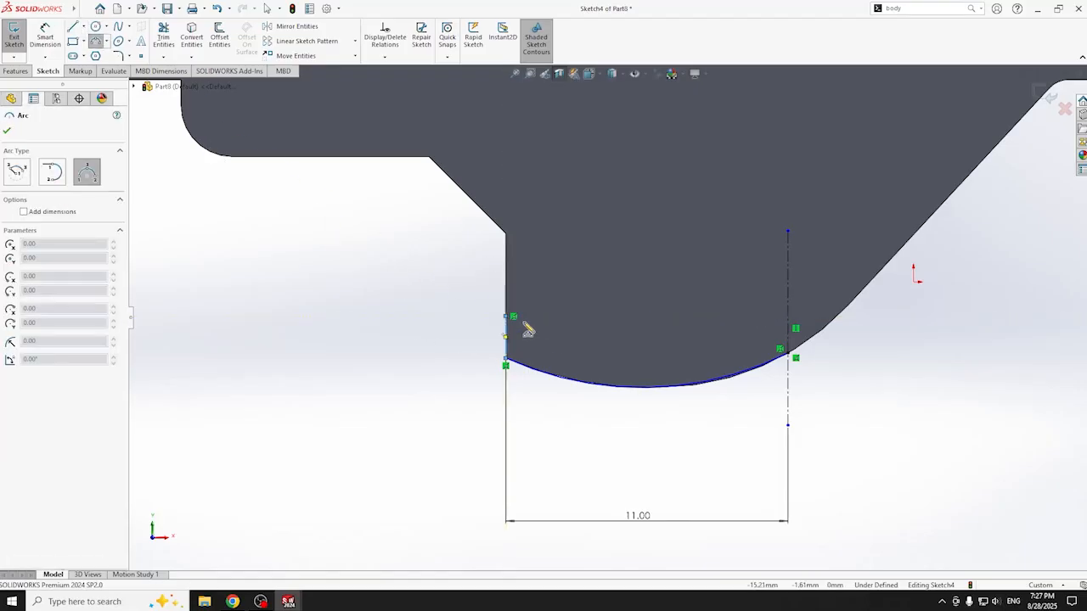
left_click(507, 316)
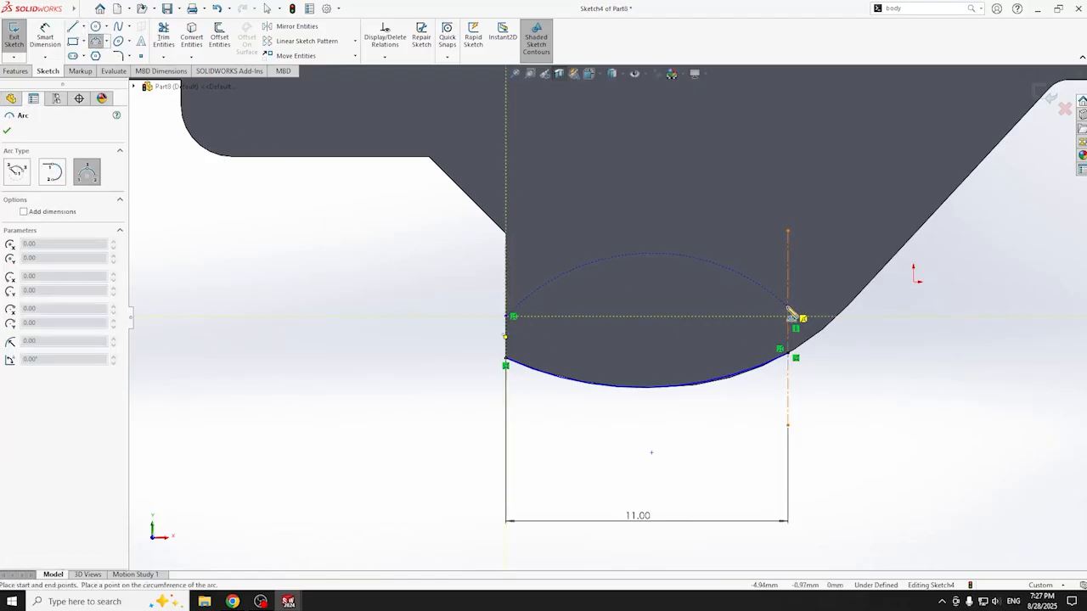
key("Escape")
left_click(73, 26)
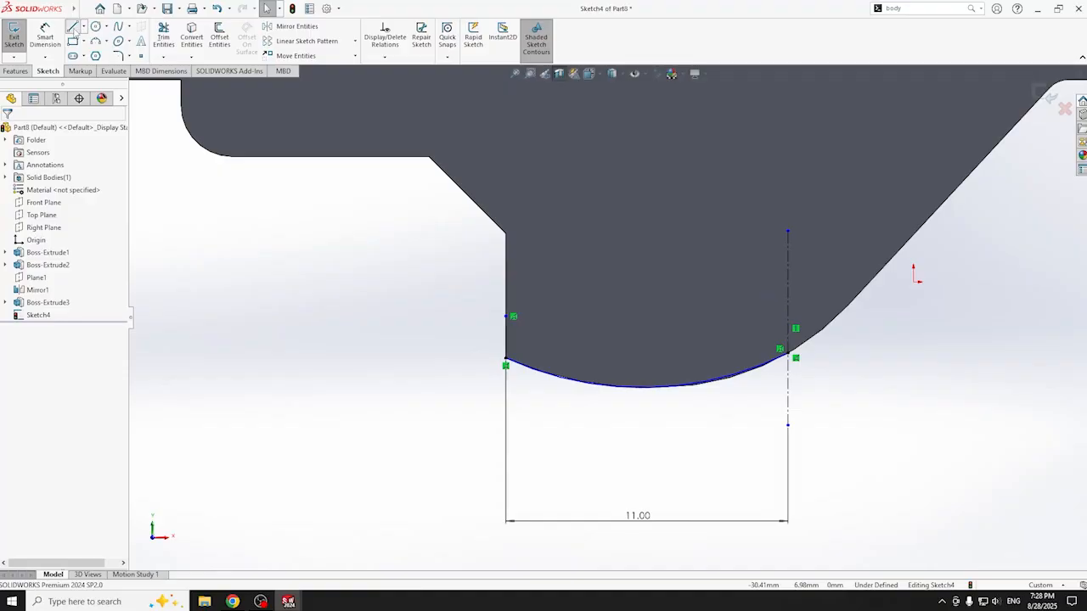
left_click(790, 353)
left_click(788, 309)
- Dimension both short vertical lines to 1.6 mm high
left_click(45, 39)
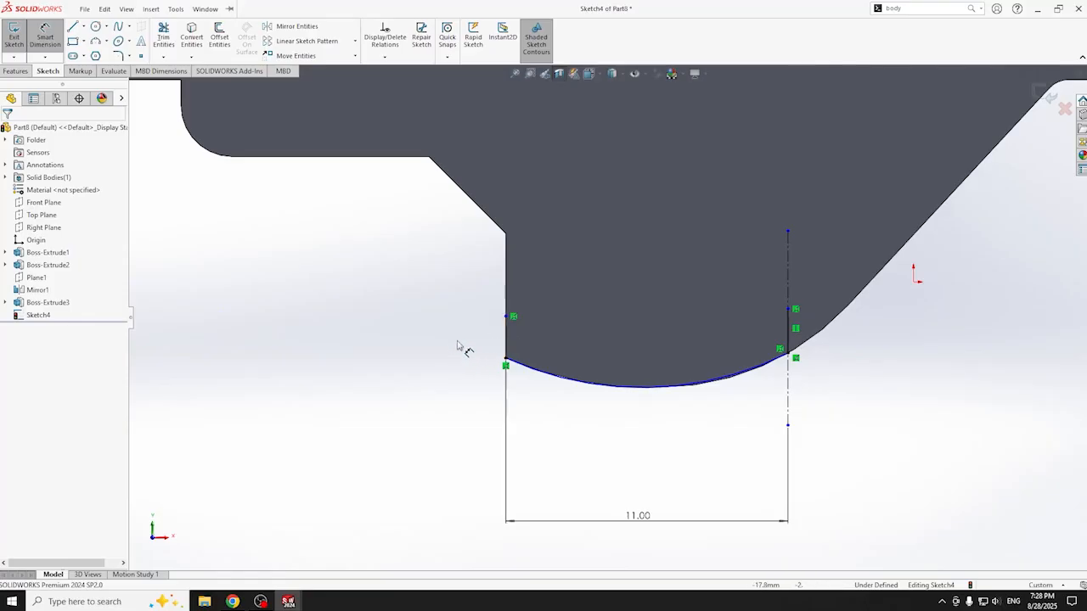
left_click(506, 340)
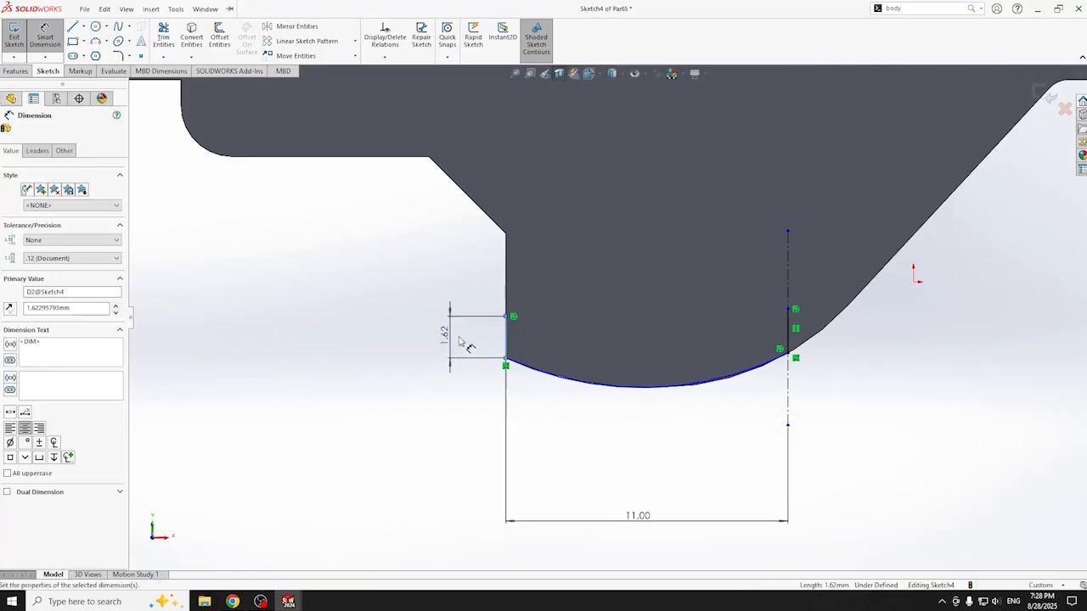
left_click(449, 361)
type("1.6")
key("Return")
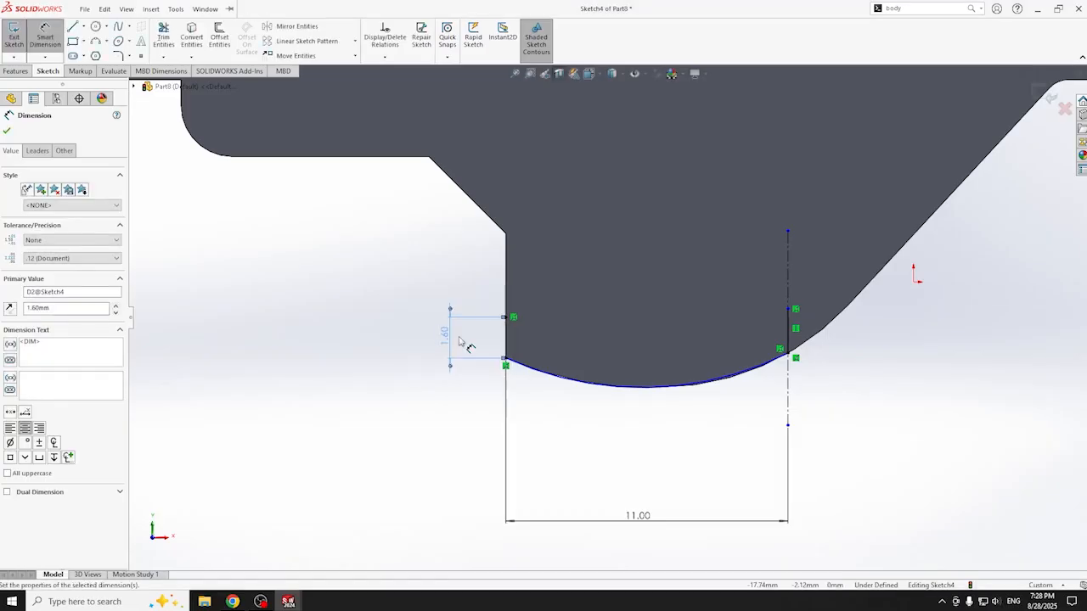
left_click(789, 329)
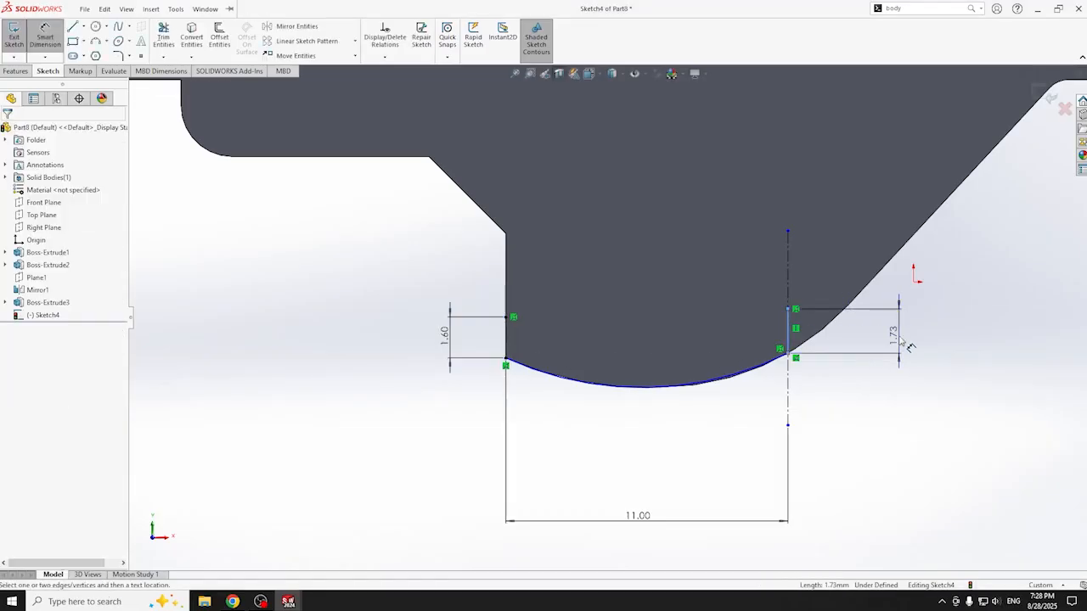
left_click(901, 333)
type("1.6")
key("Return")
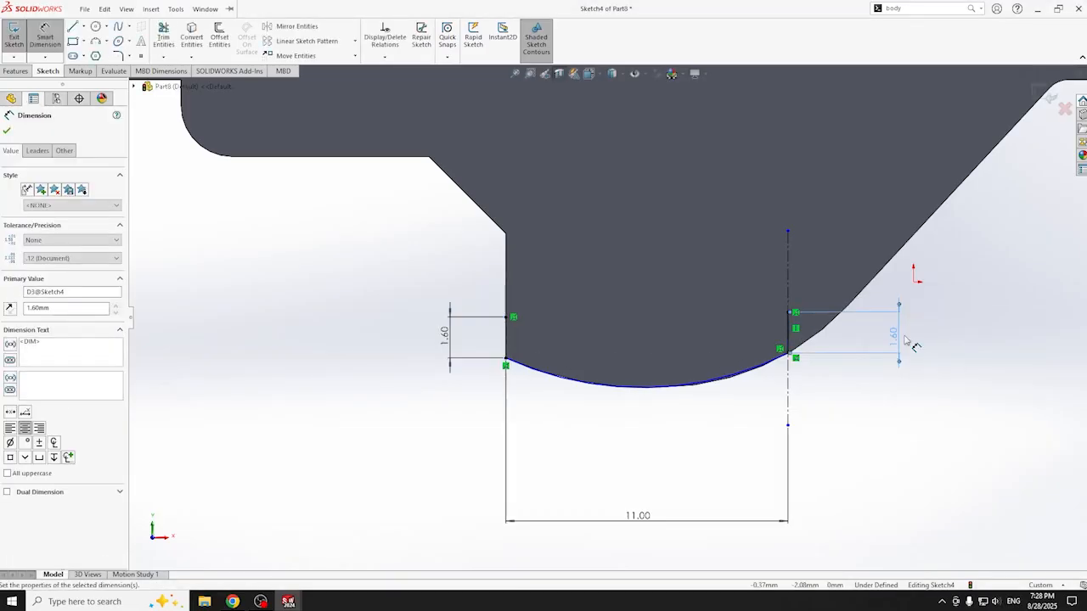
left_click(97, 41)
left_click(514, 316)
- Close the thin strip with a top arc joining the two line tops
left_click(791, 315)
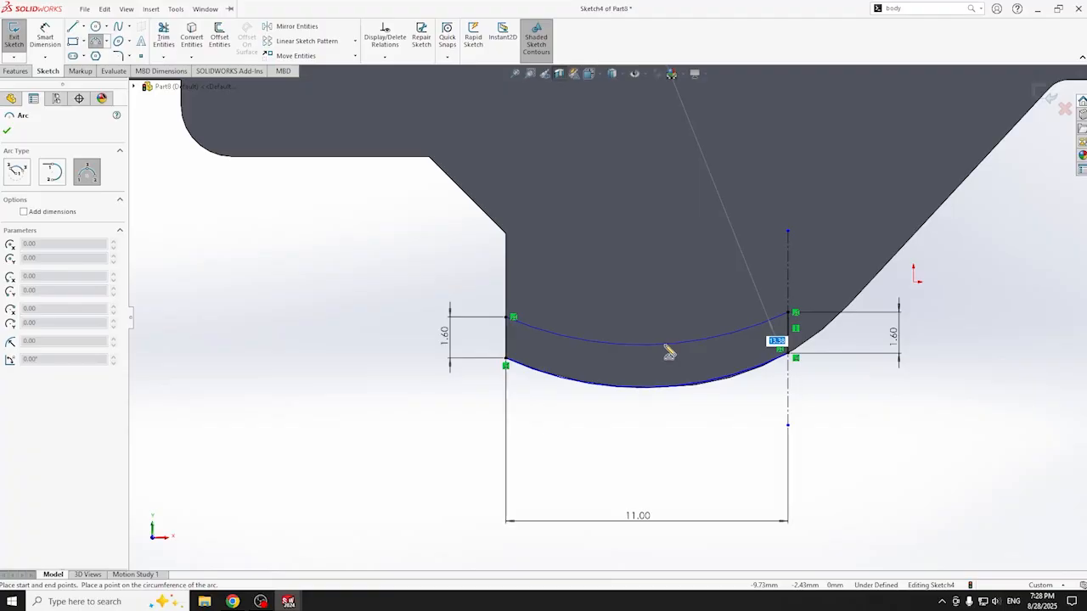
left_click(667, 348)
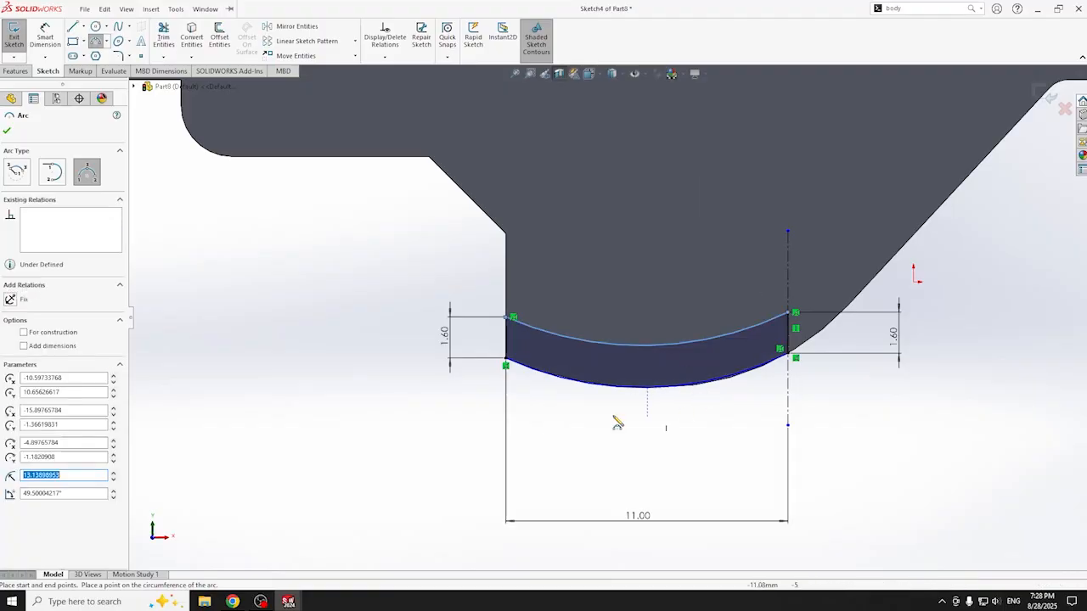
left_click(18, 71)
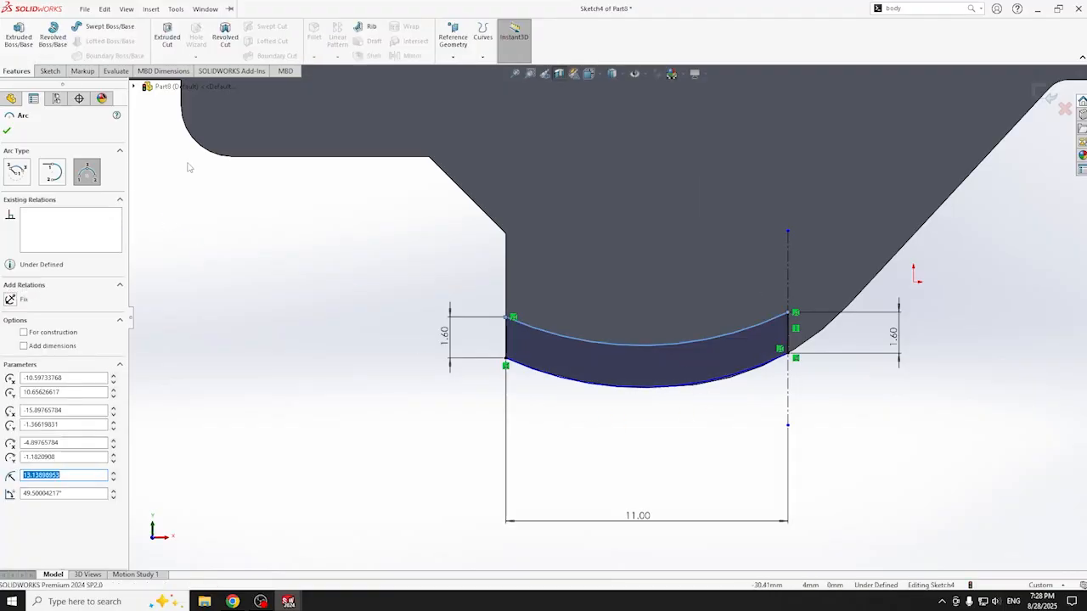
key("ctrl+7")
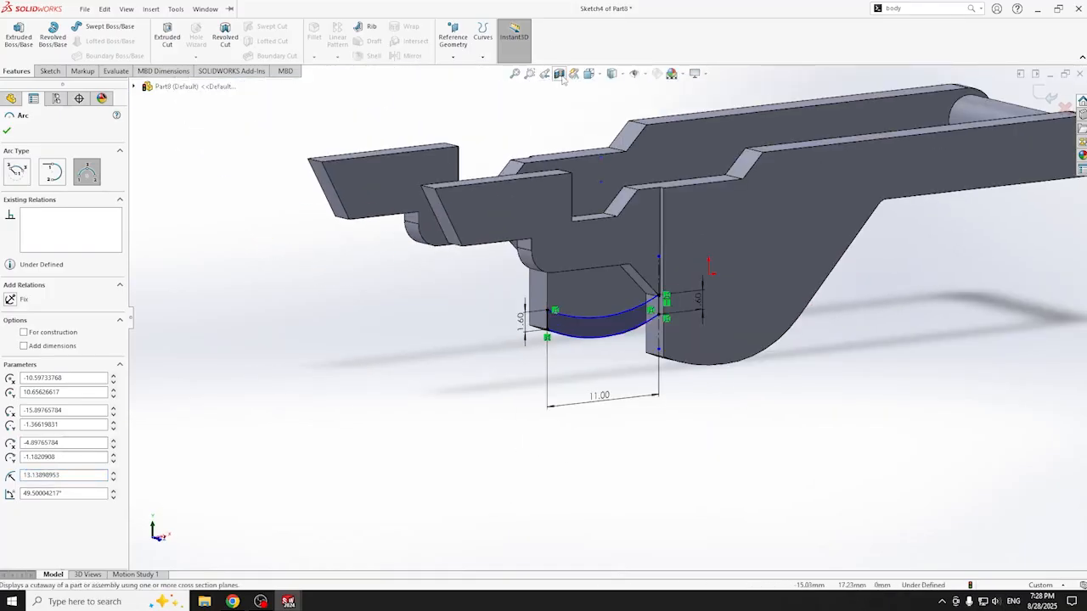
middle_click_drag(543, 212, 449, 315)
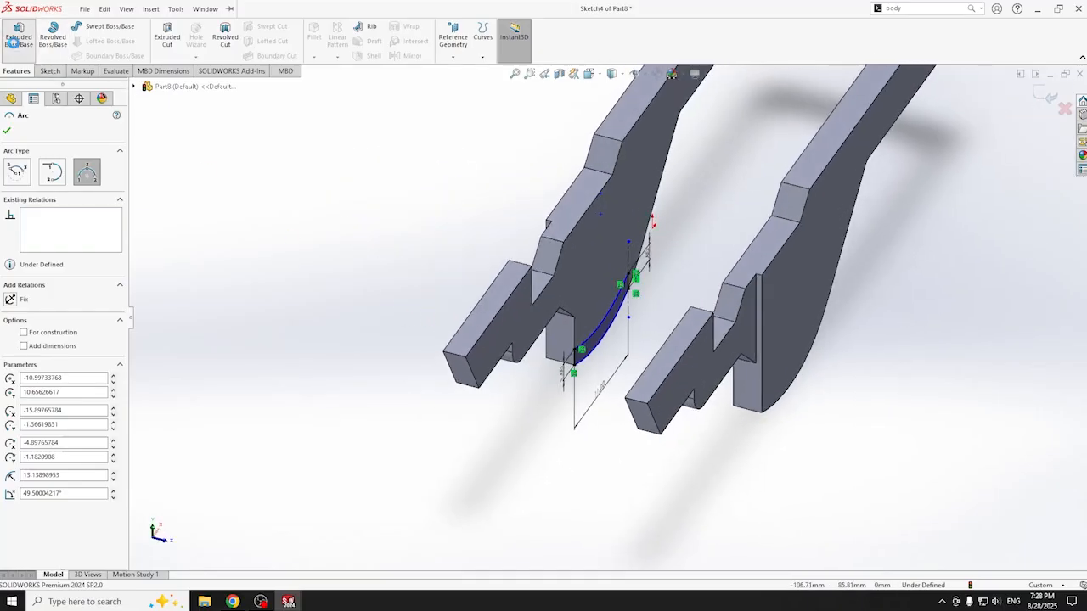
- Extrude the closed strip profile Through All as Boss-Extrude4
left_click(18, 40)
middle_click_drag(430, 426, 397, 328)
left_click(7, 131)
mouse_move(713, 483)
middle_mouse_down()
mouse_move(628, 377)
mouse_move(596, 356)
mouse_move(577, 444)
mouse_move(655, 513)
mouse_move(703, 480)
middle_mouse_up()
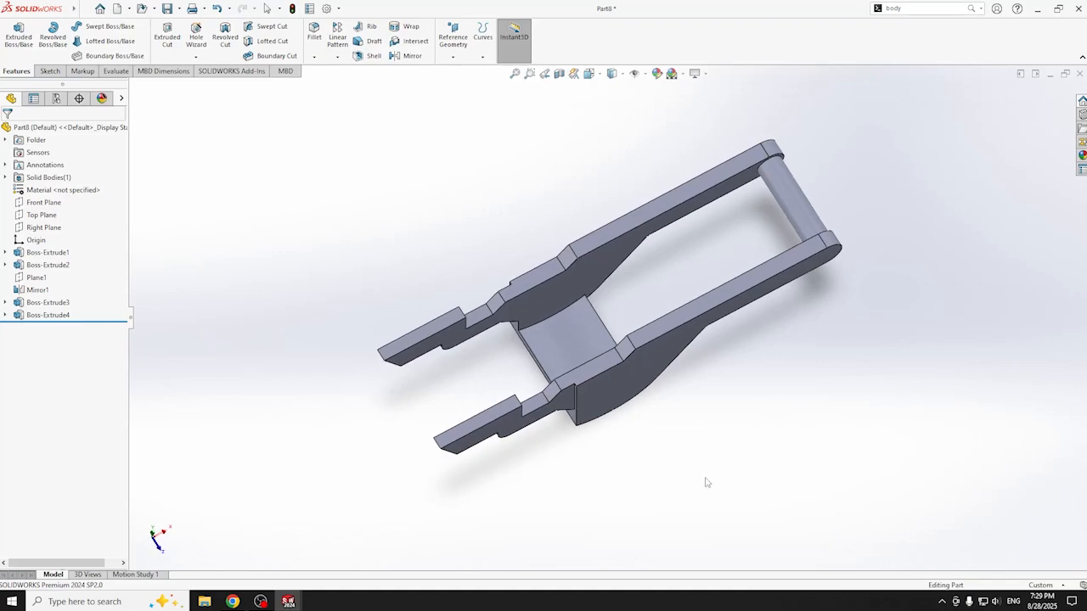
- Inspect a section view of the bracket at zero plane offset
left_click(545, 305)
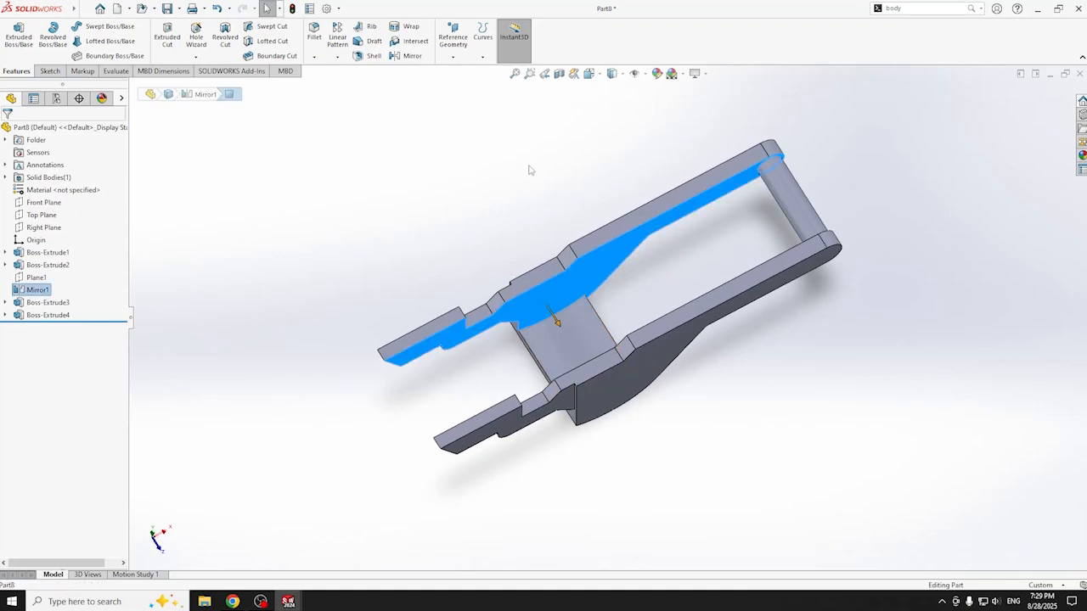
middle_click_drag(560, 126, 548, 107)
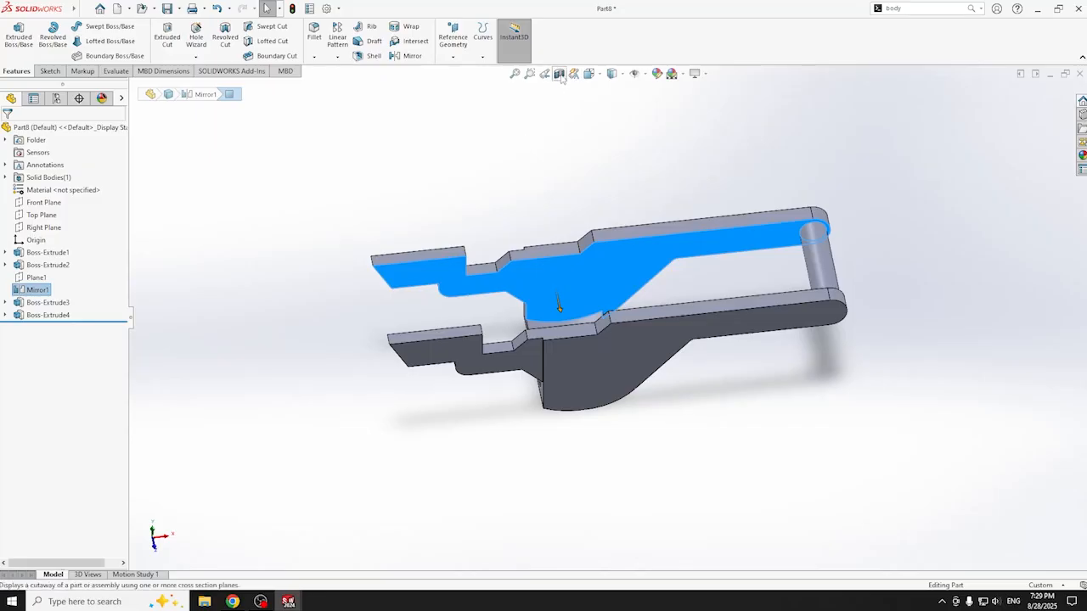
left_click(559, 73)
scroll(509, 280, "down", 5)
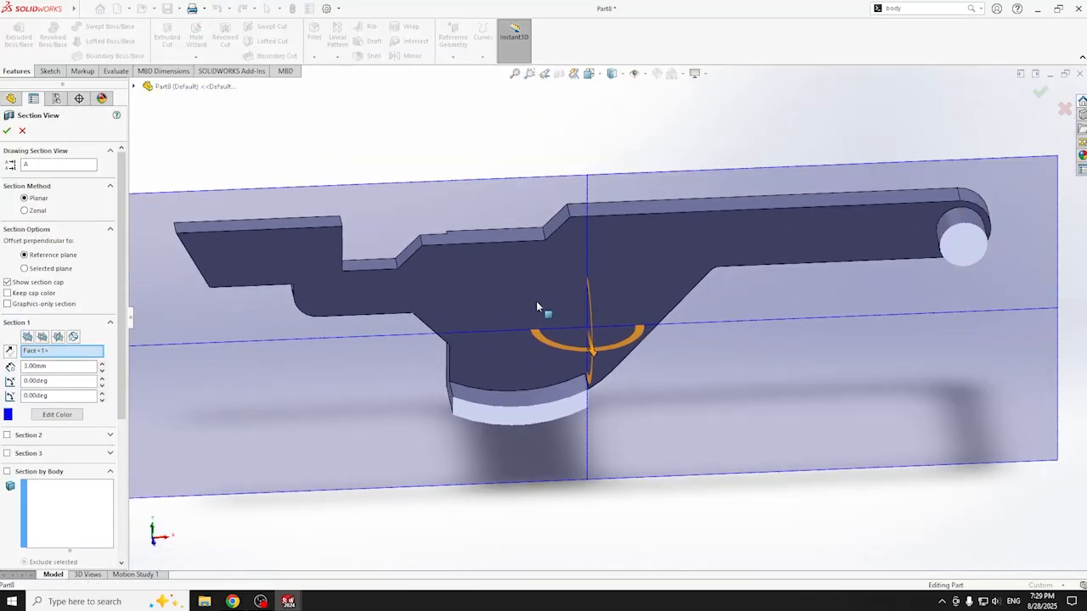
left_click(543, 320)
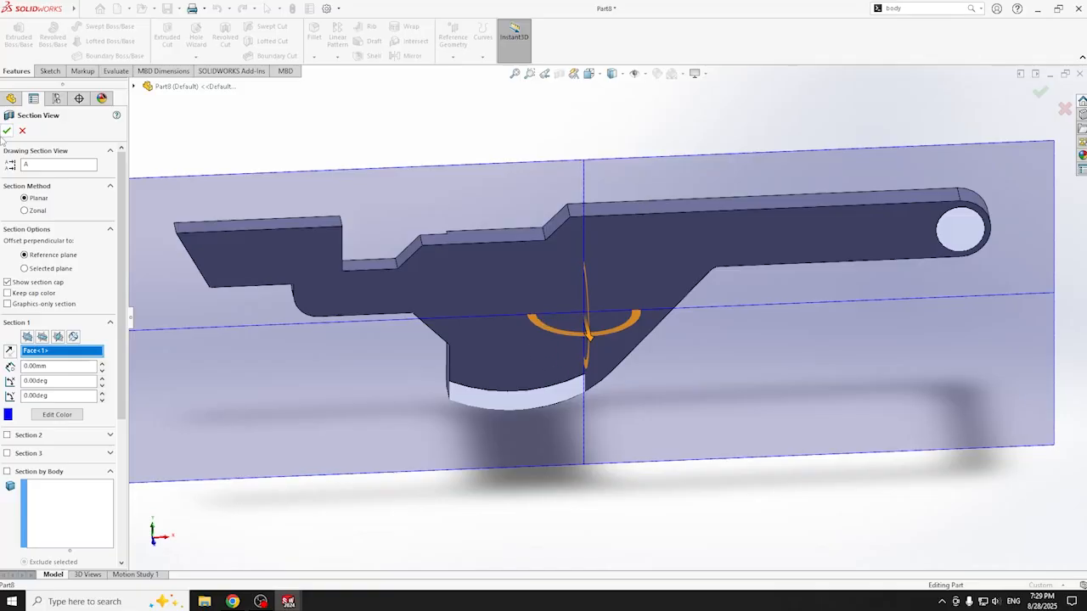
left_click(6, 130)
middle_click_drag(538, 312, 509, 325)
- Shift the section plane 3 mm, close it, and view the arm's flat side face Normal To
left_click(534, 343)
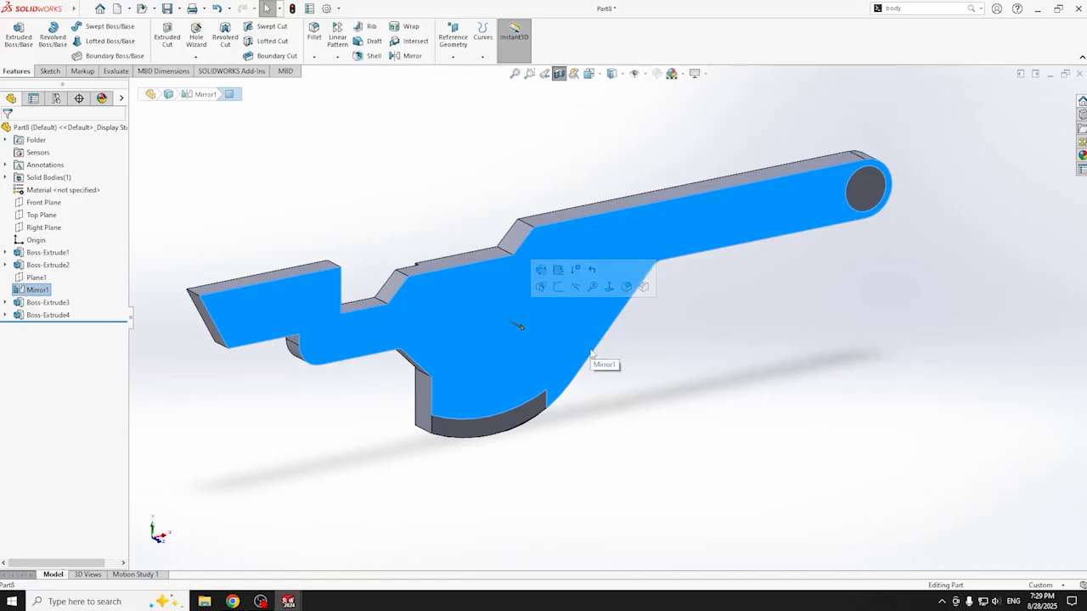
left_click(559, 73)
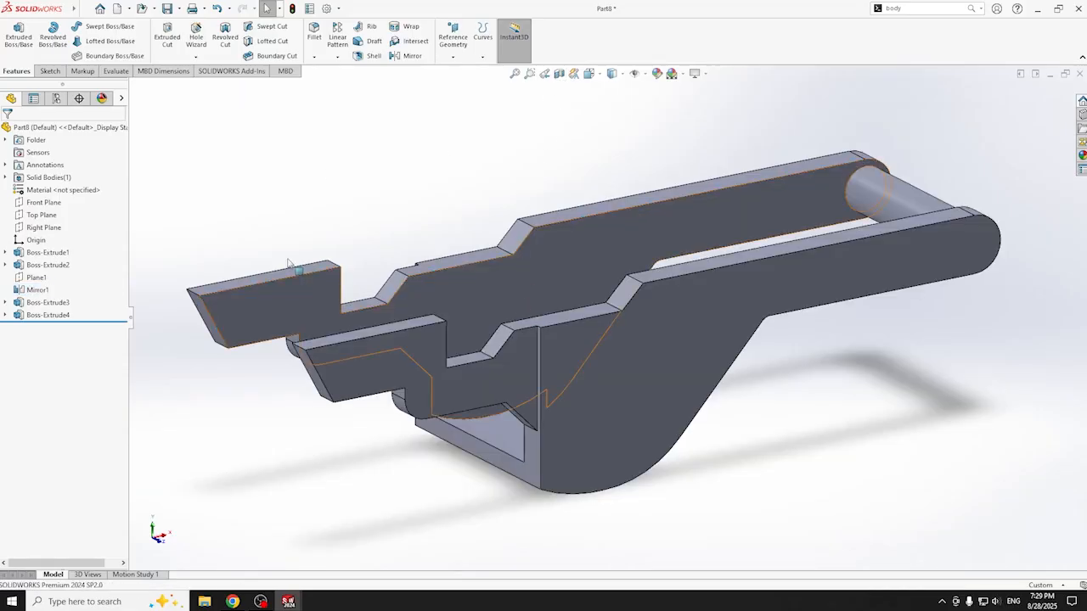
left_click(558, 73)
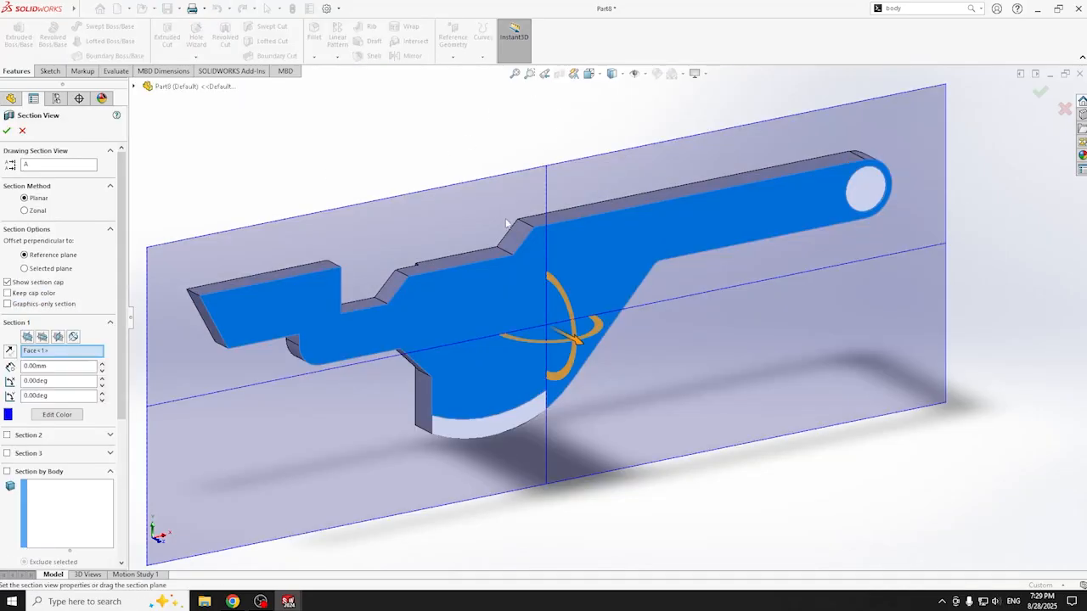
left_click_drag(570, 338, 603, 357)
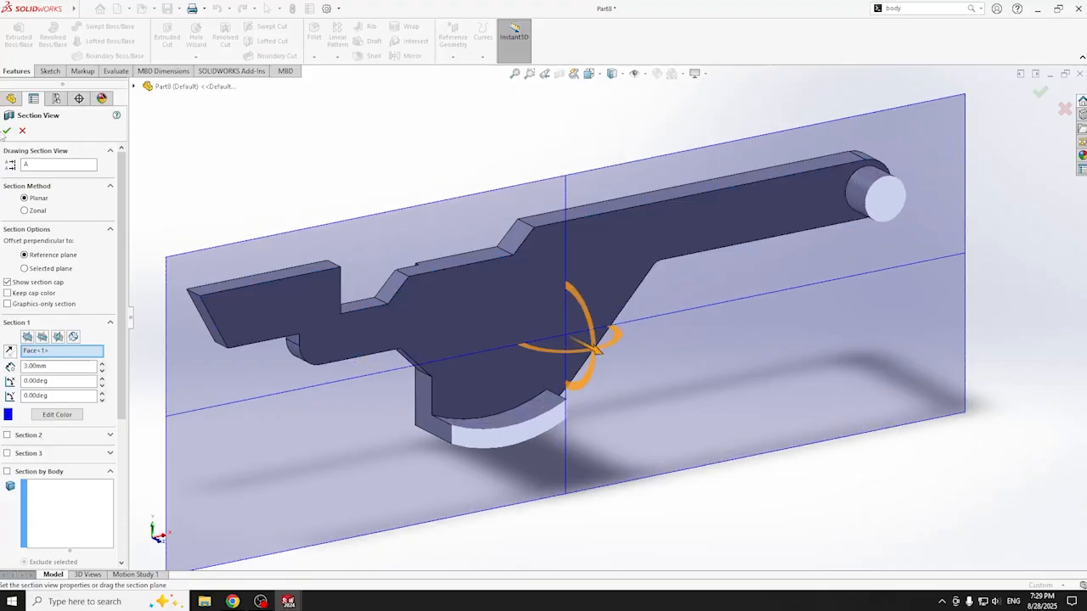
left_click(6, 130)
left_click(500, 309)
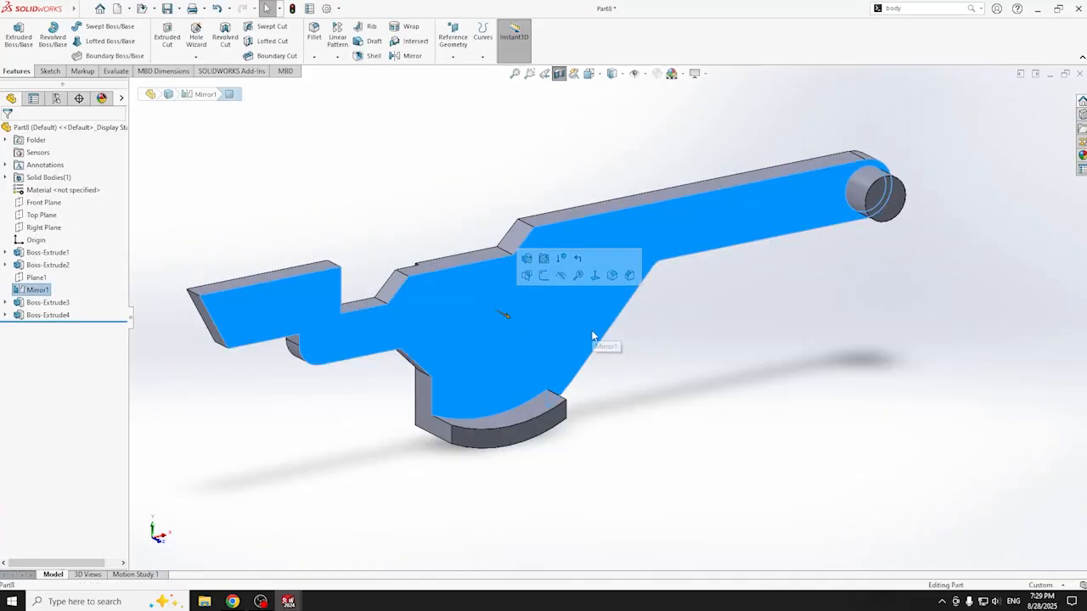
key("ctrl+8")
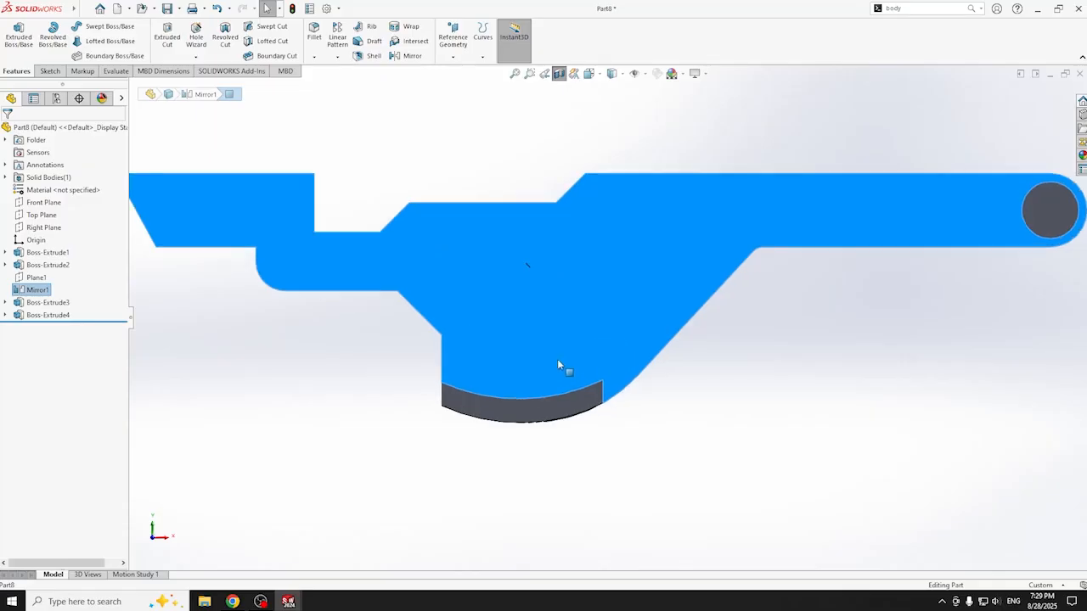
- Start a sketch on the face and draw the slot's first line from the top edge down to the lip
left_click(49, 70)
left_click(13, 38)
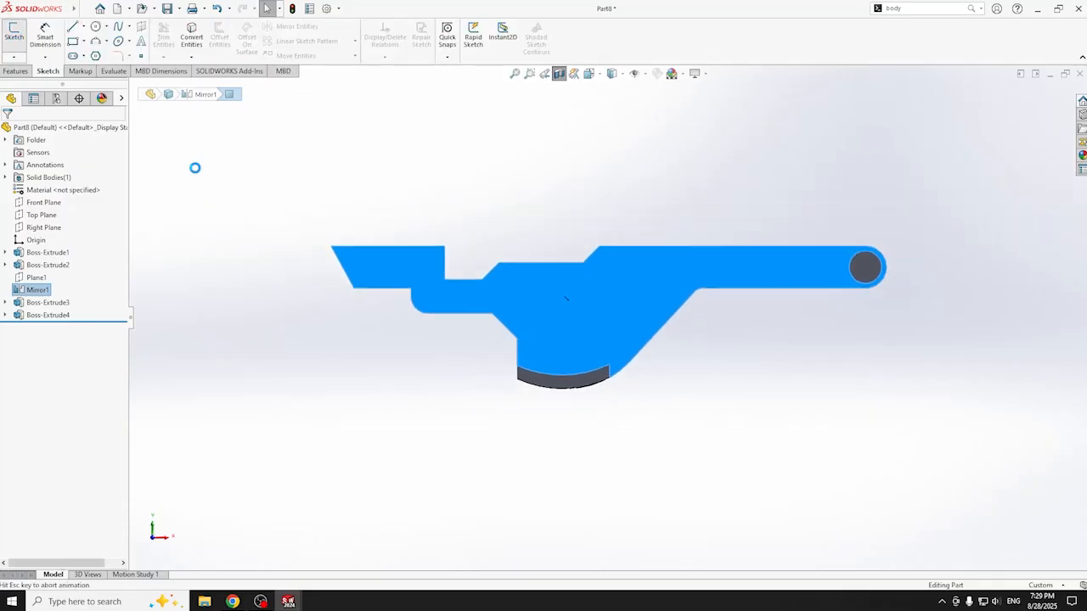
scroll(635, 367, "down", 2)
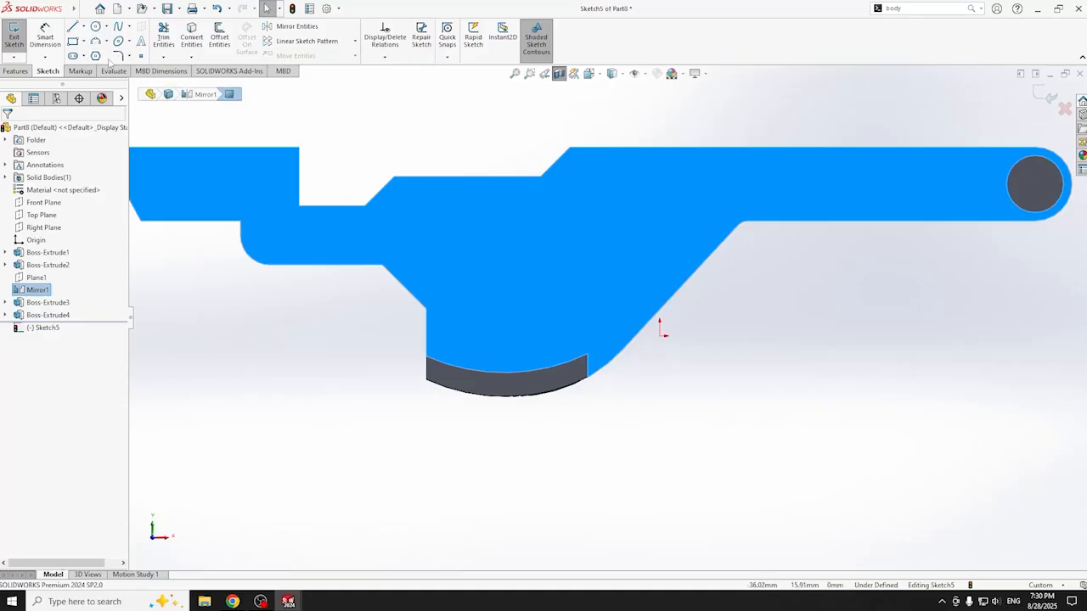
key("l")
left_click(466, 178)
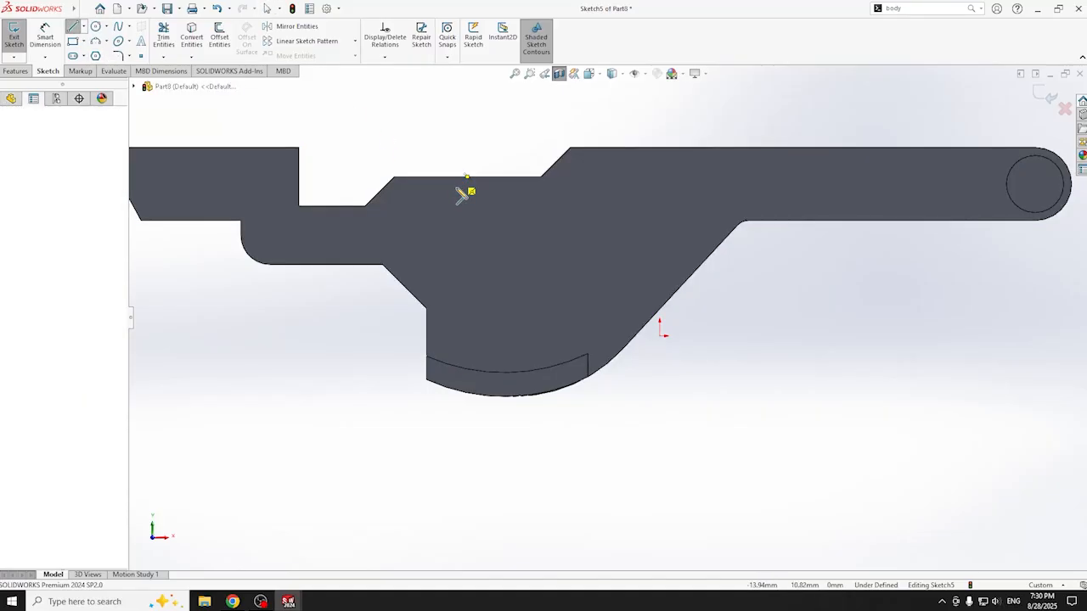
left_click(456, 371)
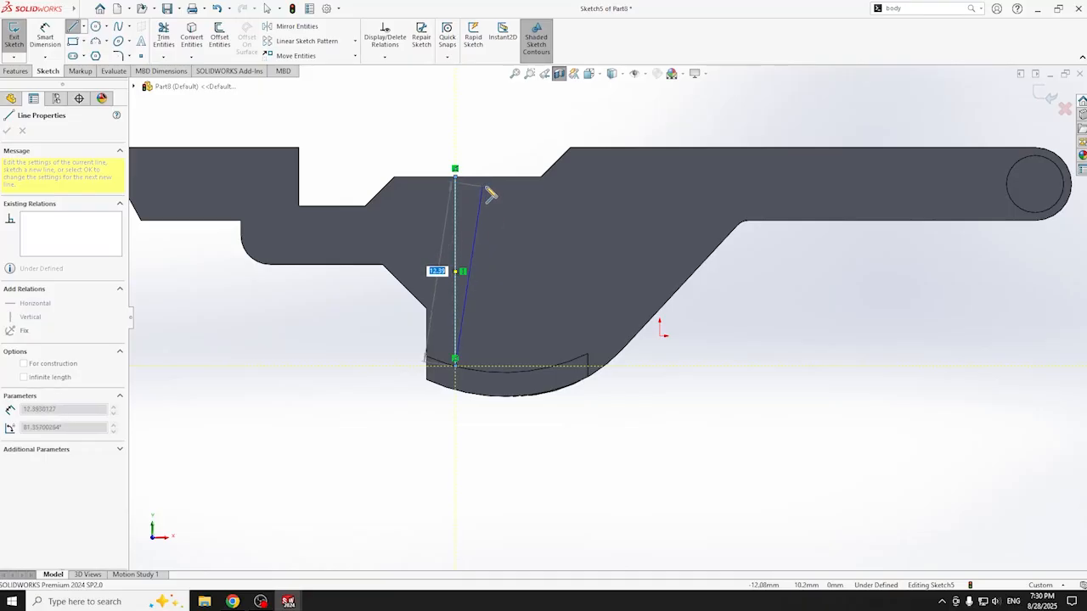
- Complete the slot outline with an arc along the lip, a second tall line and a closing top line
key("a")
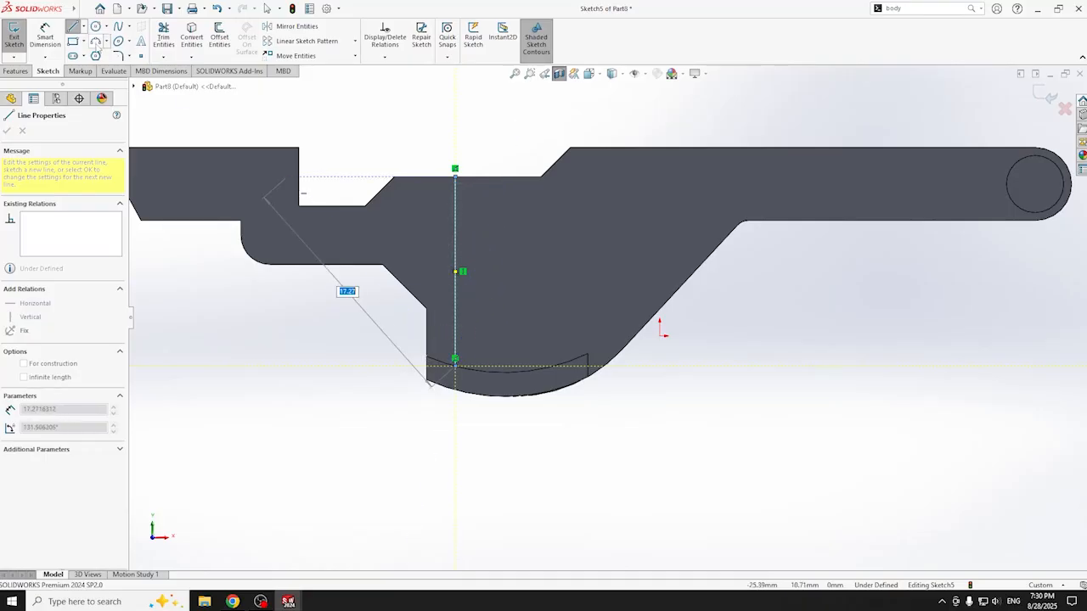
scroll(465, 340, "down", 4)
left_click(484, 394)
left_click(536, 407)
key("z")
key("z")
left_click(73, 26)
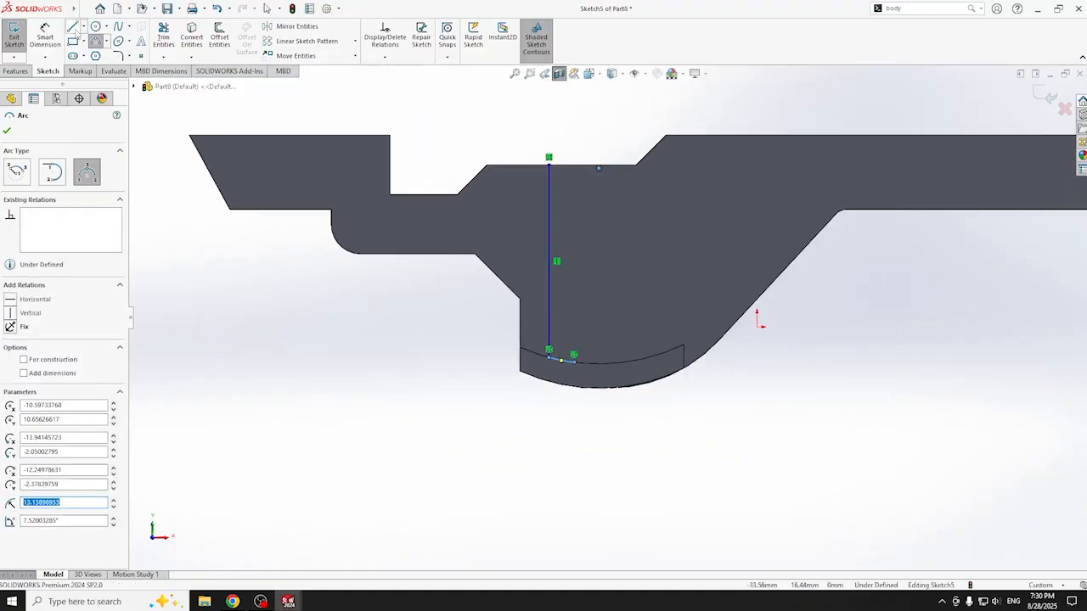
left_click(575, 362)
left_click(574, 159)
left_click(548, 158)
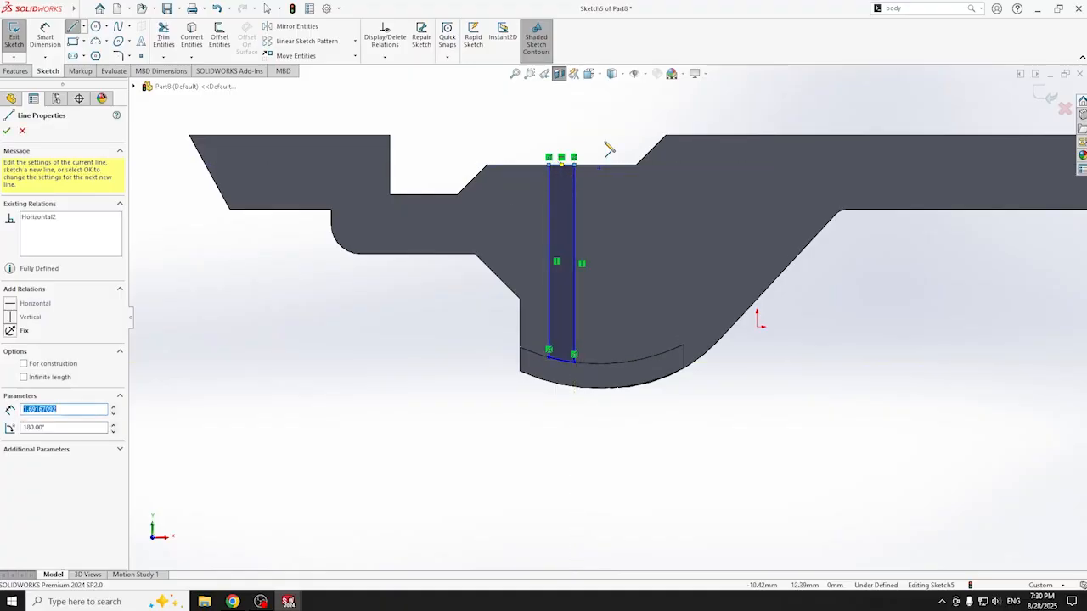
scroll(692, 142, "up", 2)
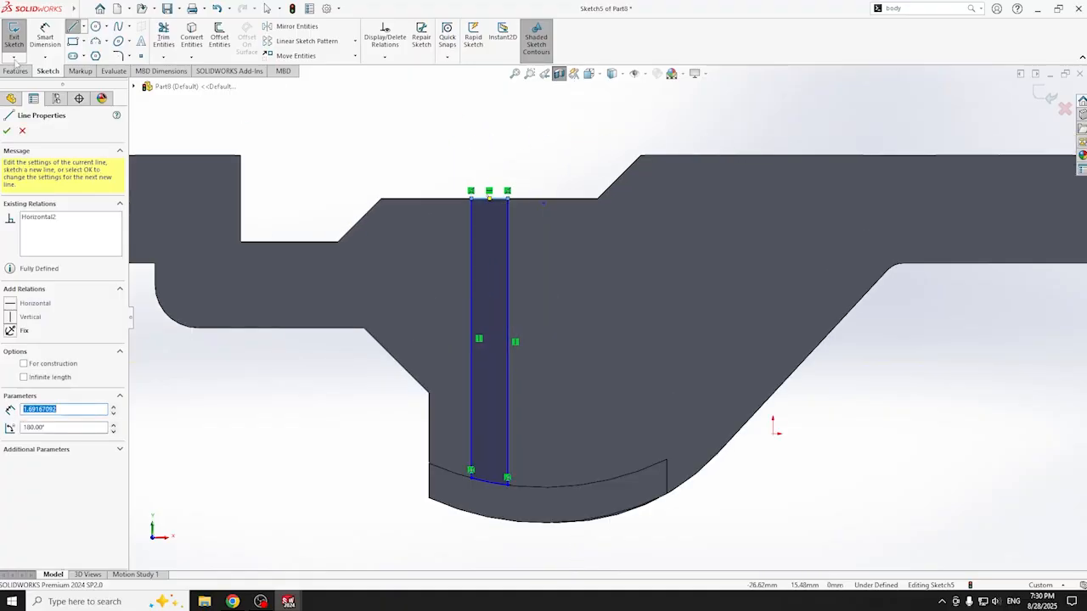
key("d")
left_click(597, 201)
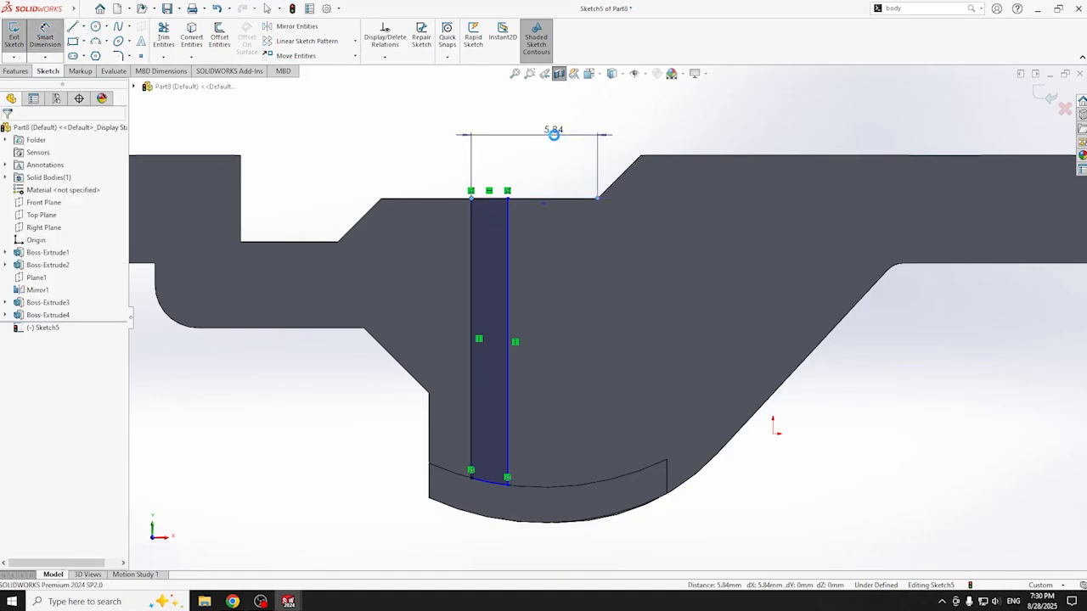
- Dimension the slot's offset from the top edge corner to 6.00 mm and its width to 1.80 mm
left_click(556, 136)
type("6")
key("Return")
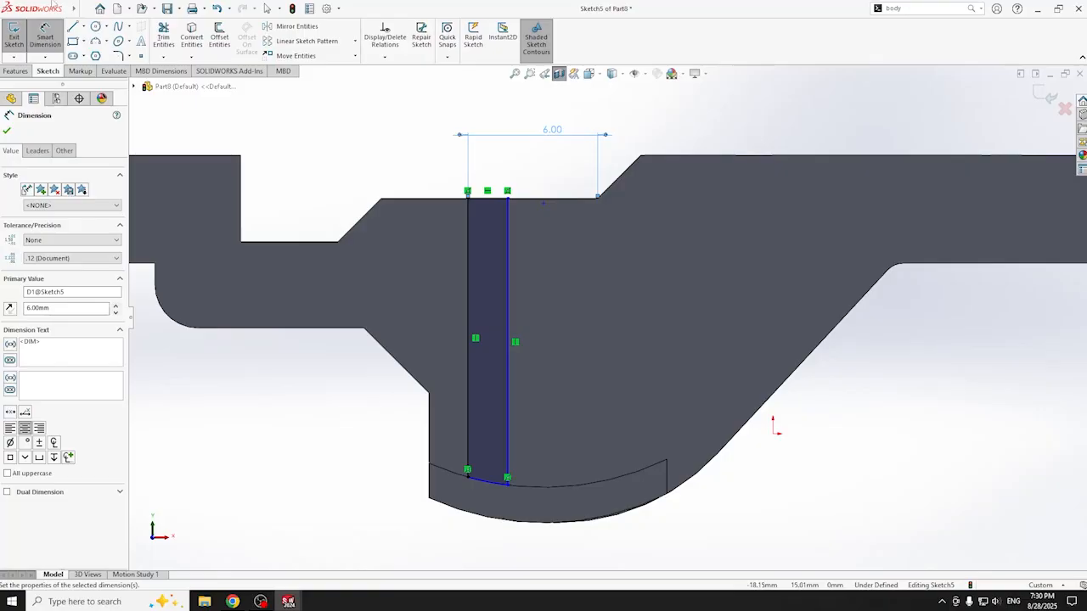
left_click(491, 200)
left_click(498, 124)
type("1.8")
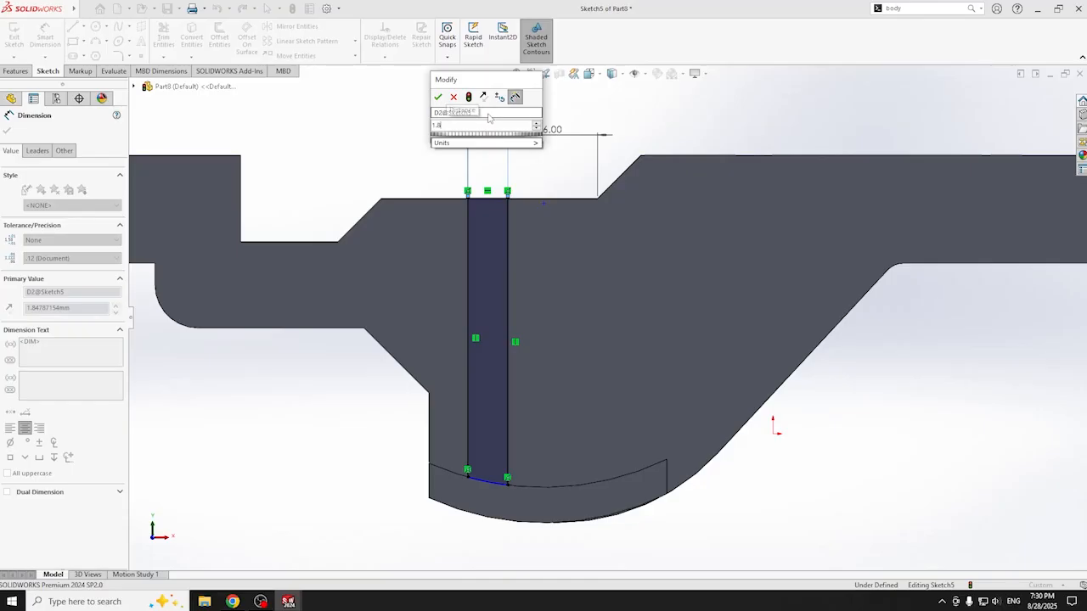
key("Return")
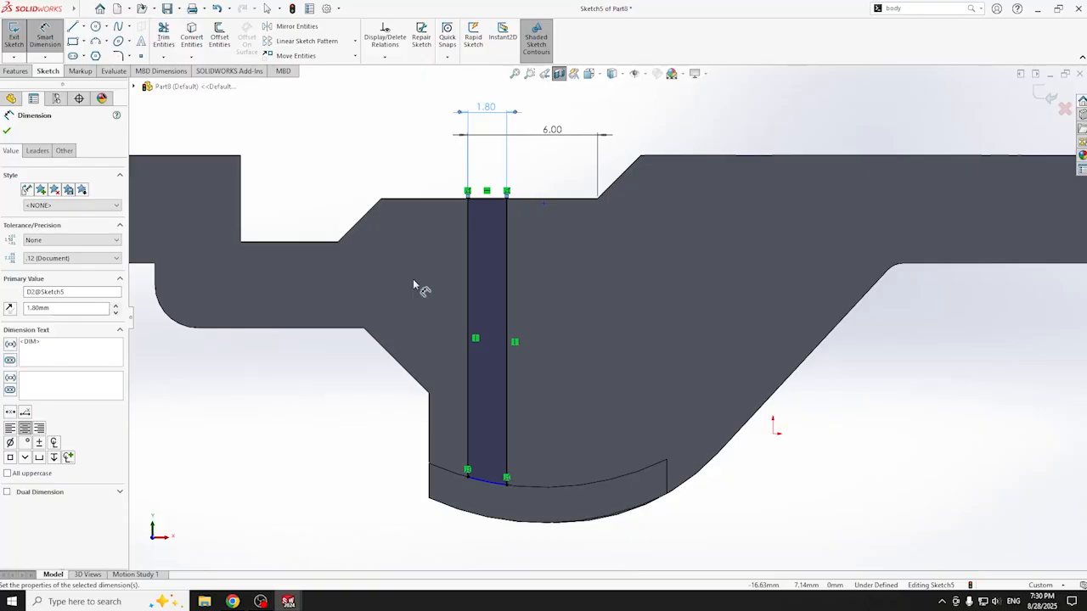
- Extrude the slot sketch Blind to 1.00 mm depth as a rib
left_click(17, 72)
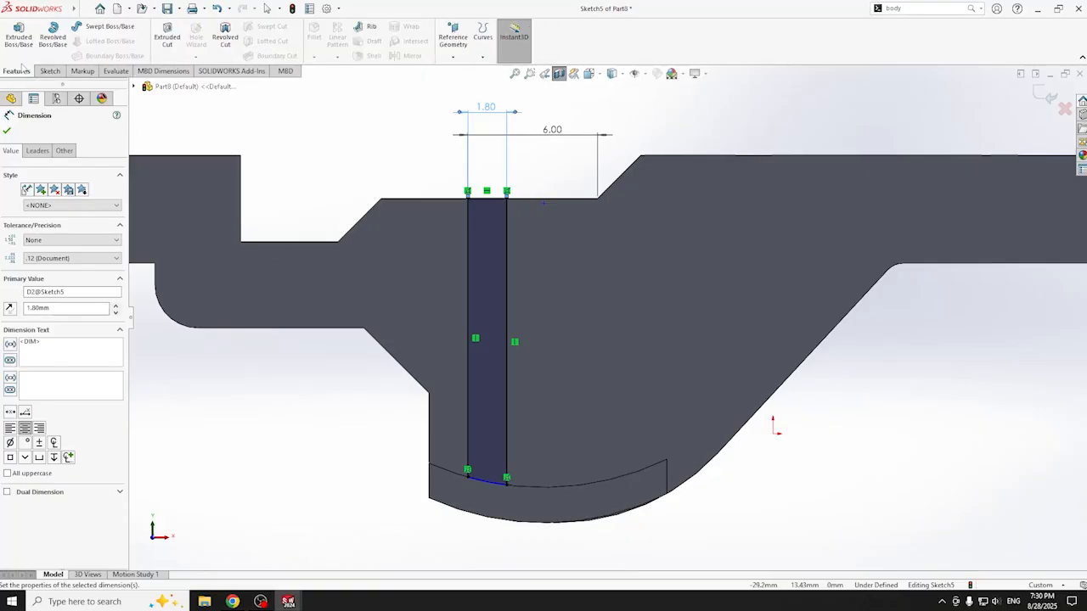
left_click(21, 41)
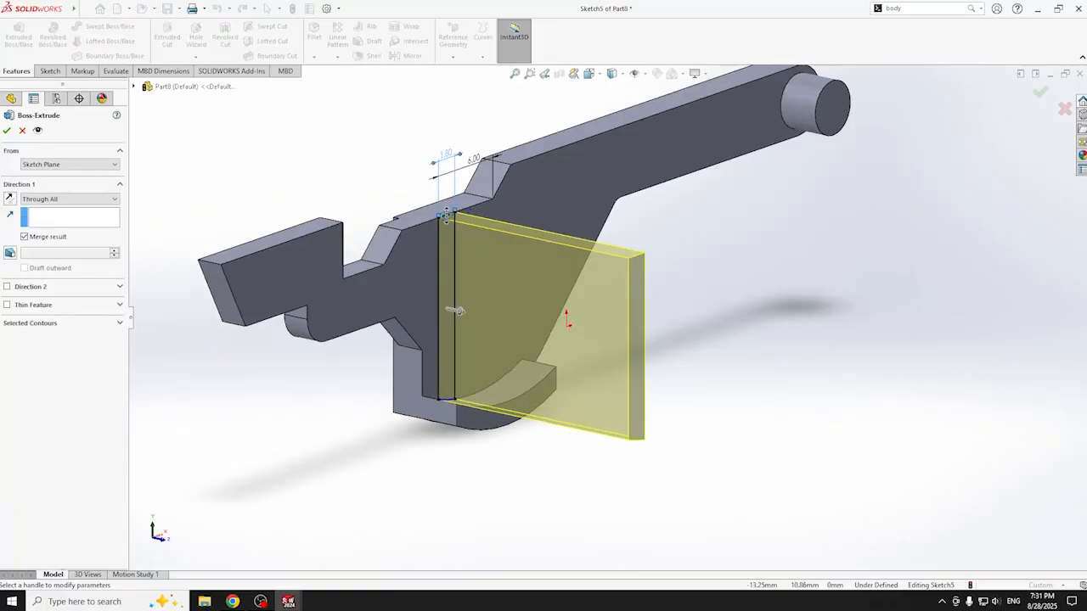
left_click(68, 198)
left_click(47, 208)
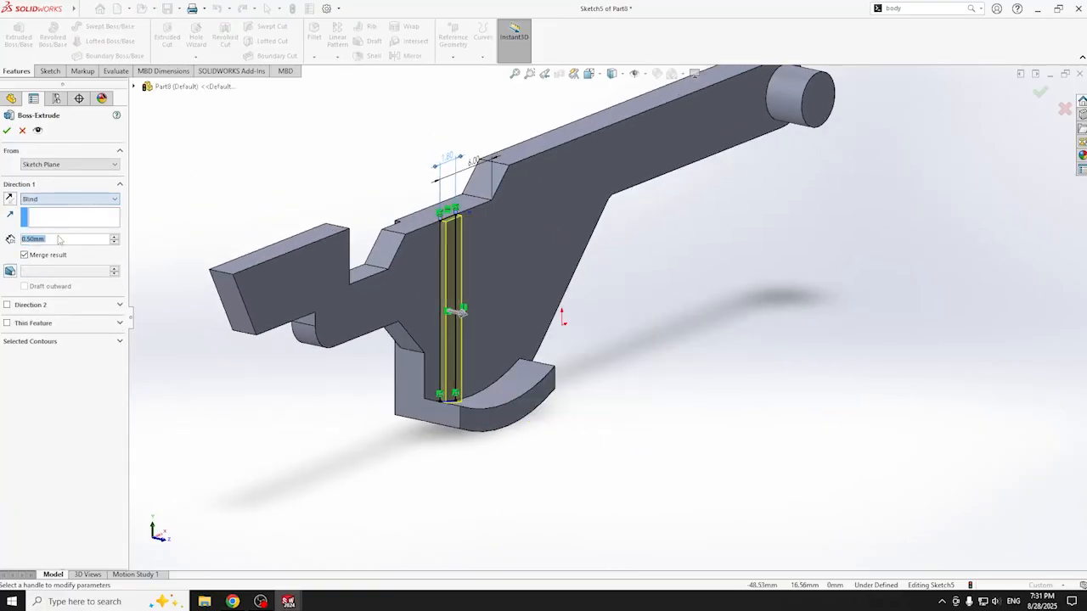
scroll(61, 243, "up", 1)
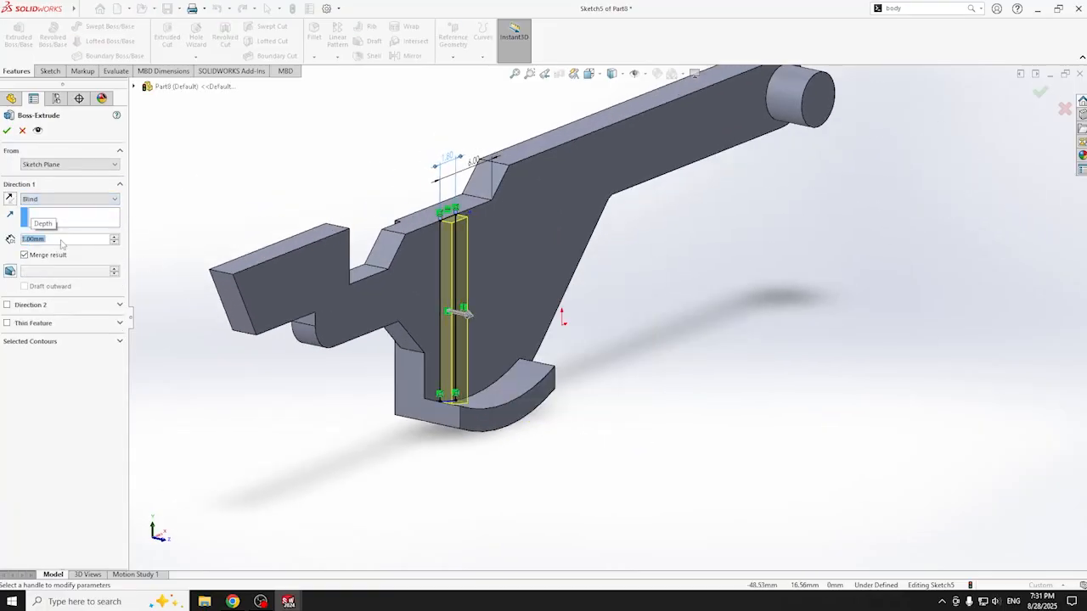
left_click(7, 130)
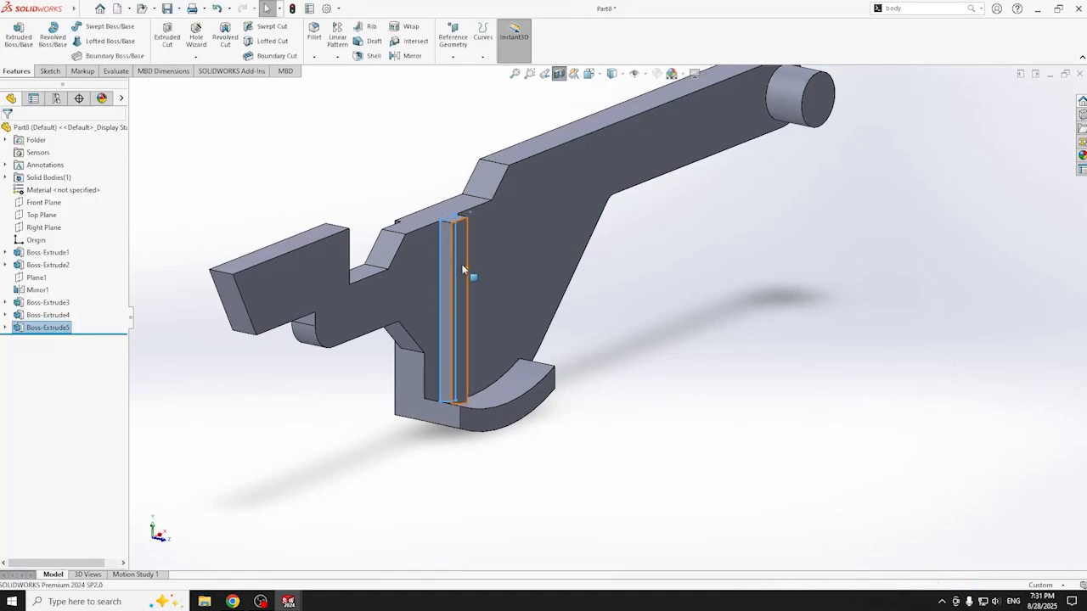
- Select the Boss-Extrude5 rib and orbit the model to view it from several angles
middle_click_drag(626, 355, 544, 323)
left_click(43, 327)
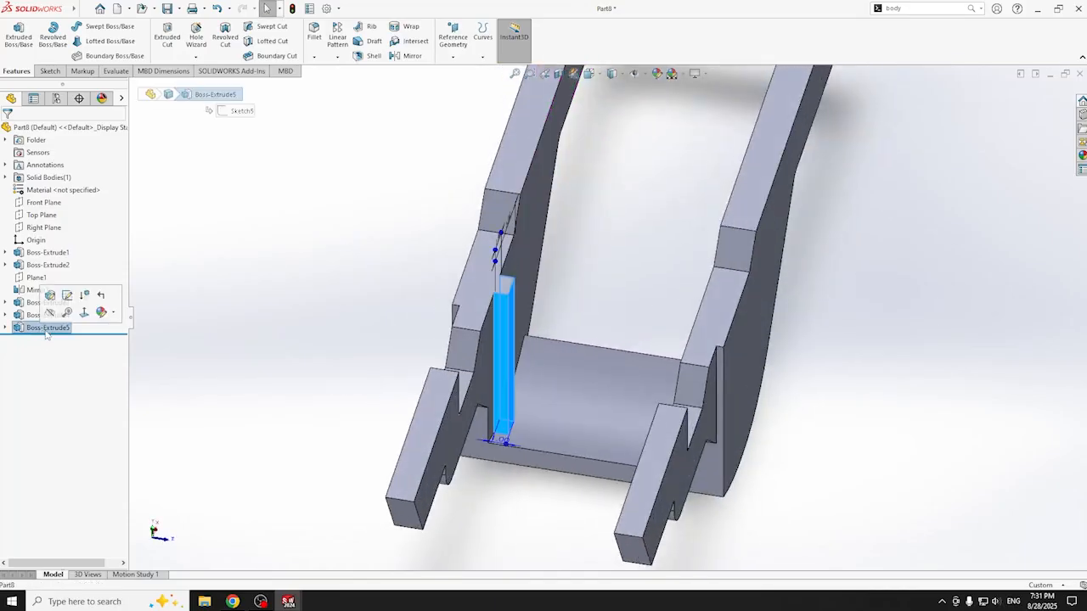
middle_click_drag(284, 376, 629, 296)
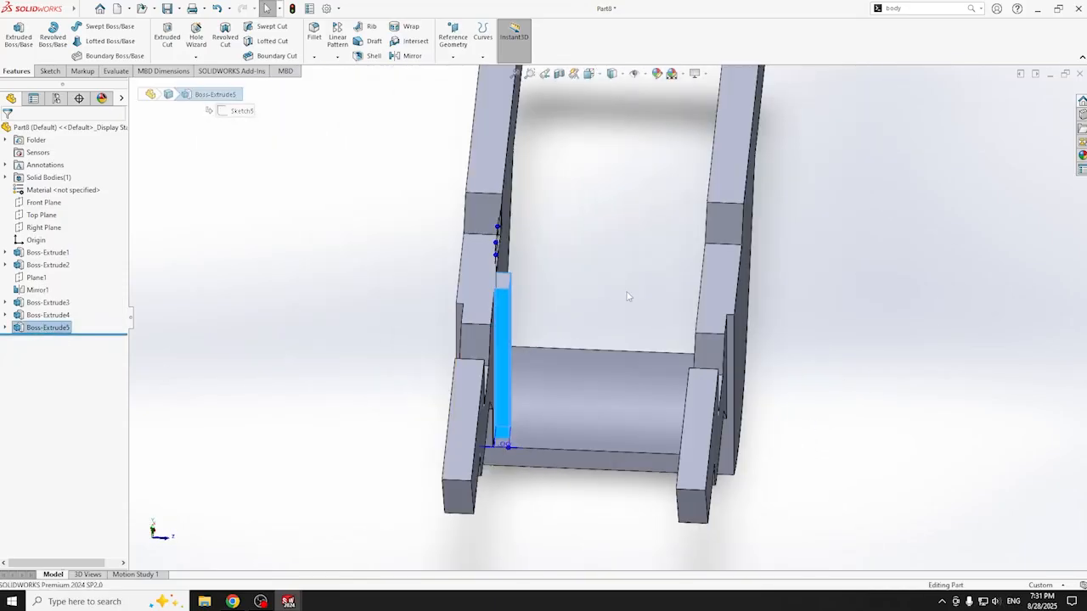
middle_click_drag(553, 337, 547, 333)
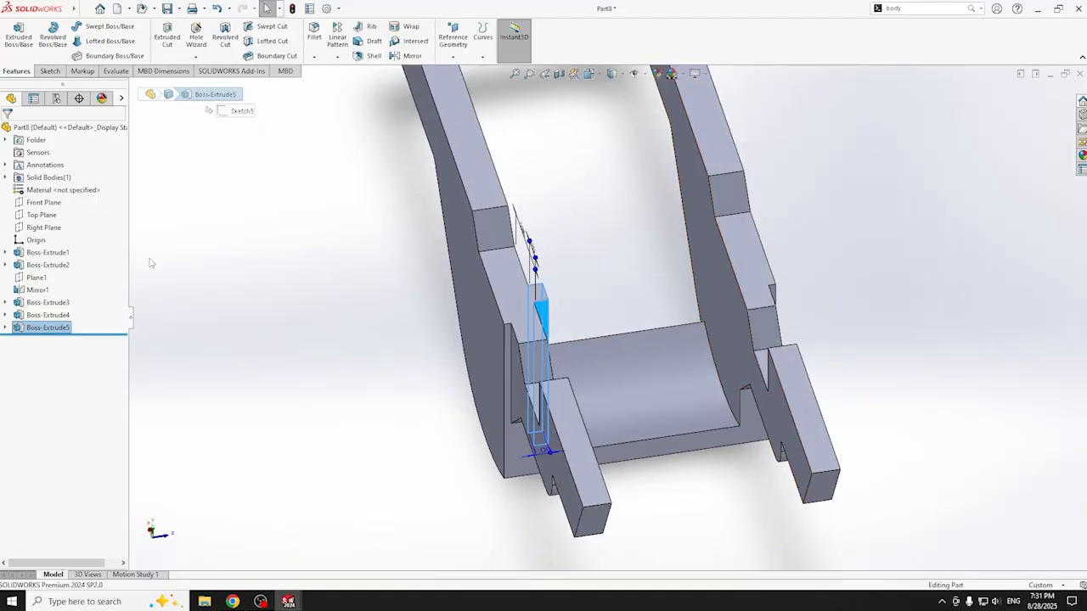
middle_click_drag(250, 347, 507, 312)
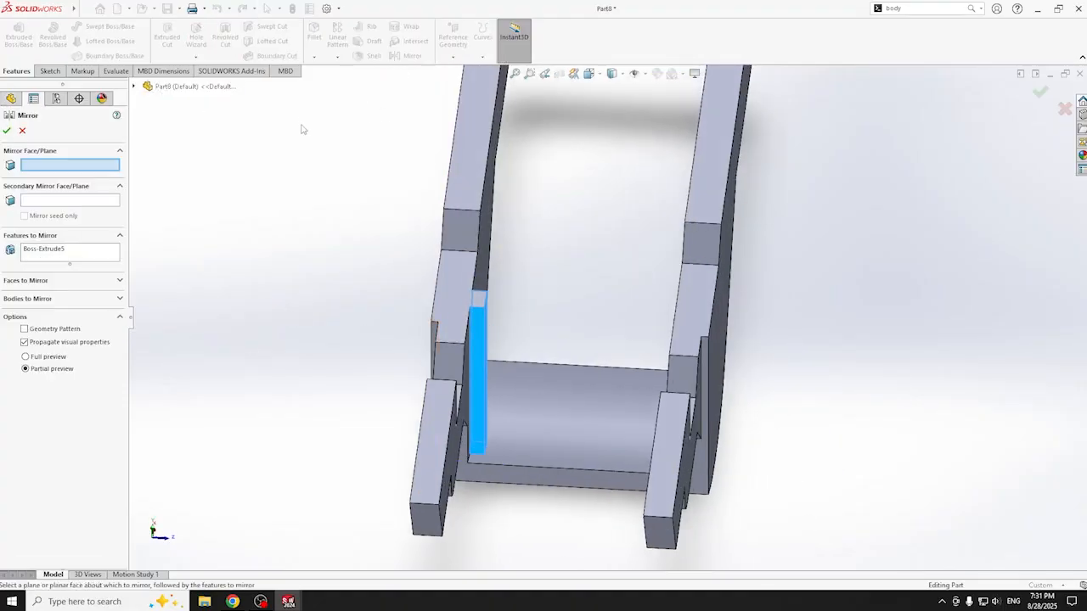
- Mirror the Boss-Extrude5 rib across Plane1 as Mirror2 onto the opposite arm
left_click(22, 130)
left_click(33, 280)
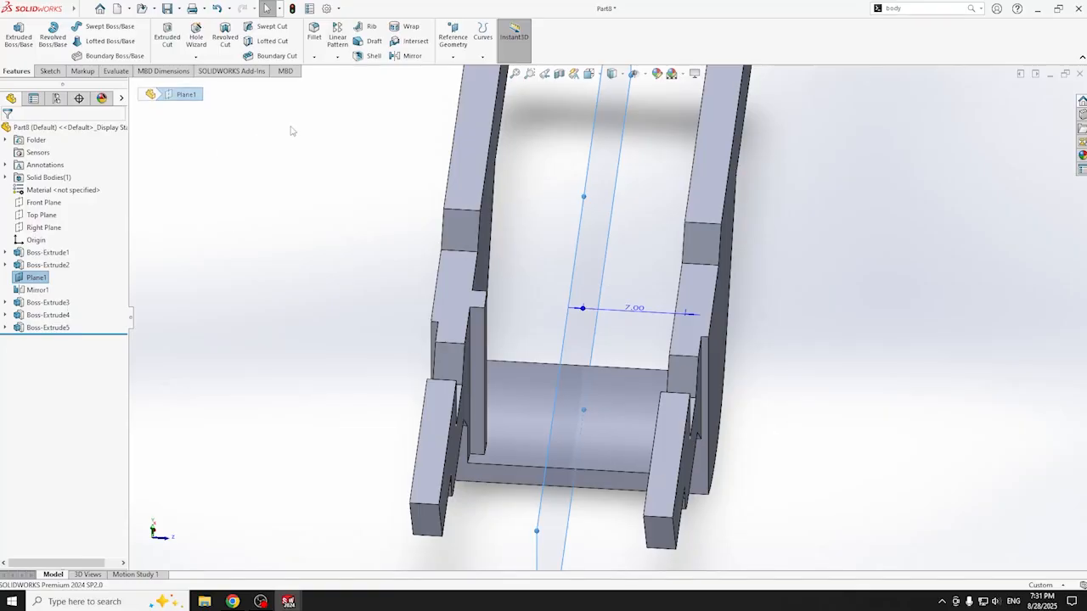
left_click(411, 55)
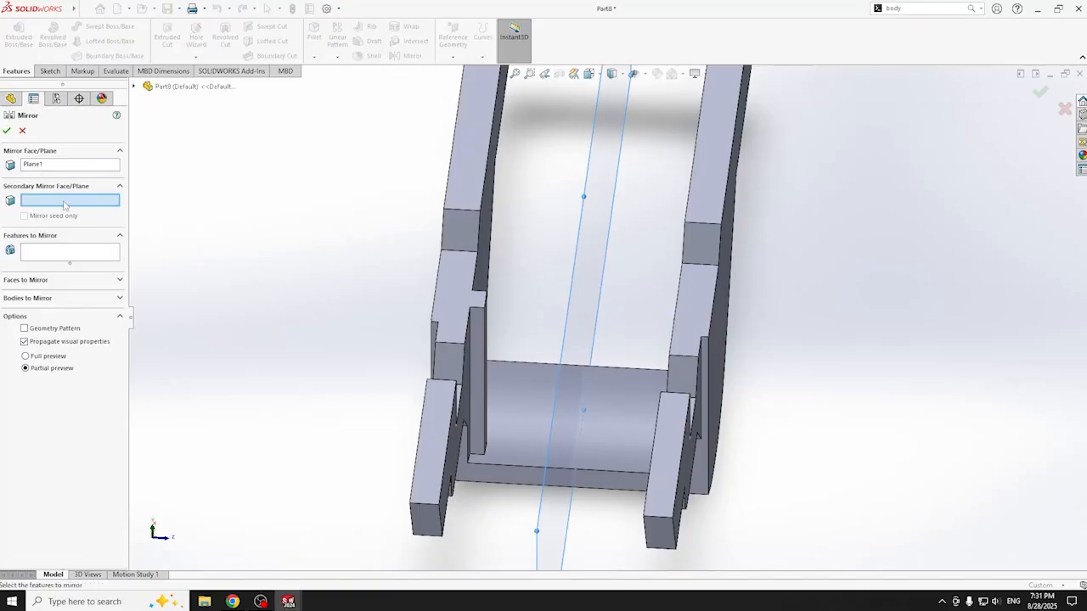
left_click(64, 252)
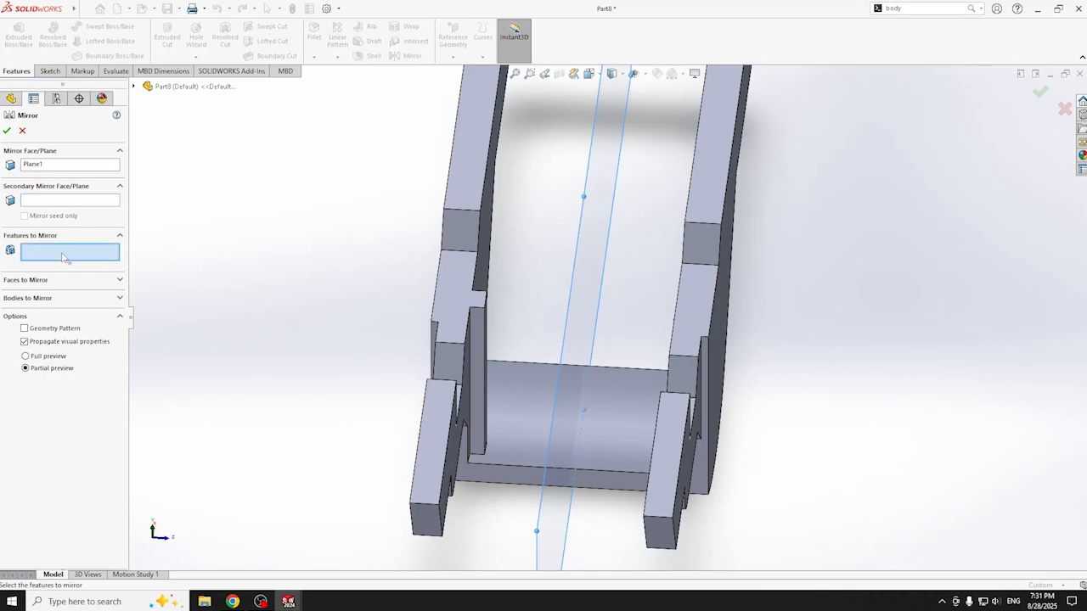
left_click(133, 86)
left_click(182, 287)
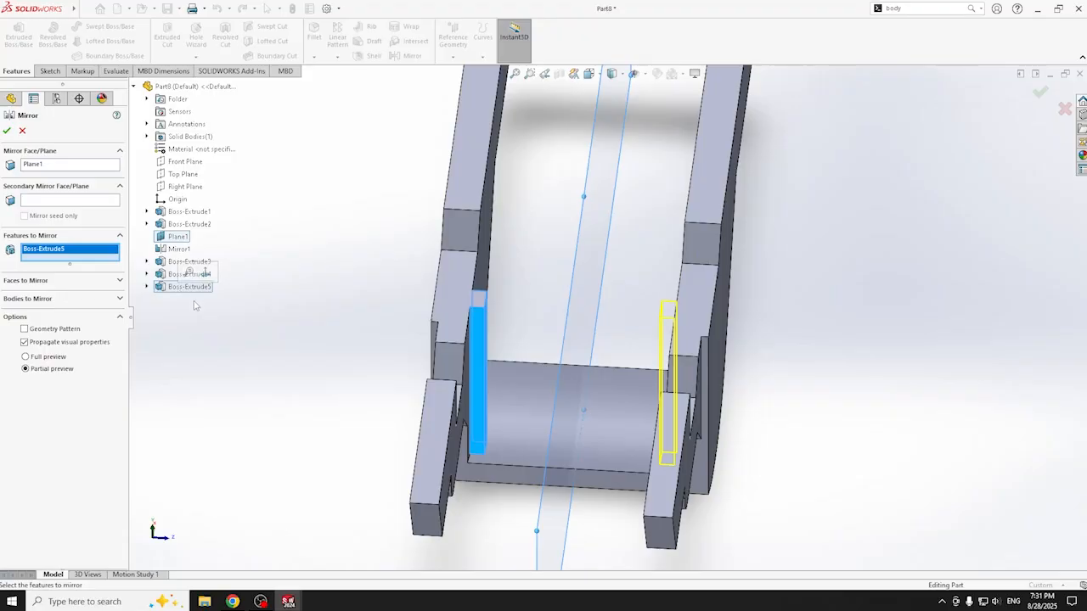
key("Right")
key("Right")
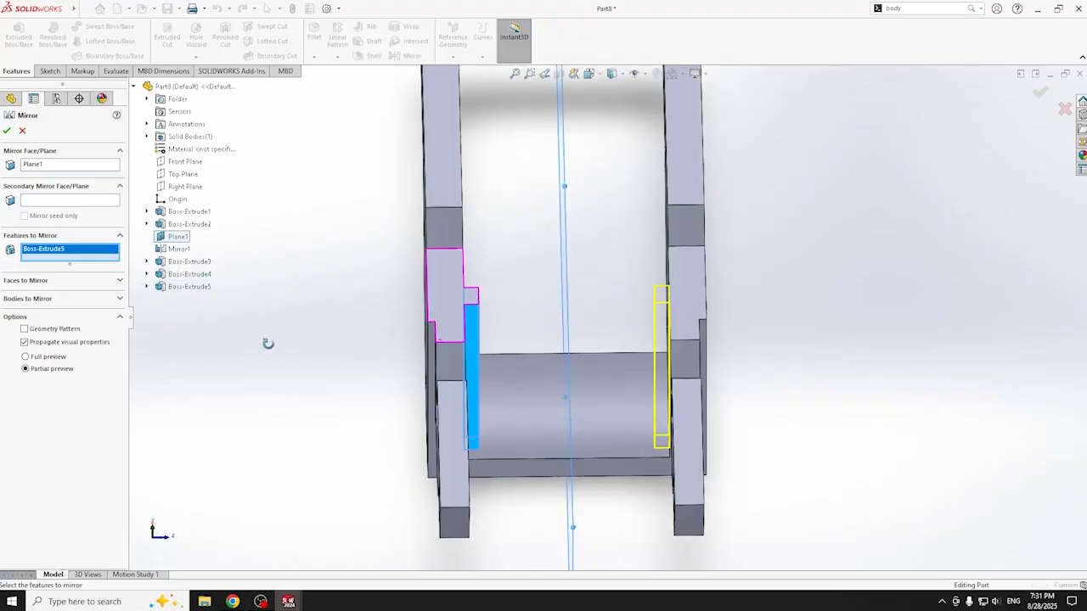
left_click(7, 130)
left_click(345, 390)
middle_click_drag(348, 398, 343, 425)
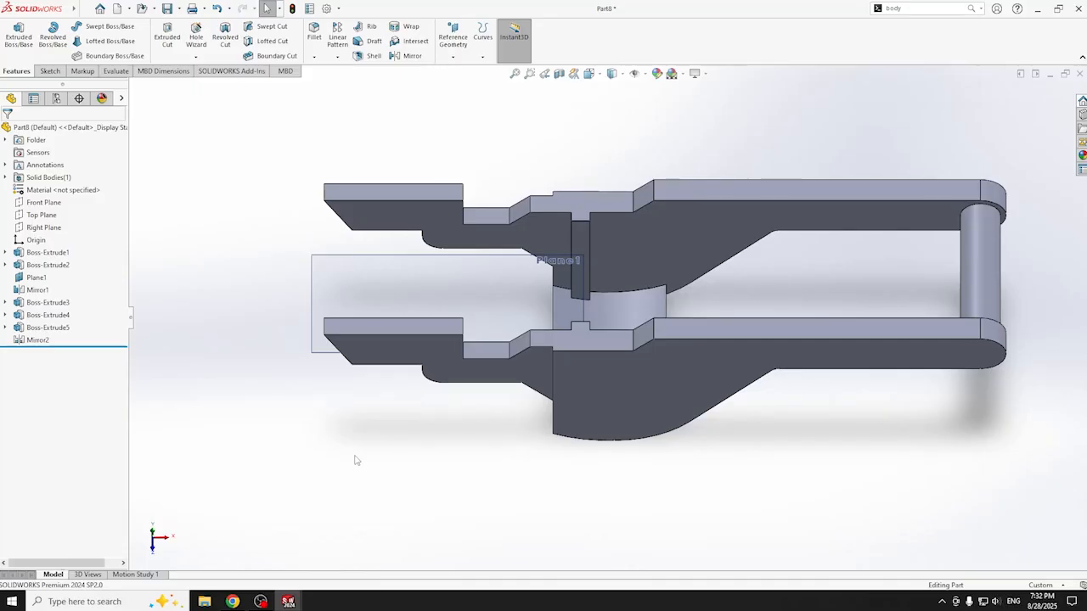
- View the upper arm's flat face Normal To and cut the model with a section view
left_click(427, 215)
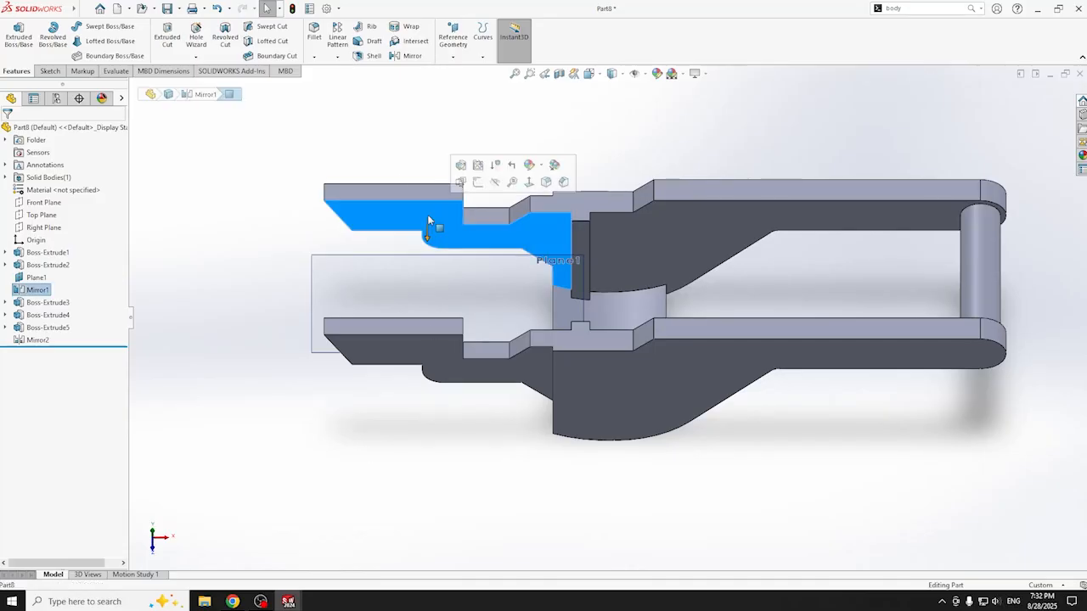
key("ctrl+8")
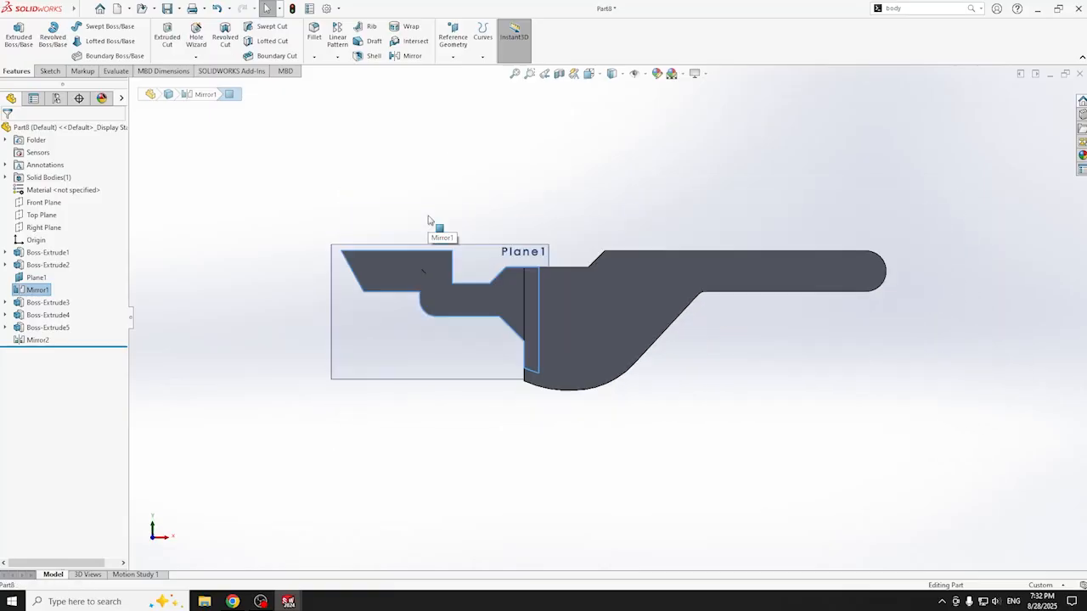
left_click(559, 73)
middle_click_drag(554, 160, 517, 284)
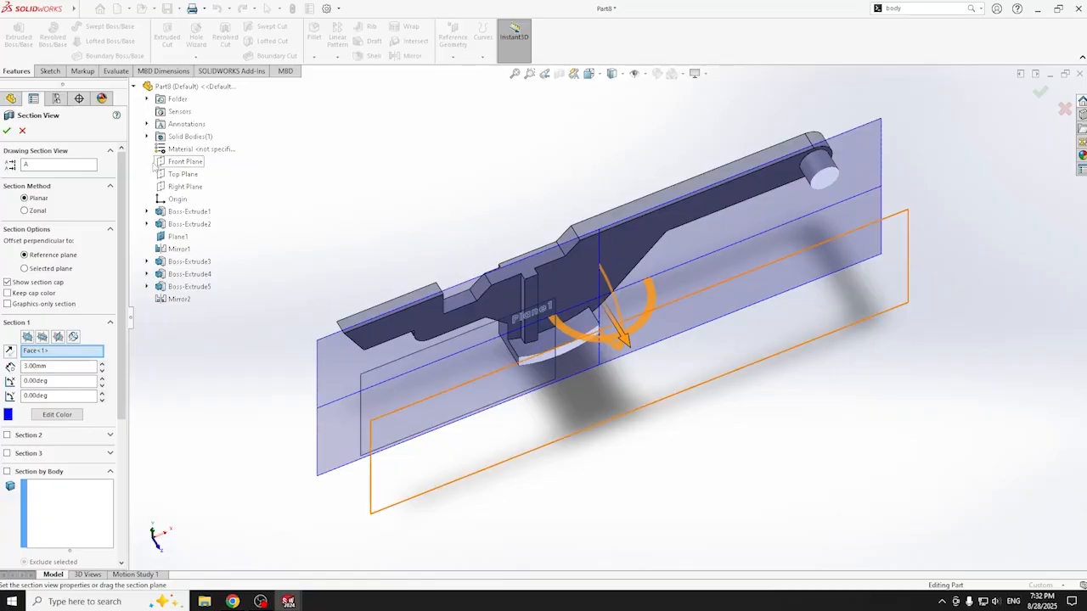
left_click(7, 130)
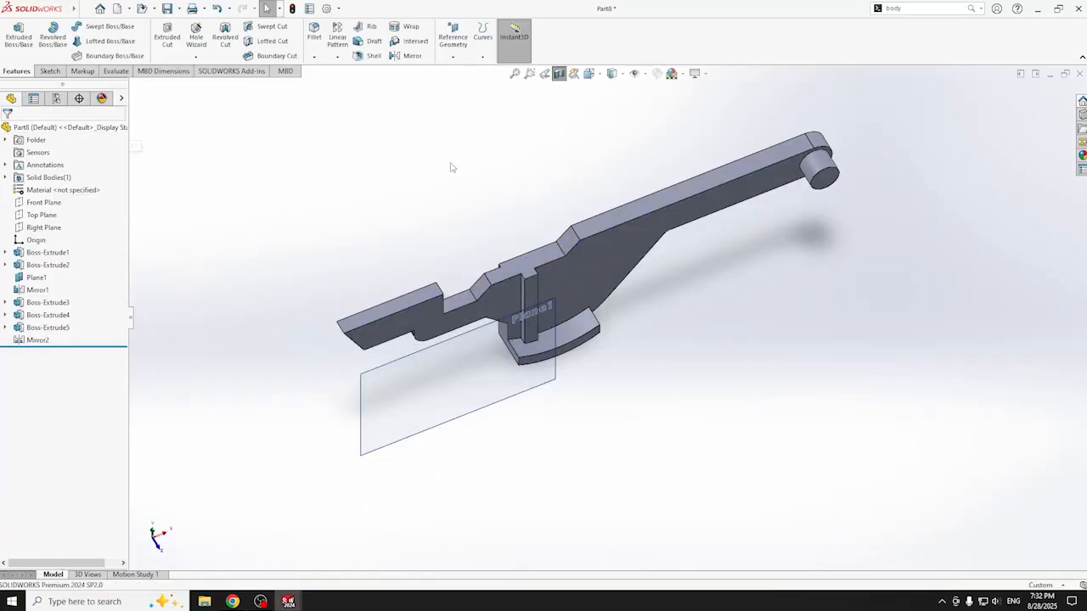
- Reselect the arm face, view it Normal To, and start Sketch6 on it
scroll(450, 246, "down", 4)
left_click(418, 370)
middle_click_drag(429, 325, 408, 258)
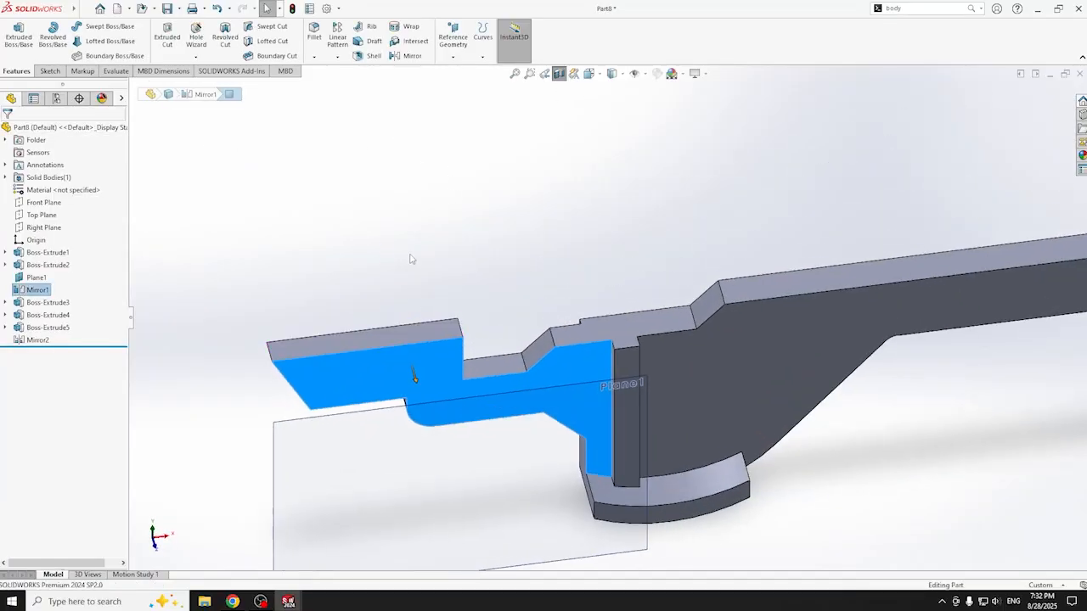
key("ctrl+8")
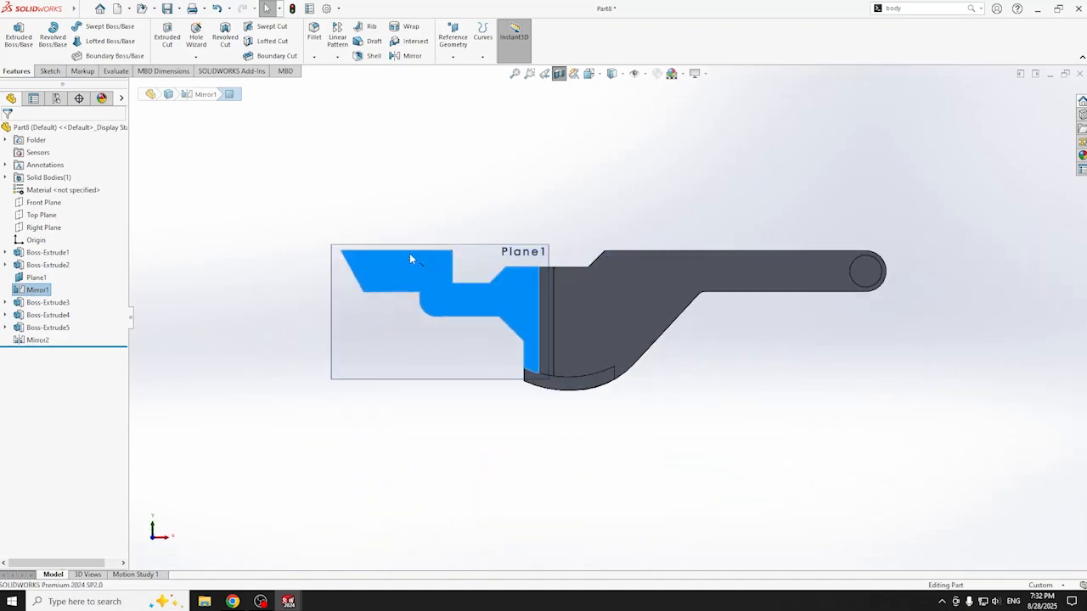
left_click(49, 70)
left_click(13, 34)
scroll(453, 281, "down", 3)
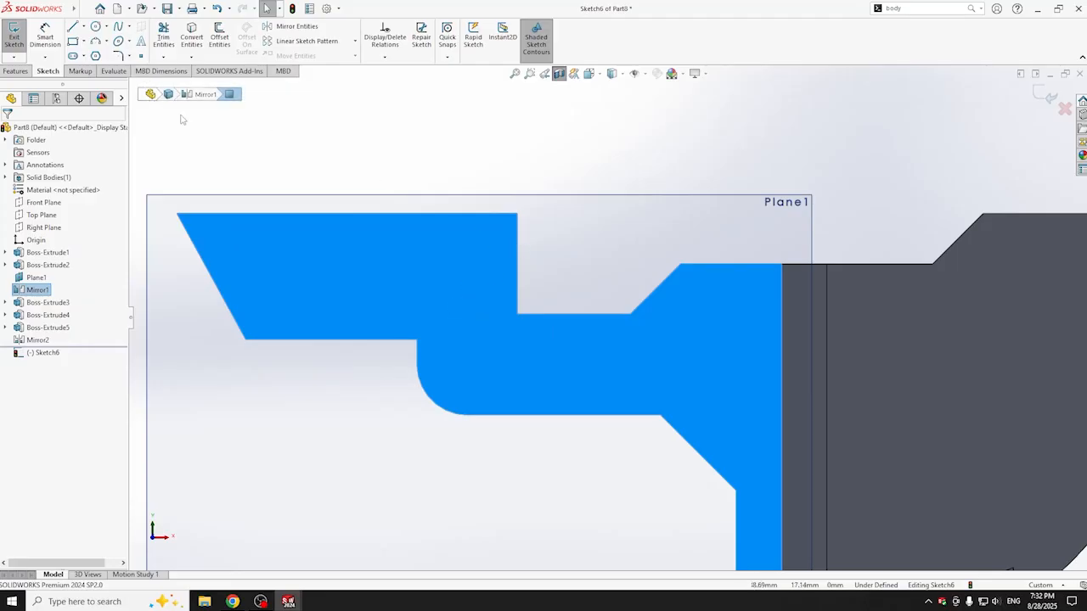
- Draw a corner rectangle near the top of the arm face
left_click(73, 27)
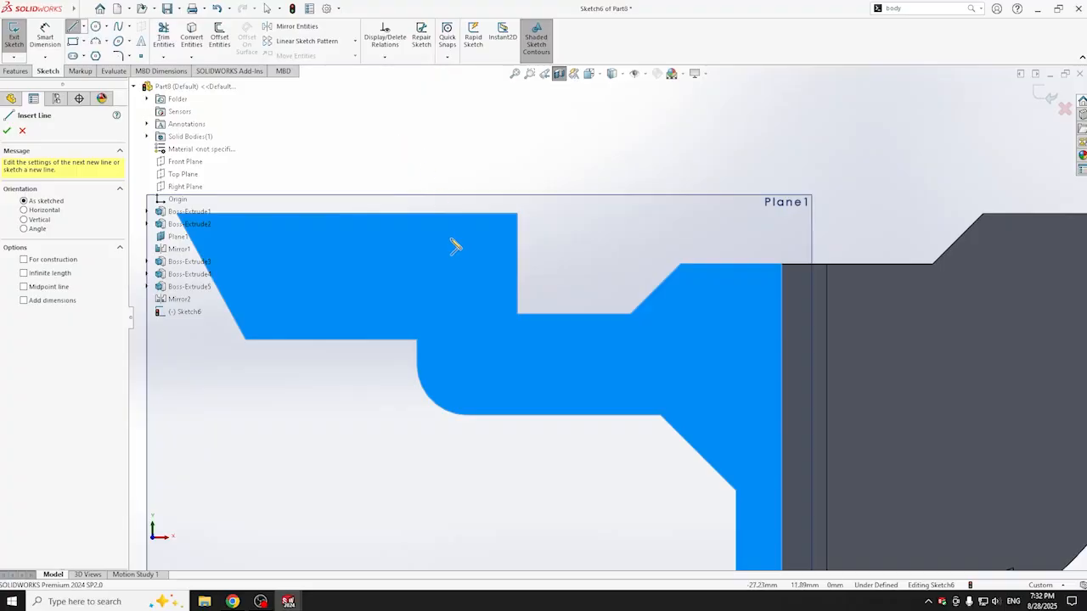
key("Escape")
key("r")
left_click_drag(499, 227, 337, 266)
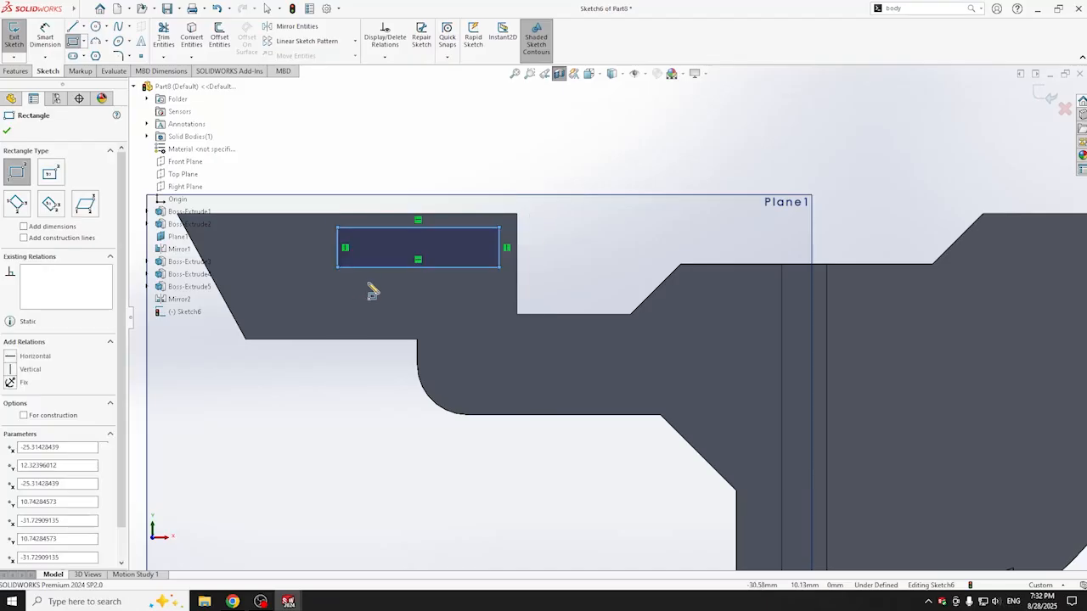
- Position the rectangle 1.40 from the step and 0.50 below the arm's top edge
left_click(45, 39)
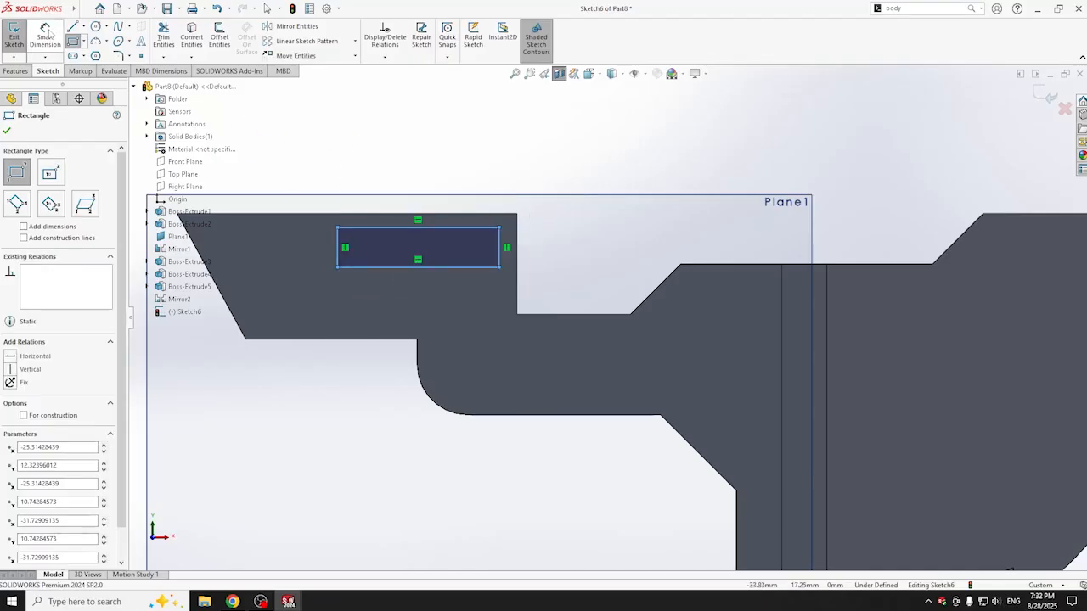
left_click(500, 246)
left_click(517, 251)
left_click(513, 161)
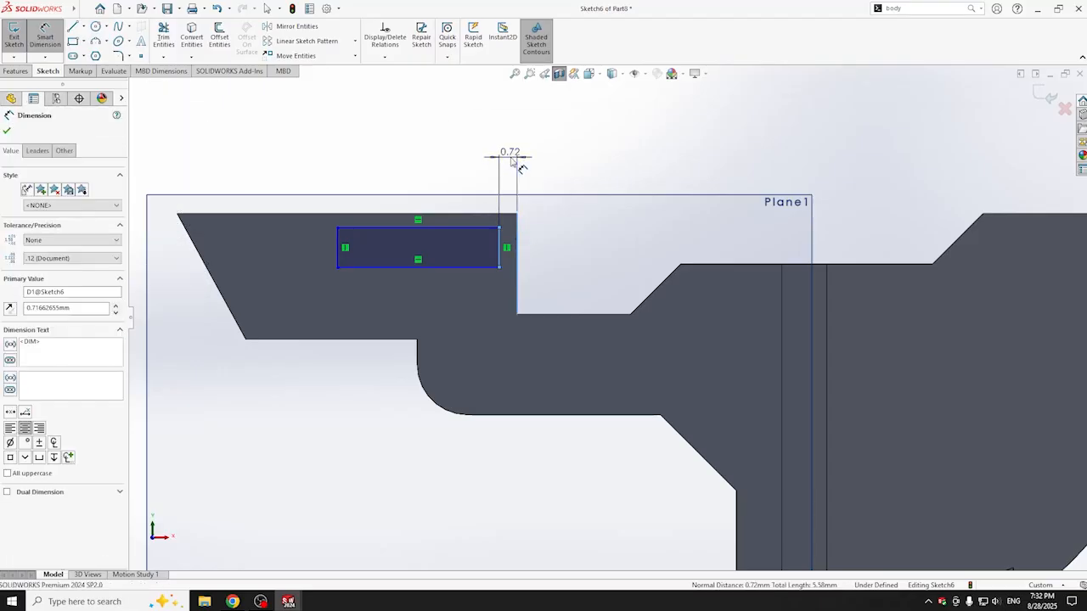
type("1.4")
key("Return")
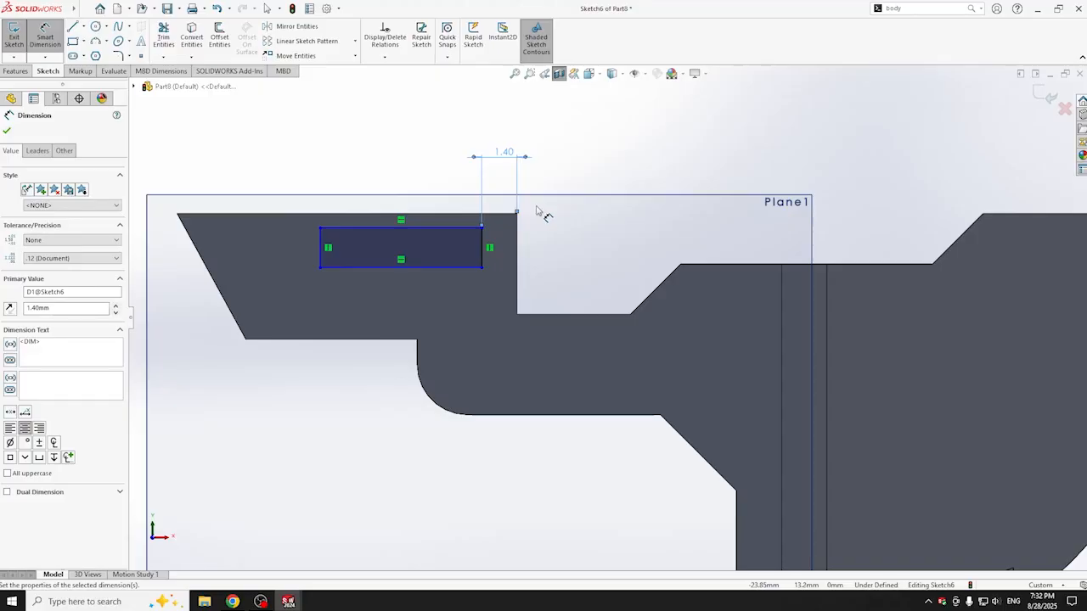
left_click(472, 216)
left_click(481, 226)
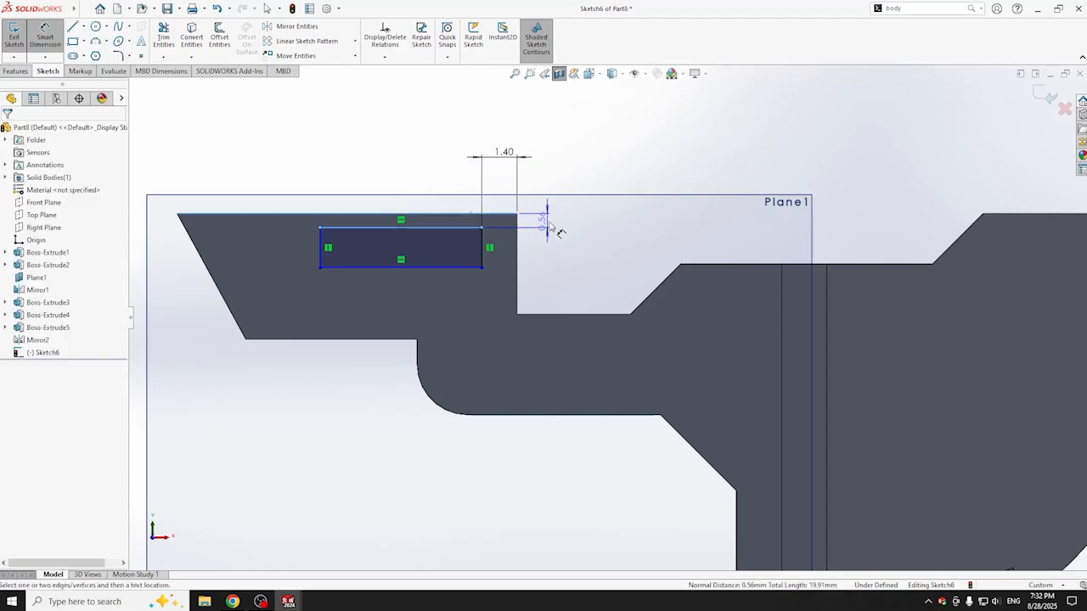
left_click(554, 227)
key("Return")
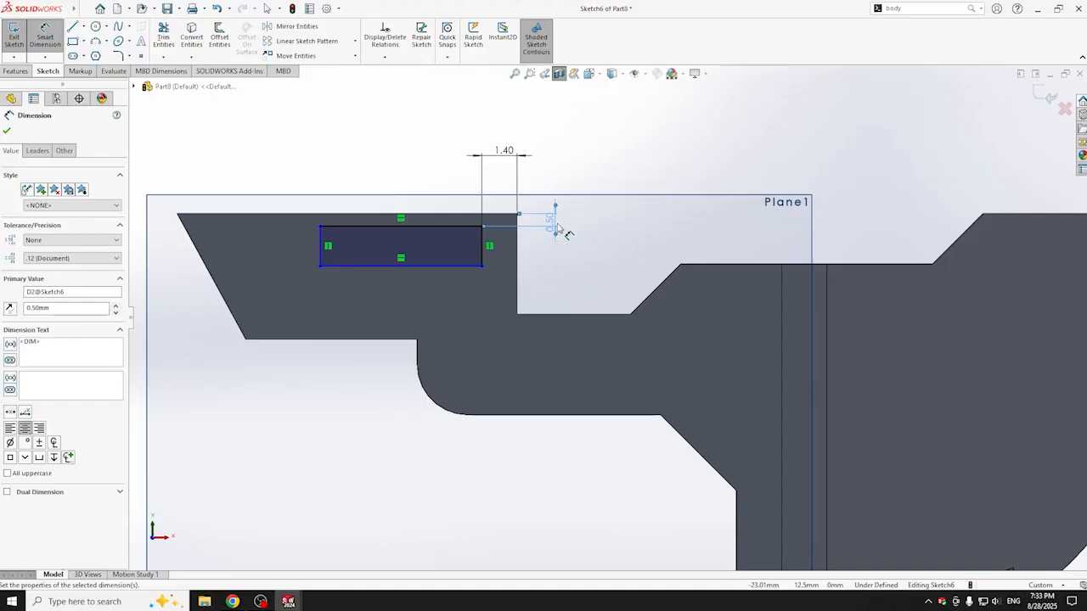
- Size the rectangle to 2.90 high by 6.90 wide, then turn off the section view
left_click(483, 251)
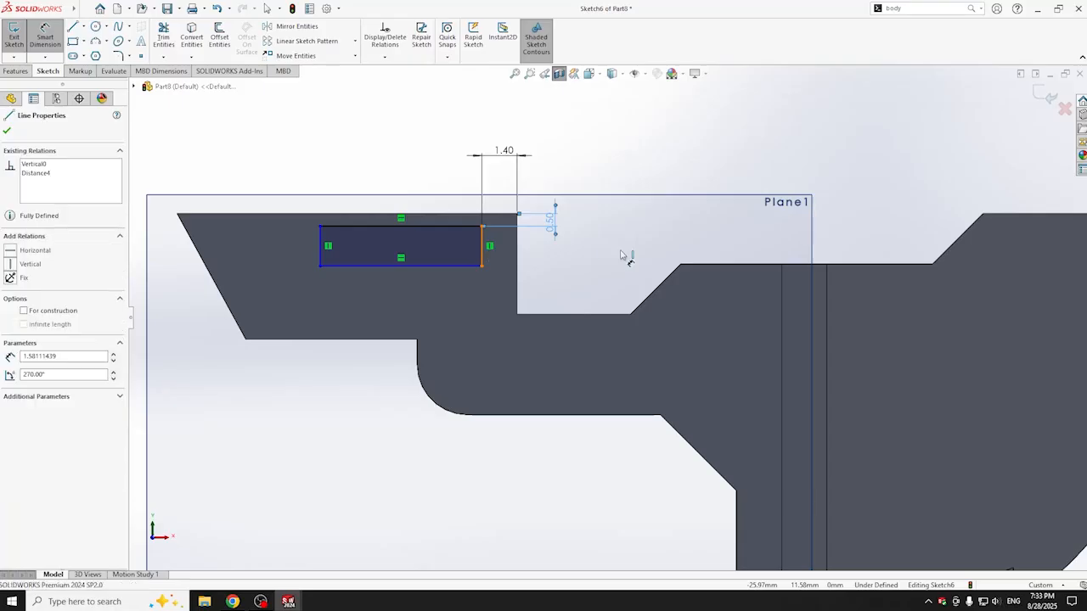
left_click(595, 252)
type("2.9")
key("Return")
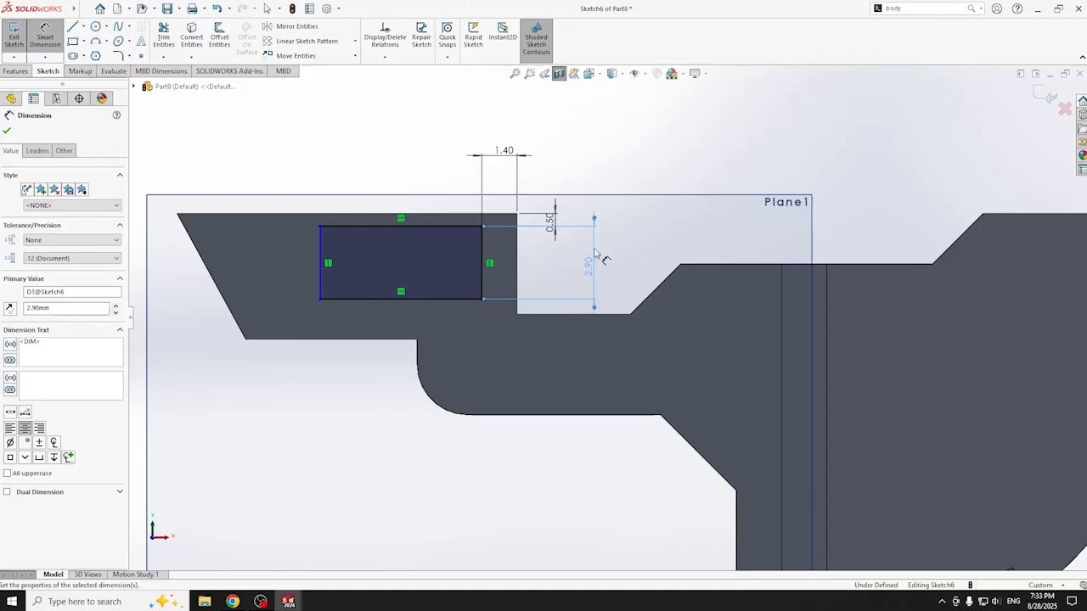
left_click(428, 226)
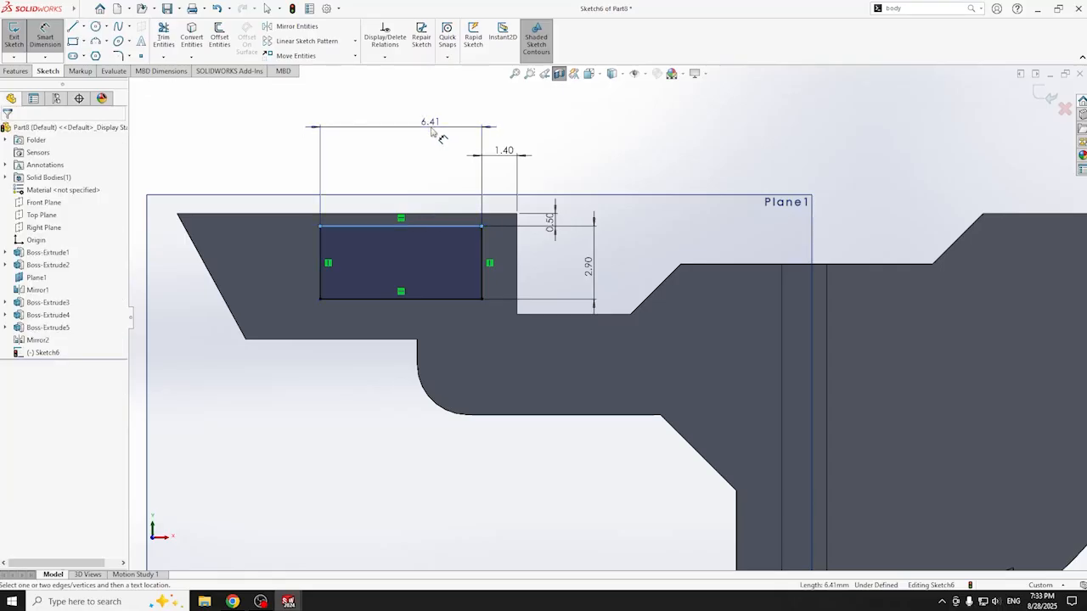
left_click(431, 132)
type("6.9")
key("Return")
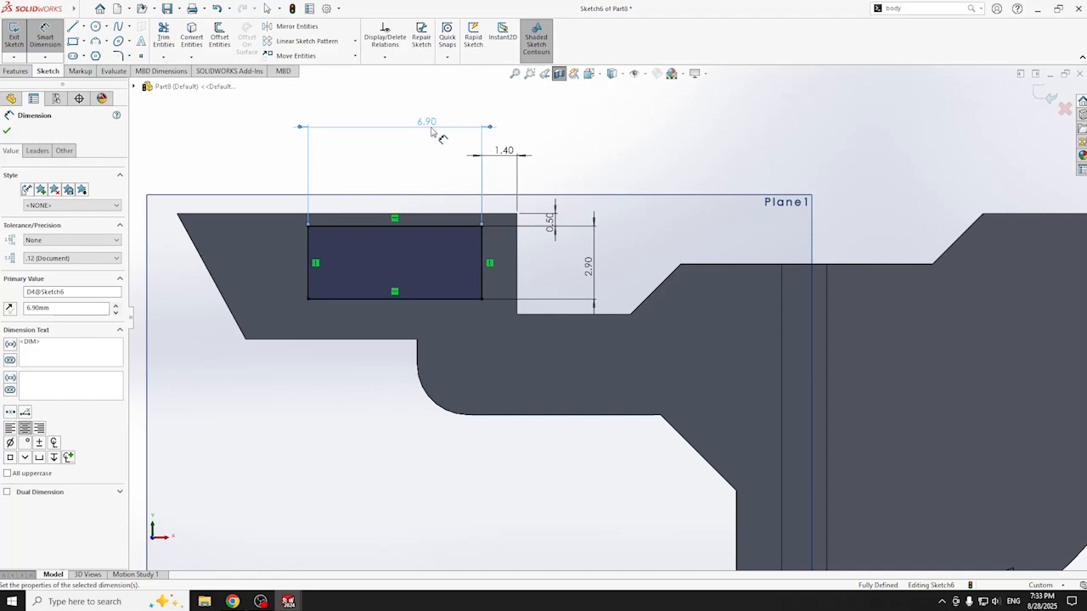
mouse_move(287, 172)
middle_mouse_down()
mouse_move(303, 175)
mouse_move(295, 188)
middle_mouse_up()
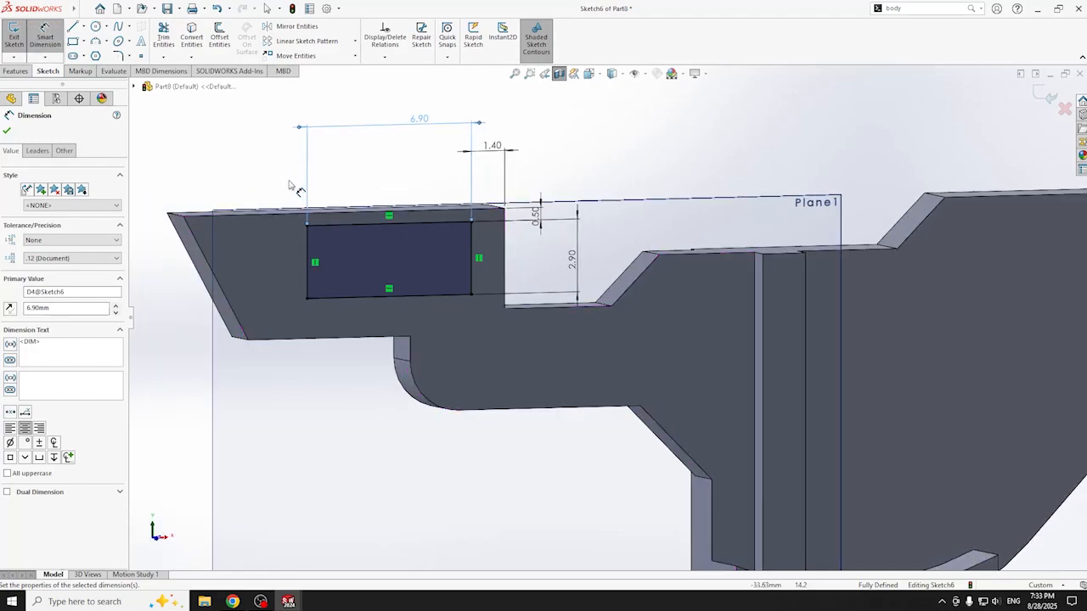
left_click(559, 75)
- Extrude the rectangle Up To Next, forming a block that bridges to the opposite arm
left_click(26, 68)
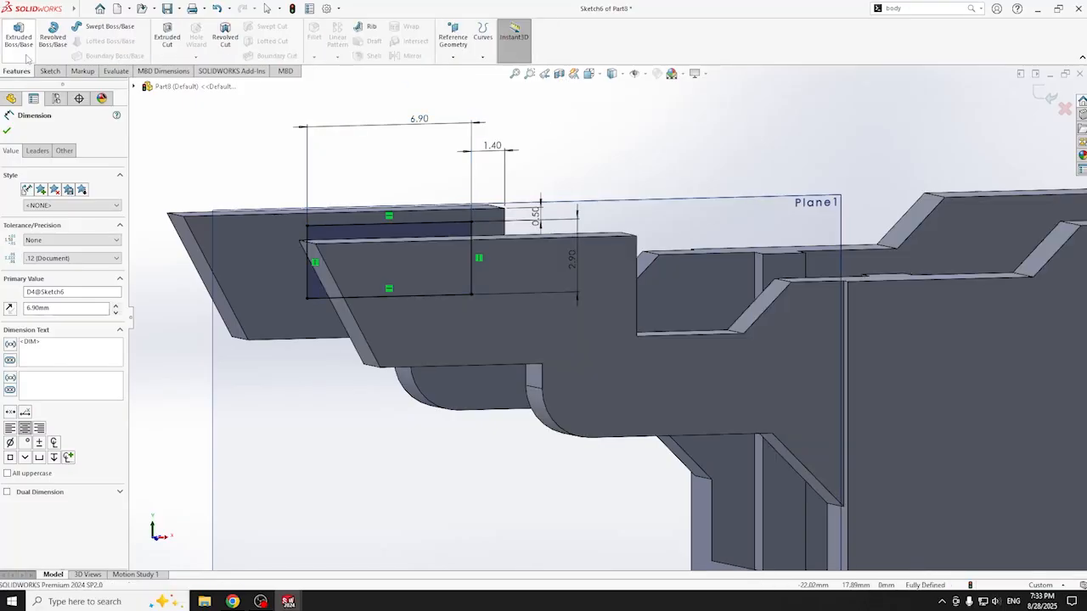
left_click(19, 36)
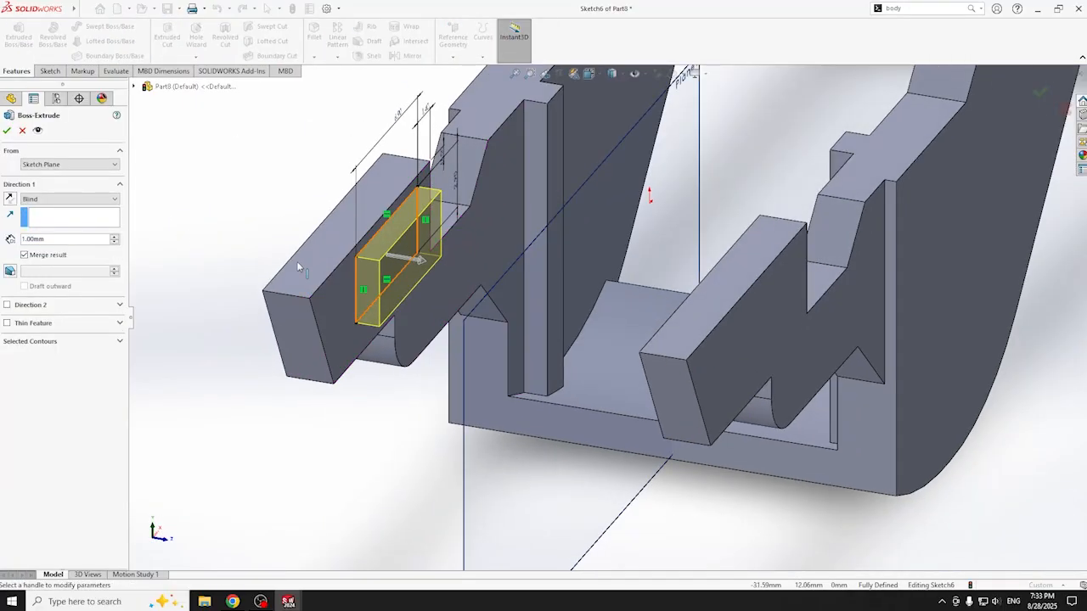
left_click(68, 198)
left_click(39, 216)
left_click(68, 199)
left_click(52, 225)
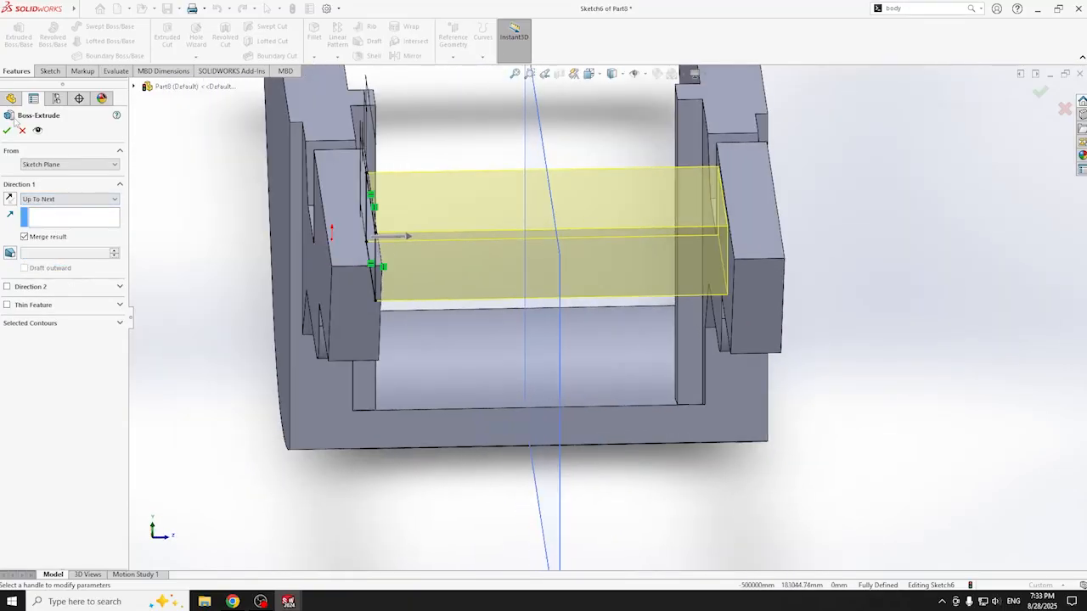
left_click(7, 129)
- Start a new sketch on the new block's face, viewed normal to it
middle_click_drag(437, 273, 739, 308)
middle_click_drag(868, 271, 641, 421, "ctrl")
left_click(612, 330)
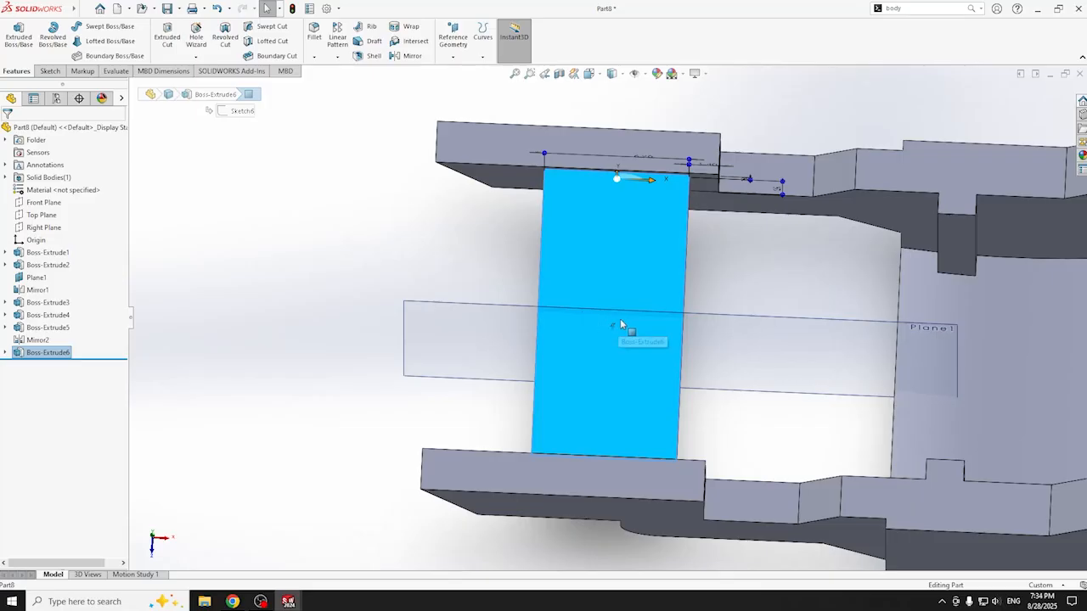
key("ctrl+8")
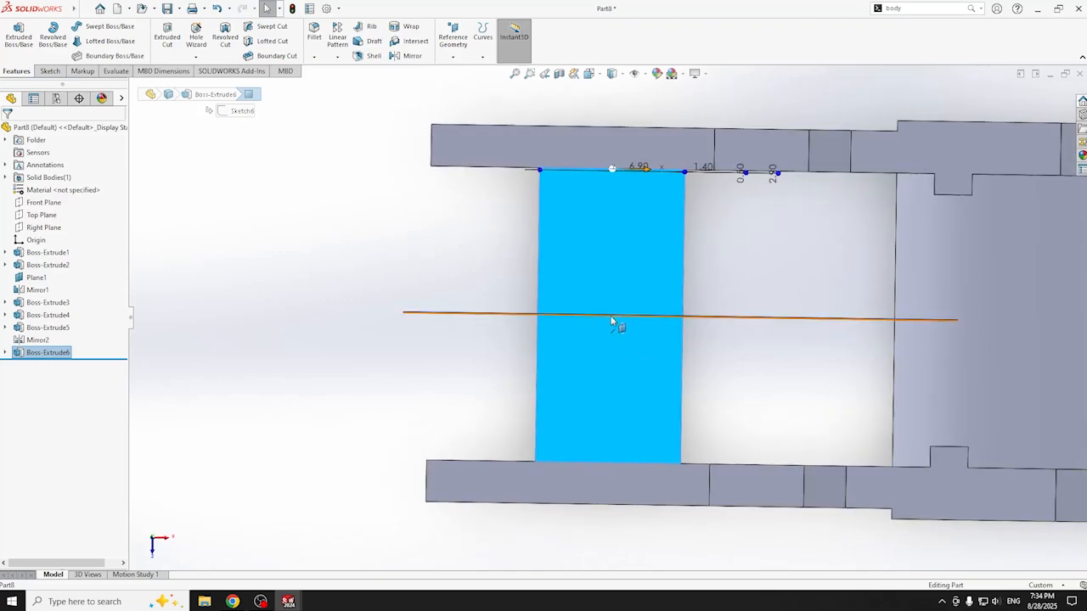
scroll(623, 319, "down", 3)
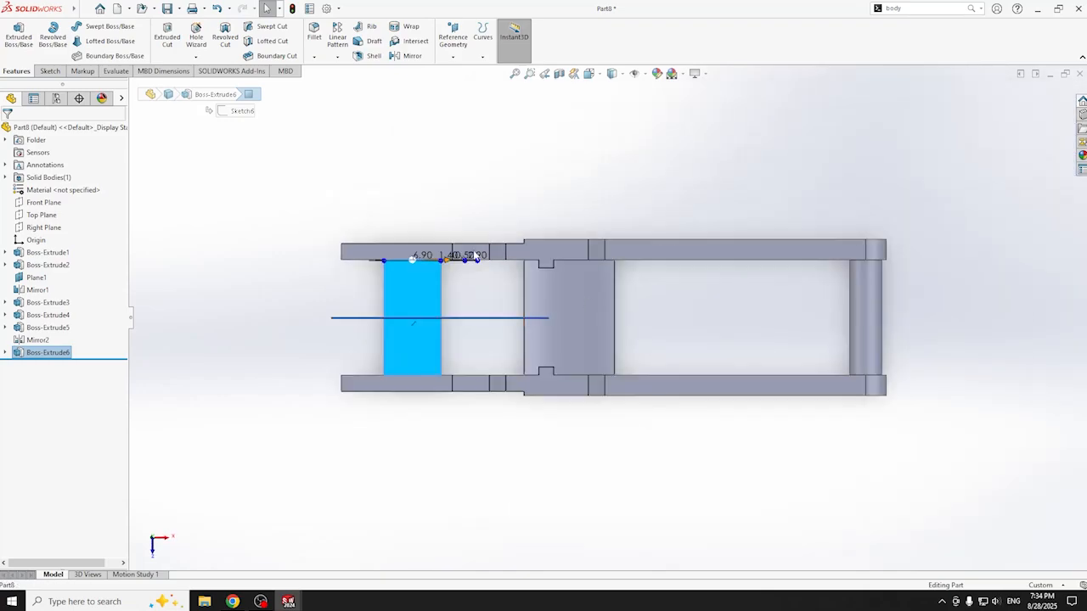
scroll(417, 314, "up", 4)
left_click(500, 358)
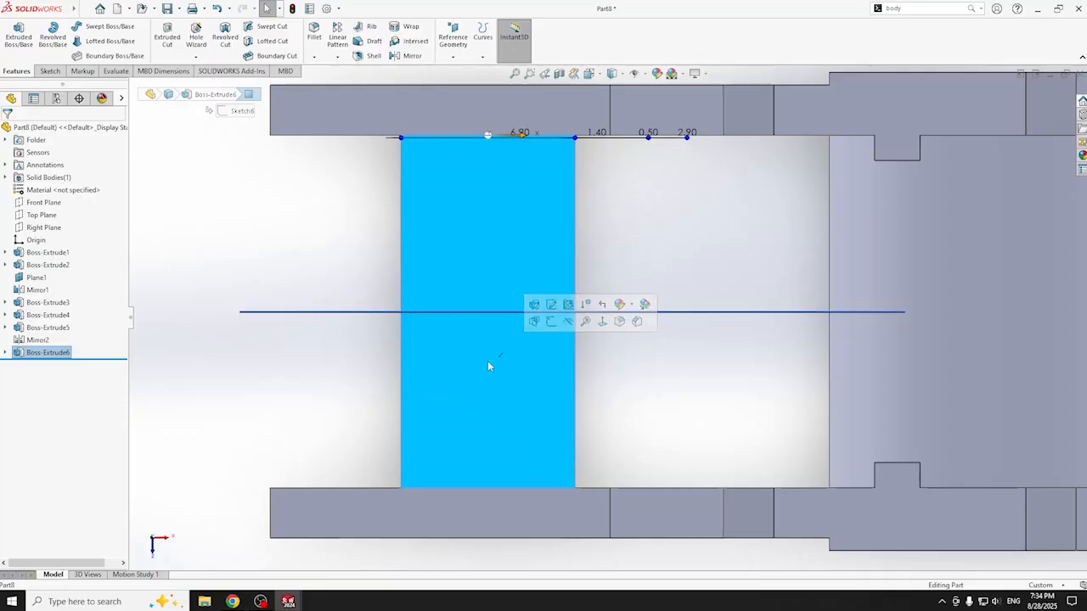
left_click(48, 71)
left_click(14, 35)
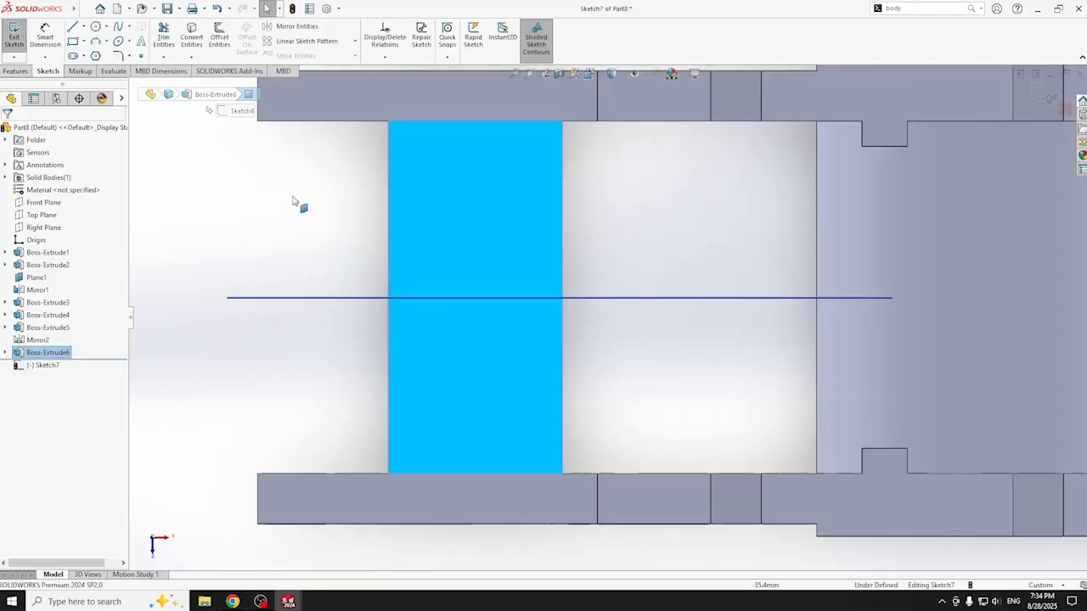
- Draw a 2.4 mm diameter circle centred on the horizontal line, then exit Sketch7
left_click(96, 27)
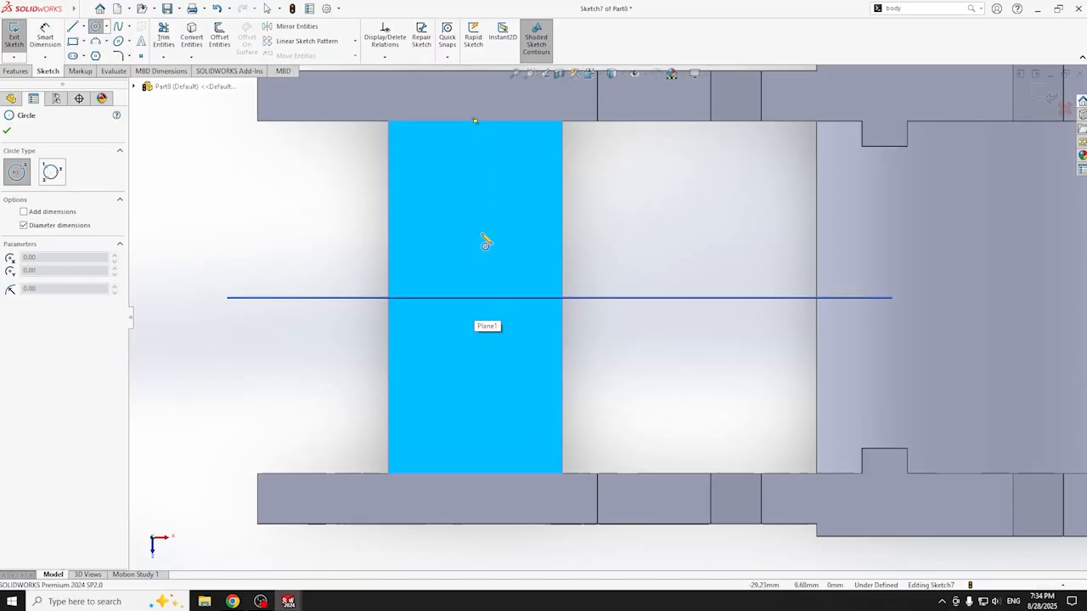
left_click(475, 297)
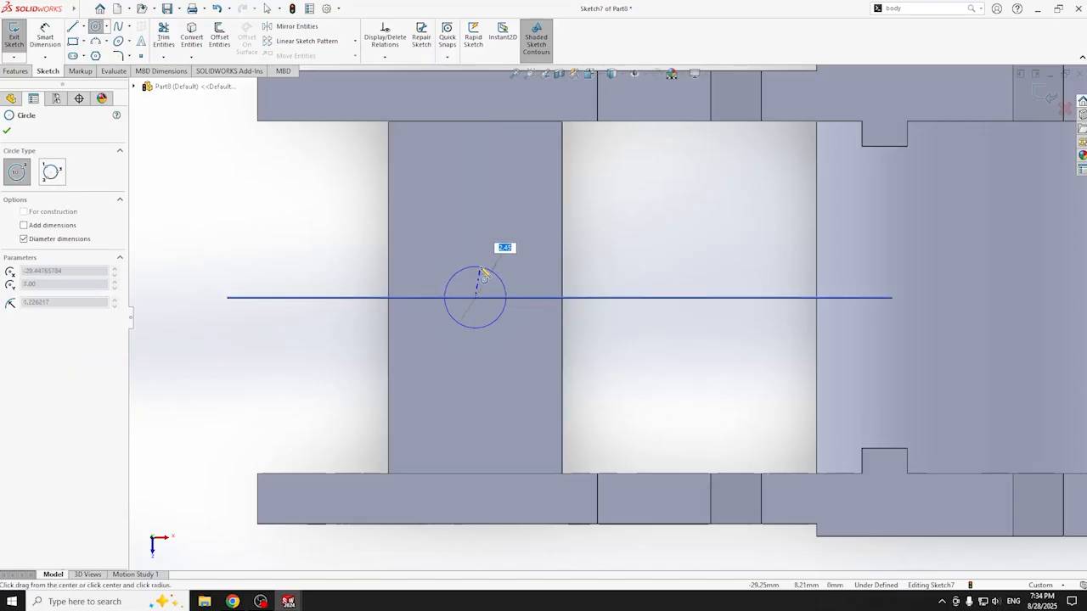
left_click(480, 273)
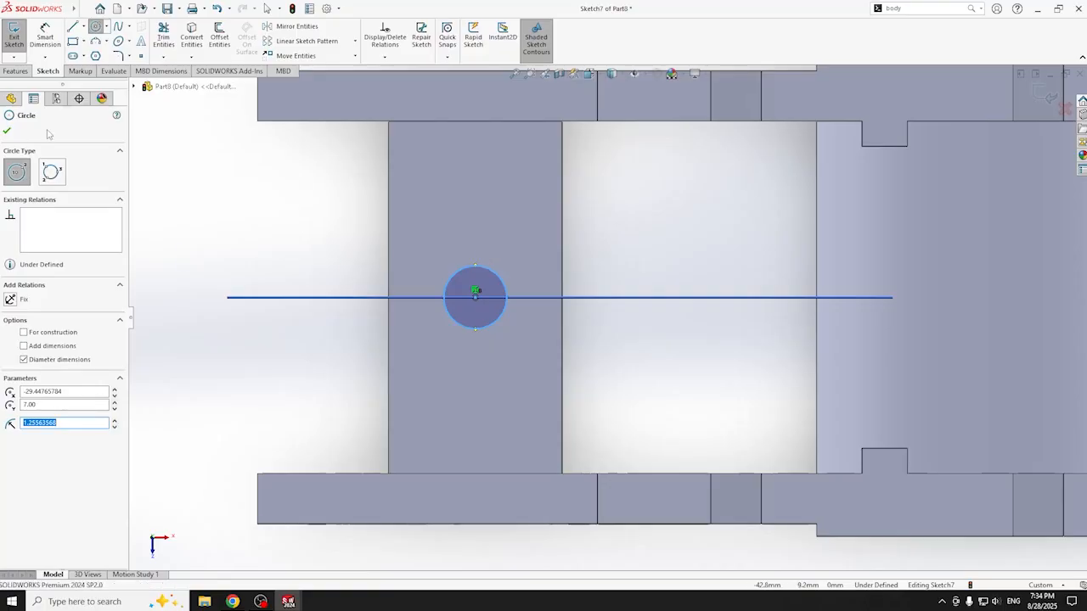
key("Escape")
left_click(450, 284)
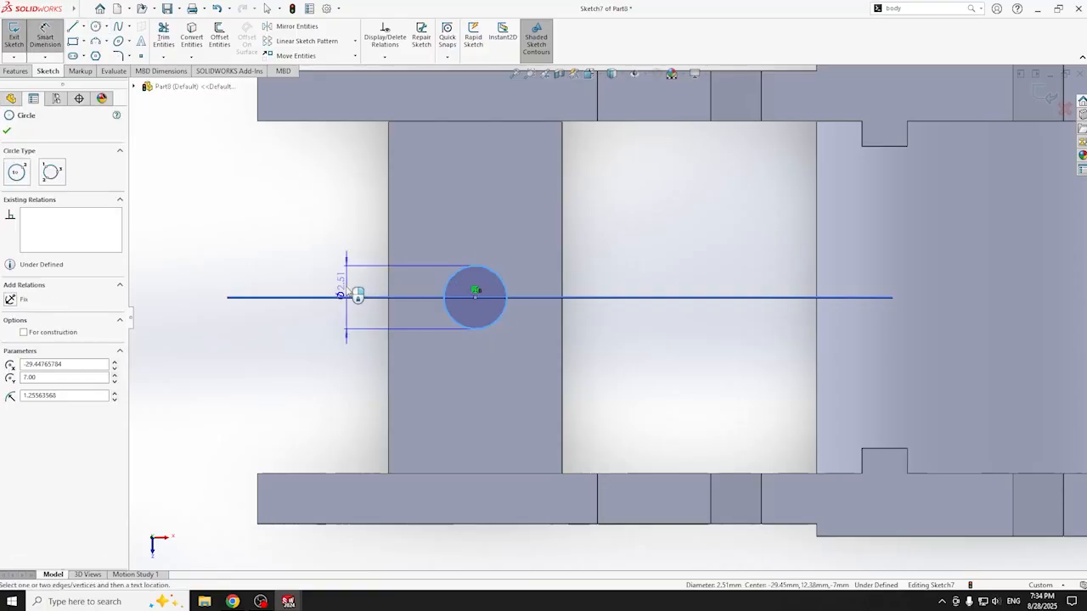
left_click(346, 334)
type("2.4")
key("Return")
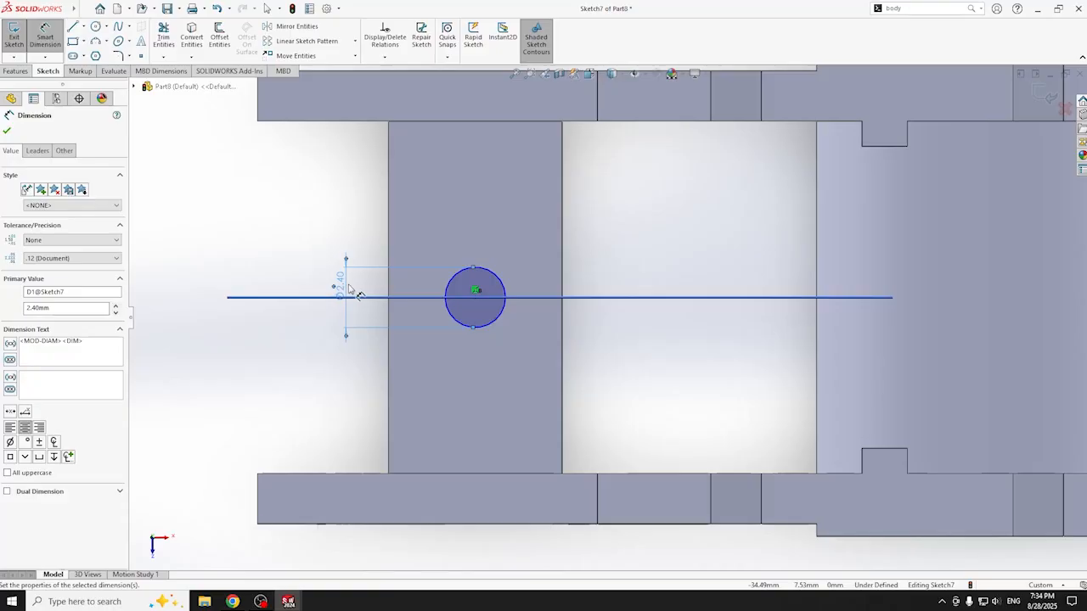
mouse_move(374, 371)
middle_mouse_down()
mouse_move(315, 311)
mouse_move(386, 308)
mouse_move(376, 211)
mouse_move(403, 439)
middle_mouse_up()
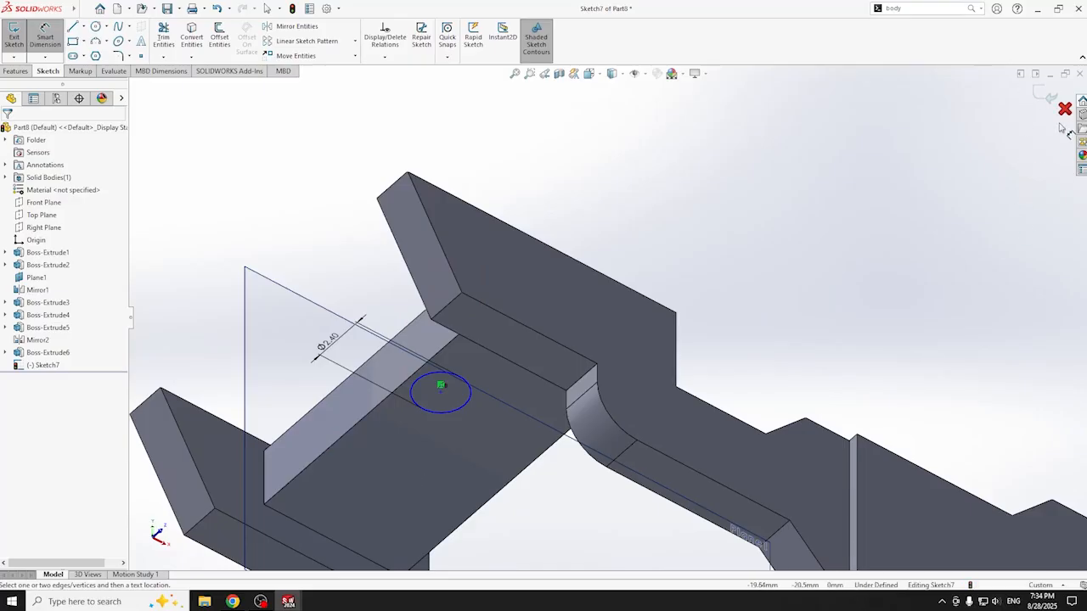
left_click(1050, 97)
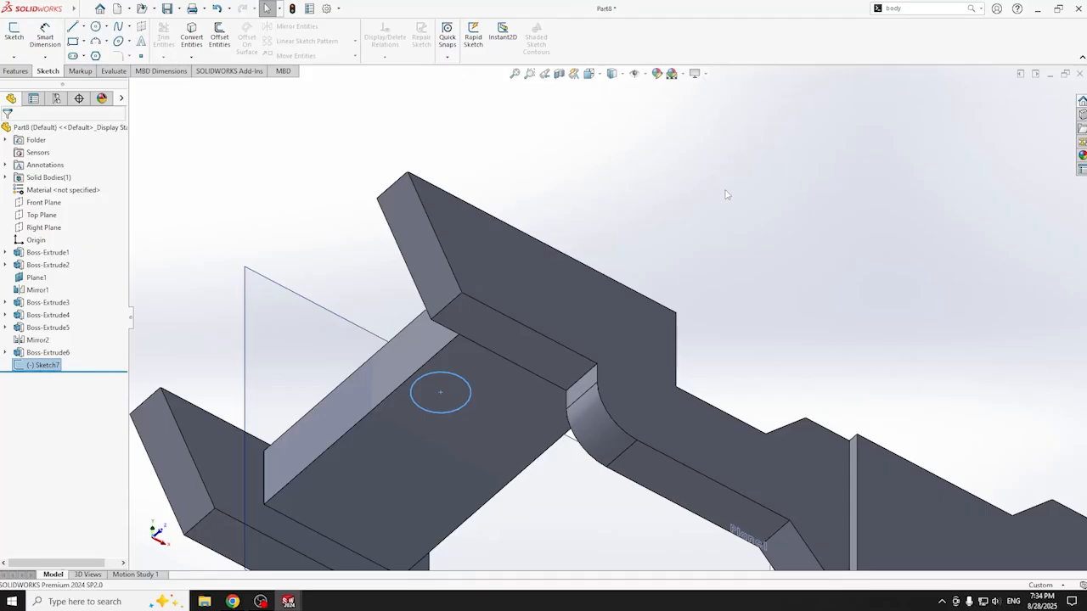
- On the crossbar face, sketch a 5 mm diameter circle centred on the small circle
middle_click_drag(485, 352, 498, 451)
left_click(498, 451)
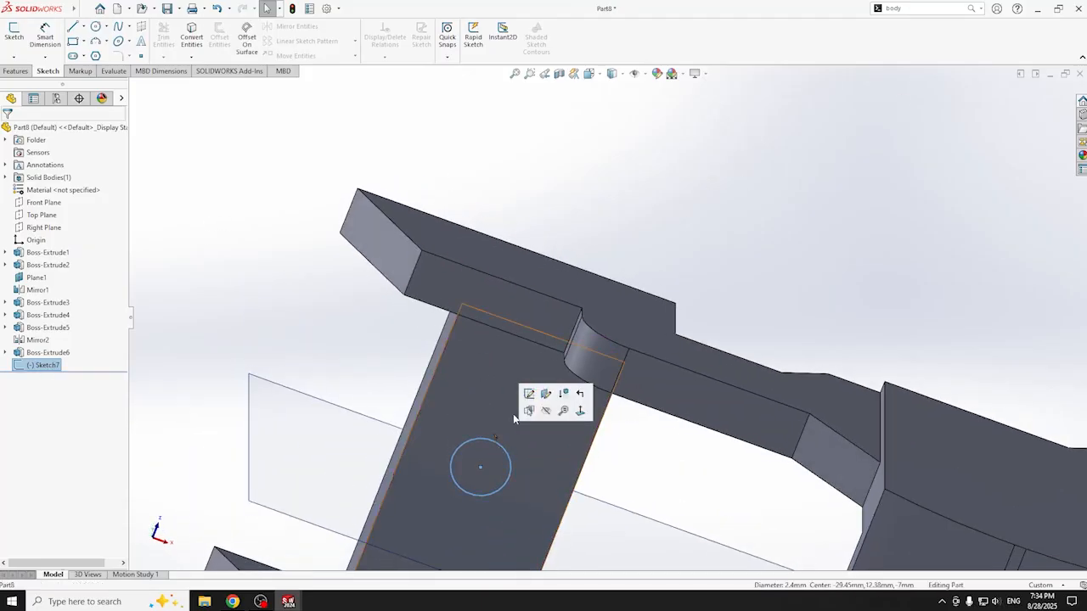
left_click(483, 402)
key("ctrl+8")
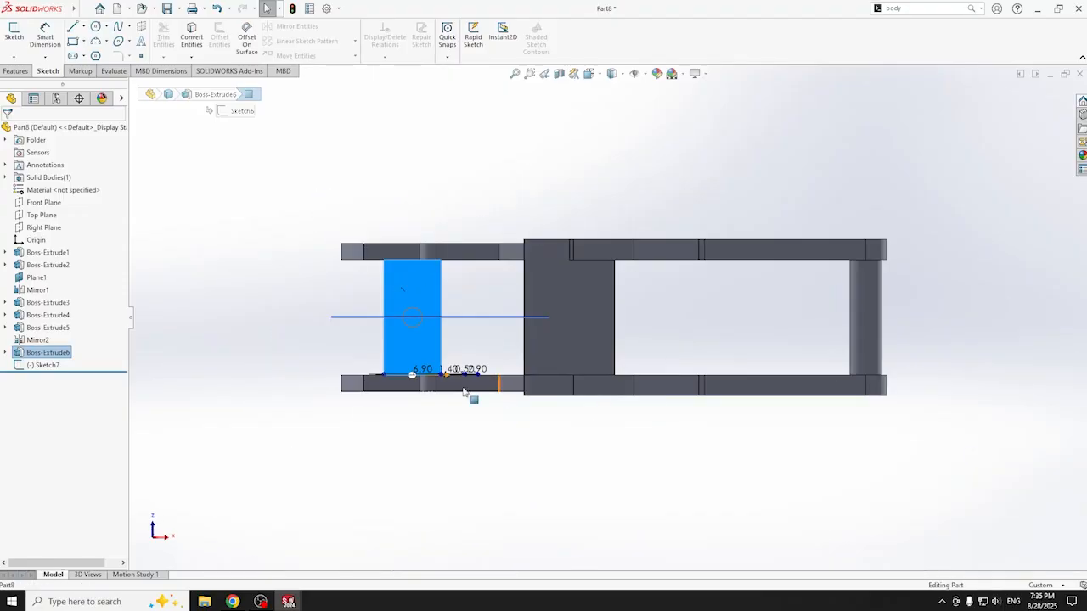
scroll(670, 342, "down", 3)
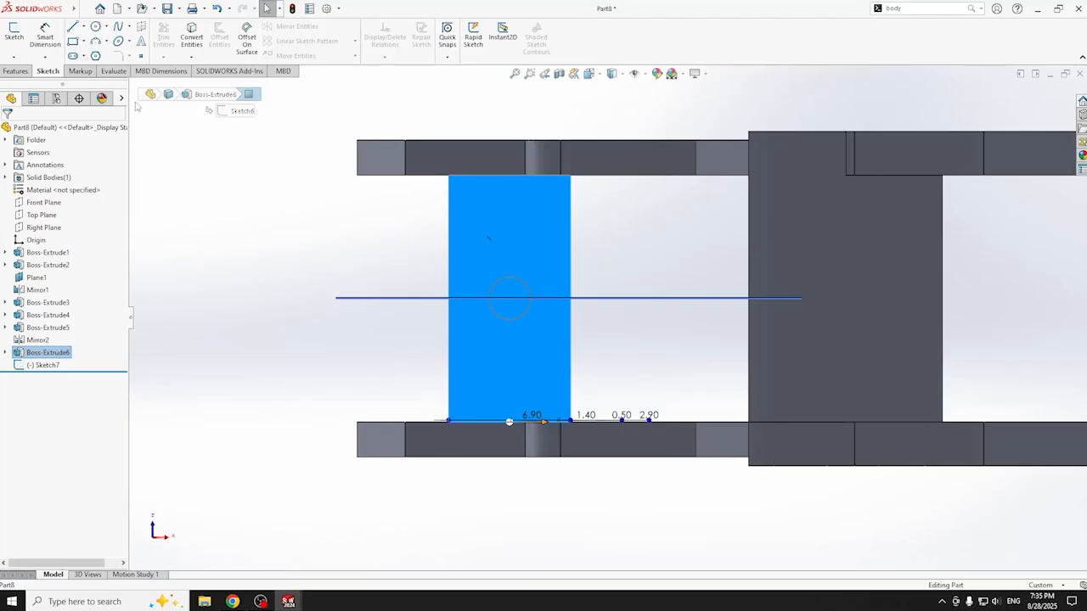
left_click(96, 27)
scroll(442, 327, "down", 5)
left_click(507, 305)
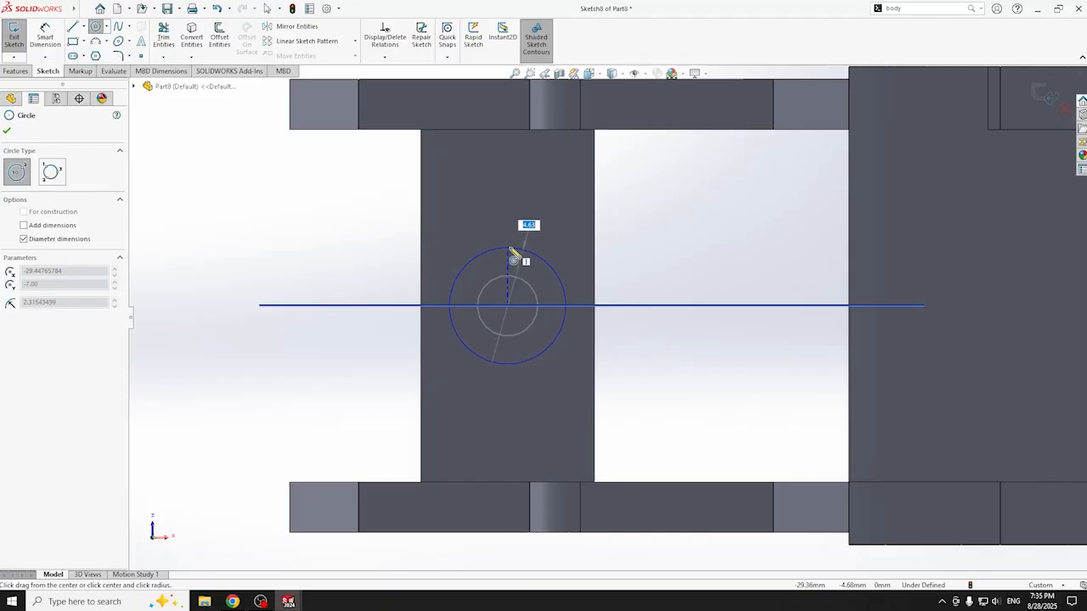
left_click(513, 253)
key("Escape")
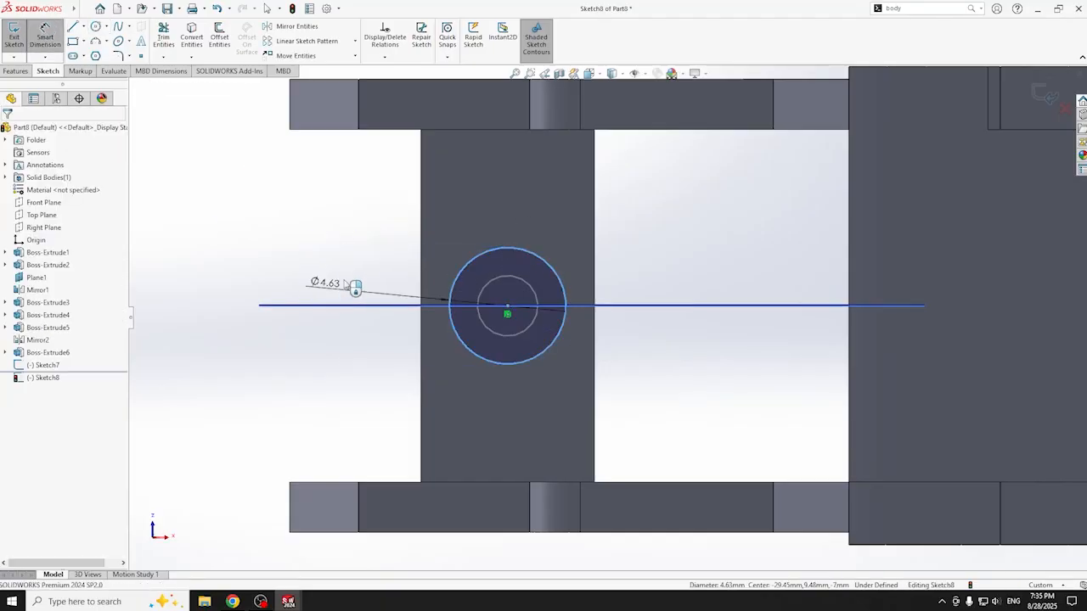
left_click(333, 290)
type("5")
key("Return")
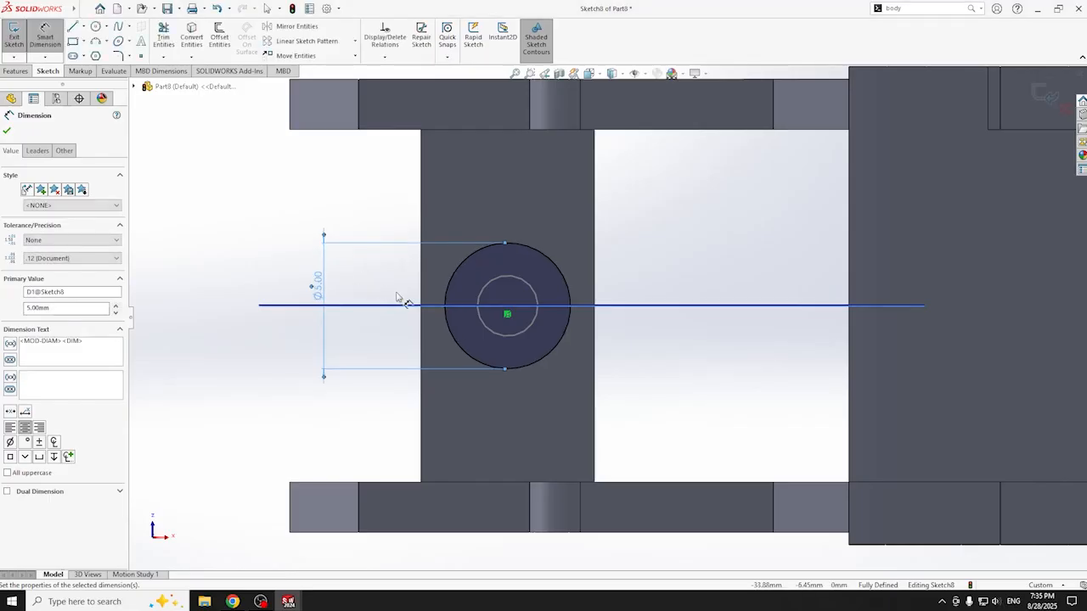
- Extrude the 5 mm circle 4 mm into a cylindrical boss
left_click(15, 71)
left_click(12, 39)
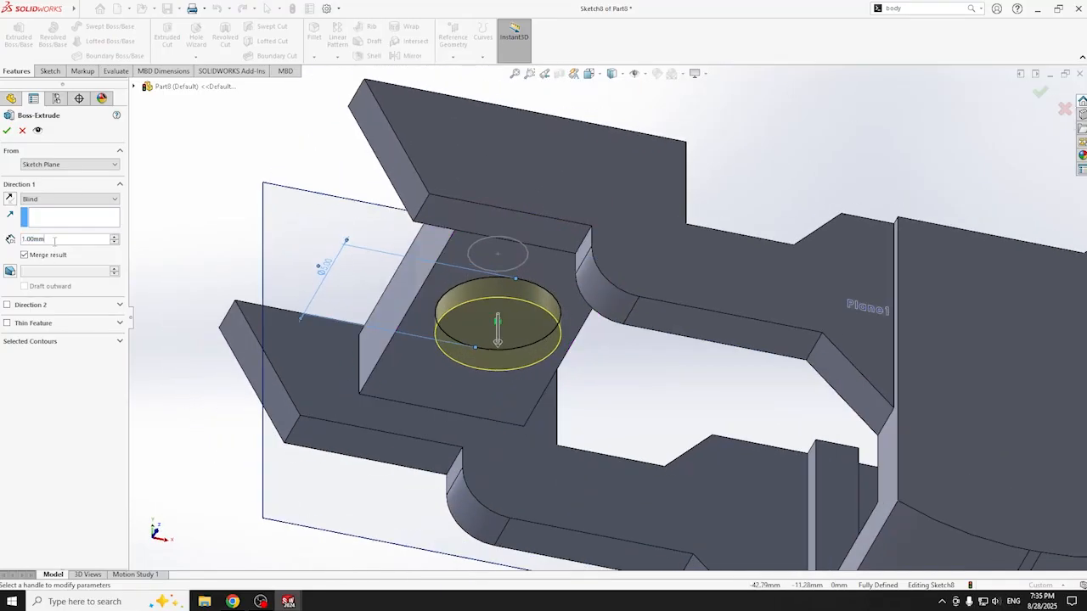
double_click(54, 241)
type("4")
key("Return")
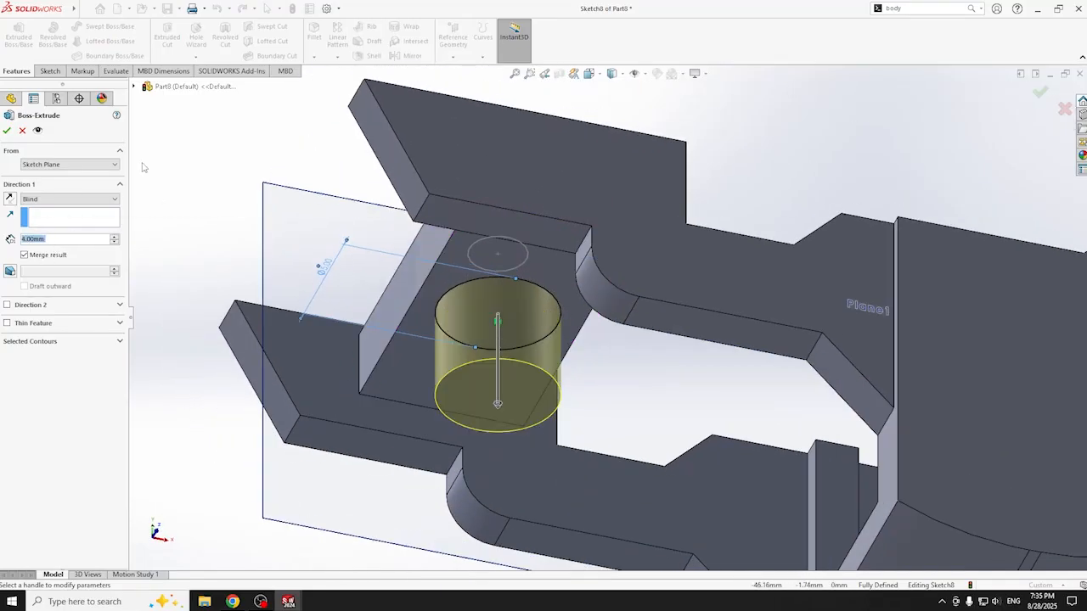
left_click(7, 130)
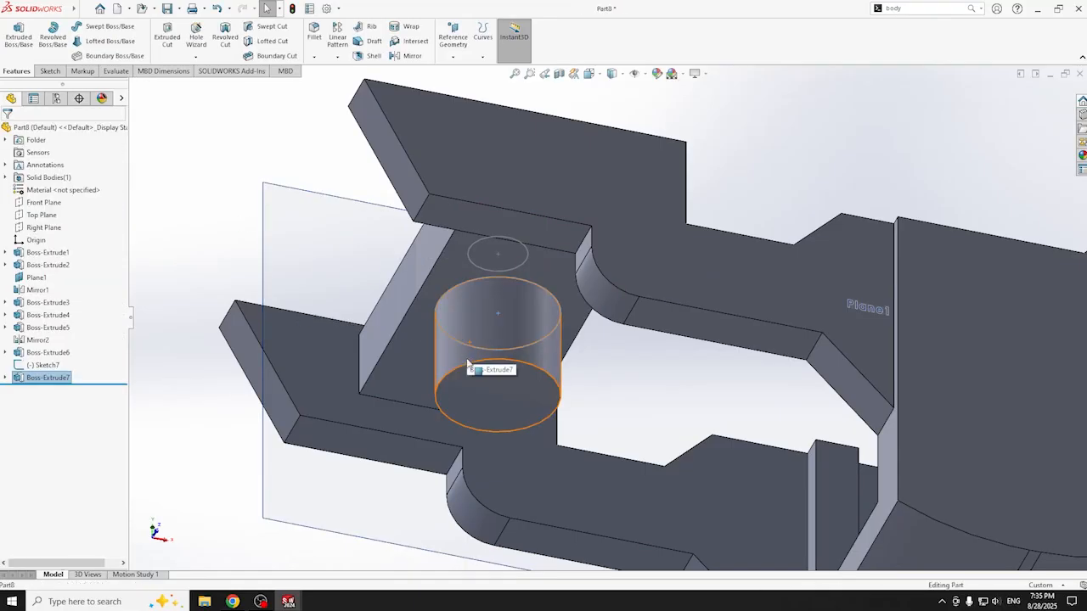
left_click(468, 363)
- Fillet the cylinder's bottom edge with a 1.5 mm radius
left_click(487, 361)
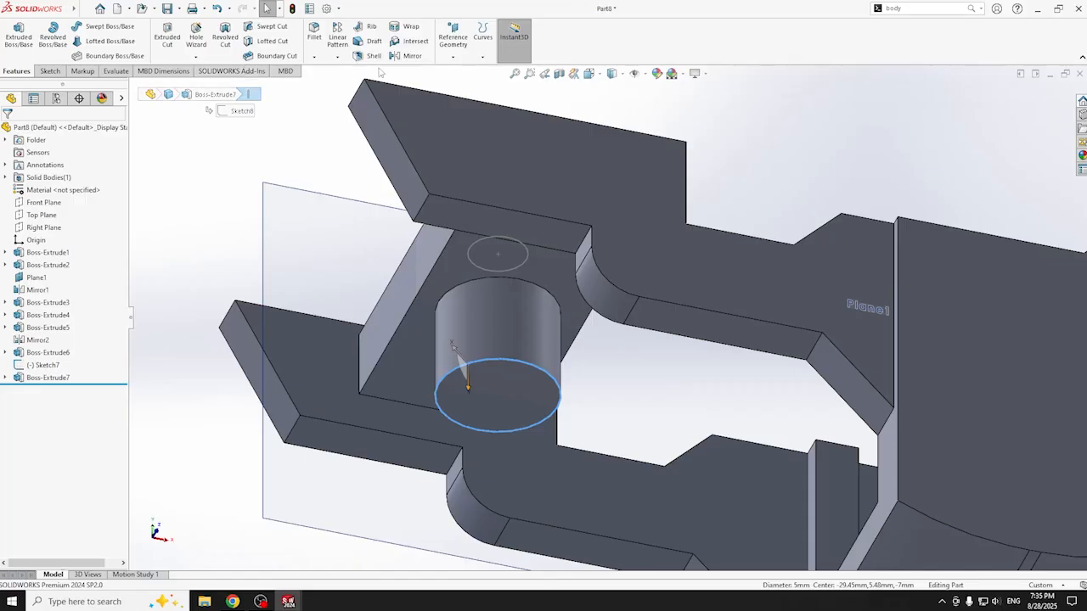
left_click(313, 35)
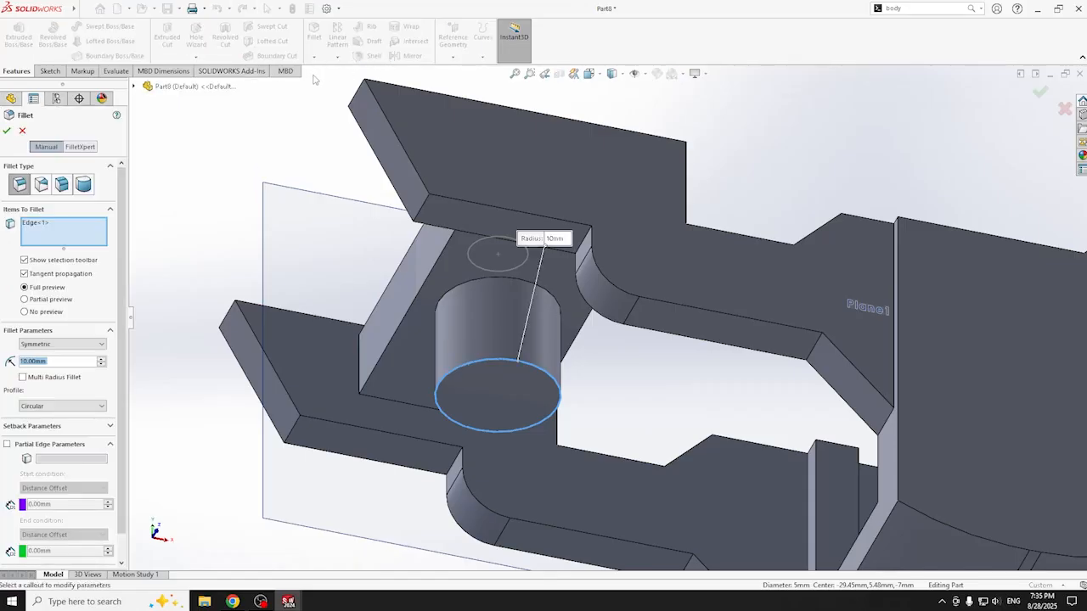
type("3")
key("BackSpace")
type("2")
key("Return")
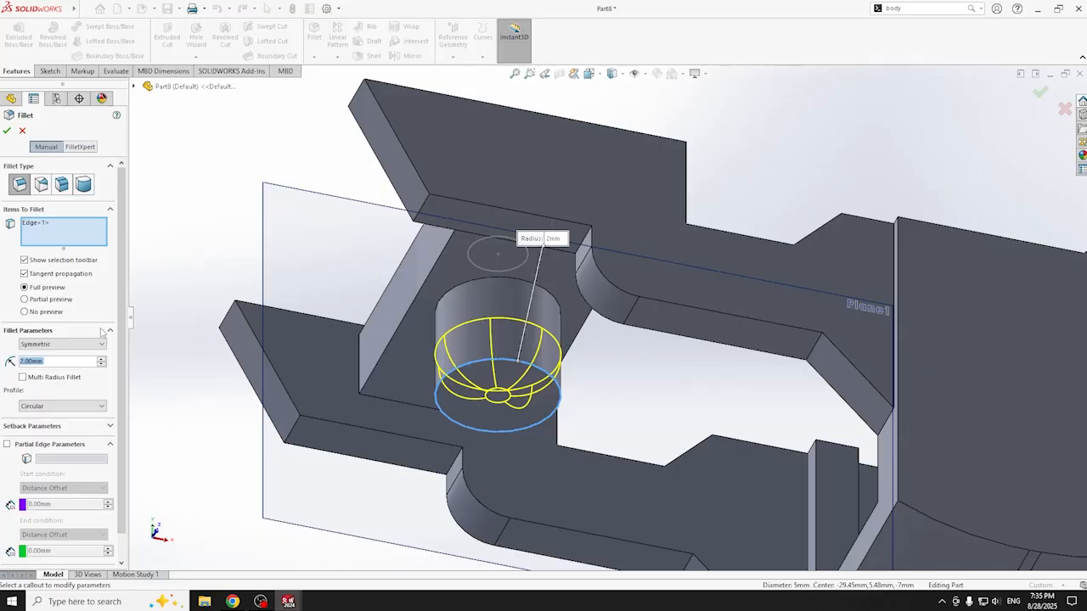
type("1.5")
key("Return")
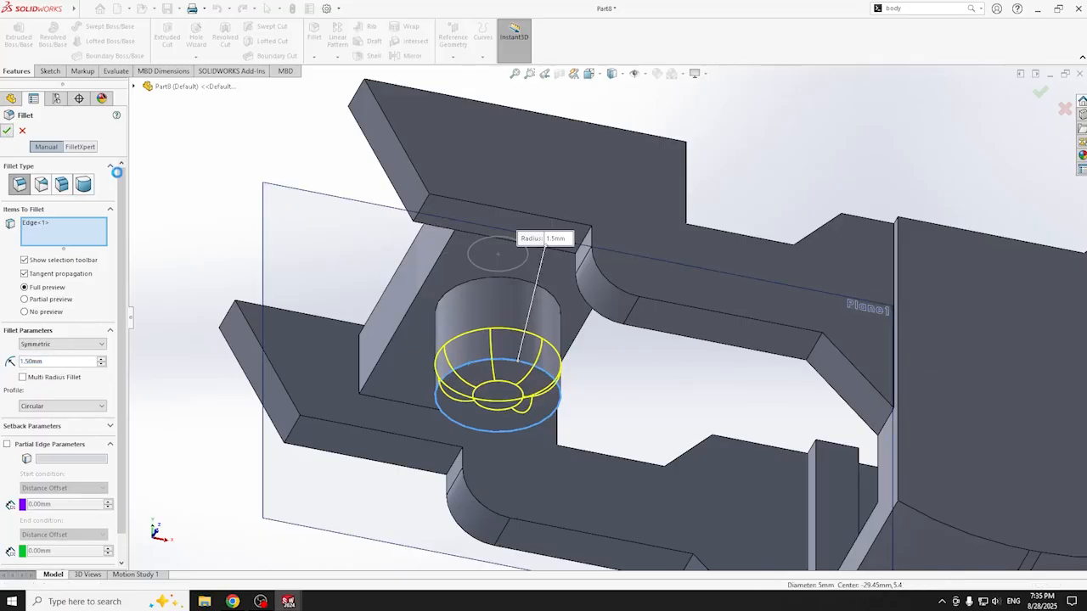
left_click(7, 130)
mouse_move(356, 248)
middle_mouse_down()
mouse_move(366, 467)
mouse_move(474, 326)
middle_mouse_up()
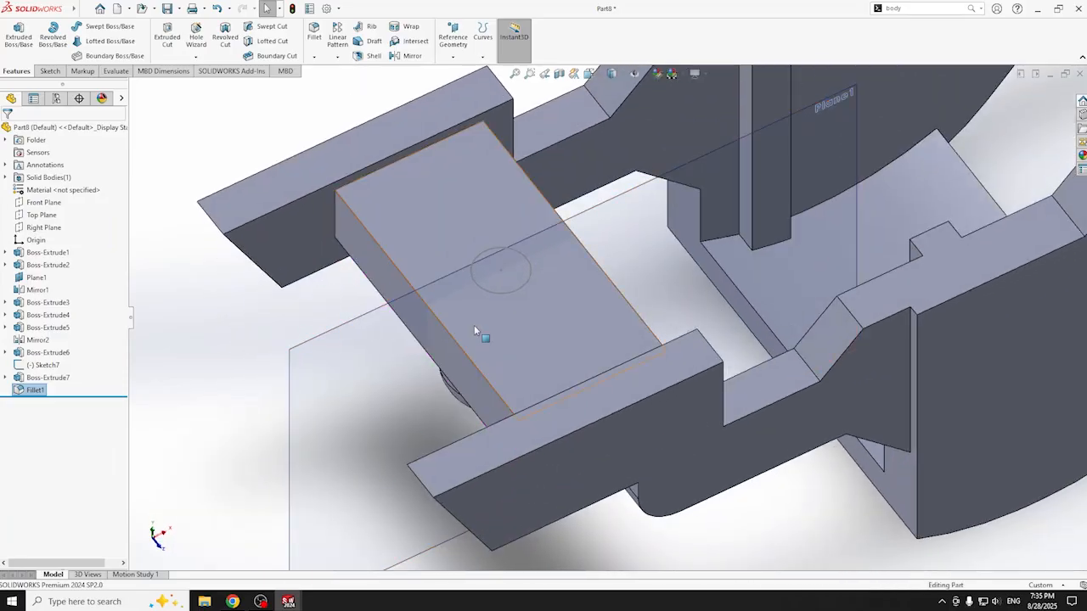
- Cut Sketch7's 2.4 mm circle 4 mm deep as a hole through the crossbar
left_click(42, 365)
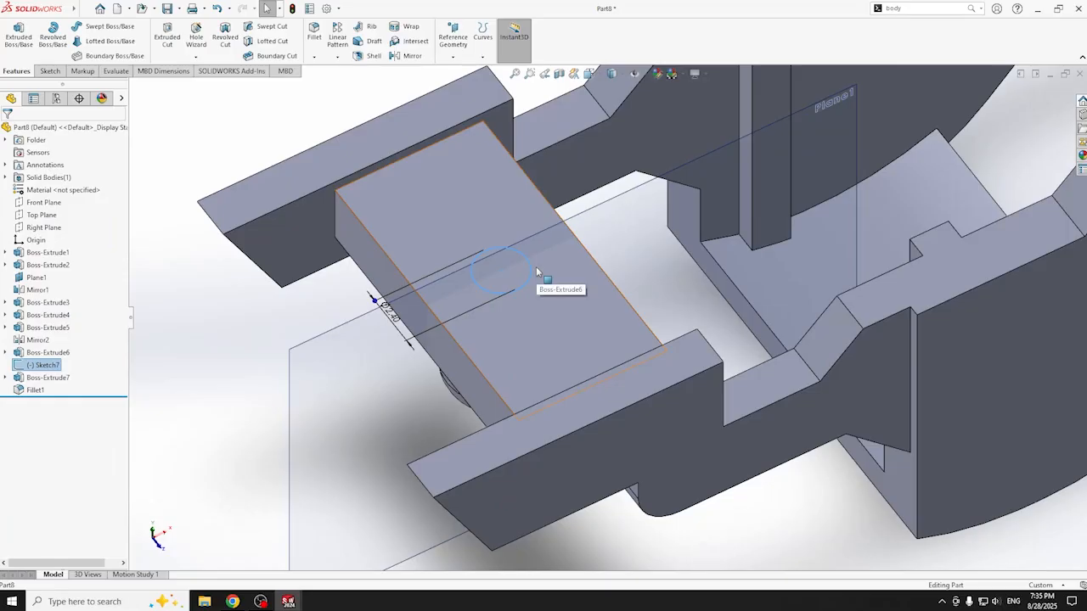
left_click(31, 365)
left_click(47, 331)
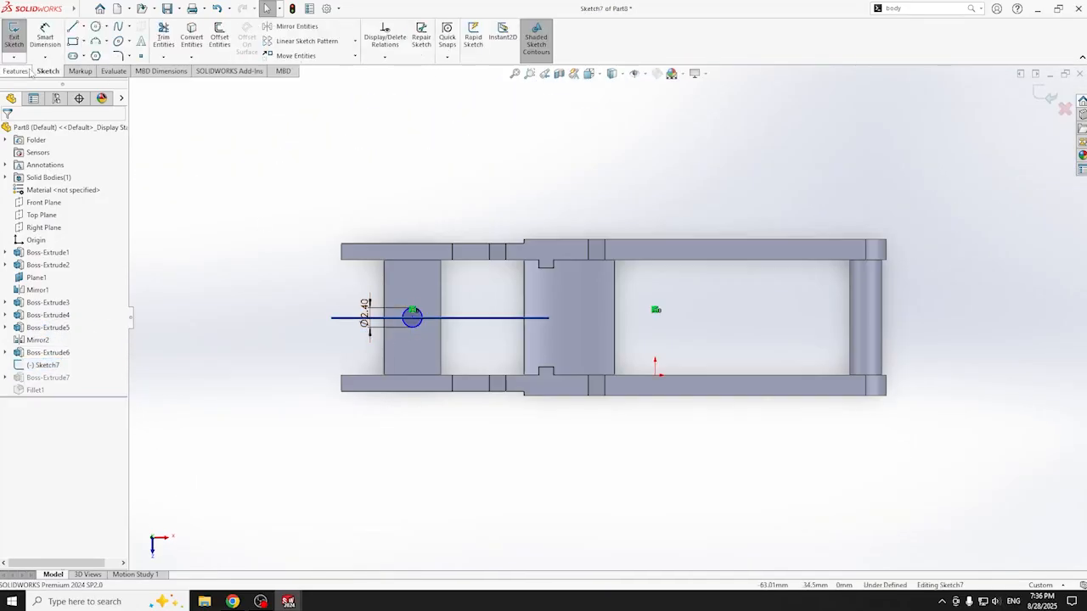
left_click(19, 71)
left_click(168, 41)
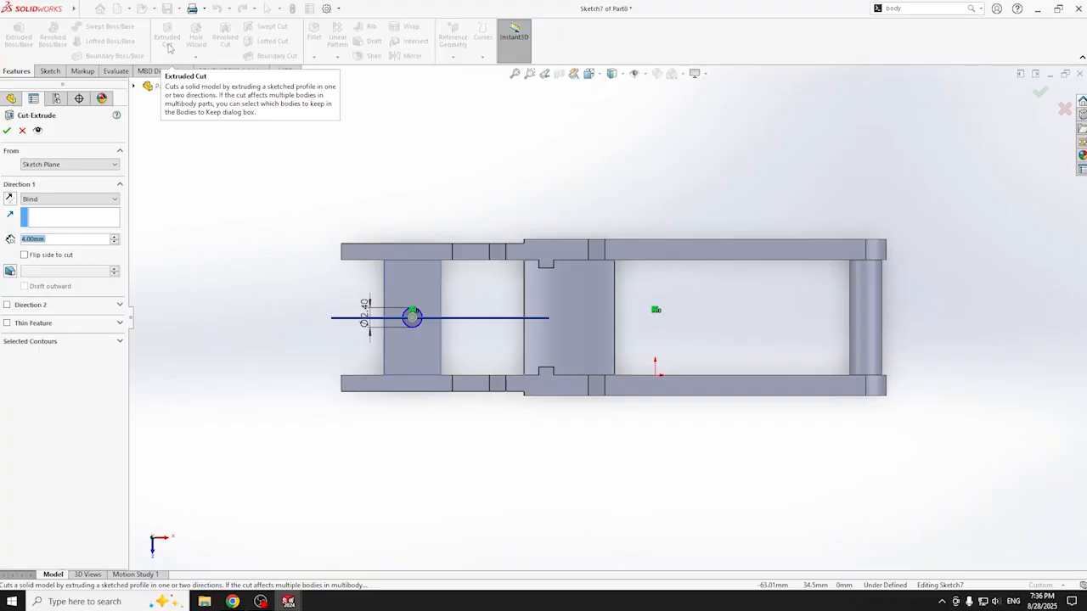
left_click(7, 130)
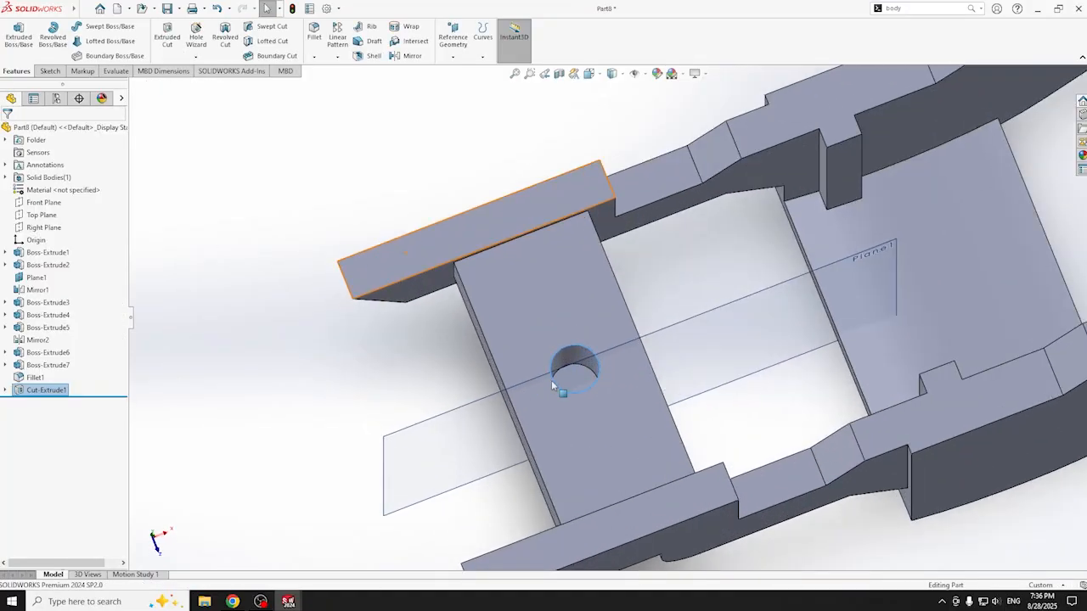
- Switch to a side view and select the end edges of both prongs
scroll(551, 380, "down", 1)
middle_click_drag(670, 363, 713, 371)
scroll(713, 371, "down", 1)
scroll(716, 363, "up", 5)
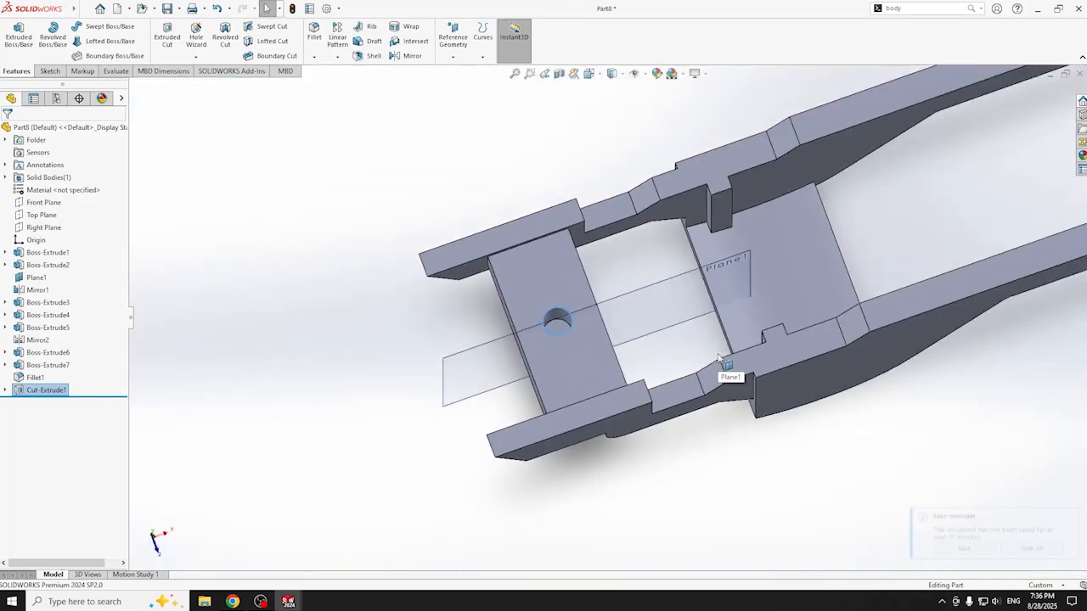
scroll(718, 357, "up", 2)
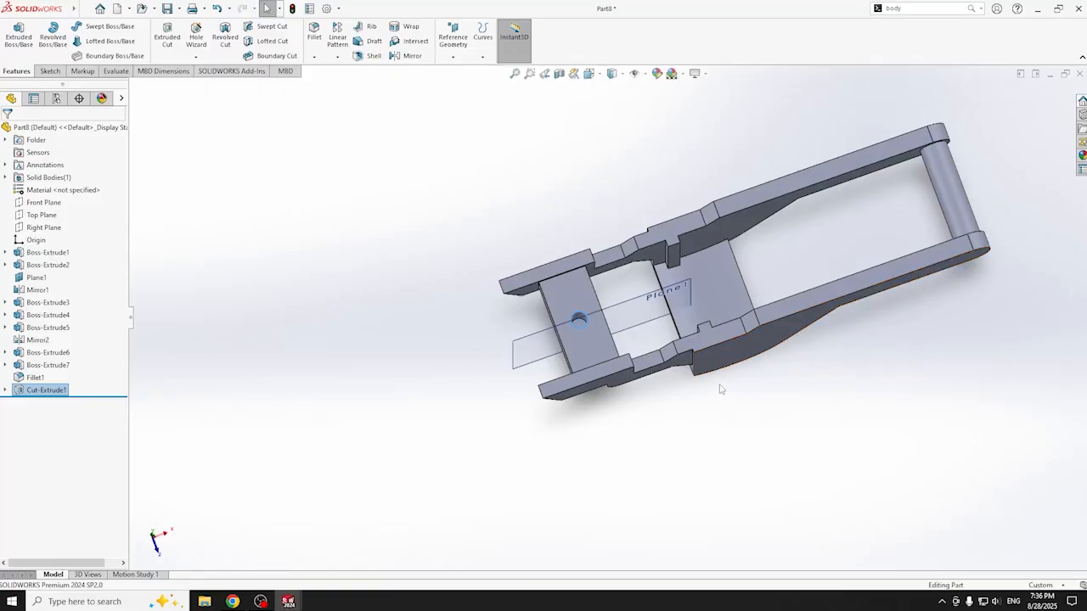
key("ctrl+1")
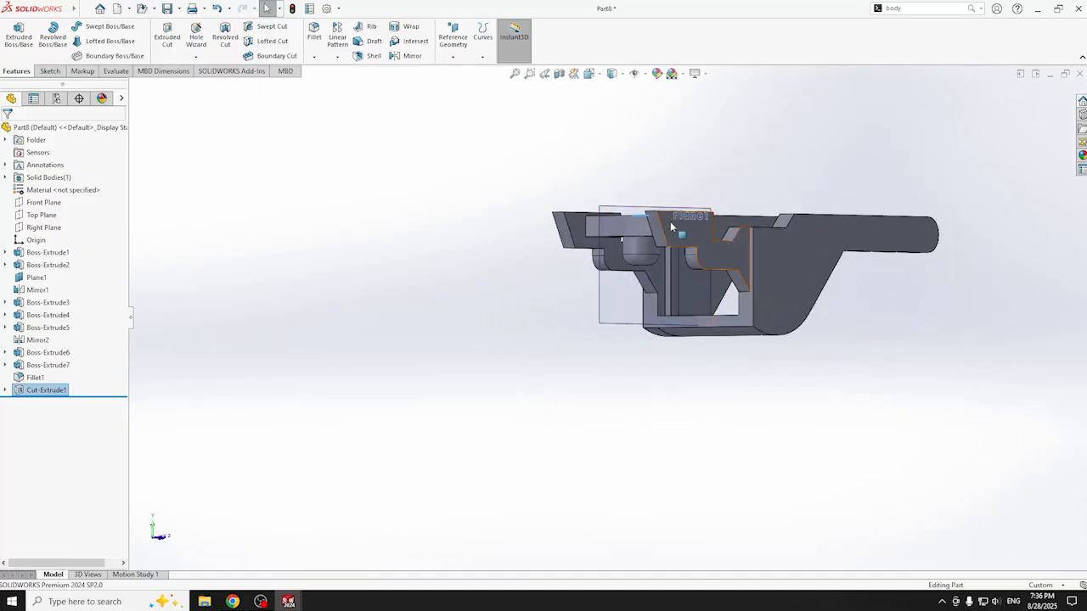
left_click(662, 231)
left_click(558, 233, "ctrl")
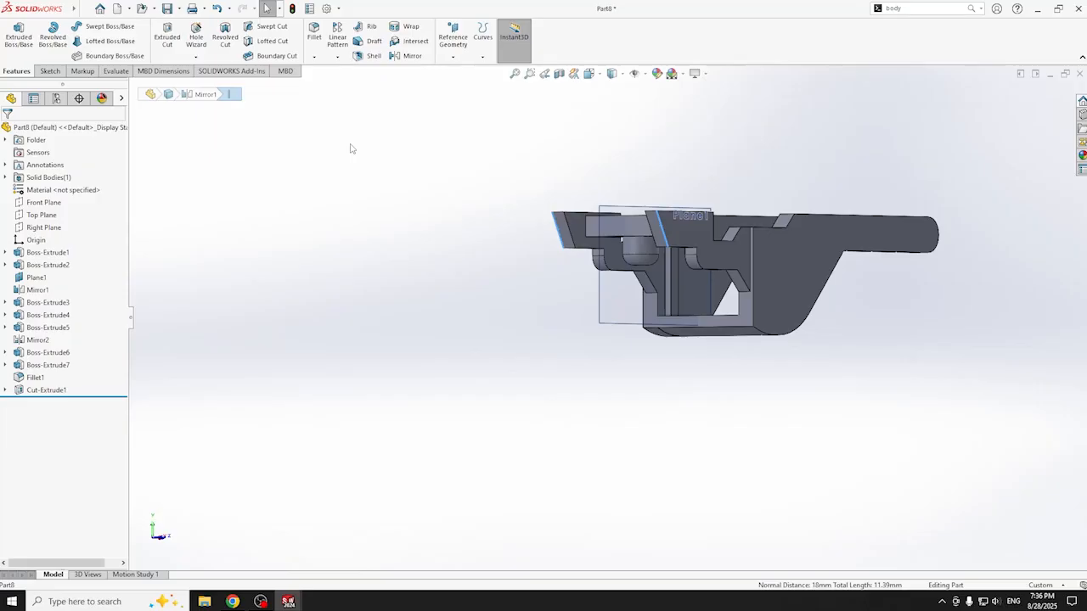
- Chamfer both prong end edges at 1 mm and 45°
left_click(315, 56)
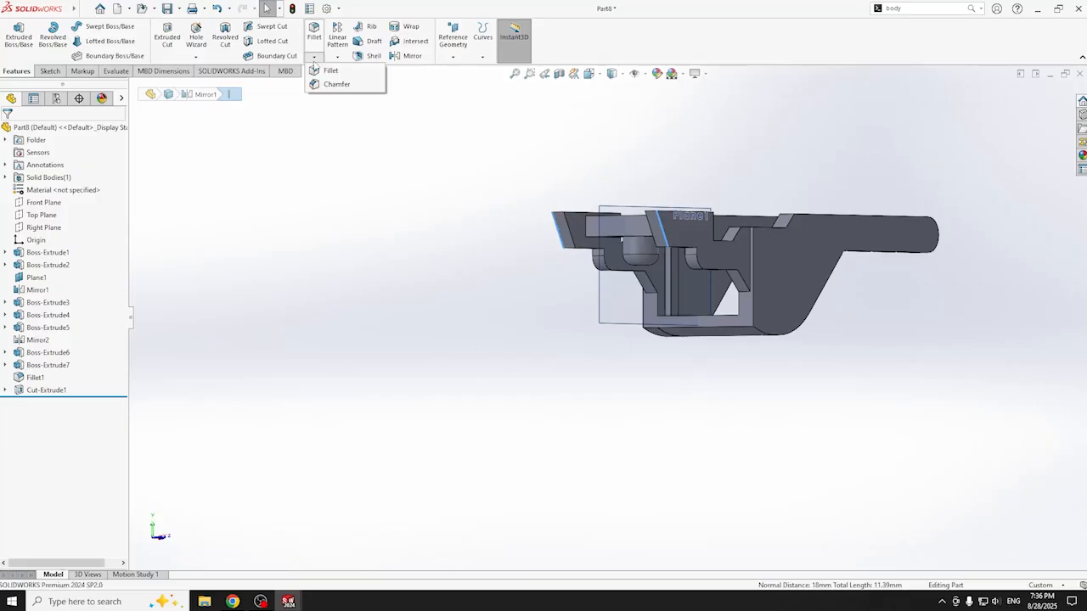
left_click(327, 85)
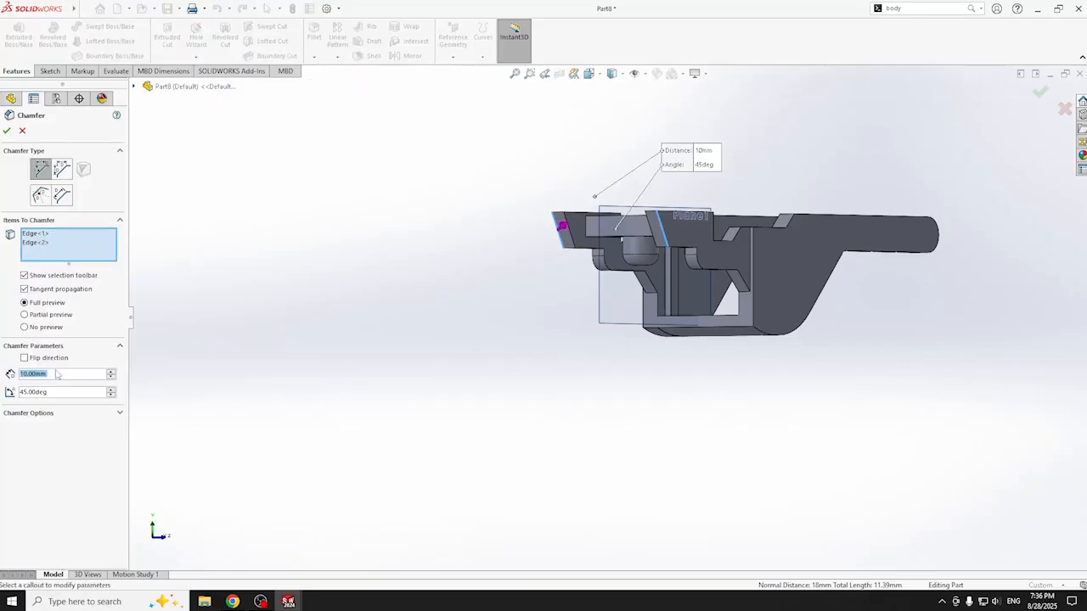
type("1")
key("Return")
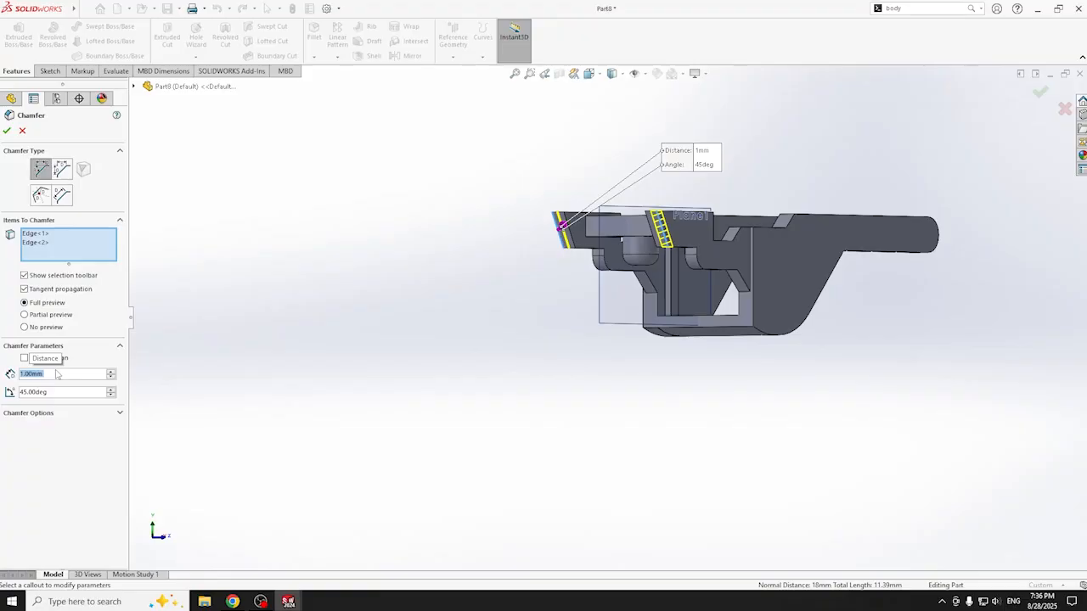
scroll(553, 345, "down", 4)
middle_click_drag(553, 345, 861, 225)
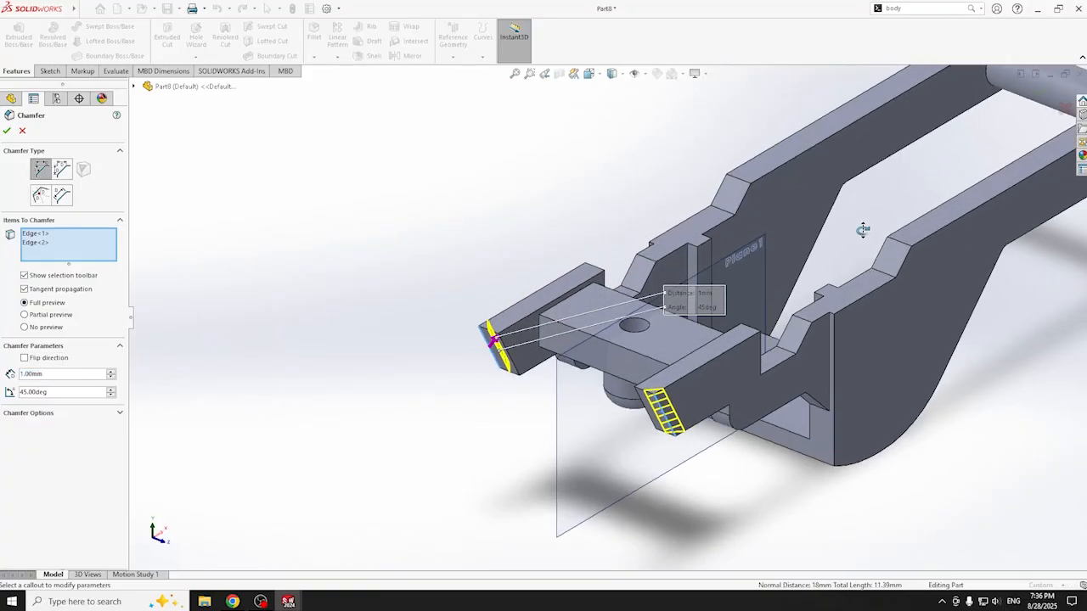
left_click(8, 131)
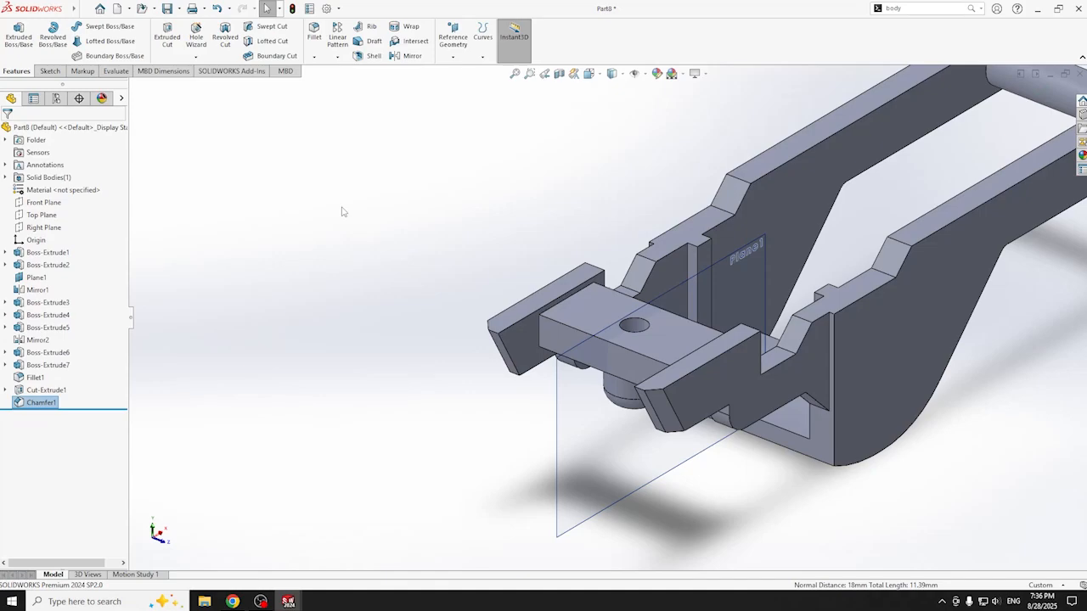
scroll(934, 396, "up", 5)
middle_click_drag(933, 395, 357, 245)
- Try to save over plastic.SLDPRT in folder 22, then dismiss the name-already-open warning
left_click(85, 9)
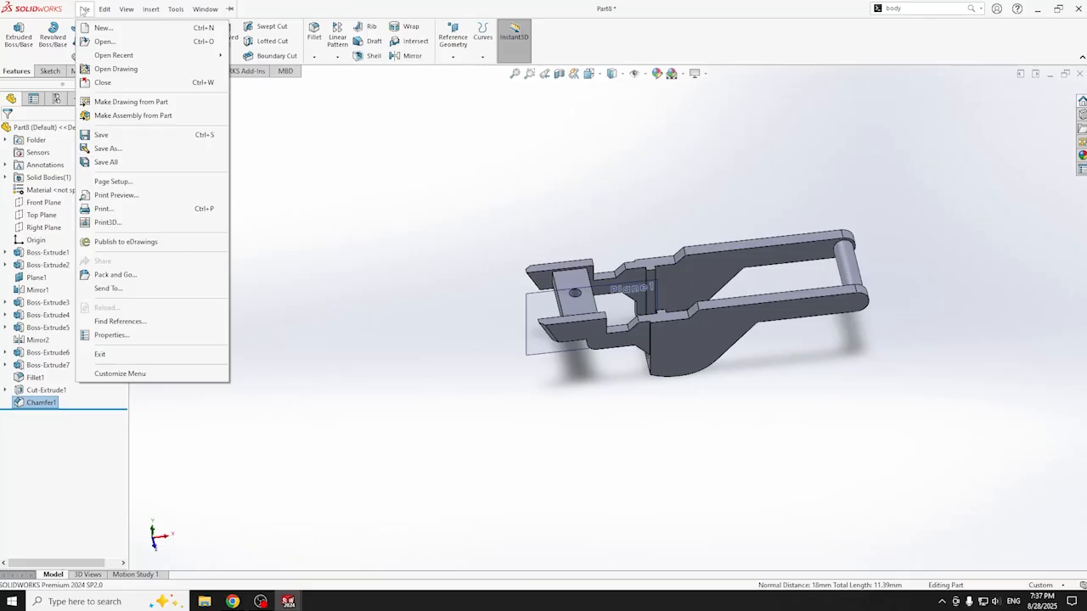
left_click(133, 149)
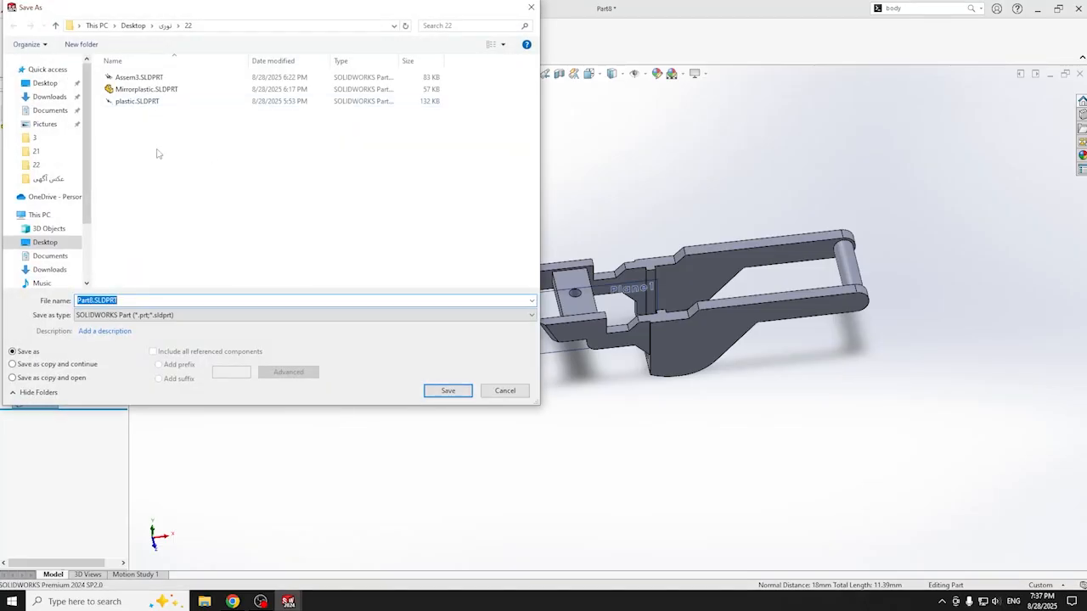
left_click(136, 100)
key("Up")
key("Up")
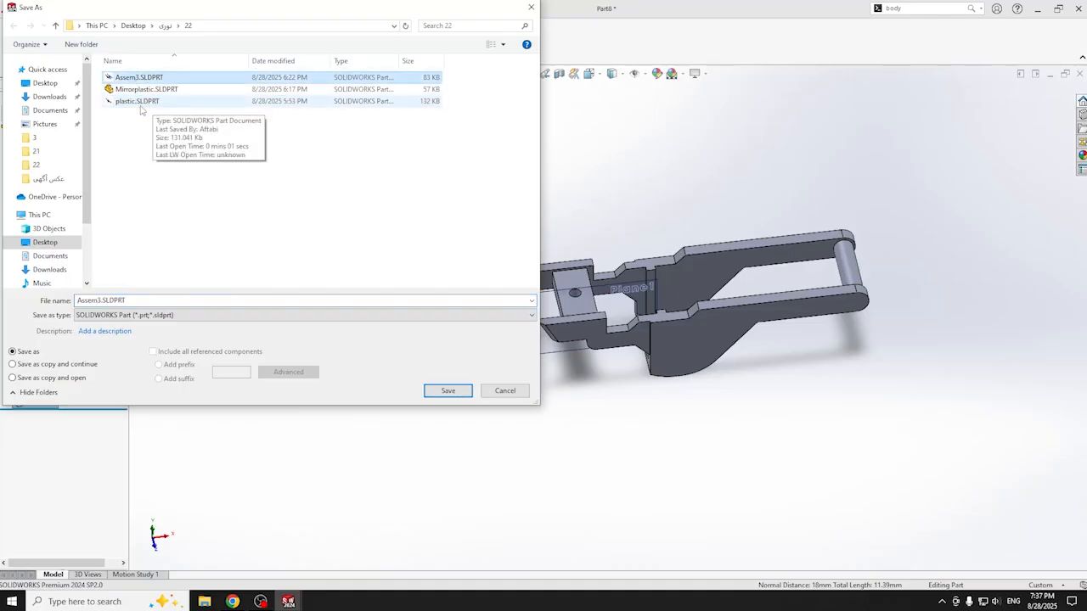
left_click(136, 103)
left_click(144, 134)
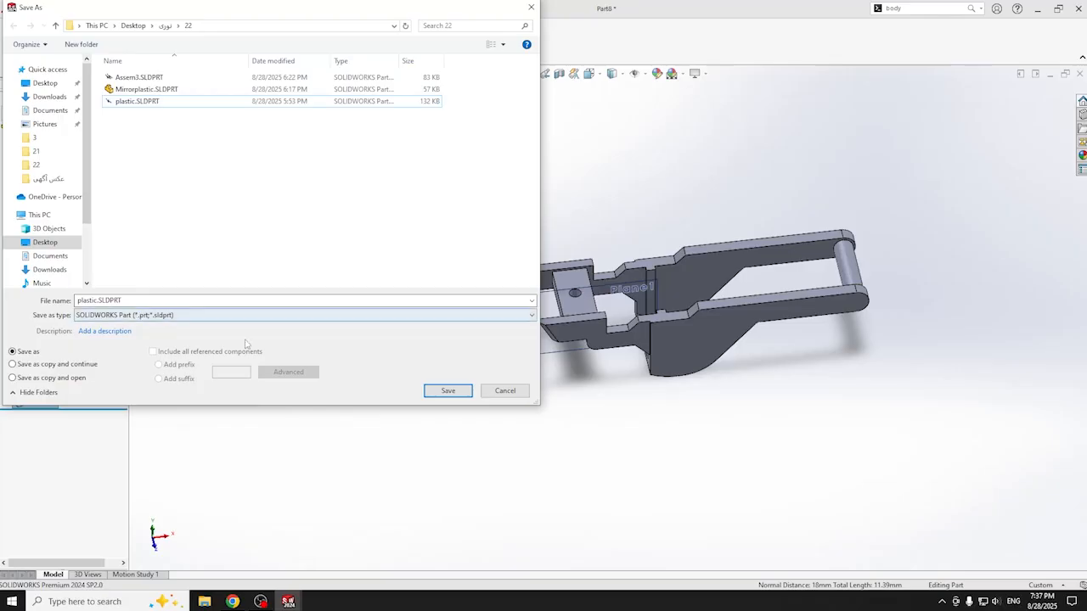
left_click(448, 390)
left_click(572, 301)
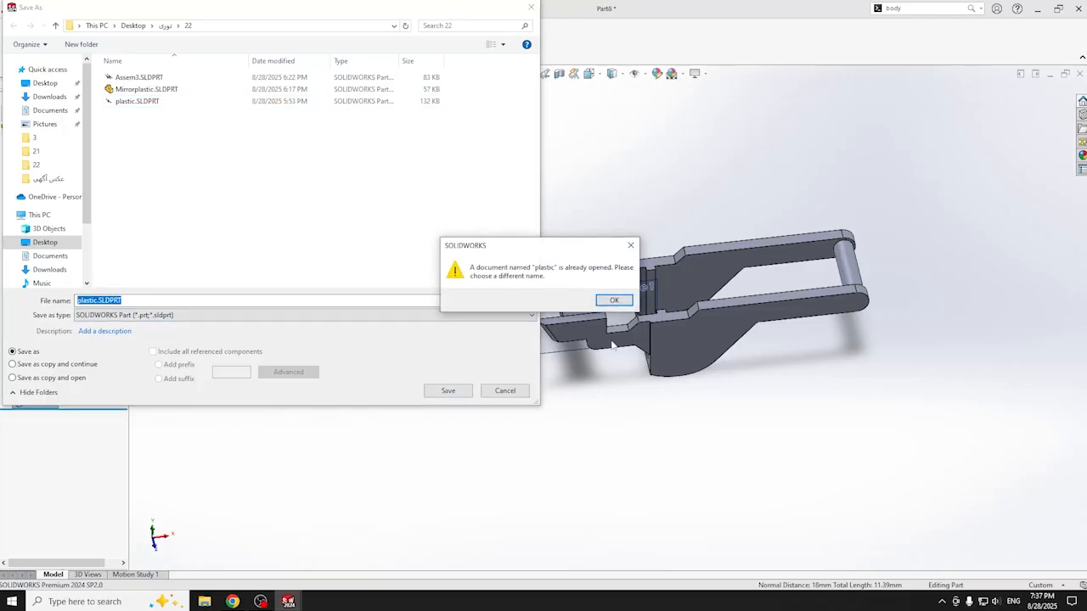
left_click(614, 300)
- Save the part as plastic01.SLDPRT instead
mouse_move(288, 601)
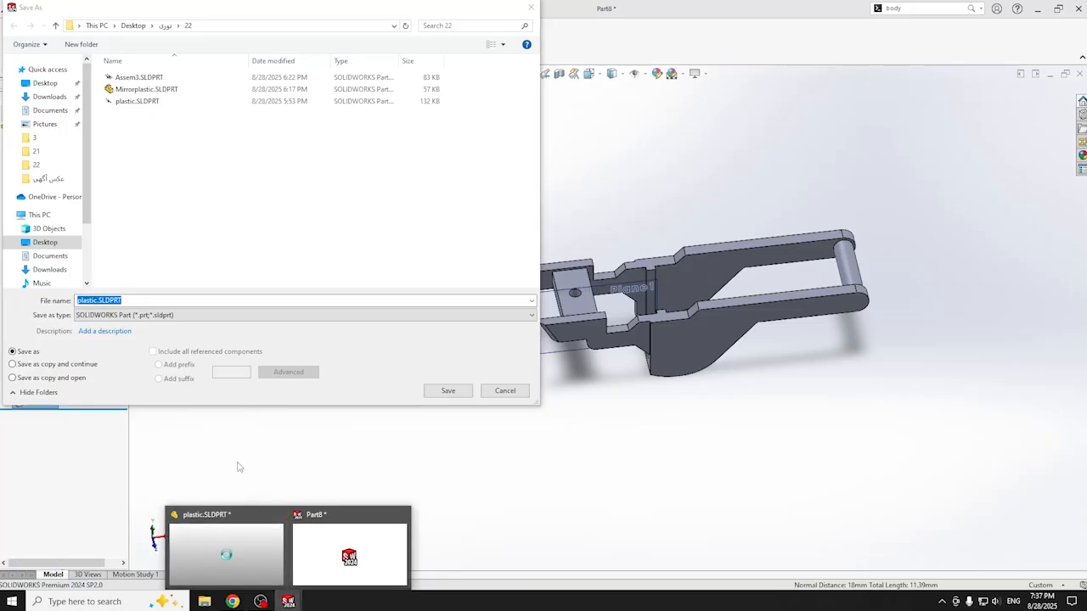
left_click(243, 514)
left_click(98, 301)
type("01")
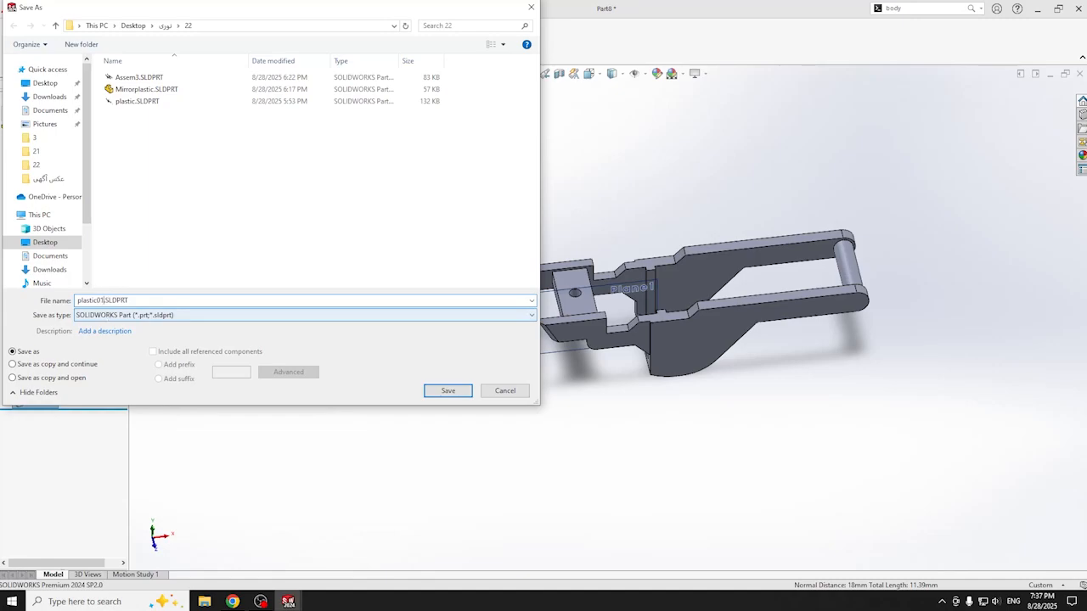
key("Return")
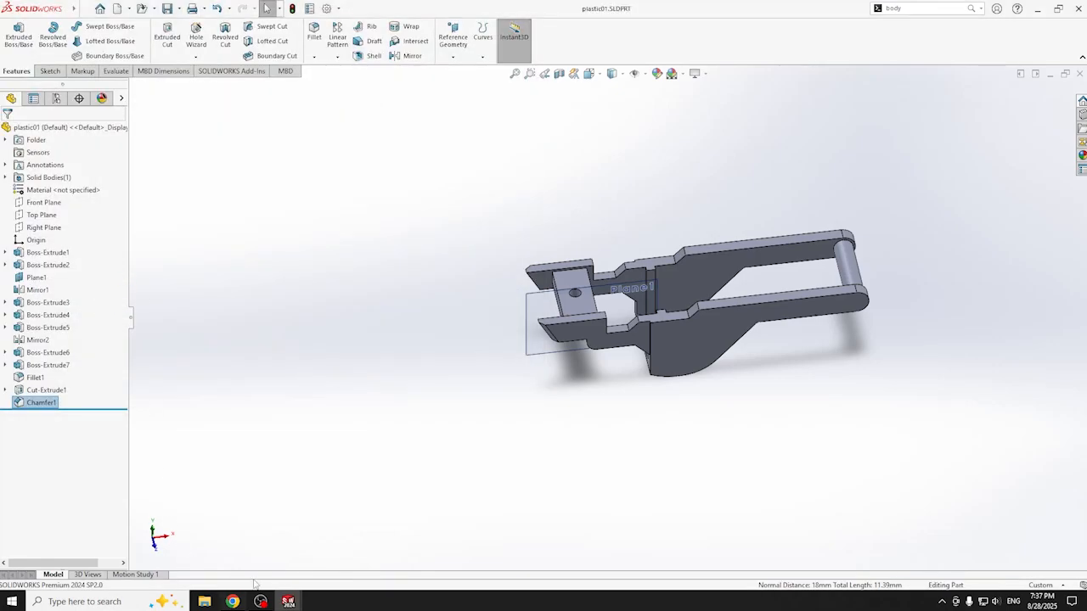
- Export the part as plastic01.STL into folder 22, then minimize SOLIDWORKS
left_click(85, 9)
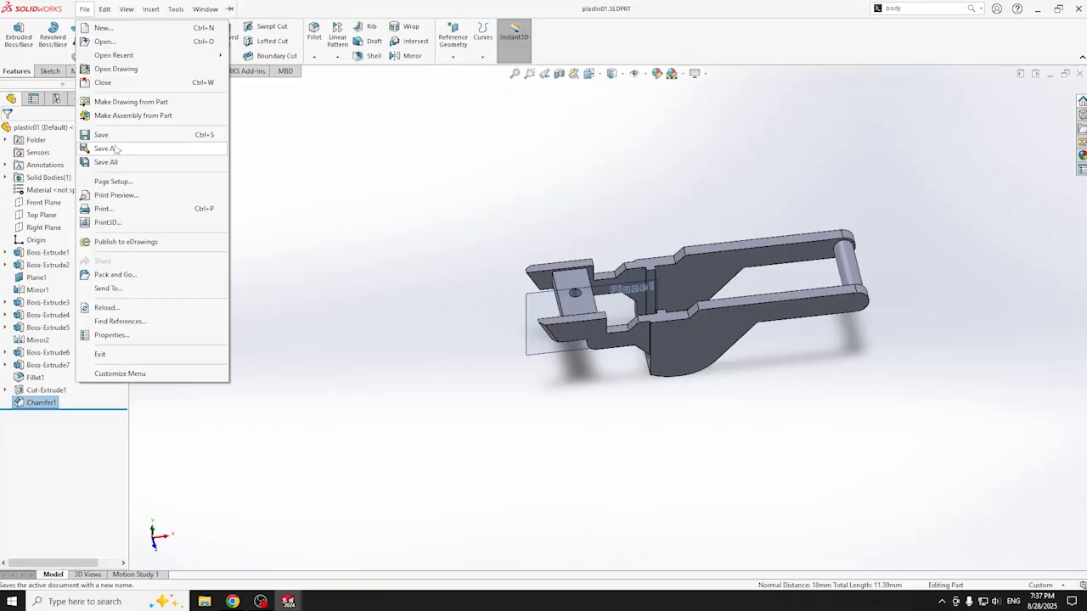
left_click(108, 148)
left_click(146, 315)
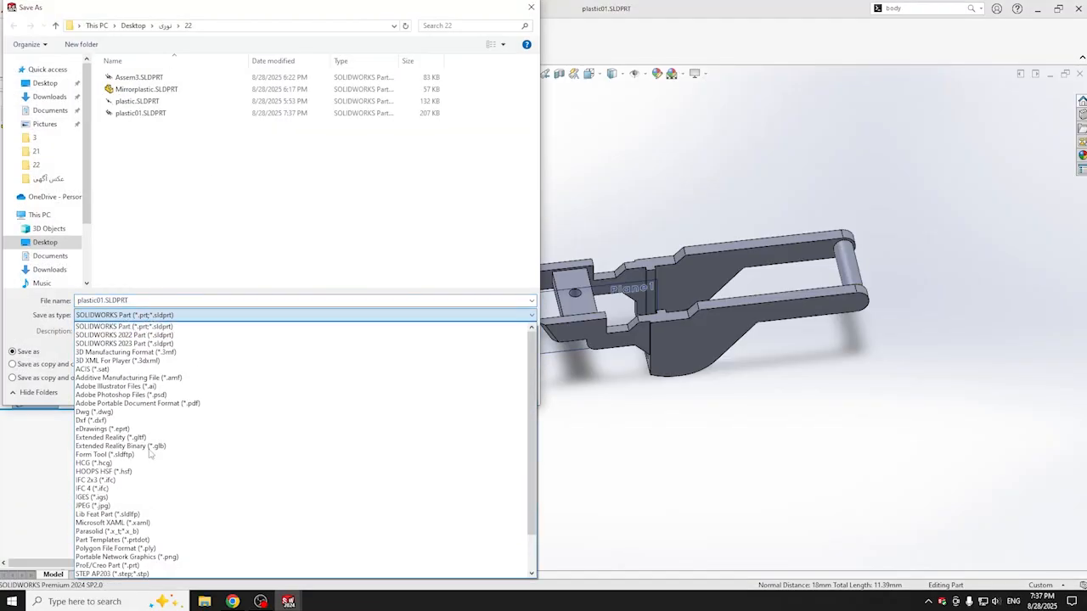
scroll(132, 501, "down", 3)
left_click(132, 548)
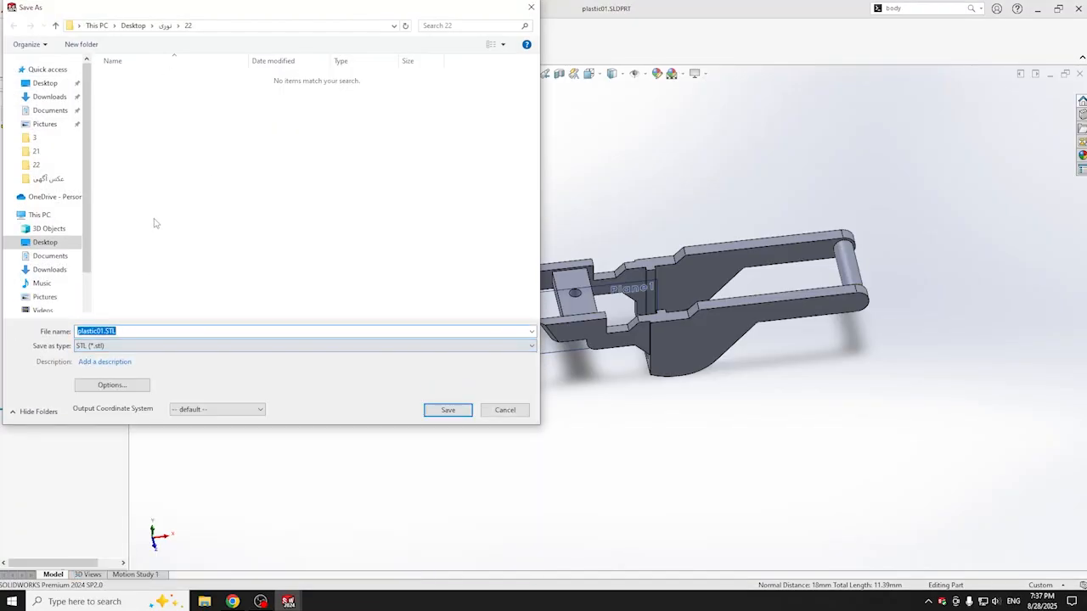
left_click(469, 414)
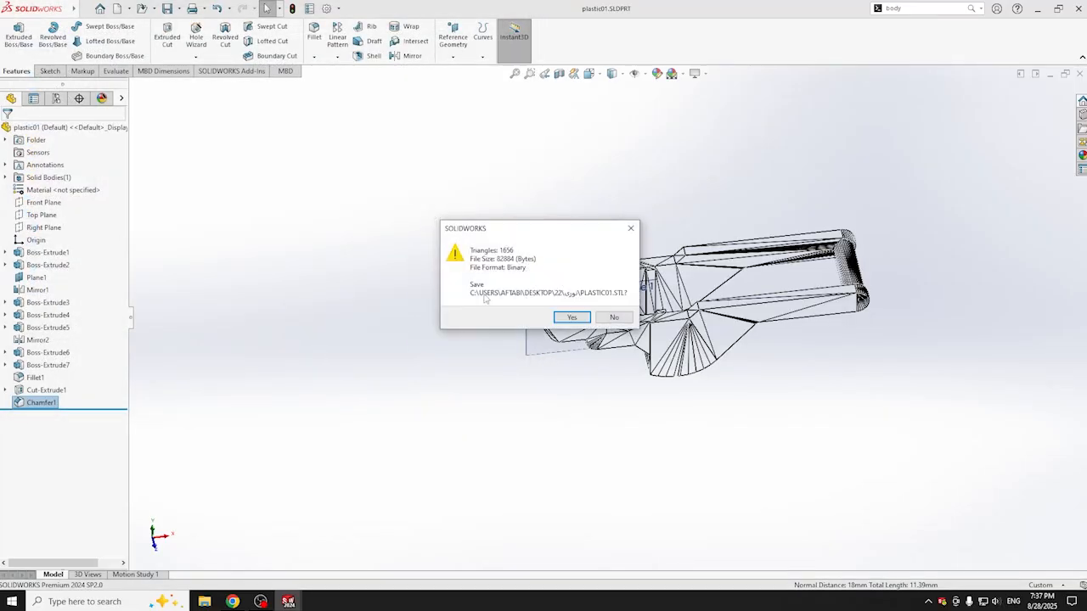
left_click(571, 321)
left_click(591, 286)
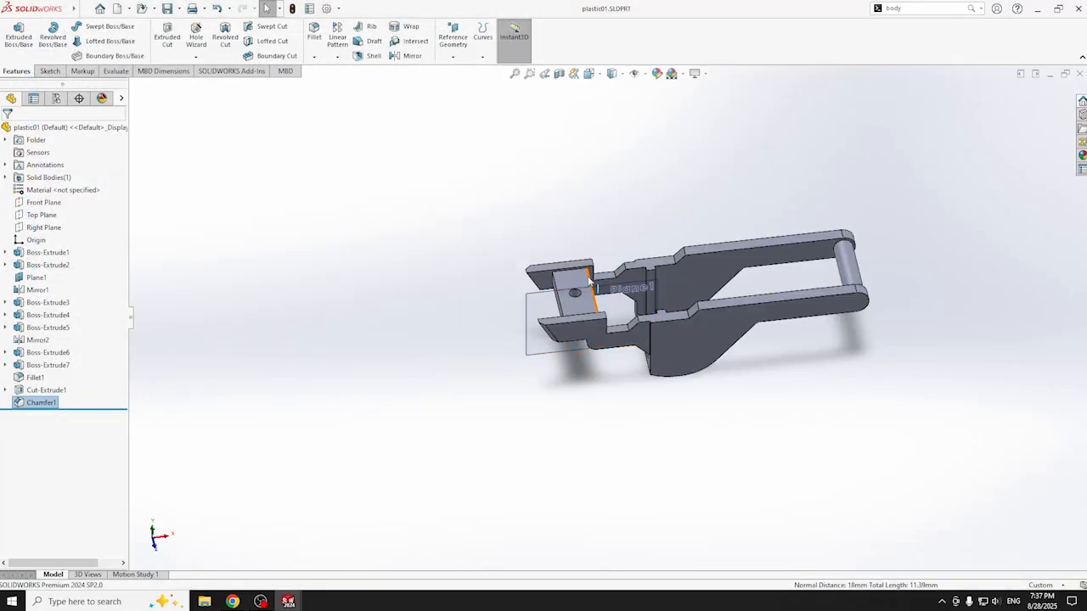
left_click(1039, 8)
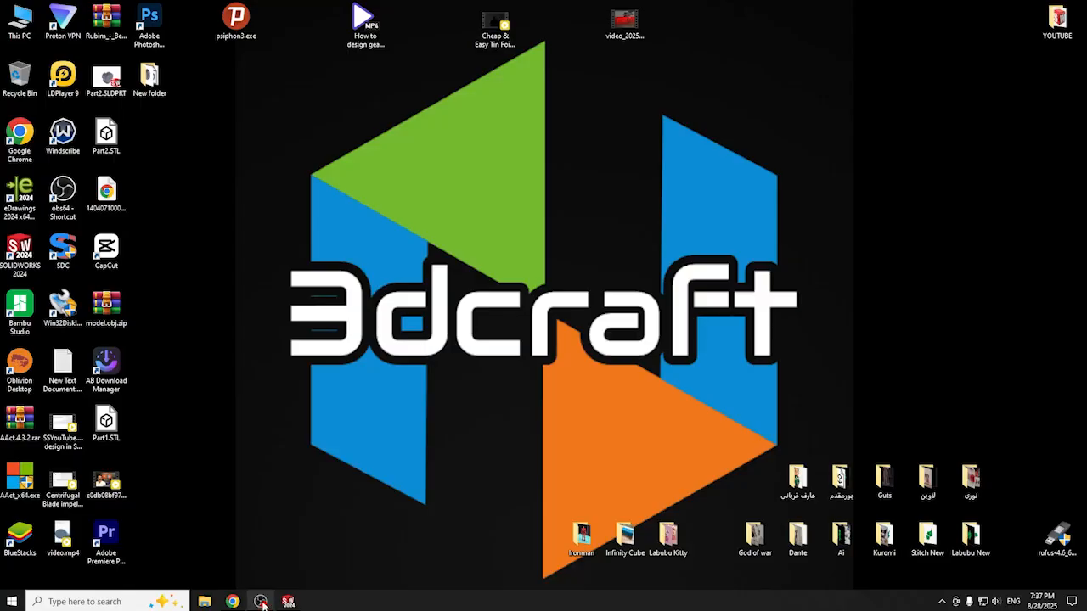
- Close the extra document without saving, check plastic01.STL in File Explorer, then minimize SOLIDWORKS
left_click(226, 554)
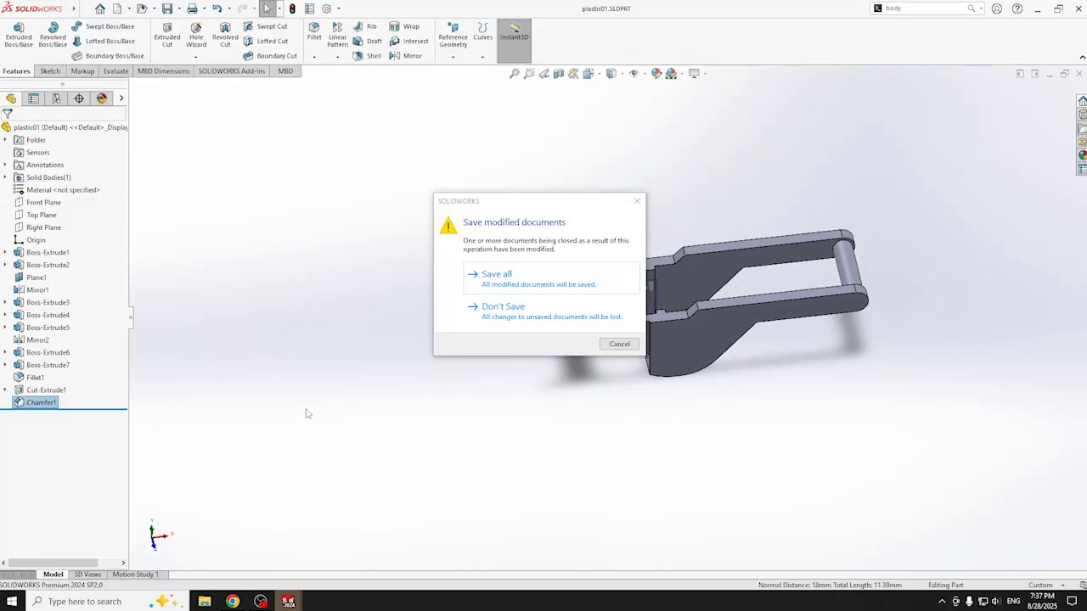
left_click(522, 309)
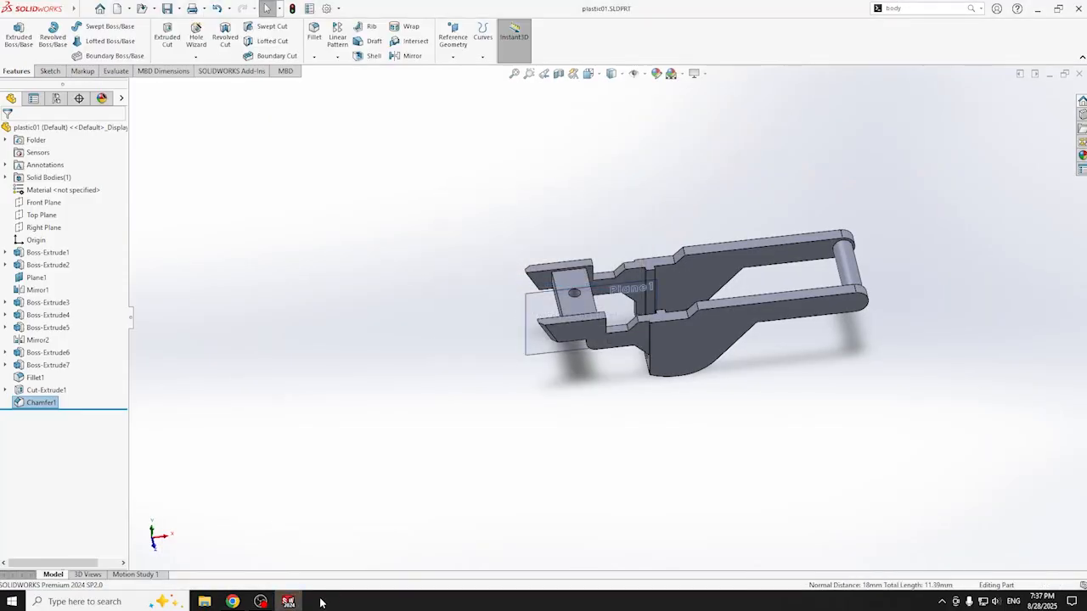
left_click(203, 603)
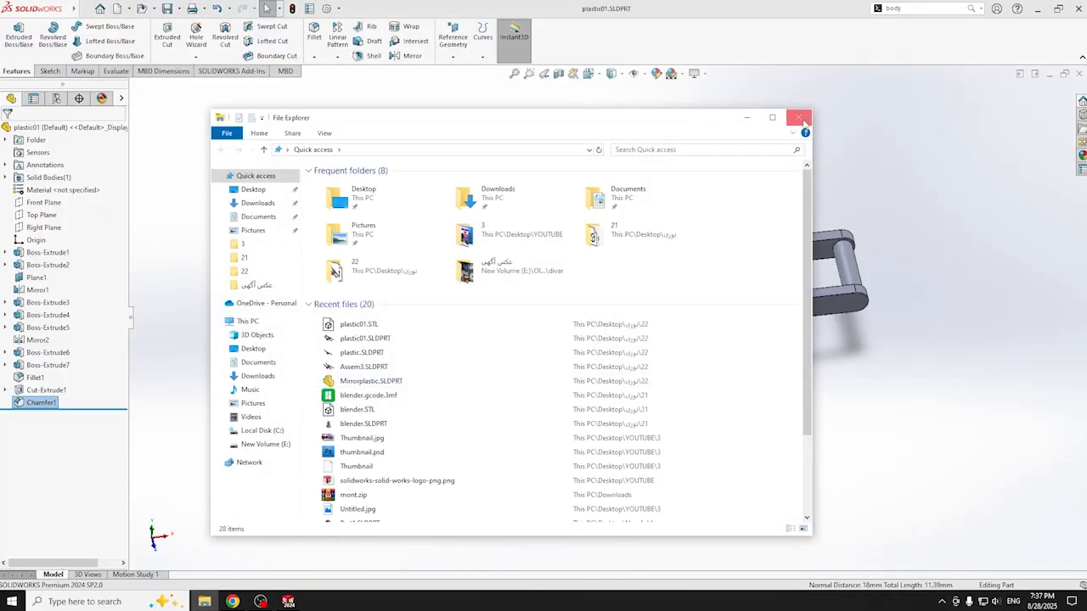
left_click(865, 96)
left_click(1037, 8)
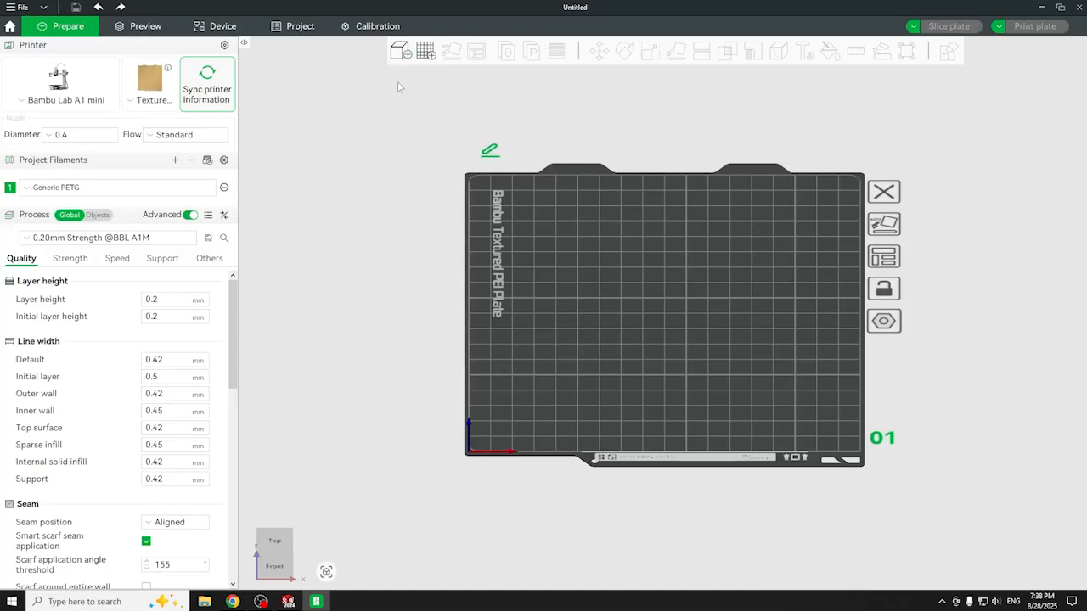
- Import plastic01.STL from folder 22 onto the Bambu Studio build plate
left_click(400, 51)
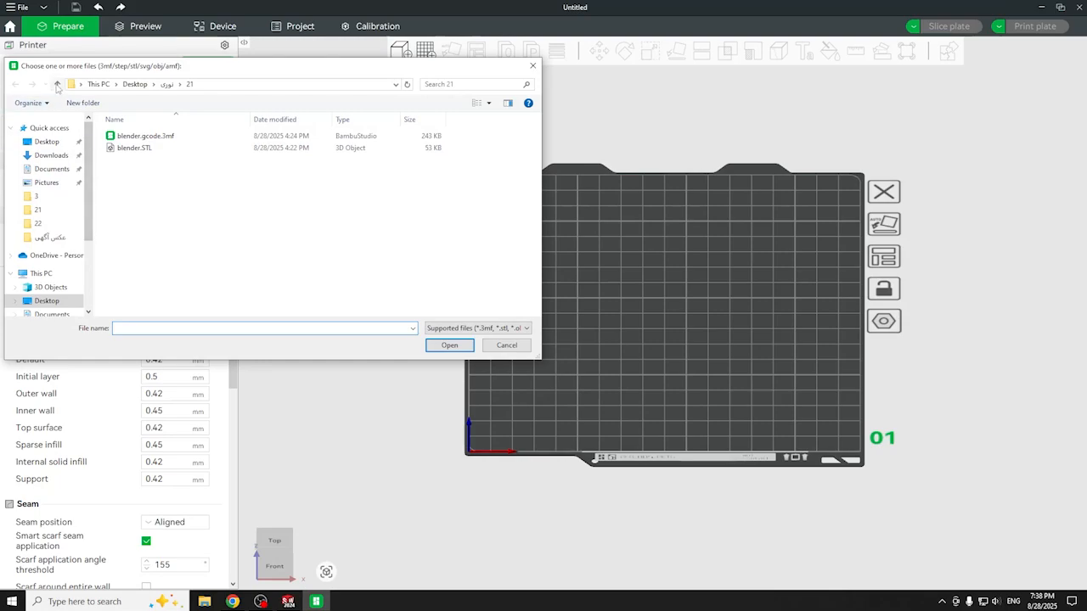
left_click(57, 86)
double_click(188, 216)
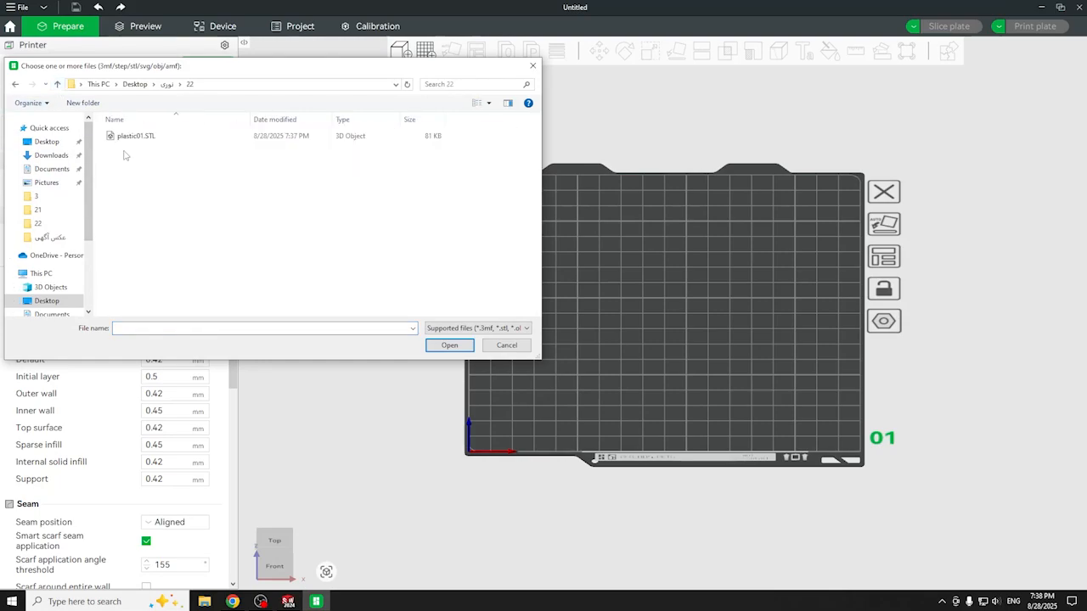
double_click(125, 137)
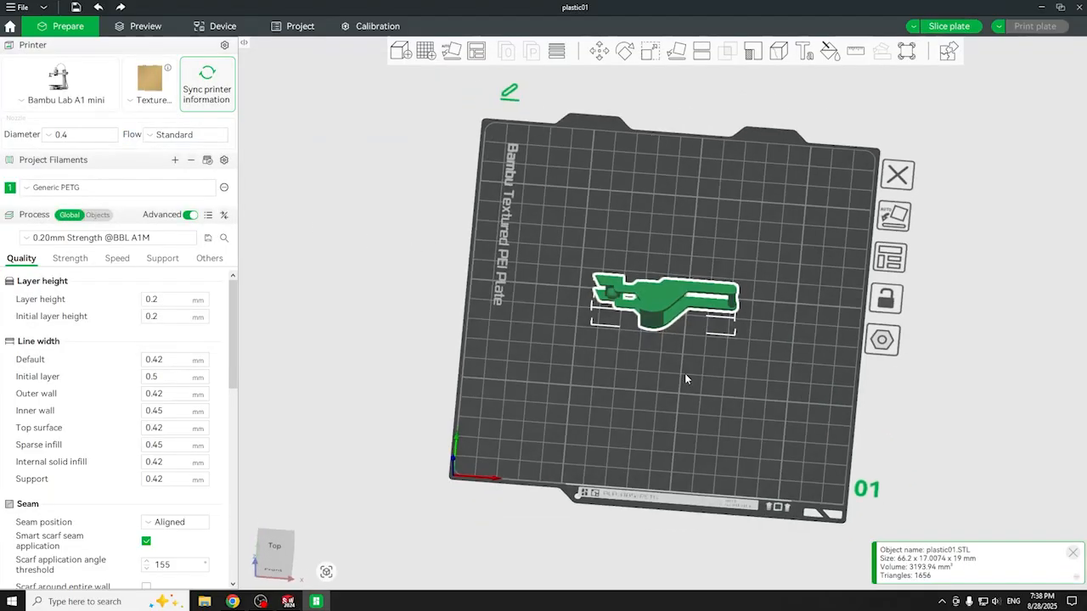
- Auto-orient the bracket so it lies flat, then orbit to inspect it from an angle
left_click(451, 54)
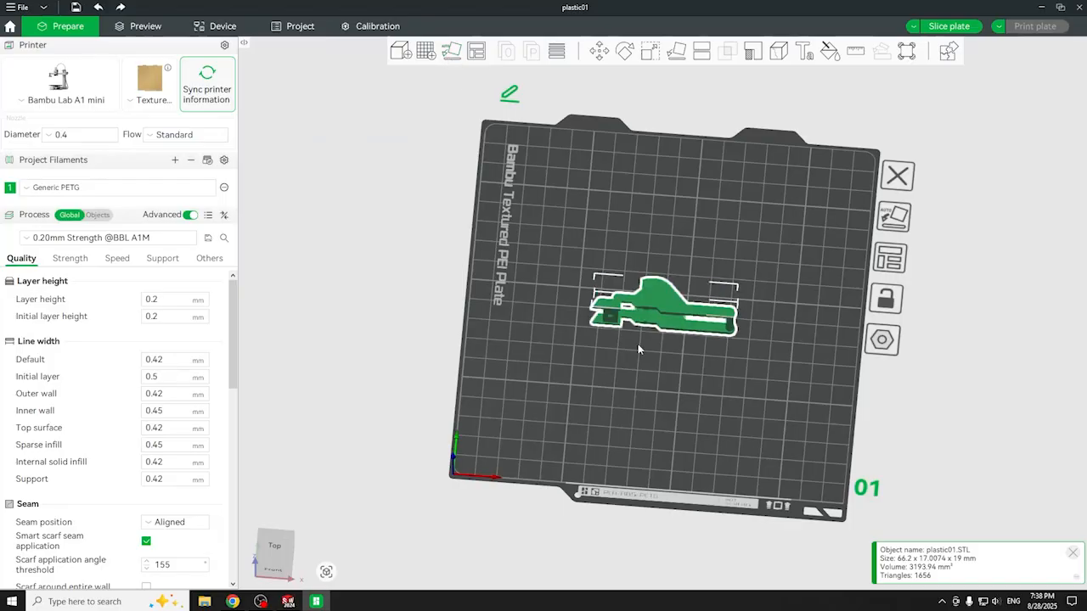
key("0")
scroll(705, 343, "up", 5)
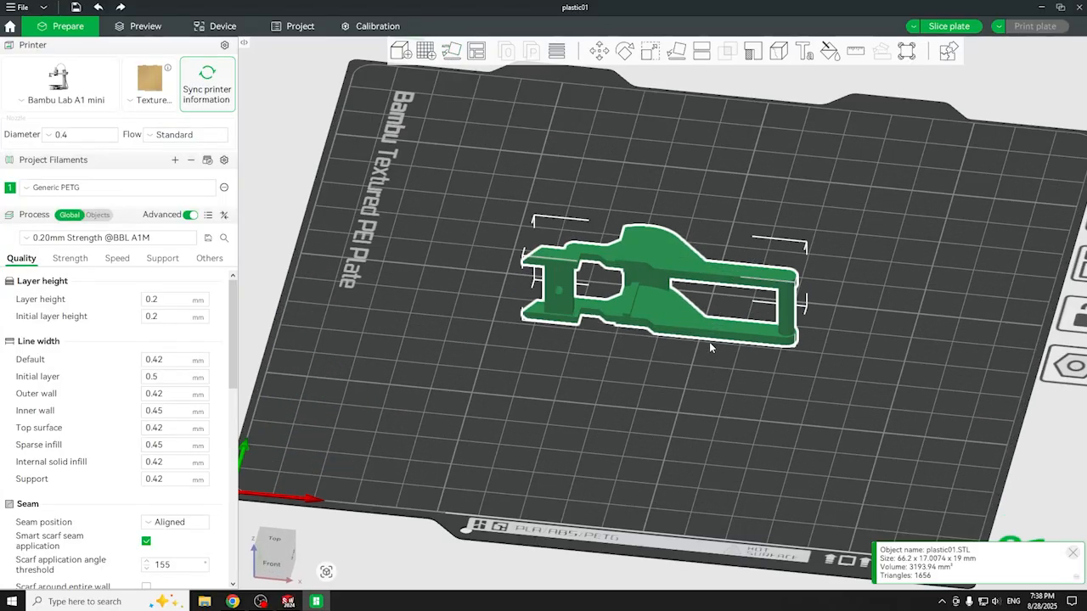
mouse_move(690, 378)
left_mouse_down()
mouse_move(670, 399)
mouse_move(640, 369)
mouse_move(675, 388)
left_mouse_up()
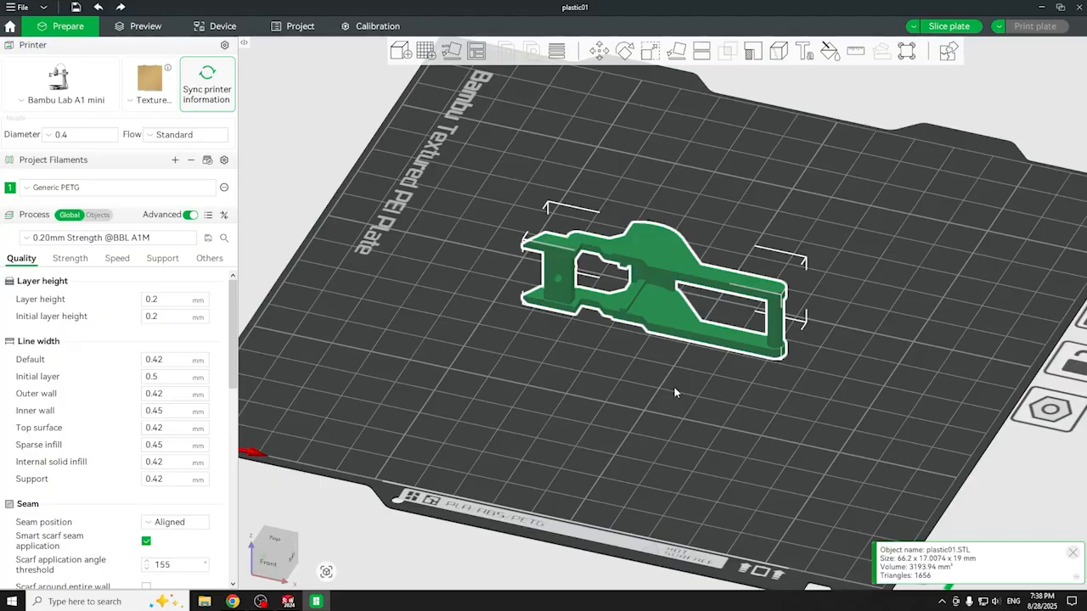
left_click_drag(675, 392, 639, 391)
right_click(656, 277)
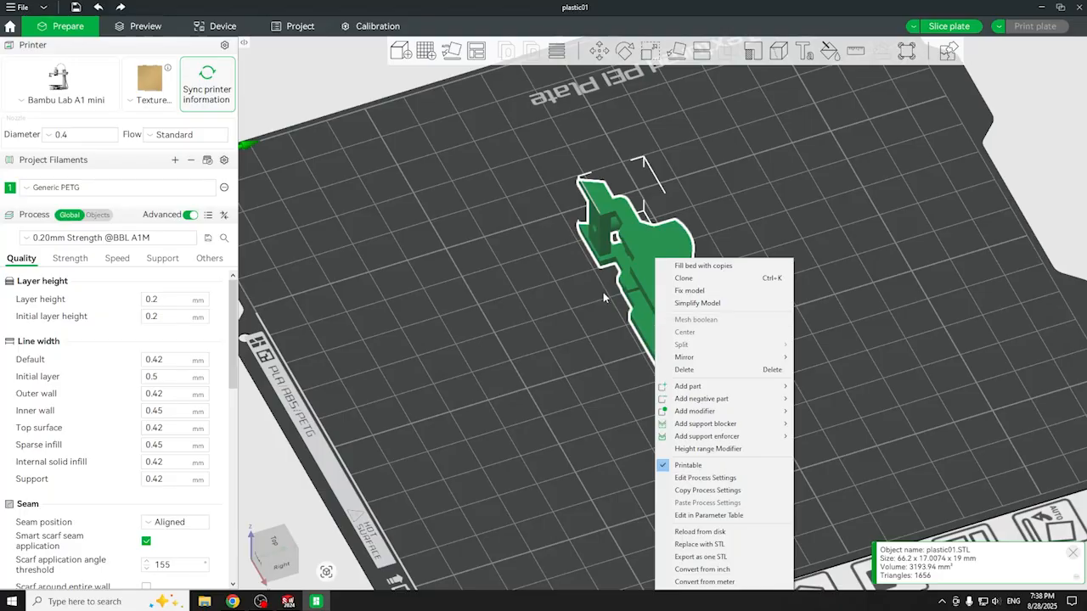
left_click(586, 331)
left_click_drag(538, 419, 585, 399)
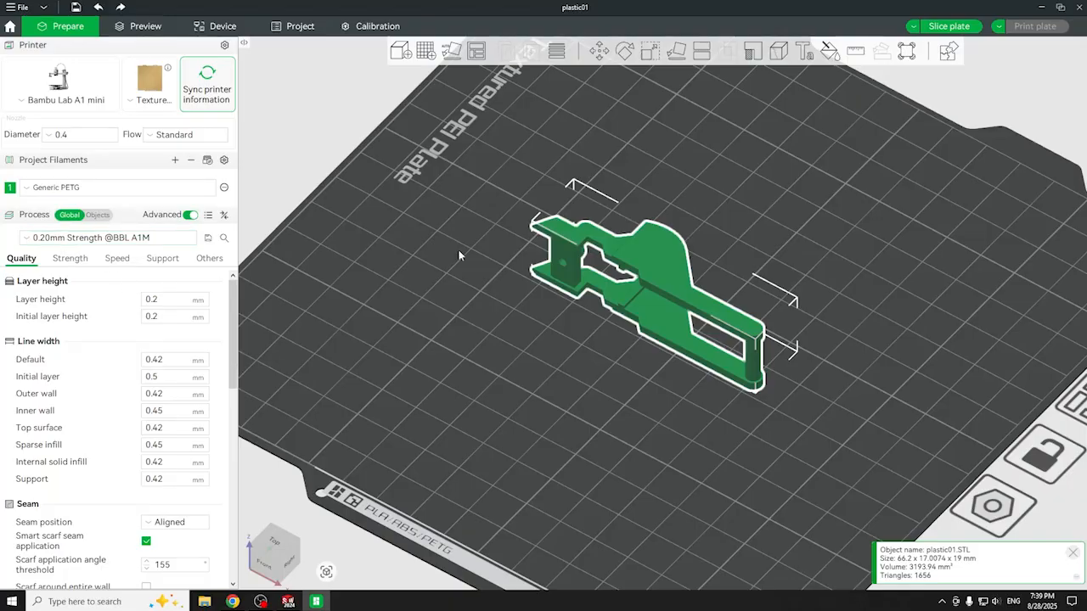
- Enable tree(auto) supports and slice the plate
left_click(160, 259)
left_click(146, 299)
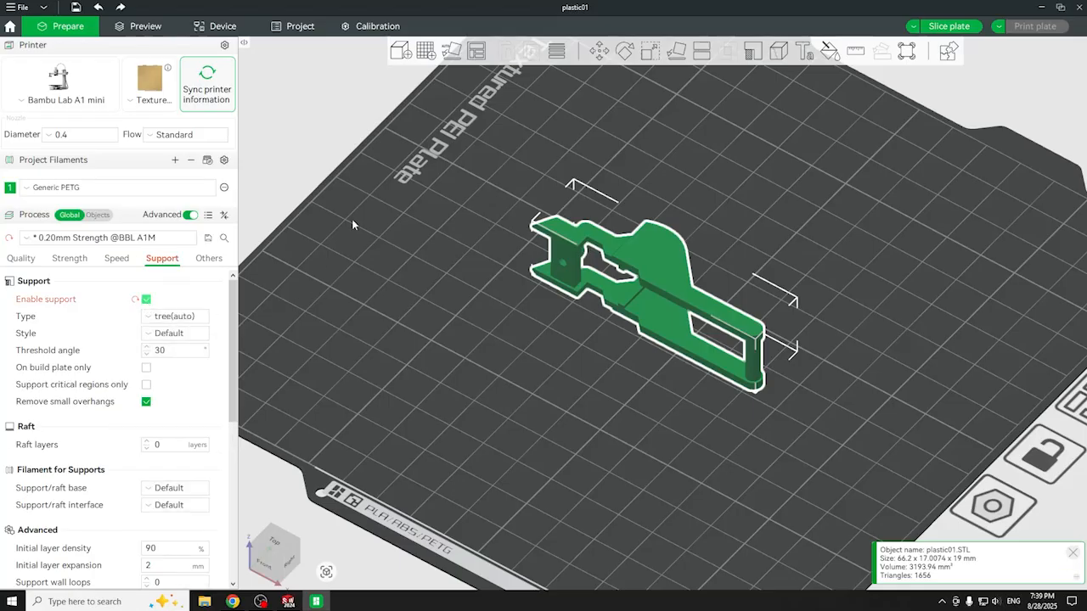
left_click(934, 31)
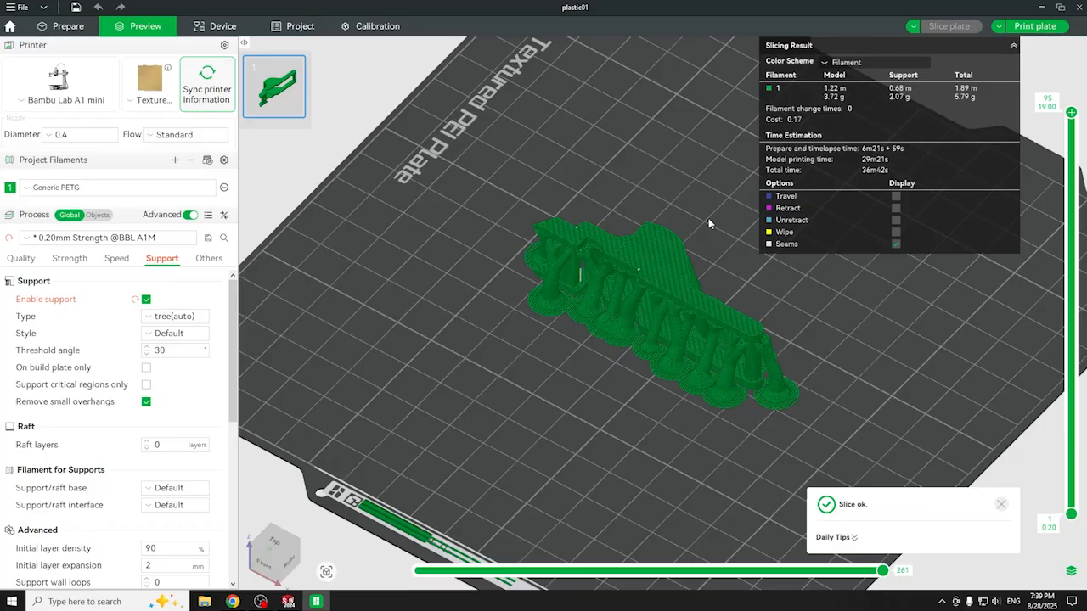
- Colour the sliced preview by Line Type and view the part from a low back angle
left_click(875, 62)
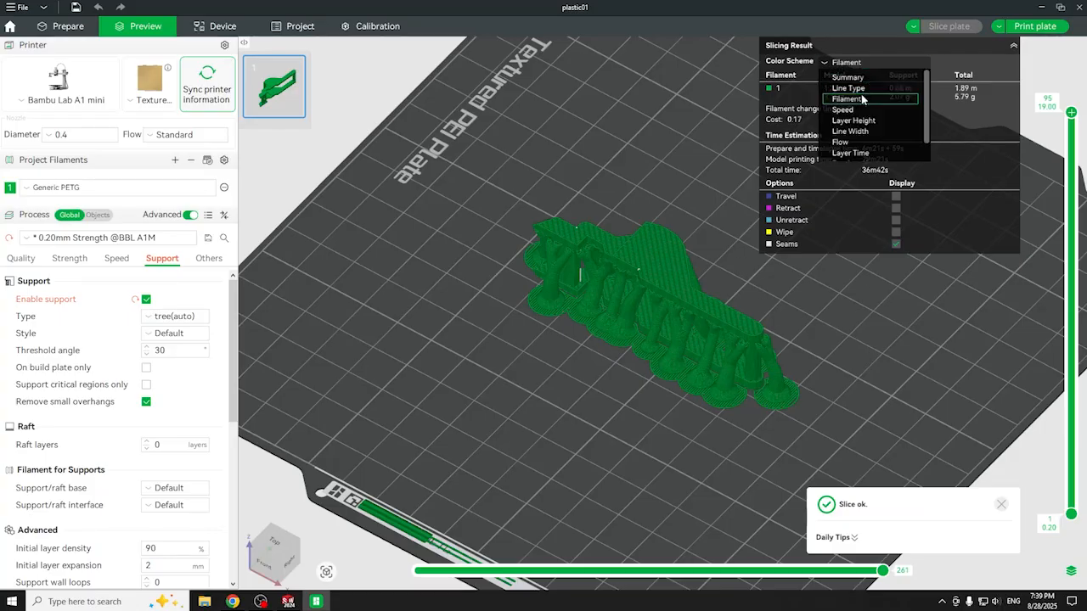
left_click(857, 87)
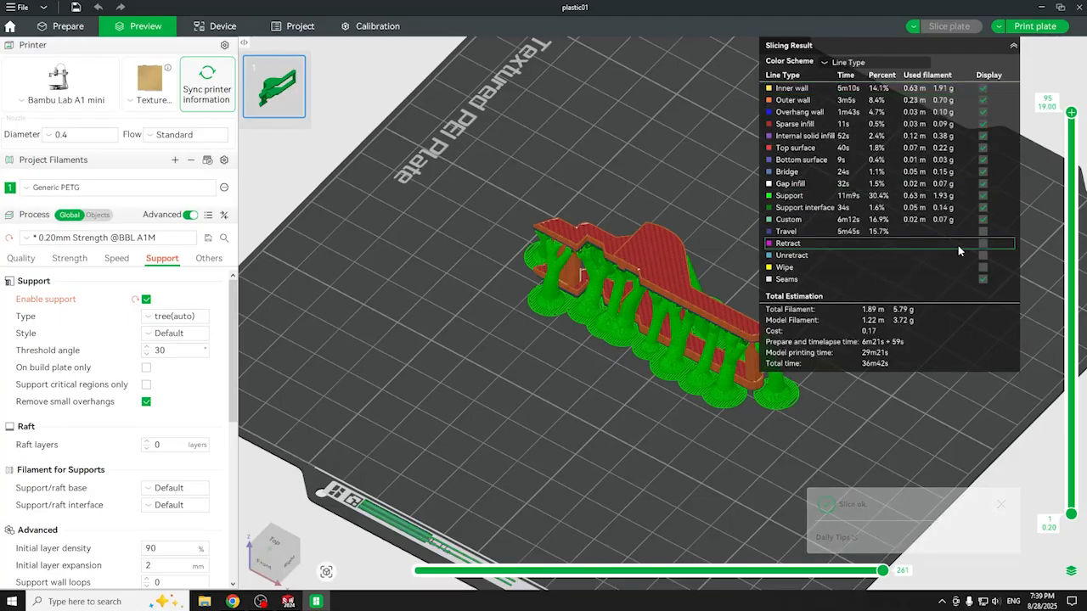
left_click(1012, 45)
left_click_drag(804, 240, 784, 255)
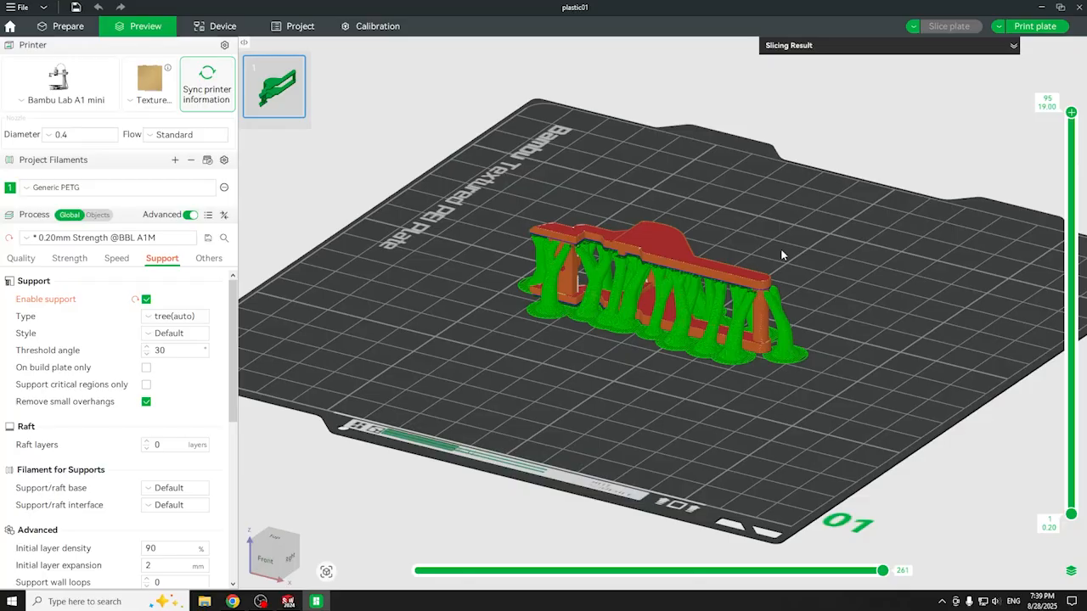